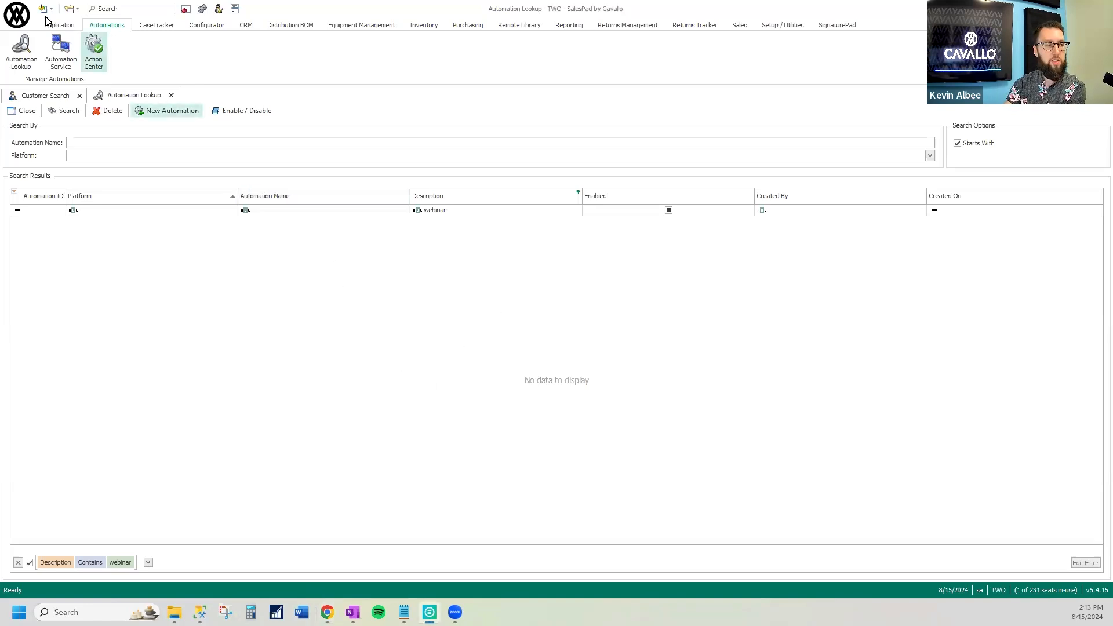
Search the Security Editor for "automation" and examine the automation permissions of the Admin group in an enlarged list
{"action": "left_click", "coordinate": [17, 16]}
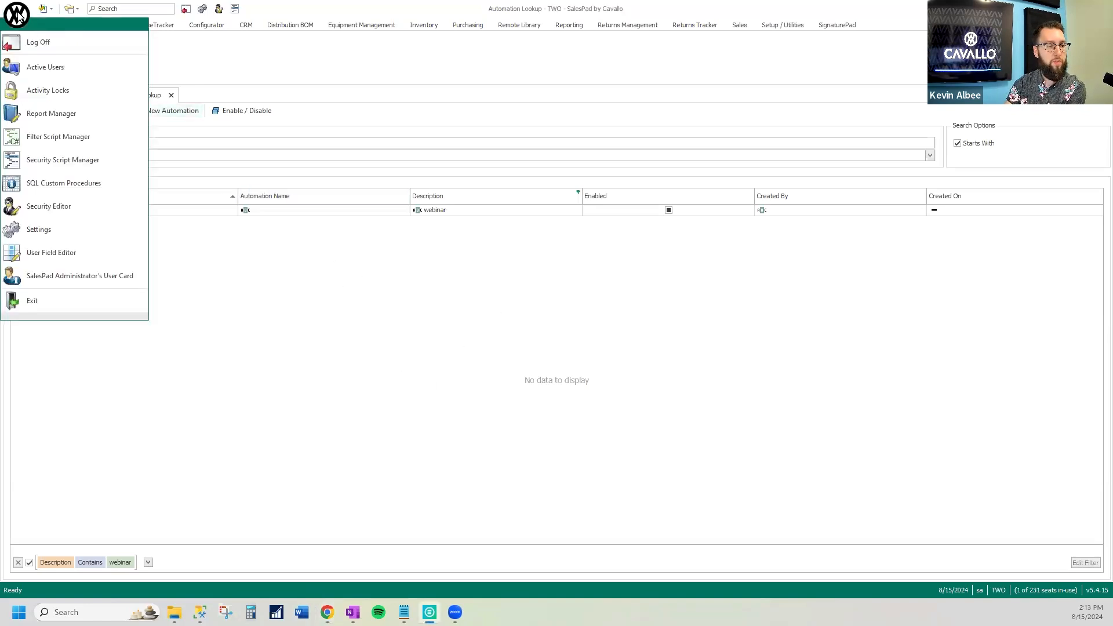
{"action": "left_click", "coordinate": [62, 207]}
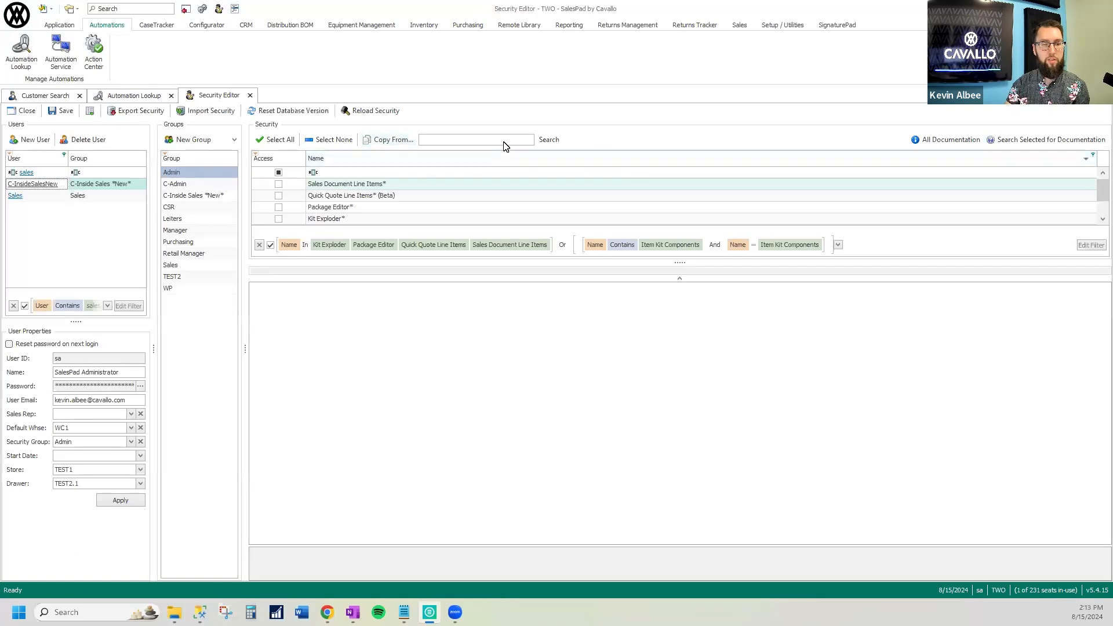
{"action": "type", "text": "automation"}
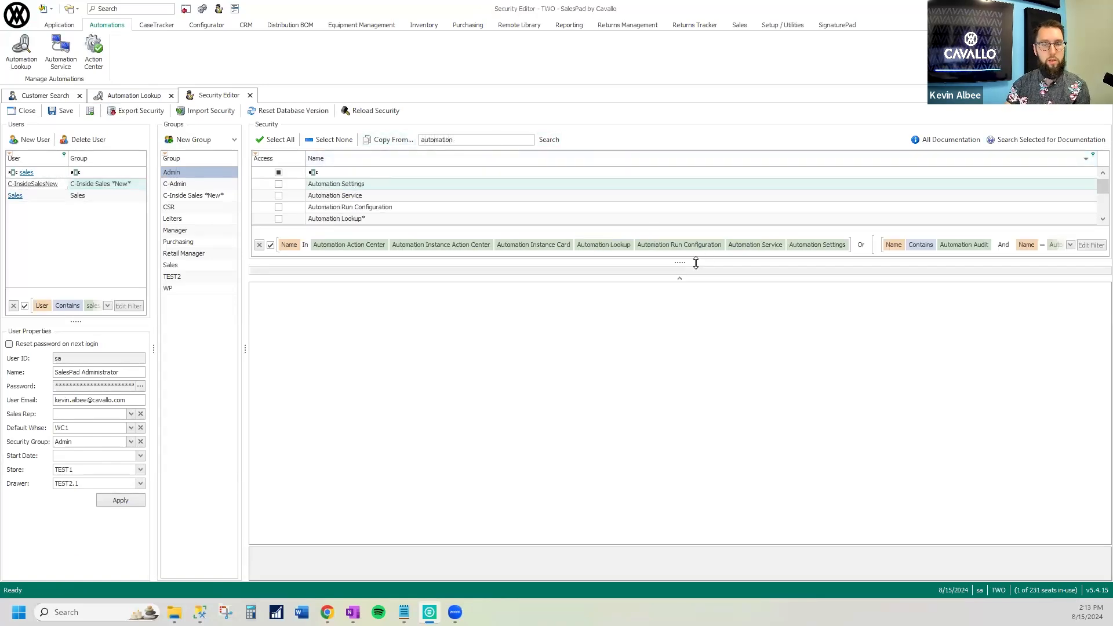
{"action": "left_click_drag", "start_coordinate": [696, 262], "coordinate": [653, 270]}
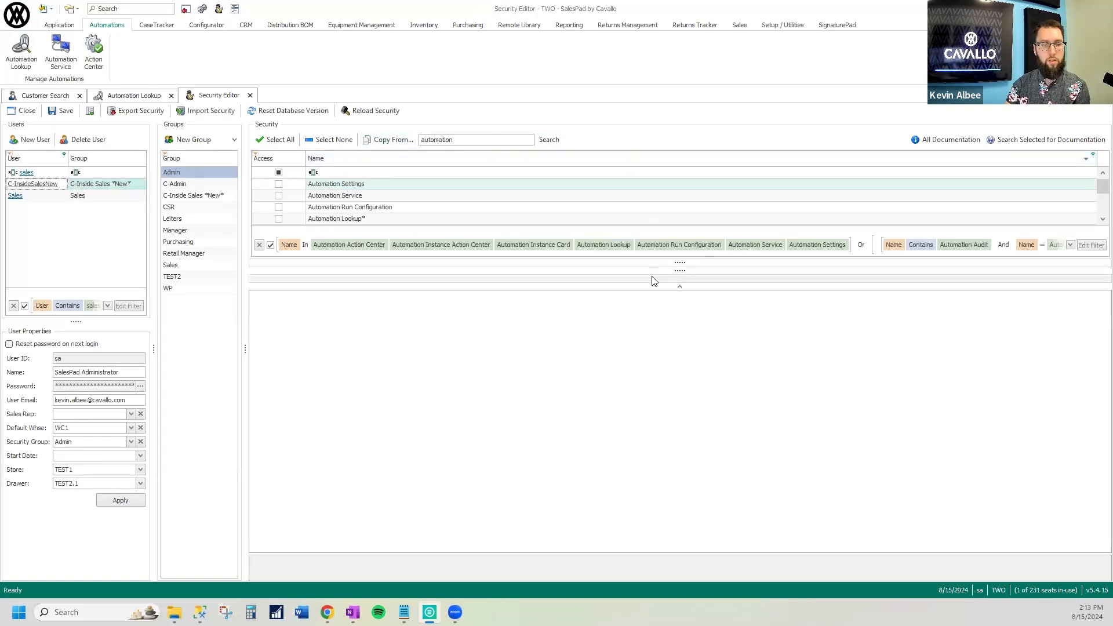
{"action": "left_click", "coordinate": [190, 183]}
{"action": "left_click", "coordinate": [191, 173]}
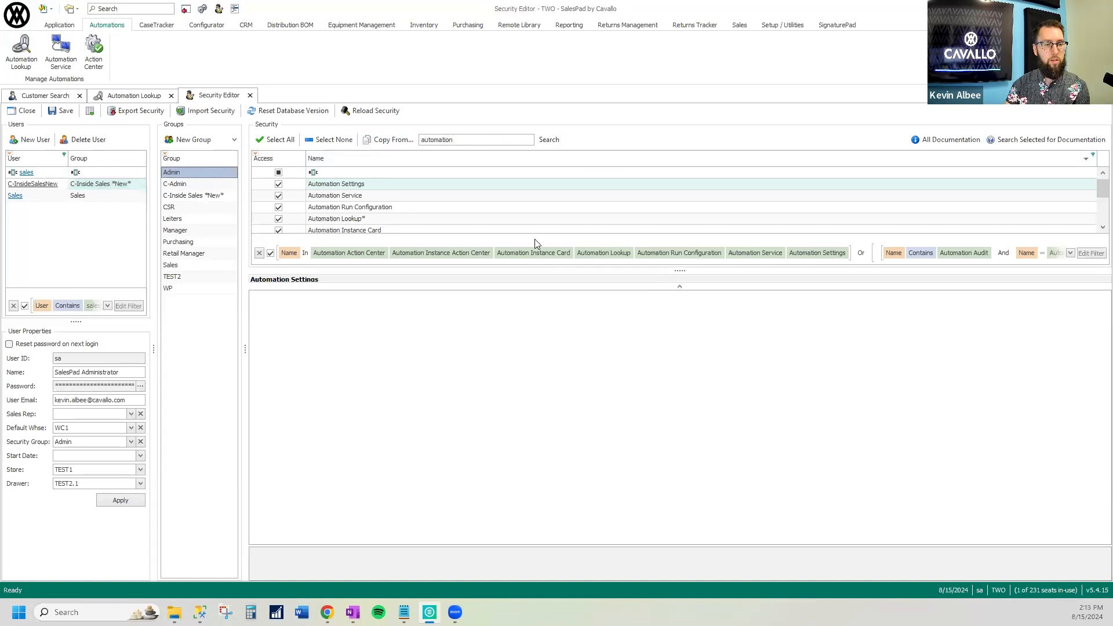
{"action": "left_click_drag", "start_coordinate": [677, 270], "coordinate": [681, 335]}
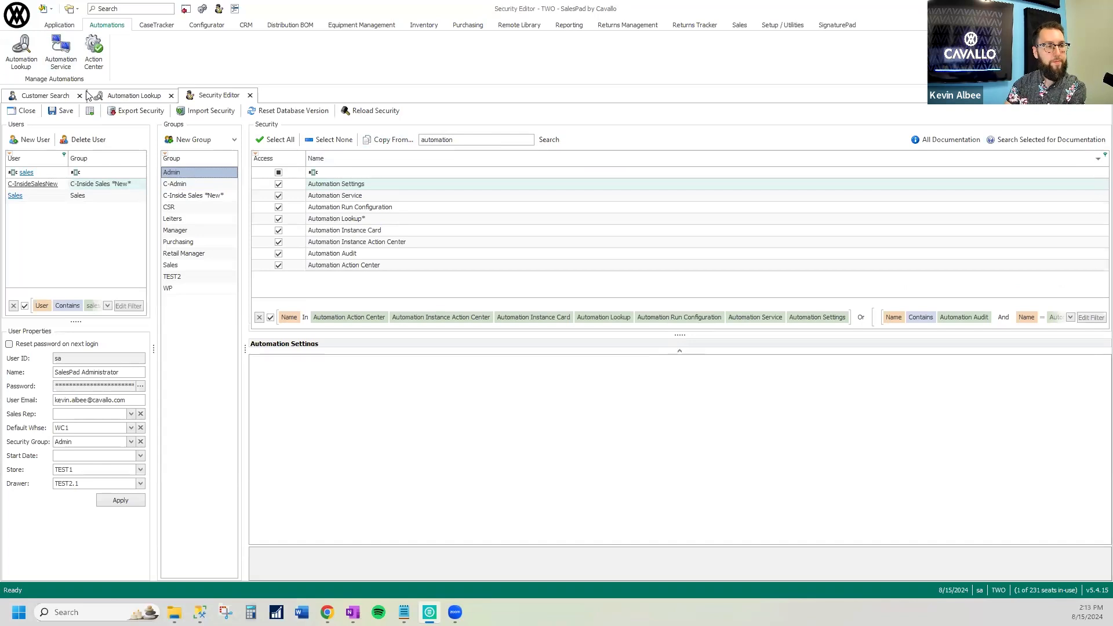
Start a new automation instance from the Automation Lookup and name it "Batch Forward - Test"
{"action": "left_click", "coordinate": [129, 98]}
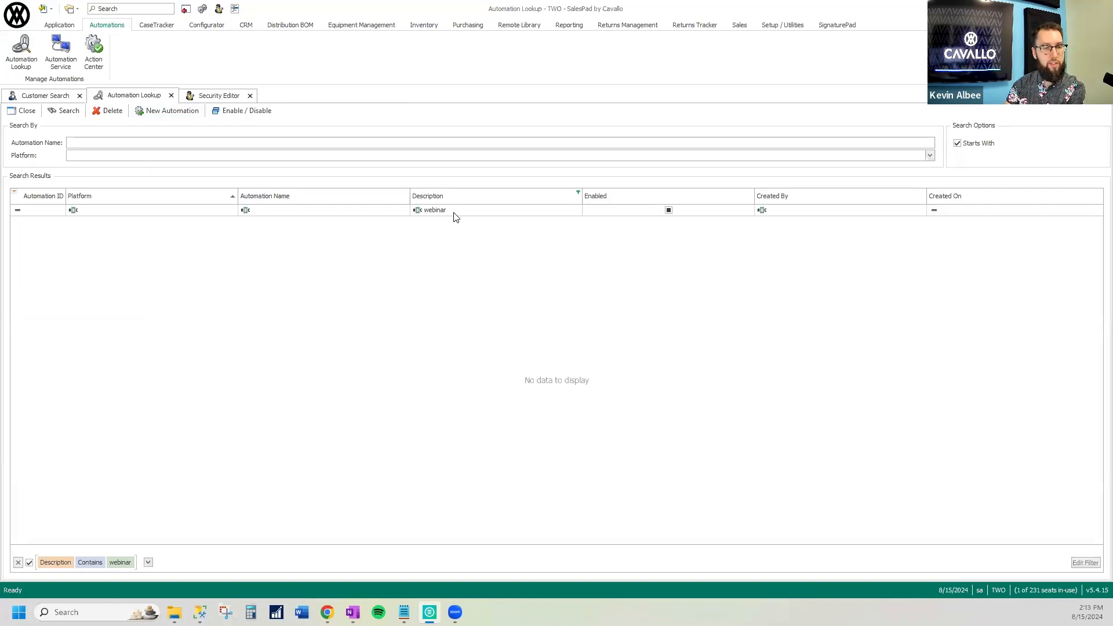
{"action": "left_click", "coordinate": [148, 114]}
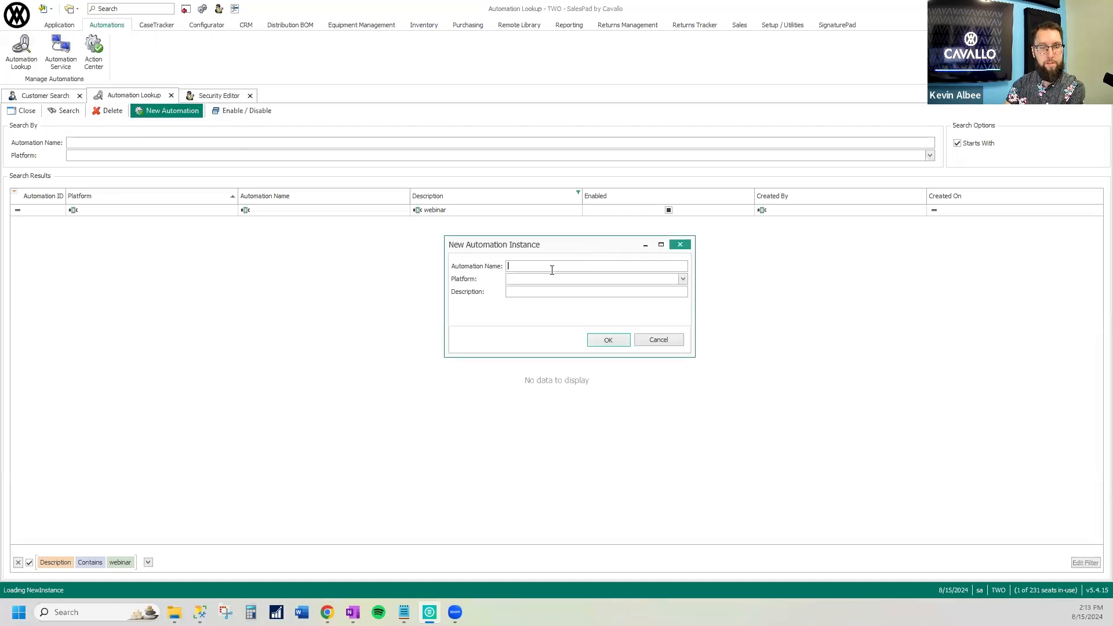
{"action": "type", "text": "Batch FOrw"}
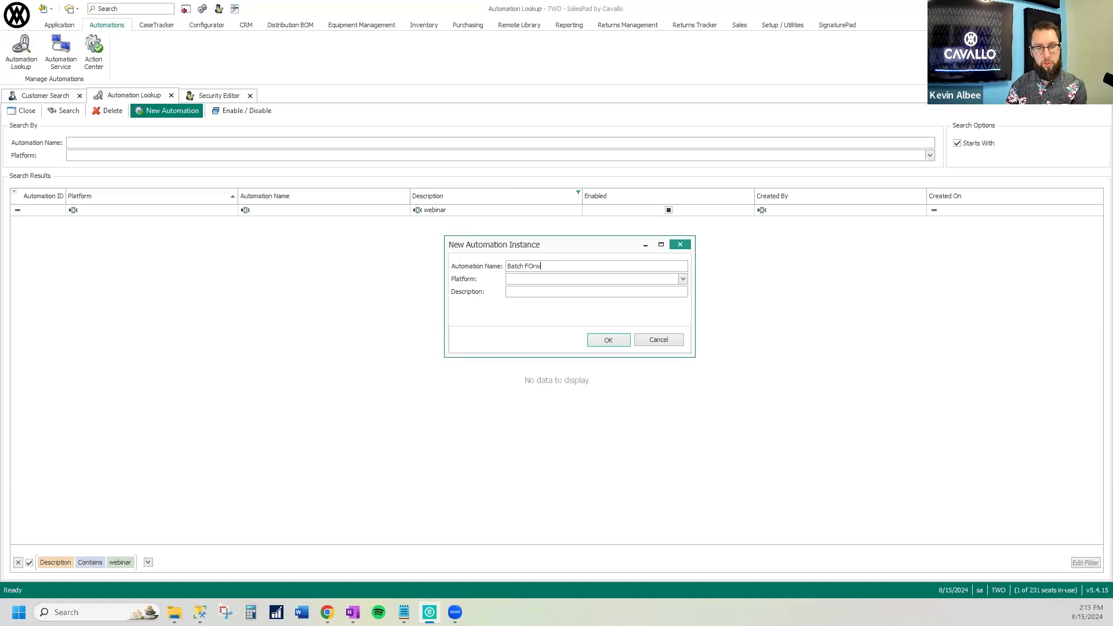
{"action": "key", "text": "BackSpace"}
{"action": "type", "text": "orward - "}
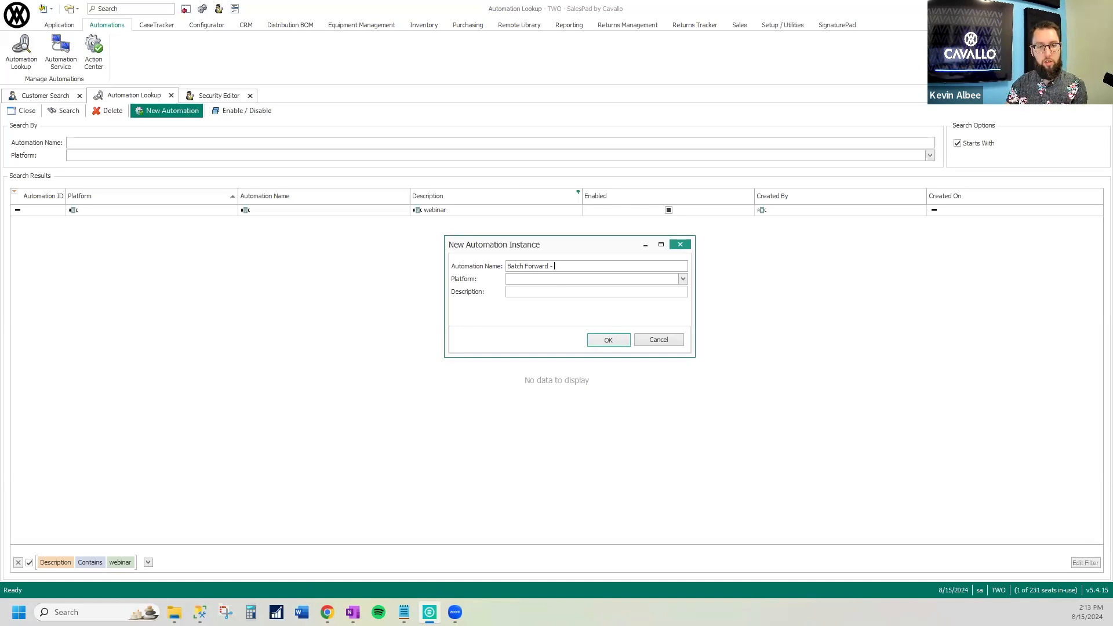
{"action": "type", "text": "Test"}
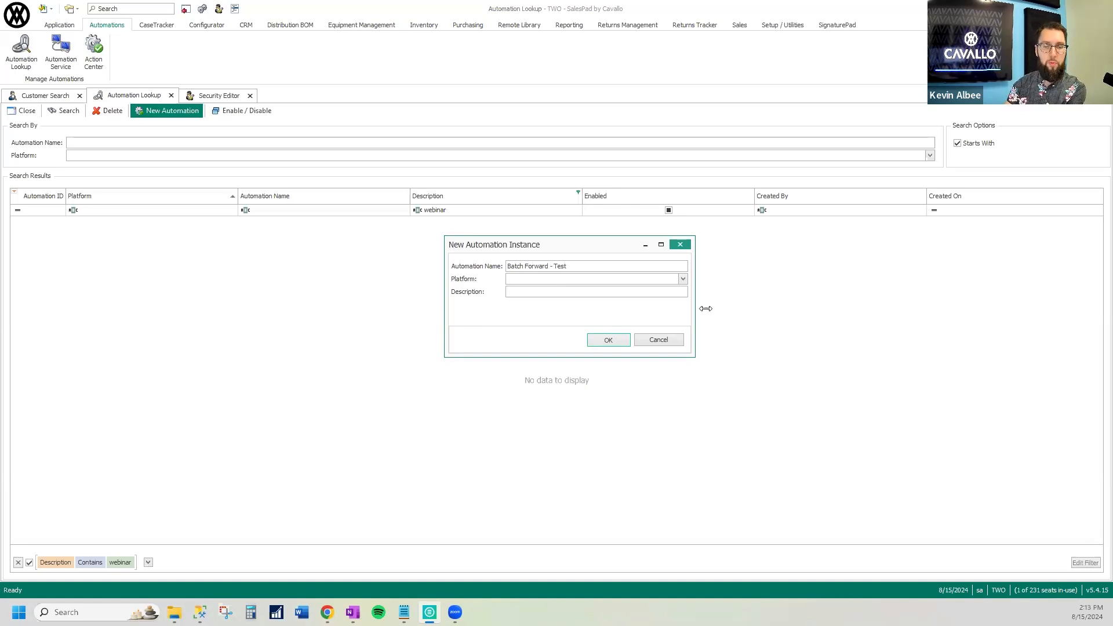
Set the new automation's platform to Batch Forward and its description to "Webinar", and create it
{"action": "left_click", "coordinate": [687, 281]}
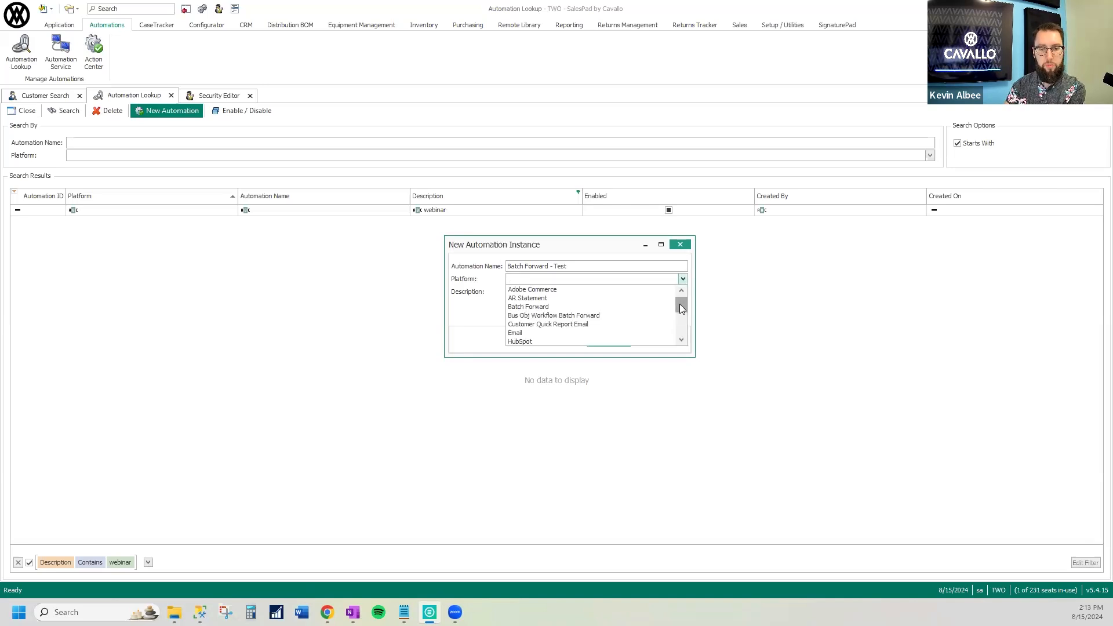
{"action": "left_click_drag", "start_coordinate": [682, 341], "coordinate": [682, 341]}
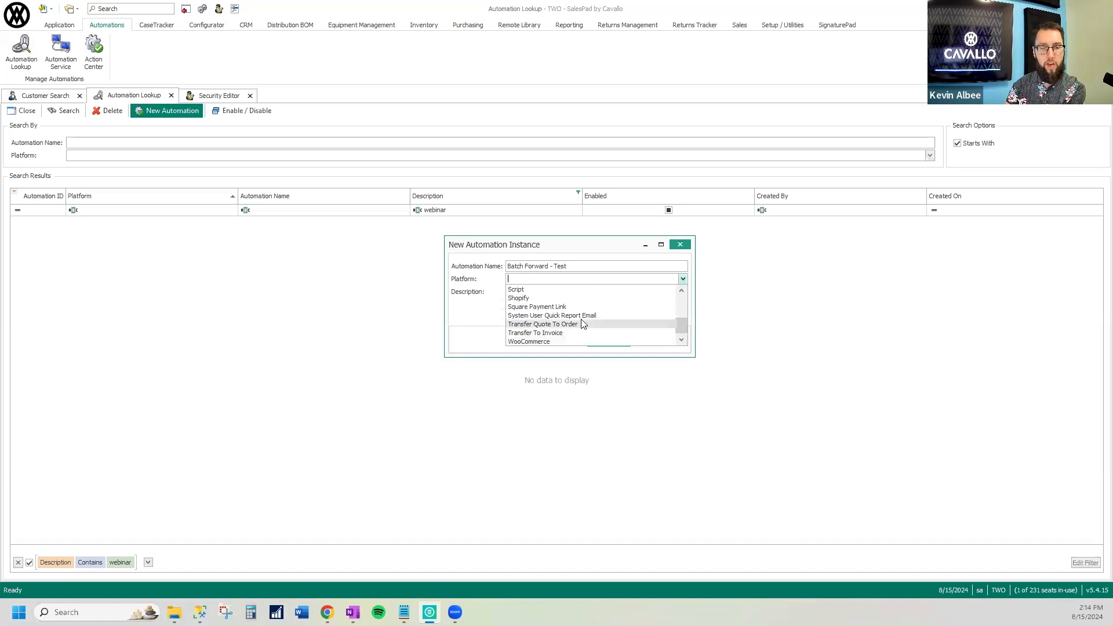
{"action": "scroll", "coordinate": [582, 324], "scroll_direction": "up", "scroll_amount": 5}
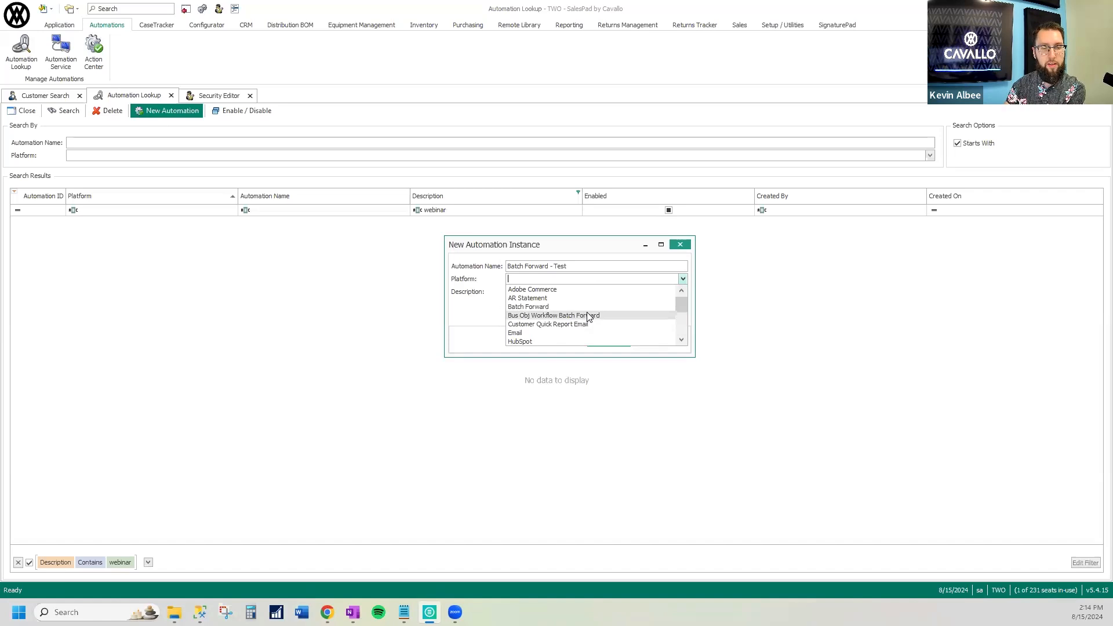
{"action": "left_click", "coordinate": [585, 306]}
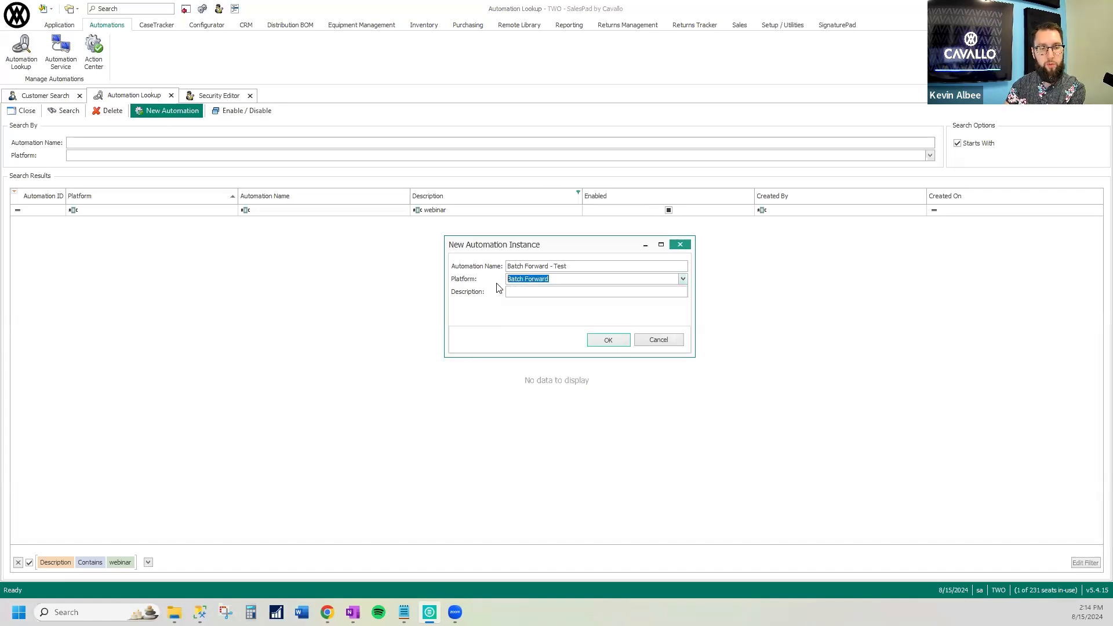
{"action": "left_click", "coordinate": [565, 294]}
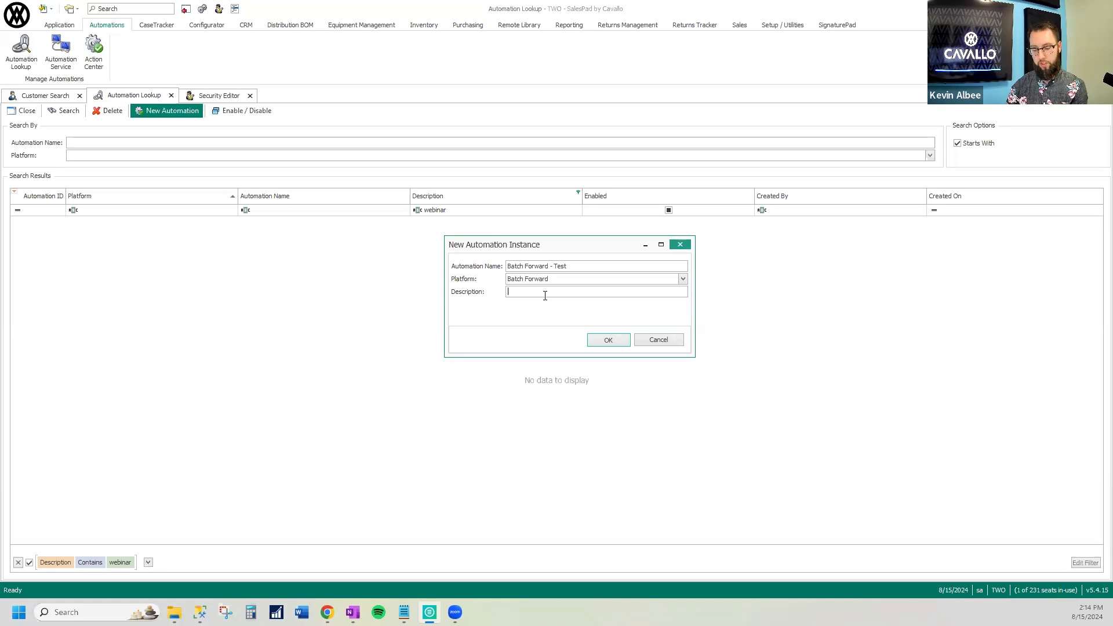
{"action": "type", "text": "Webinar"}
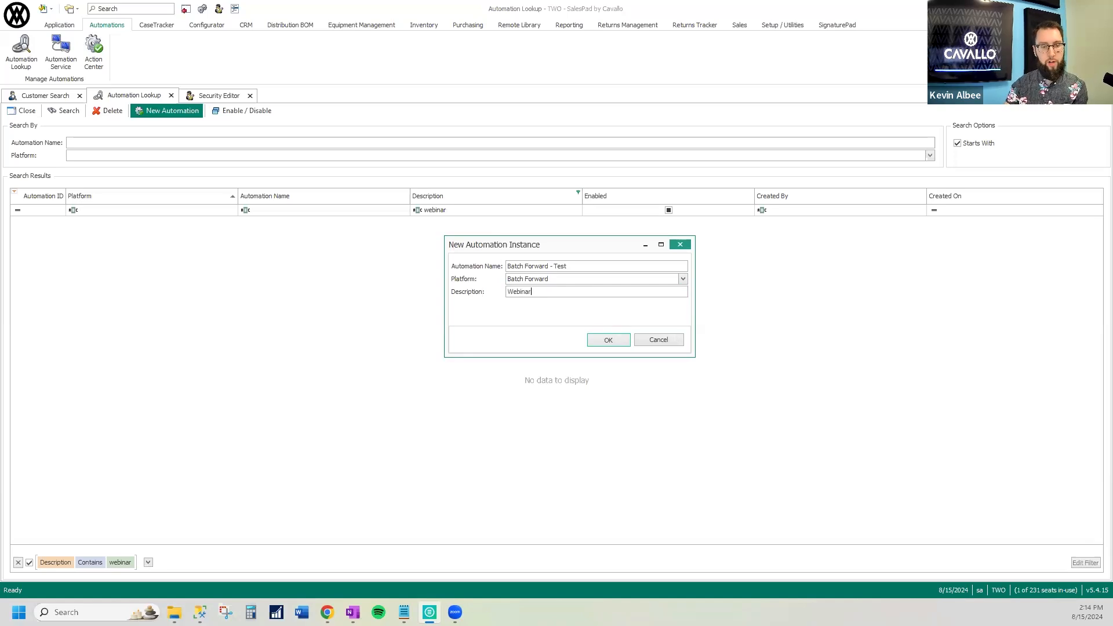
{"action": "left_click", "coordinate": [610, 341]}
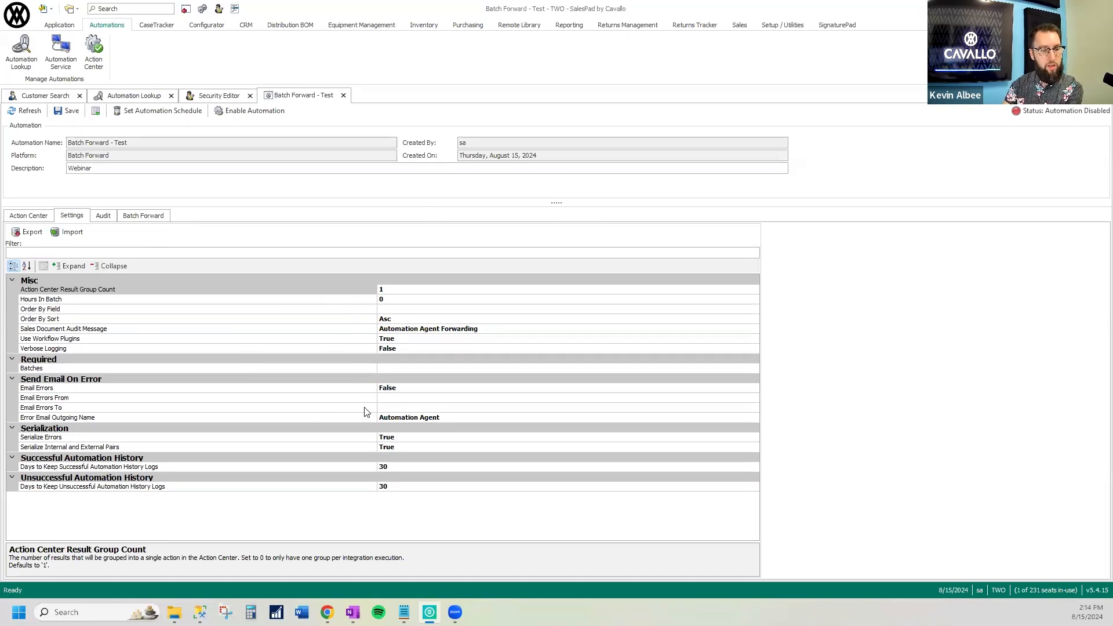
Set the required Batches to INVOICE|STDINV|TEST1 and INVOICE|SPECINV|READY TO INV, and save the automation
{"action": "left_click", "coordinate": [332, 369]}
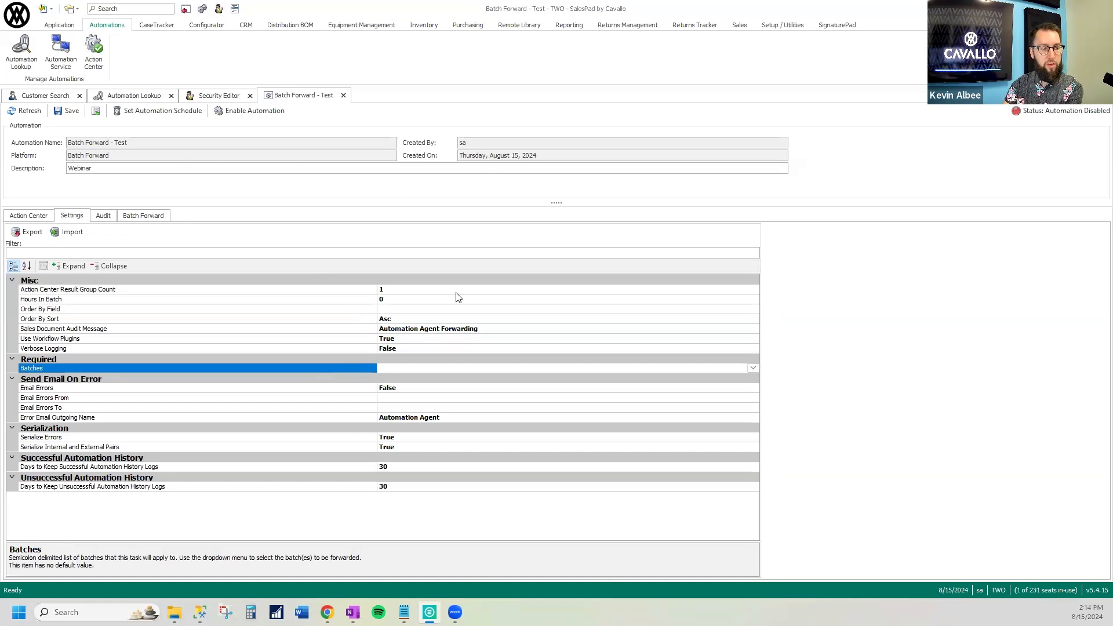
{"action": "left_click", "coordinate": [751, 368]}
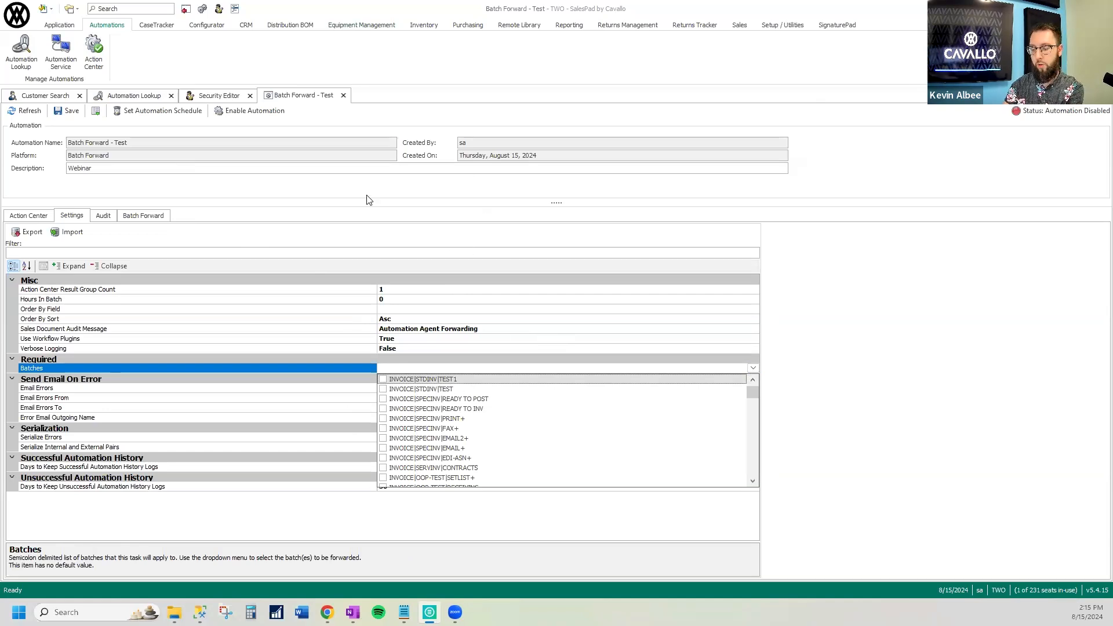
{"action": "left_click", "coordinate": [383, 379]}
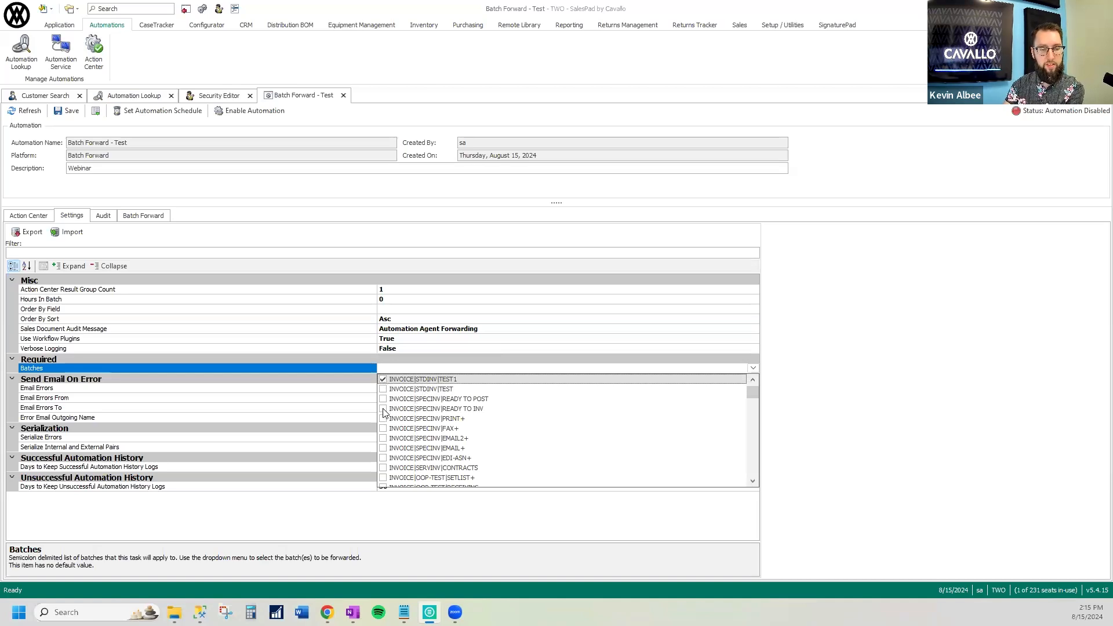
{"action": "left_click", "coordinate": [383, 409]}
{"action": "left_click", "coordinate": [530, 369]}
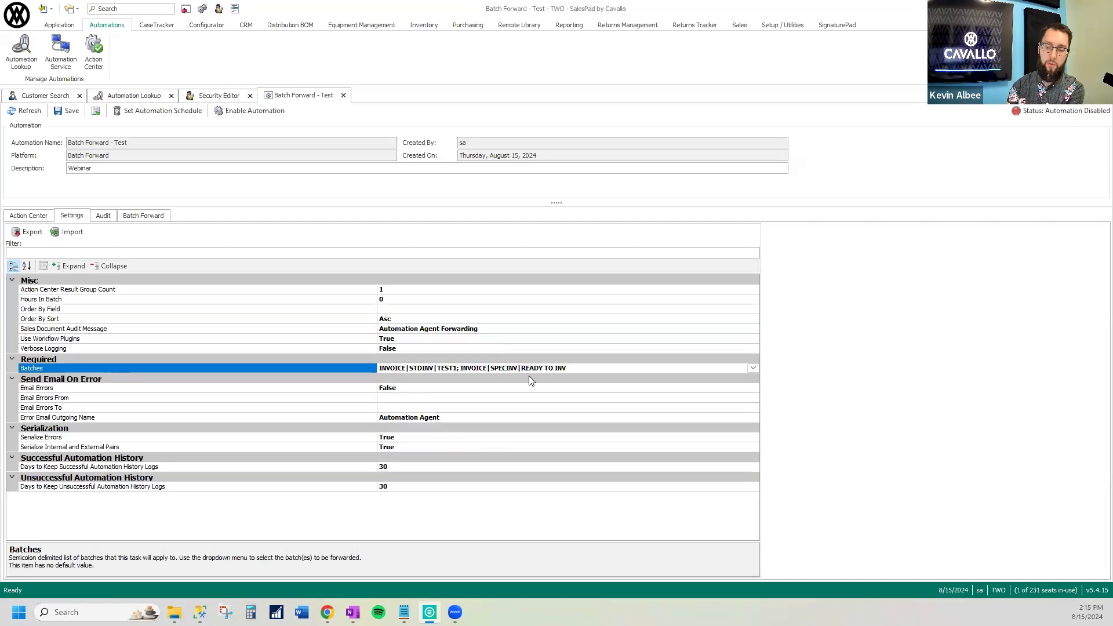
{"action": "left_click", "coordinate": [70, 112]}
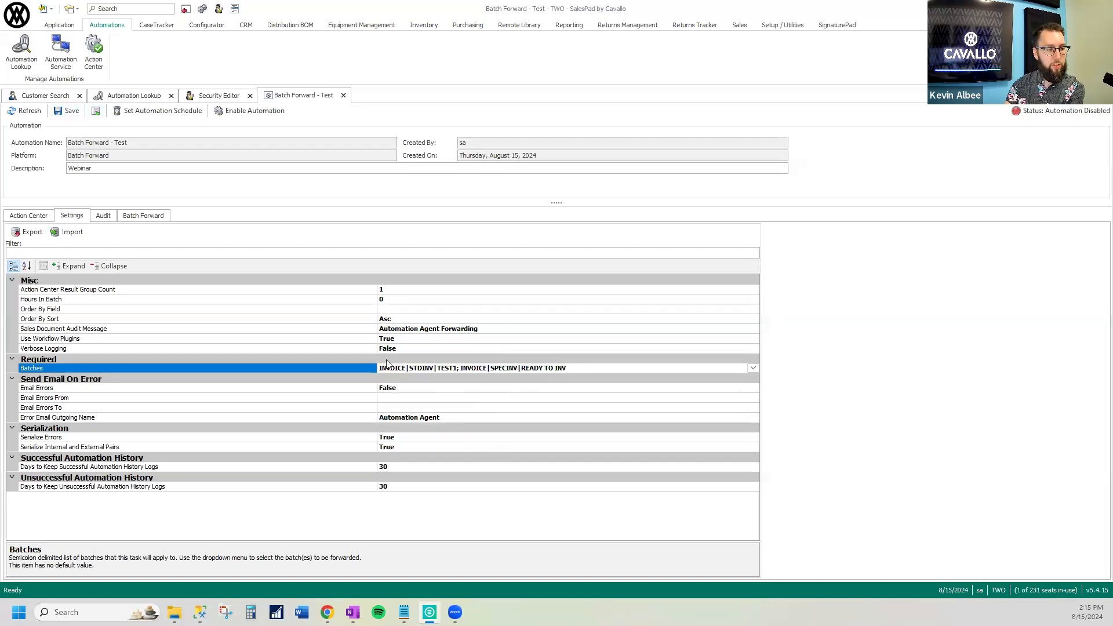
Have the automation forward documents ordered by the Req_Ship_Date field with the Asc sort direction
{"action": "left_click", "coordinate": [360, 311]}
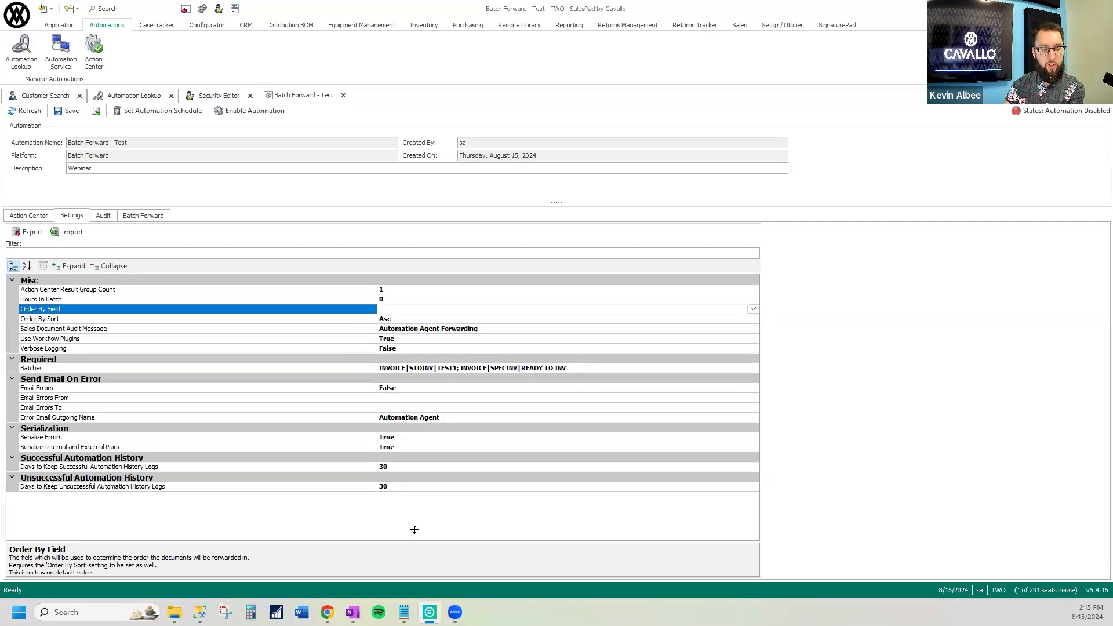
{"action": "left_click_drag", "start_coordinate": [414, 542], "coordinate": [415, 530]}
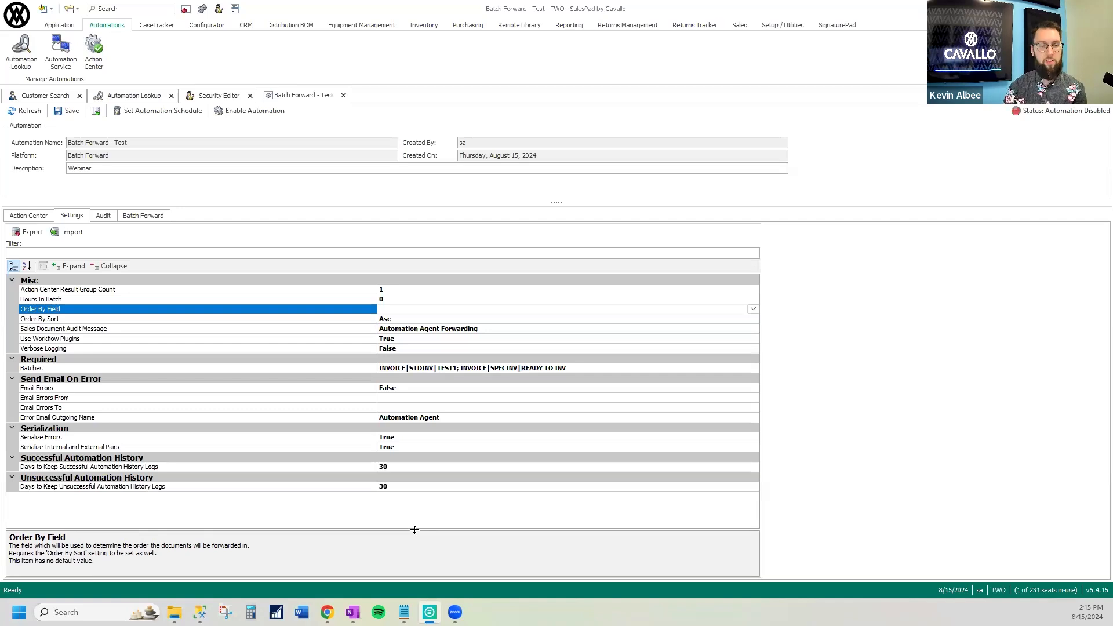
{"action": "left_click", "coordinate": [753, 309]}
{"action": "scroll", "coordinate": [580, 367], "scroll_direction": "down", "scroll_amount": 3}
{"action": "scroll", "coordinate": [581, 367], "scroll_direction": "down", "scroll_amount": 4}
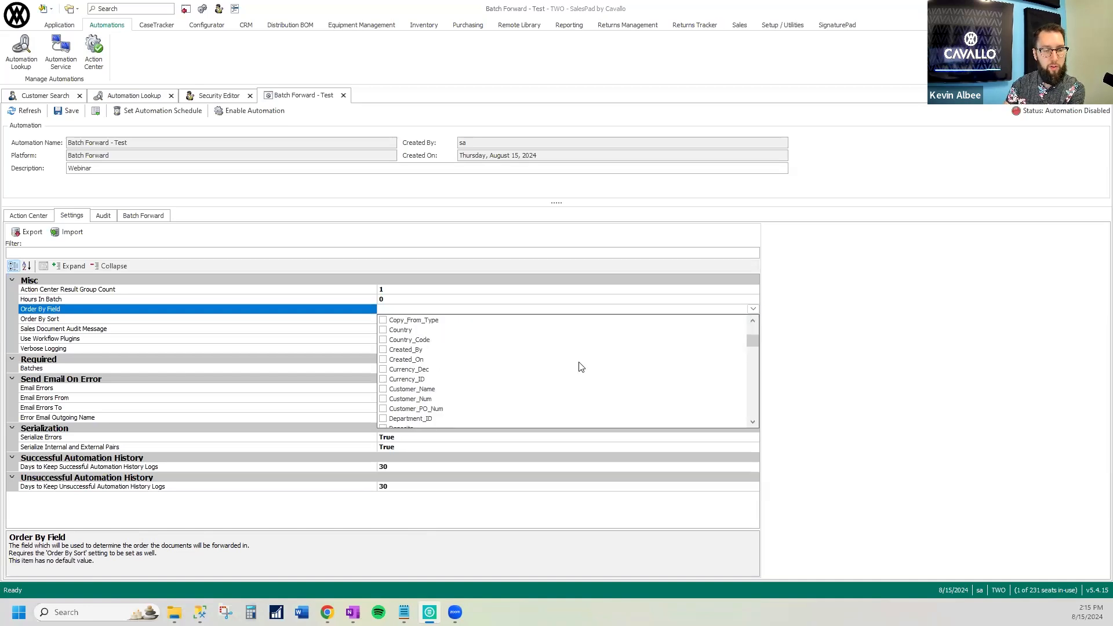
{"action": "scroll", "coordinate": [581, 367], "scroll_direction": "down", "scroll_amount": 4}
{"action": "scroll", "coordinate": [581, 367], "scroll_direction": "down", "scroll_amount": 10}
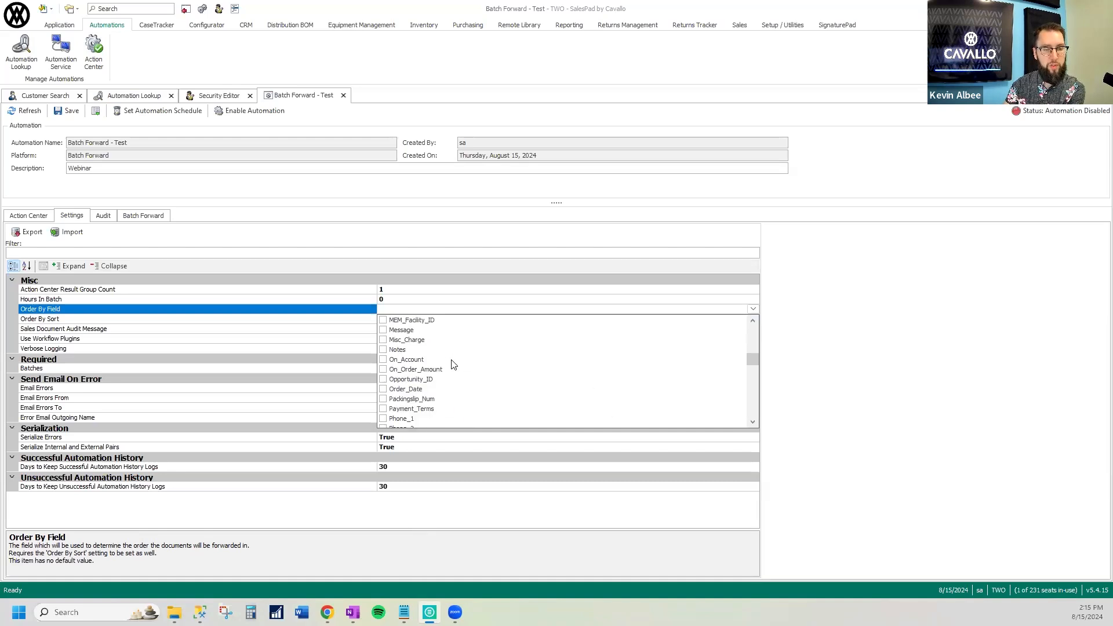
{"action": "scroll", "coordinate": [567, 390], "scroll_direction": "down", "scroll_amount": 4}
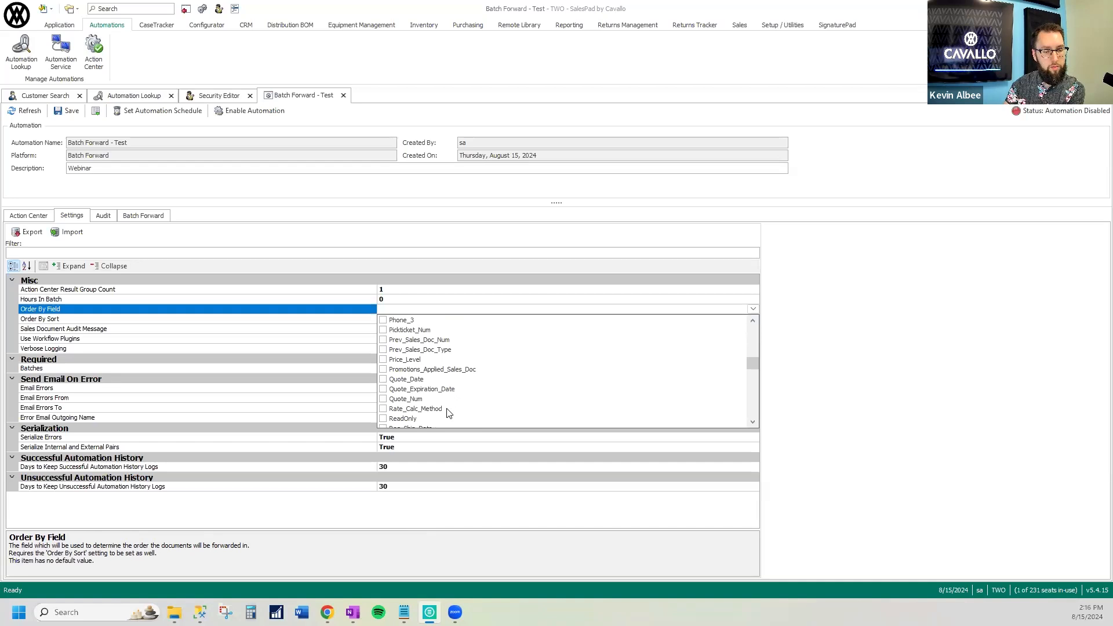
{"action": "left_click", "coordinate": [753, 423]}
{"action": "left_click", "coordinate": [752, 423]}
{"action": "left_click", "coordinate": [752, 423]}
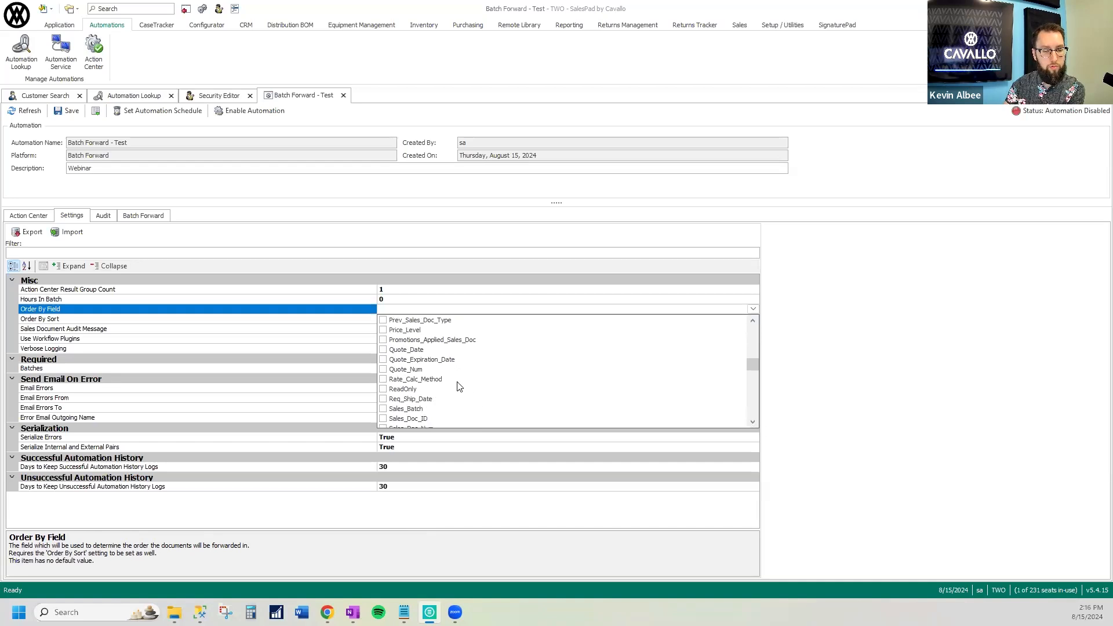
{"action": "left_click", "coordinate": [417, 399]}
{"action": "left_click", "coordinate": [436, 312]}
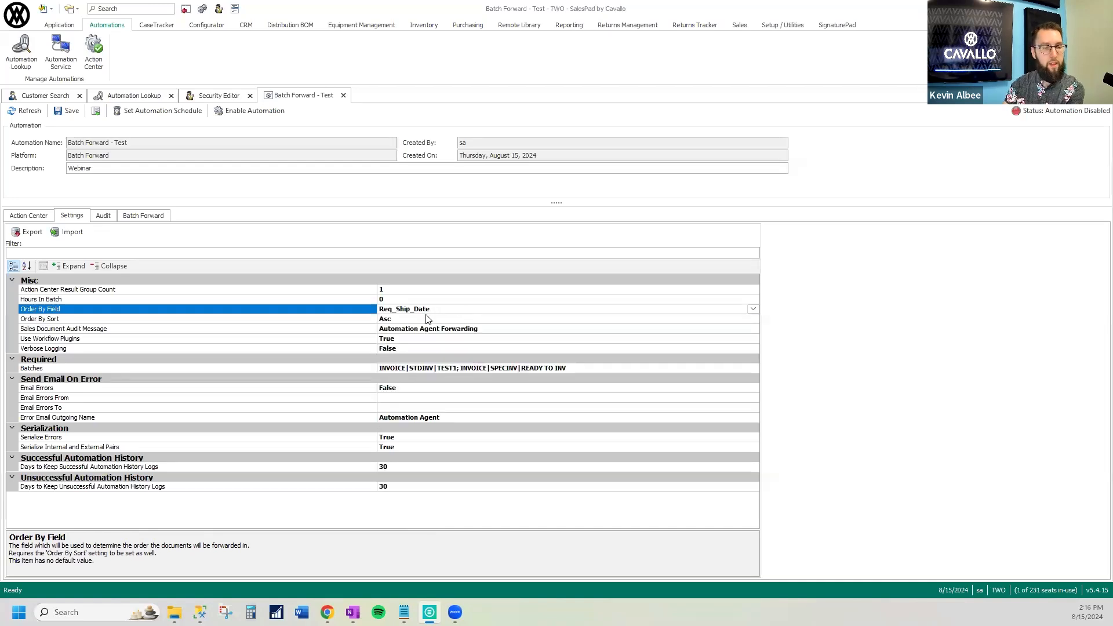
{"action": "left_click", "coordinate": [407, 319]}
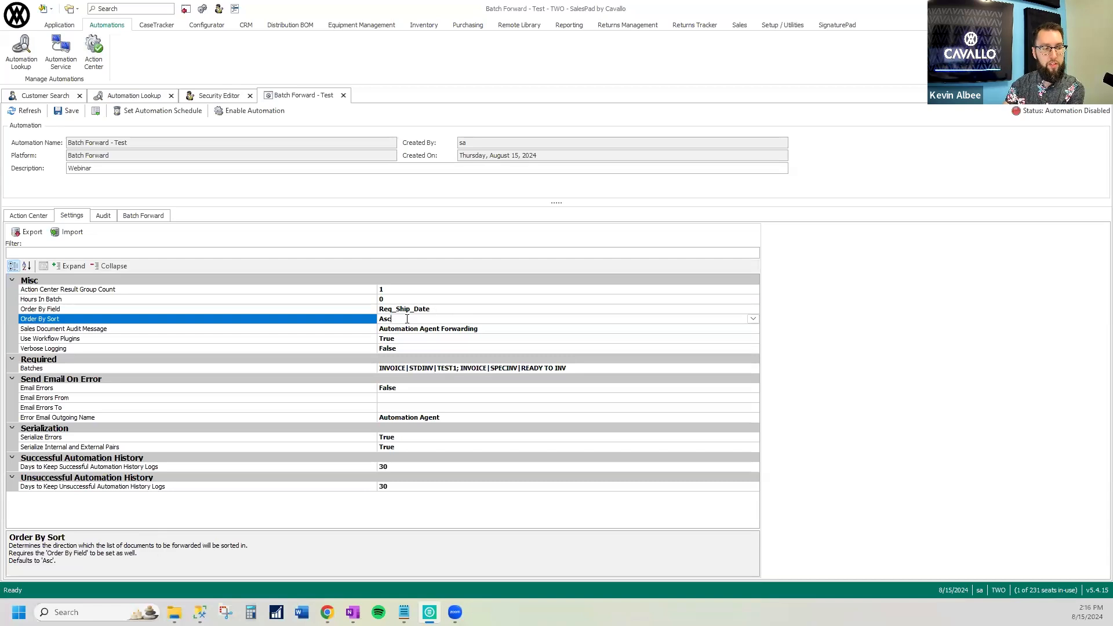
{"action": "left_click", "coordinate": [753, 318]}
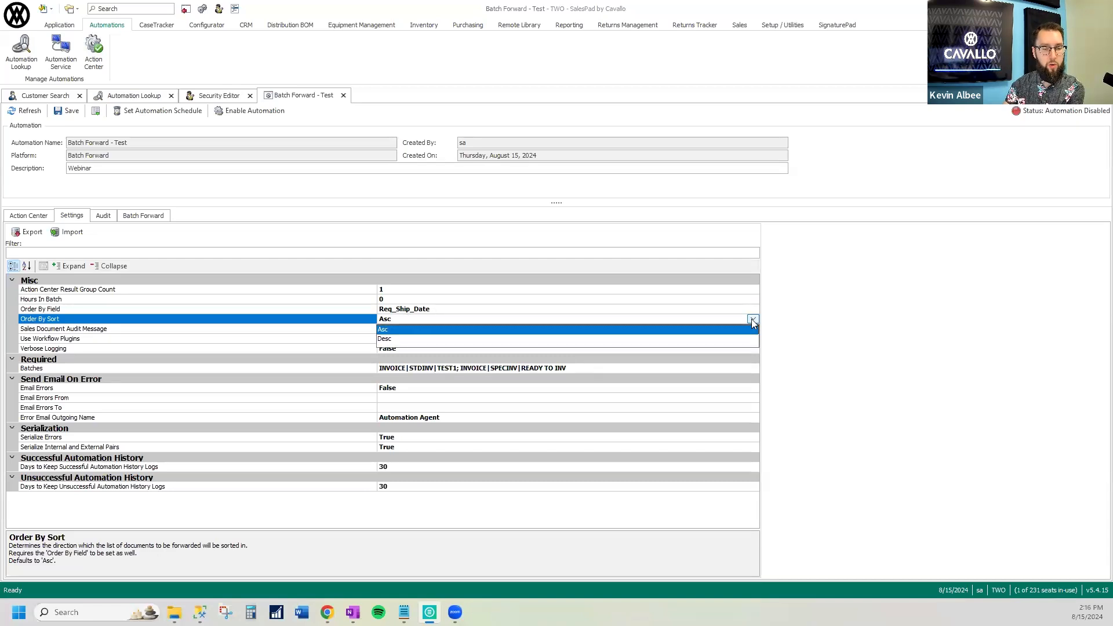
{"action": "left_click", "coordinate": [752, 319]}
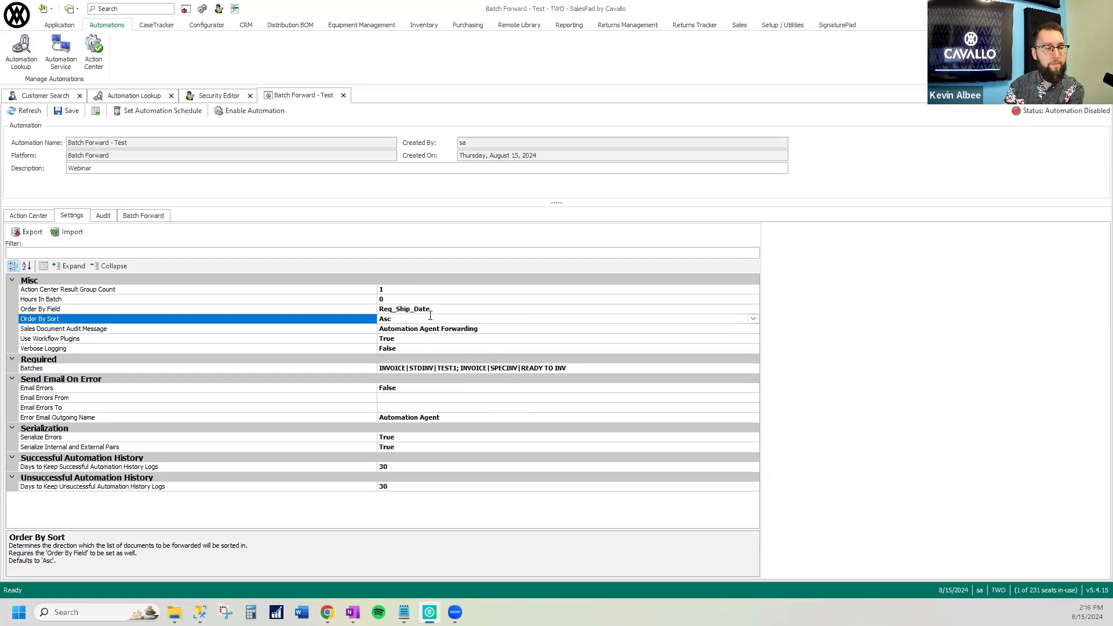
Set Hours In Batch to 24 in the automation settings
{"action": "left_click", "coordinate": [361, 302]}
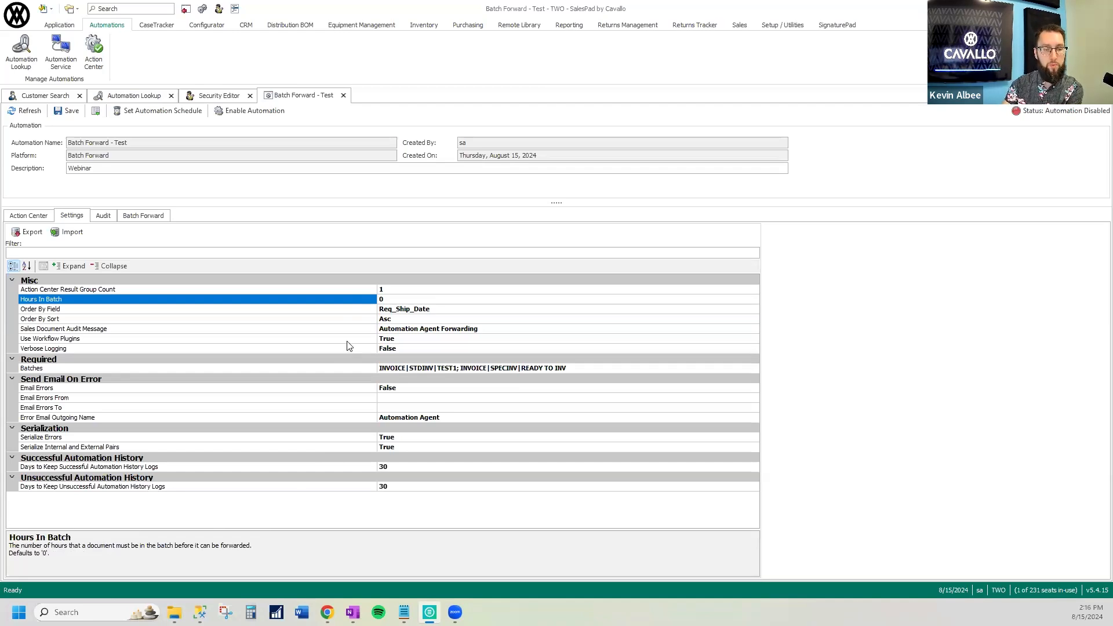
{"action": "left_click", "coordinate": [381, 299]}
{"action": "type", "text": "24"}
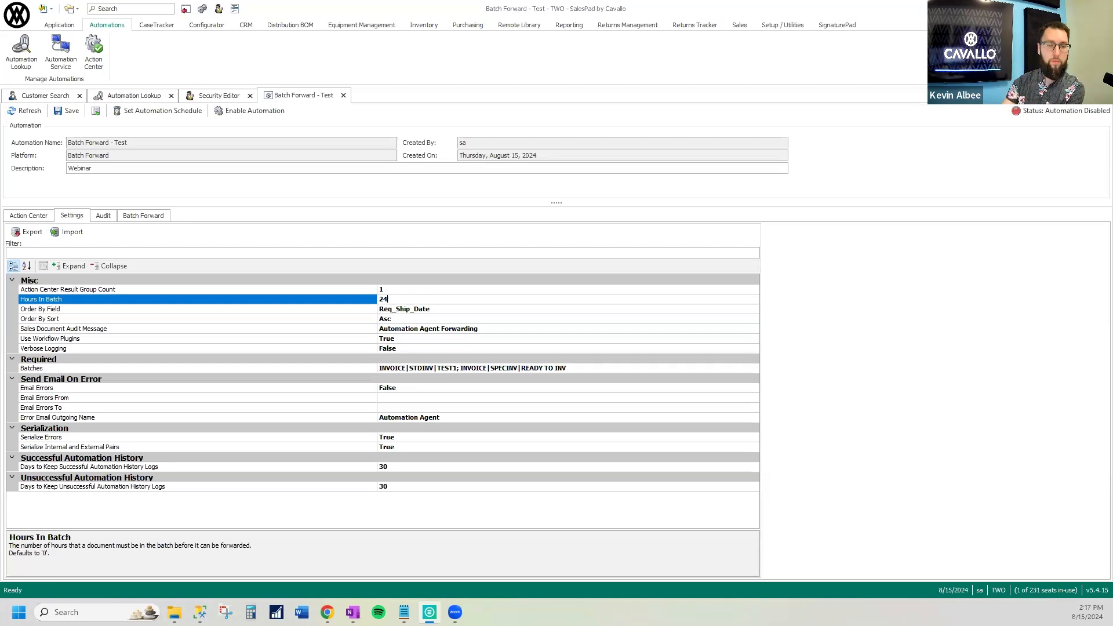
Read the explanations of the Email Errors, Email Errors From and Email Errors To settings
{"action": "left_click", "coordinate": [336, 389]}
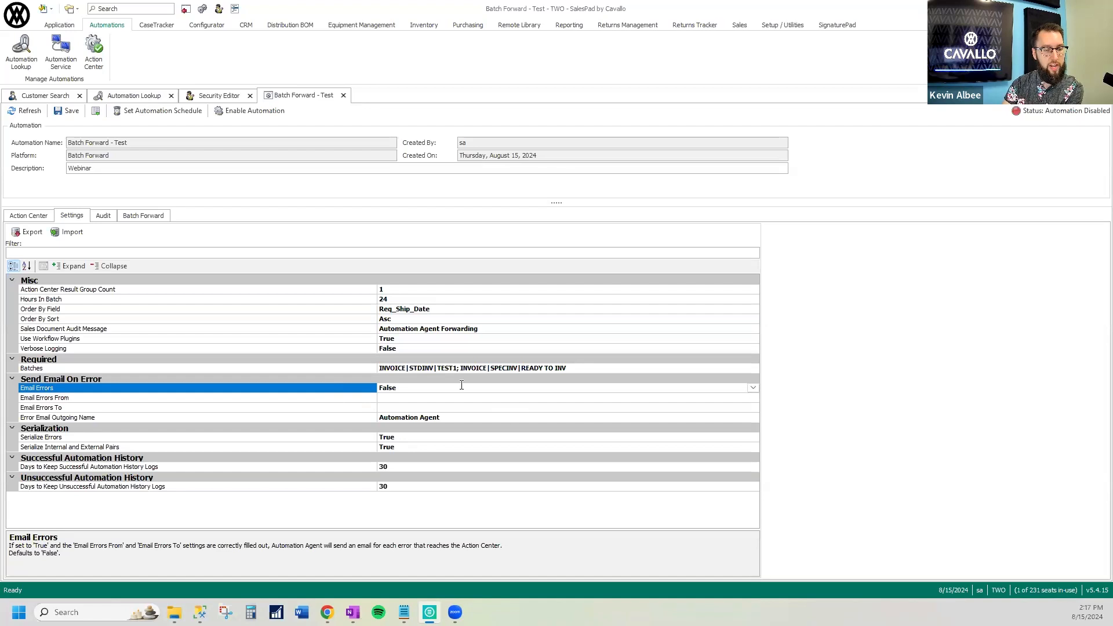
{"action": "left_click", "coordinate": [366, 398]}
{"action": "left_click", "coordinate": [362, 409]}
{"action": "left_click", "coordinate": [364, 399]}
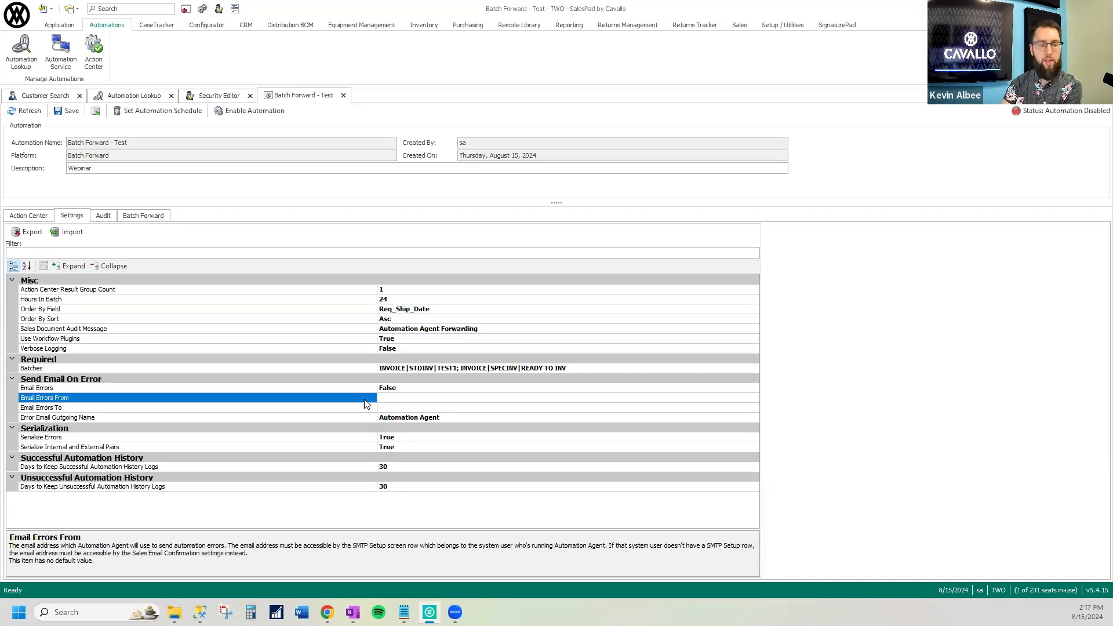
{"action": "left_click", "coordinate": [409, 407]}
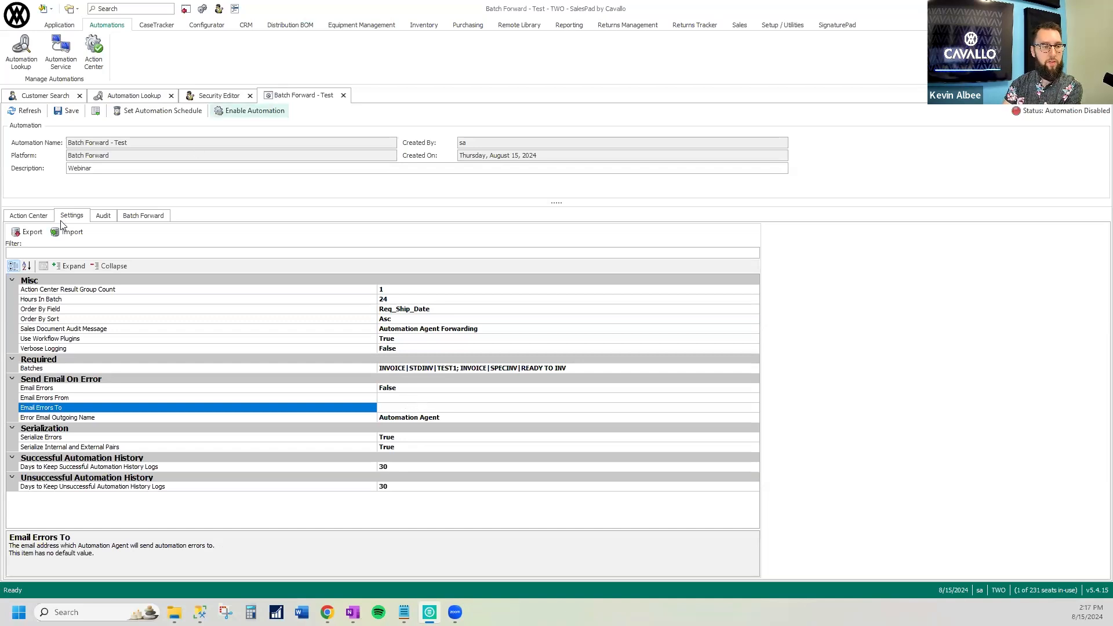
View the automation's own Action Center and open the overall Action Center with a wider details area
{"action": "left_click", "coordinate": [36, 218]}
{"action": "left_click_drag", "start_coordinate": [526, 405], "coordinate": [479, 411]}
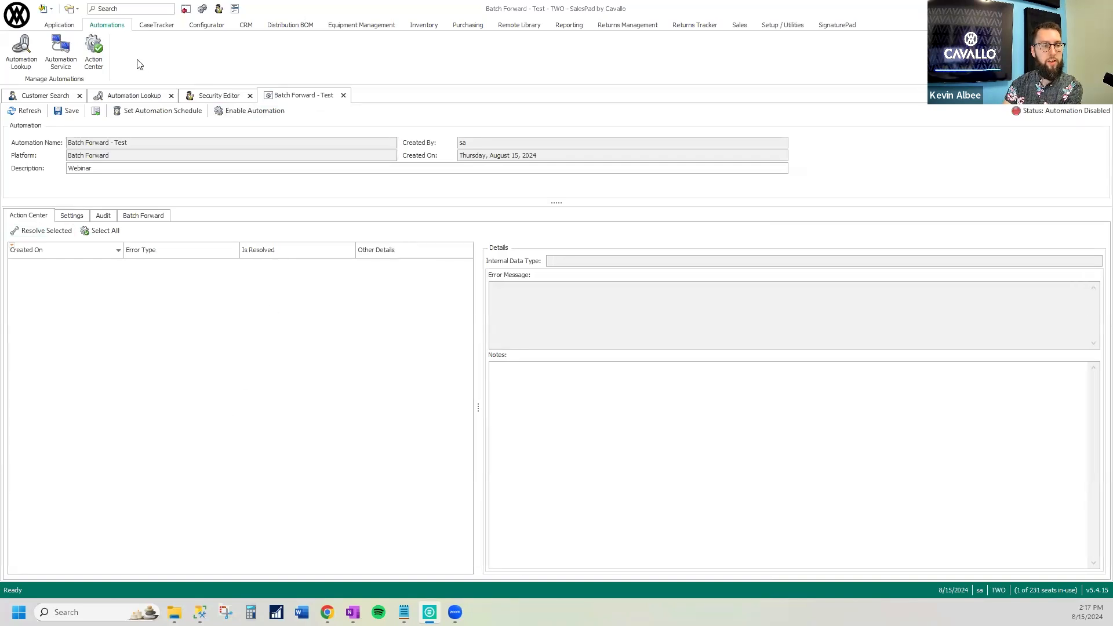
{"action": "left_click", "coordinate": [95, 59]}
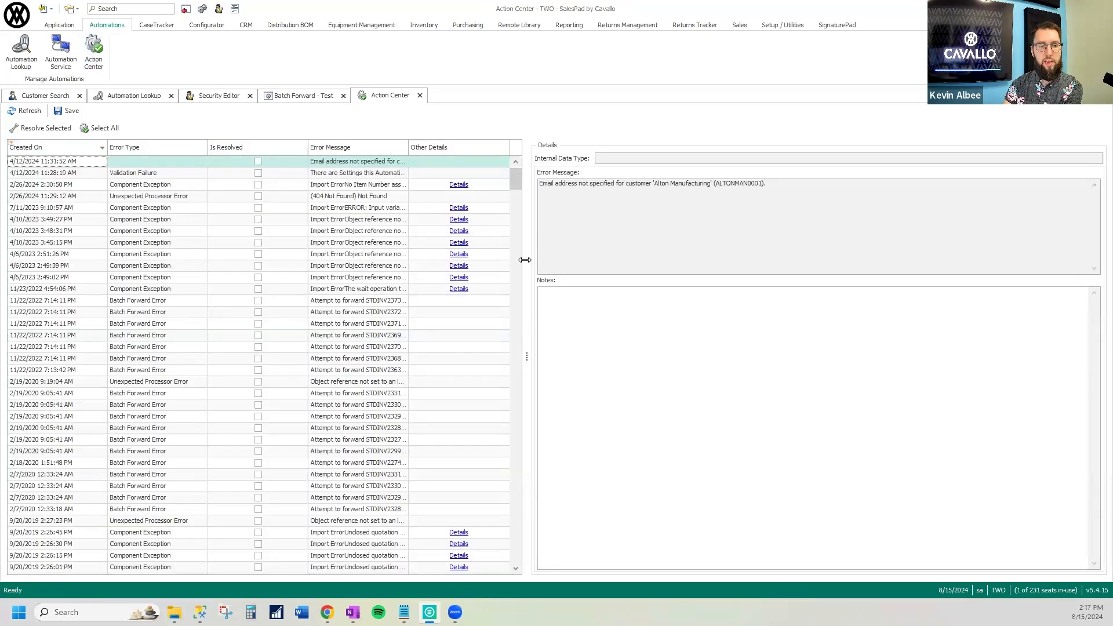
{"action": "left_click_drag", "start_coordinate": [525, 259], "coordinate": [465, 278]}
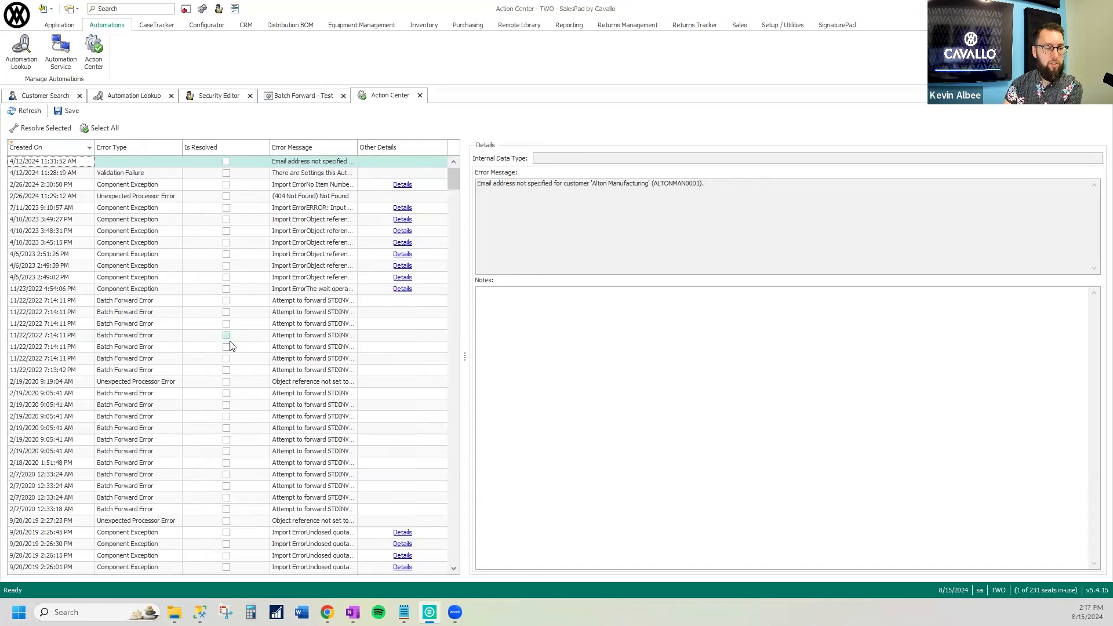
Mark the Batch Forward Error for STDINV2370 as resolved, and save the change while refreshing the Action Center
{"action": "left_click", "coordinate": [312, 348]}
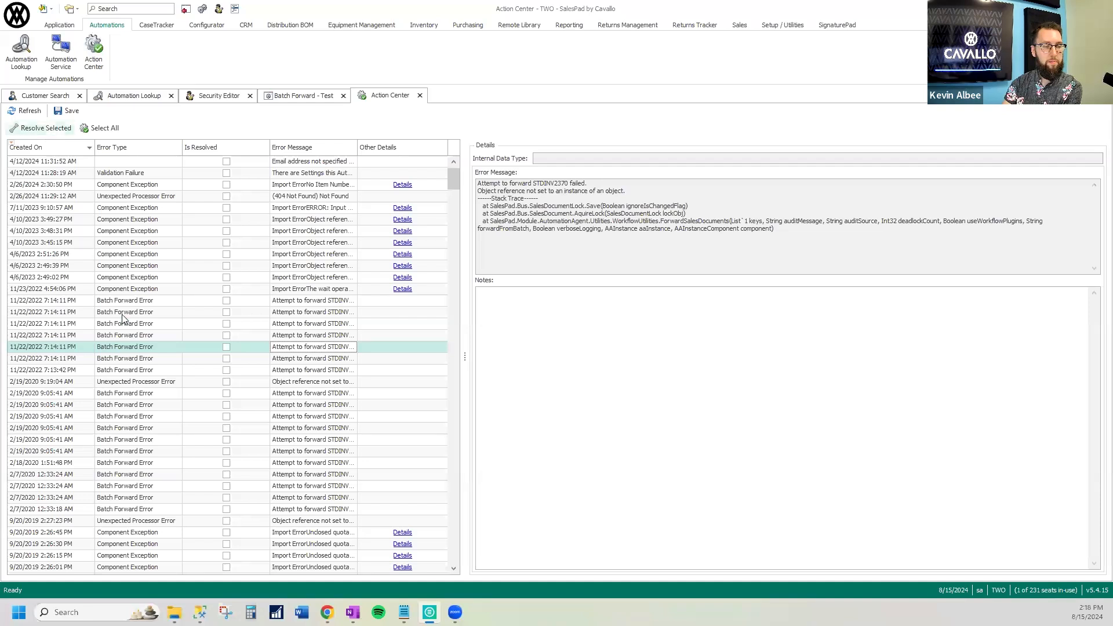
{"action": "left_click", "coordinate": [113, 347]}
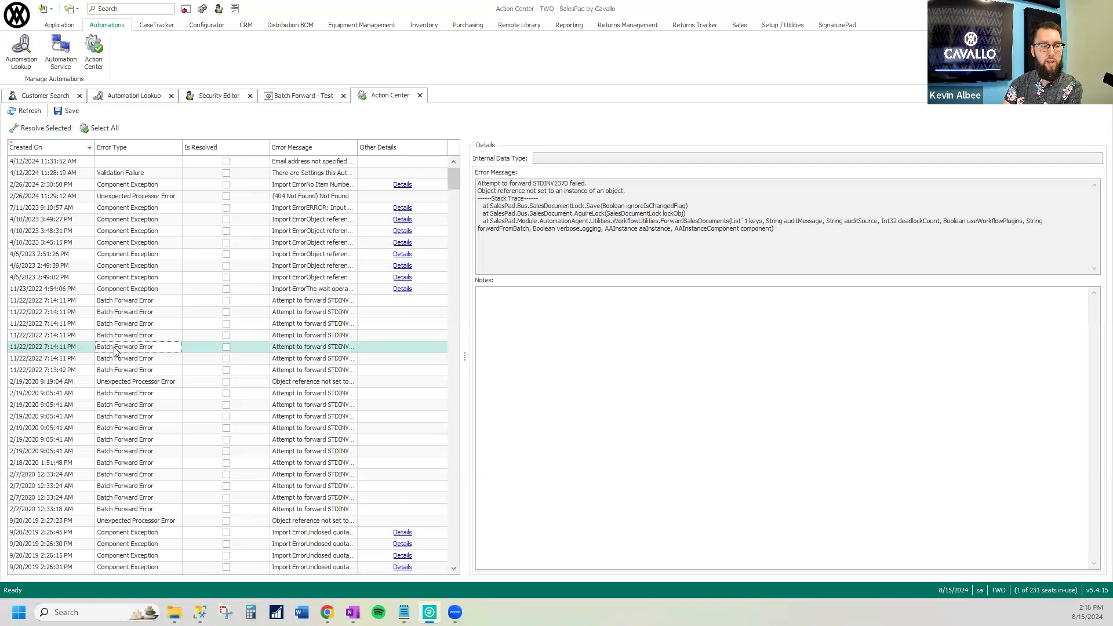
{"action": "left_click", "coordinate": [49, 128]}
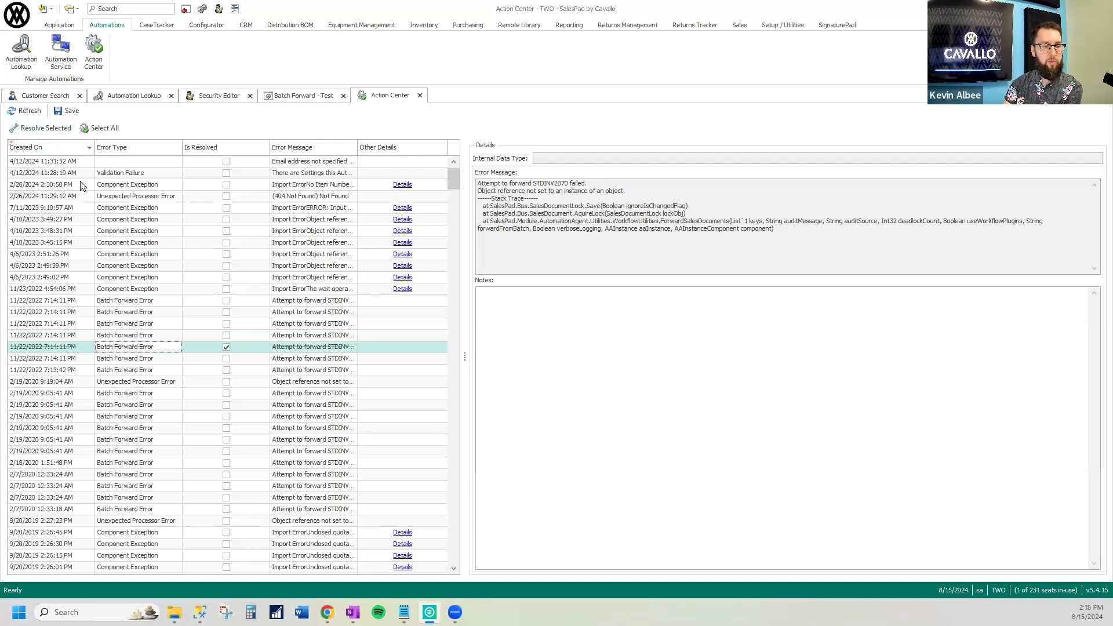
{"action": "left_click", "coordinate": [31, 113]}
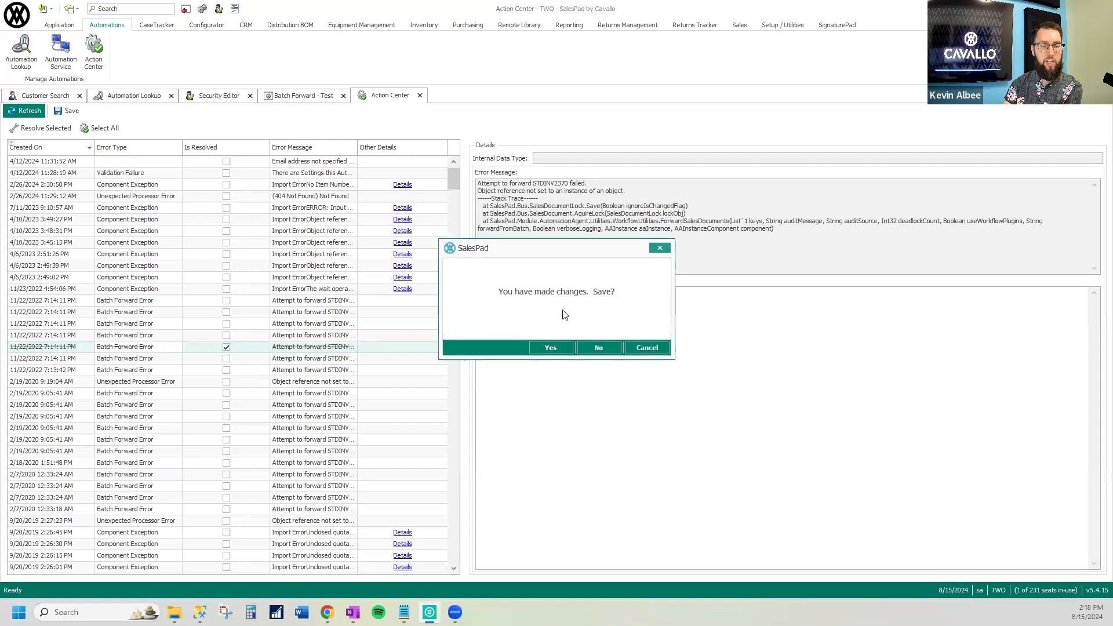
{"action": "left_click", "coordinate": [552, 346]}
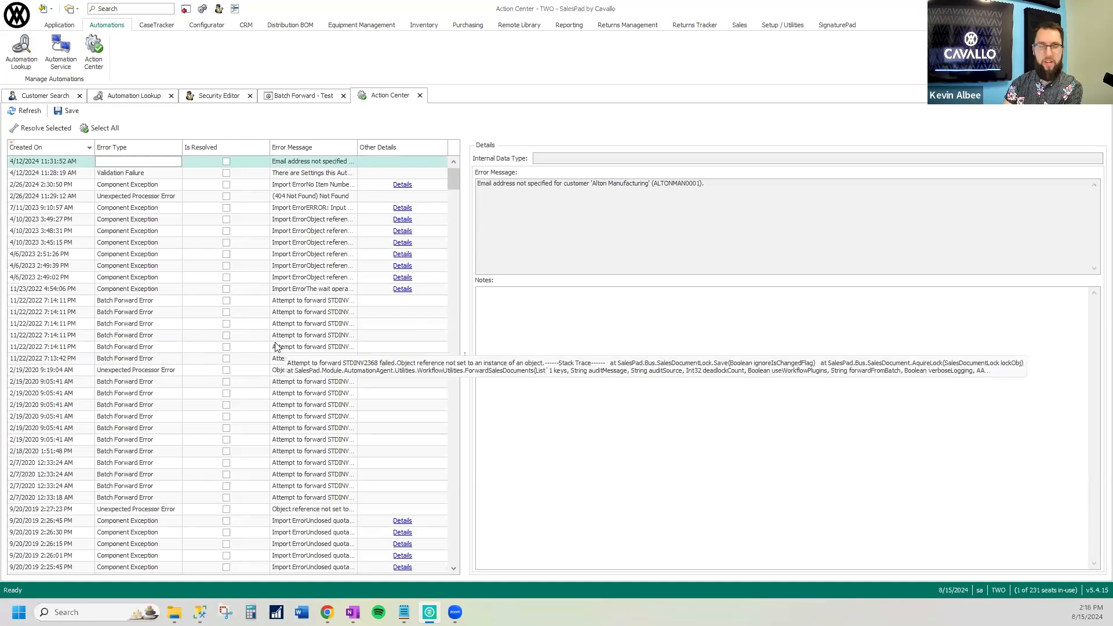
In the Batch Forward - Test settings, set Days to Keep Successful Automation History Logs to 3
{"action": "left_click", "coordinate": [310, 97]}
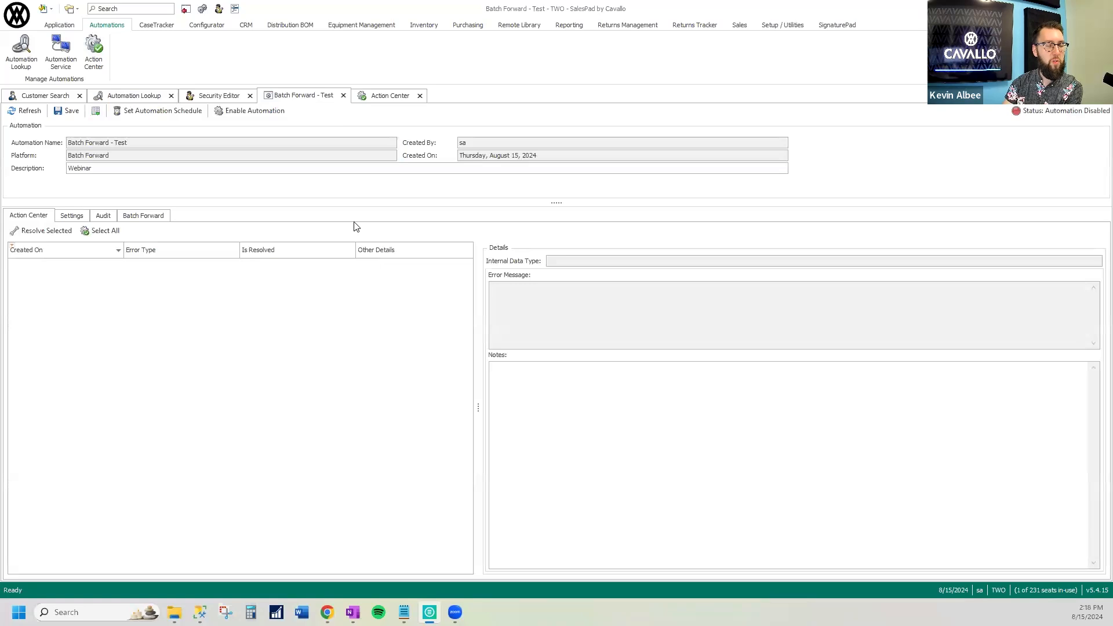
{"action": "left_click", "coordinate": [73, 216]}
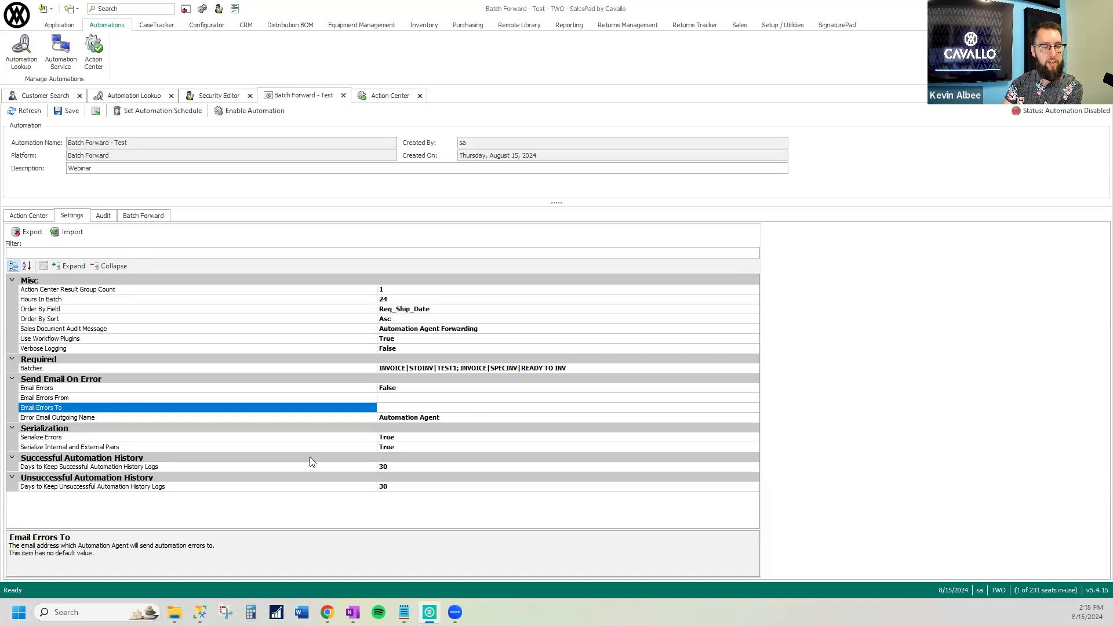
{"action": "left_click", "coordinate": [345, 467]}
{"action": "left_click", "coordinate": [359, 486]}
{"action": "left_click", "coordinate": [359, 467]}
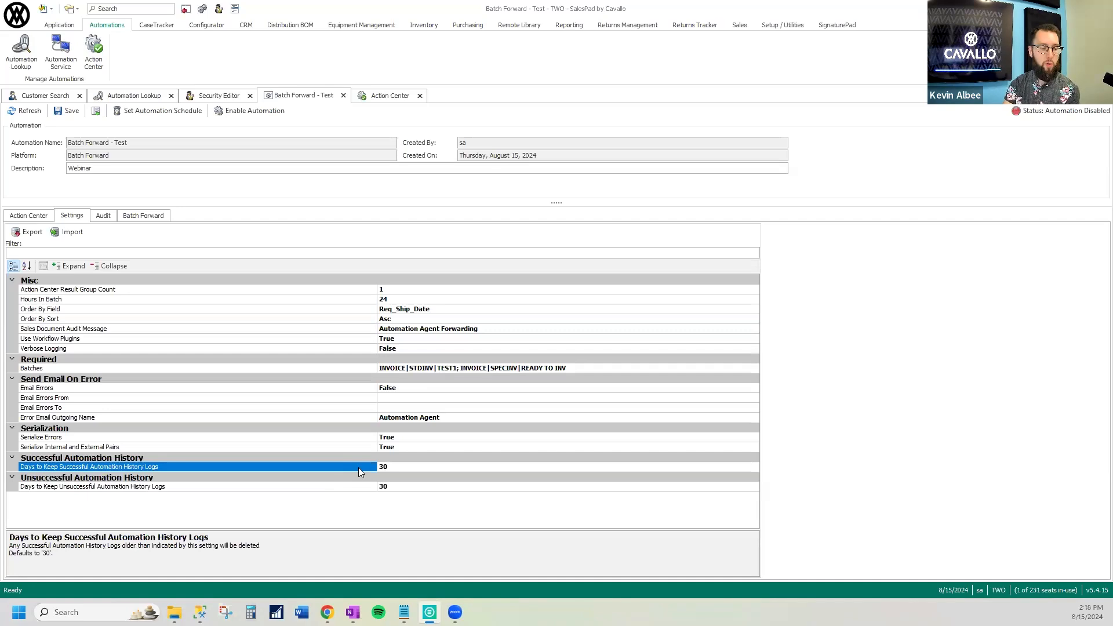
{"action": "left_click", "coordinate": [399, 466]}
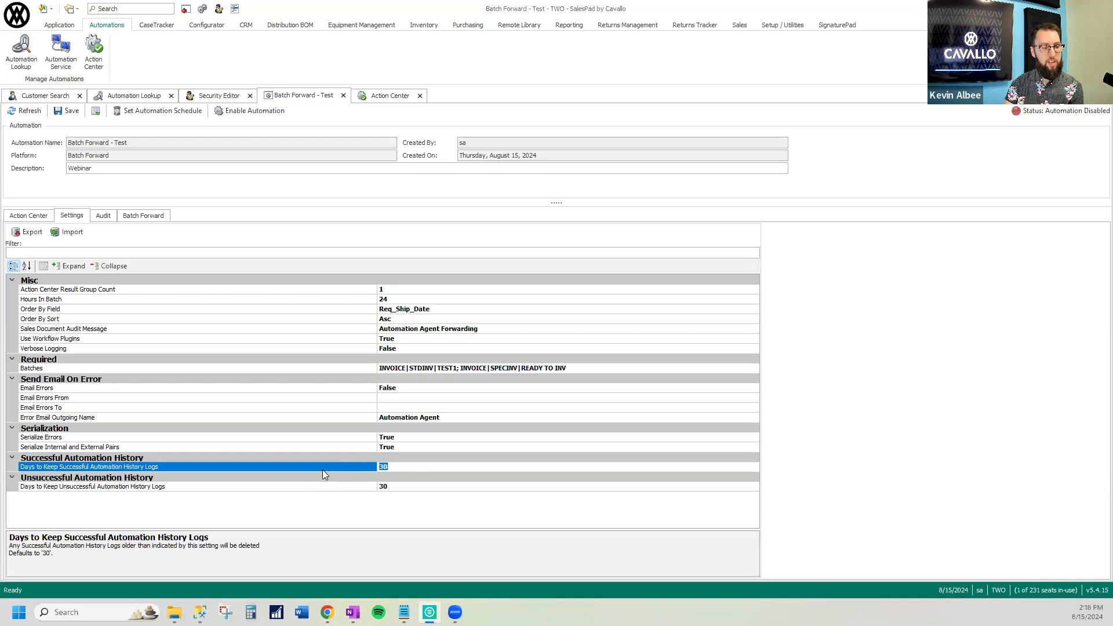
{"action": "type", "text": "3"}
Set Days to Keep Unsuccessful Automation History Logs to 14 and save the automation
{"action": "left_click", "coordinate": [404, 486]}
{"action": "left_click_drag", "start_coordinate": [404, 486], "coordinate": [347, 491]}
{"action": "type", "text": "14"}
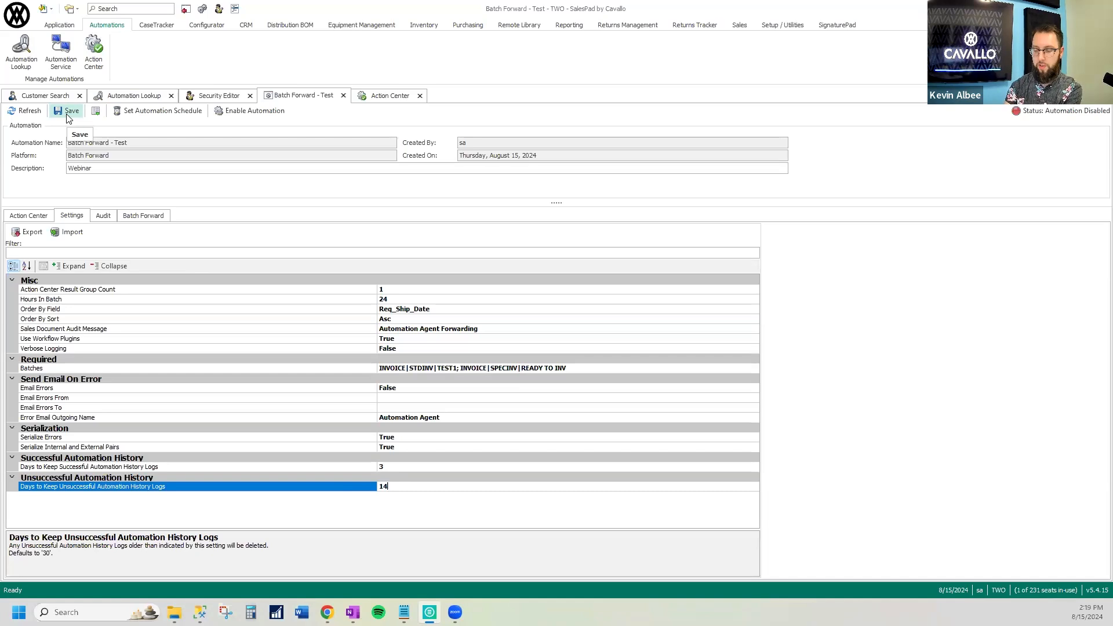
{"action": "left_click", "coordinate": [67, 112]}
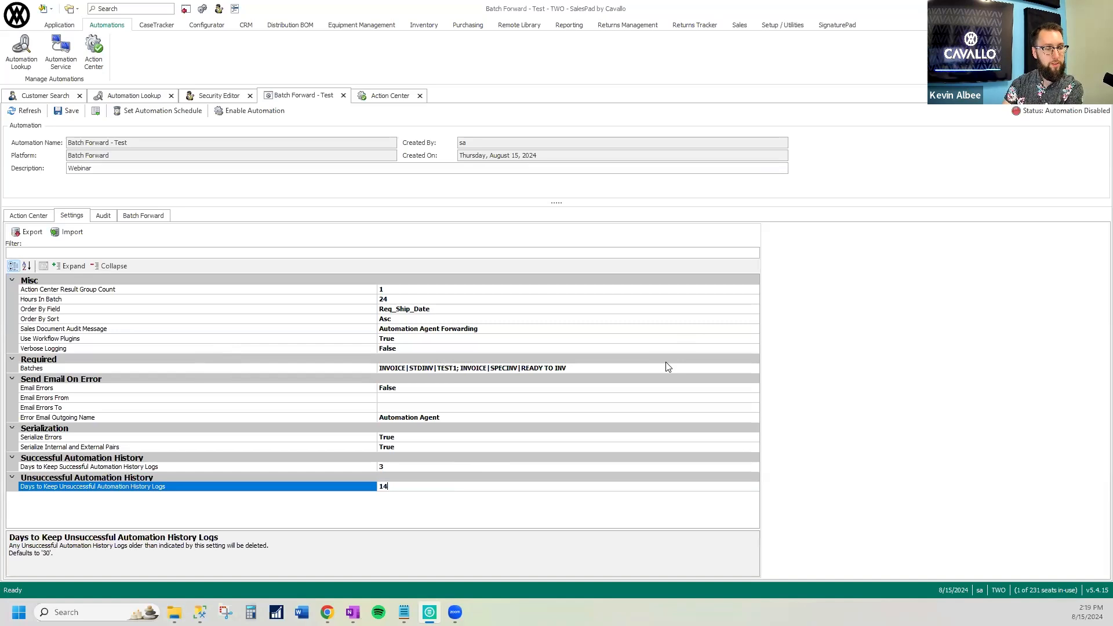
Examine the automation's audit trail of creation and setting changes, and its Batch Forward component log
{"action": "left_click", "coordinate": [103, 215]}
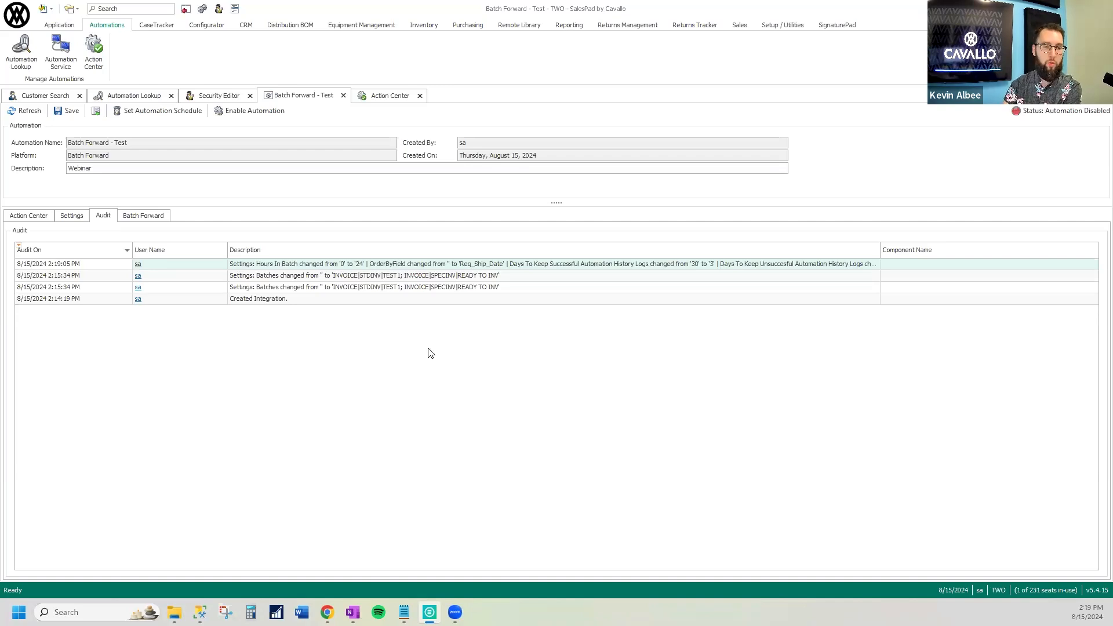
{"action": "left_click", "coordinate": [290, 303]}
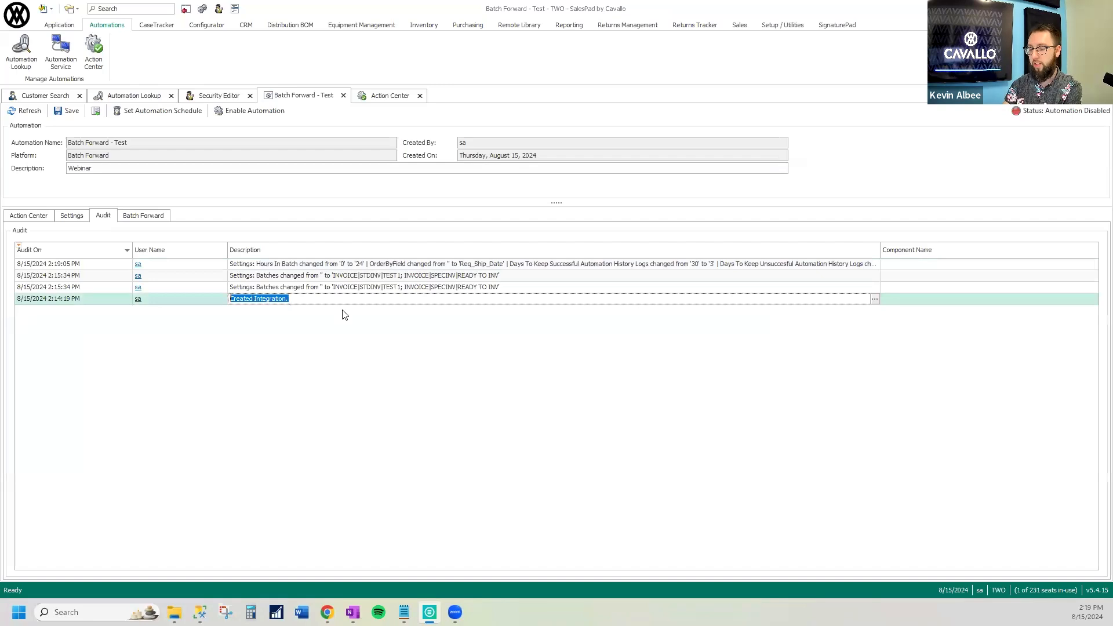
{"action": "left_click", "coordinate": [282, 299]}
{"action": "left_click_drag", "start_coordinate": [291, 300], "coordinate": [198, 303]}
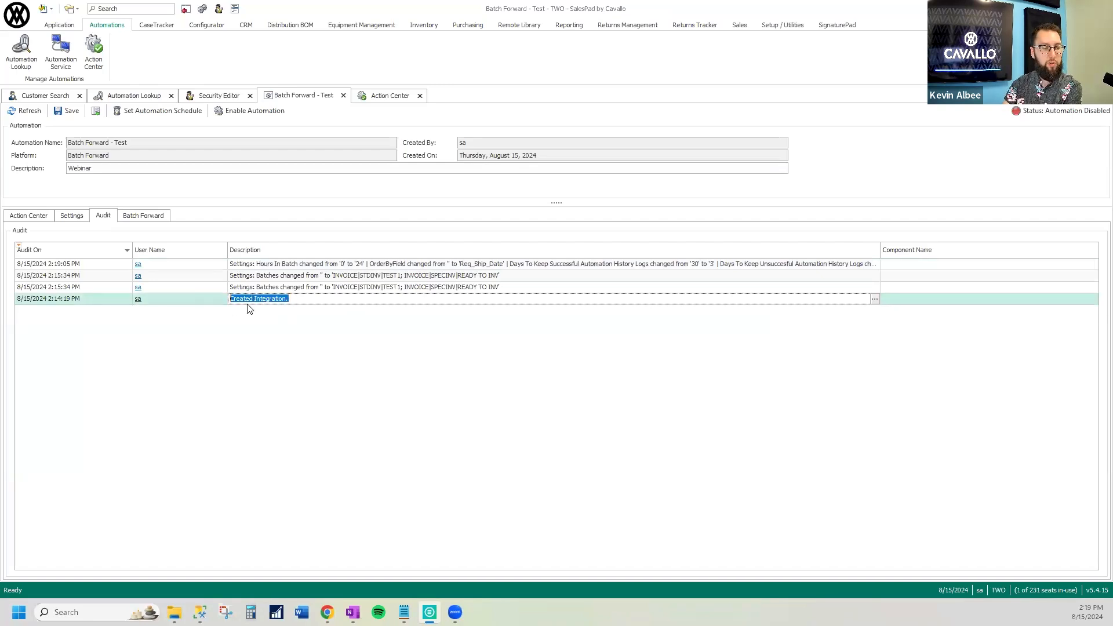
{"action": "left_click", "coordinate": [80, 305]}
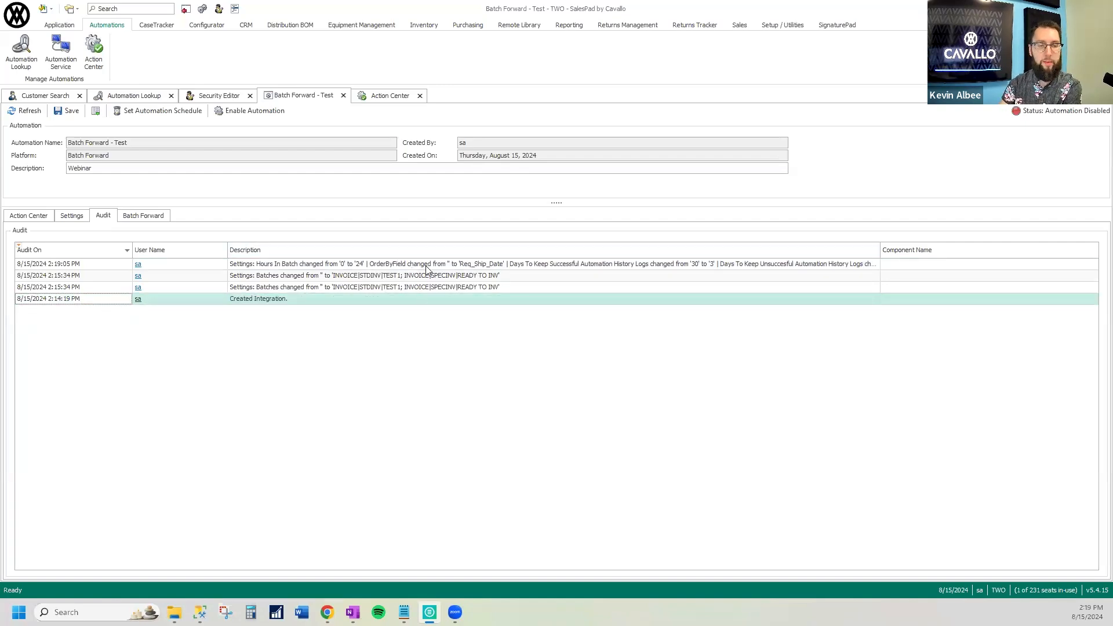
{"action": "left_click_drag", "start_coordinate": [880, 250], "coordinate": [728, 249]}
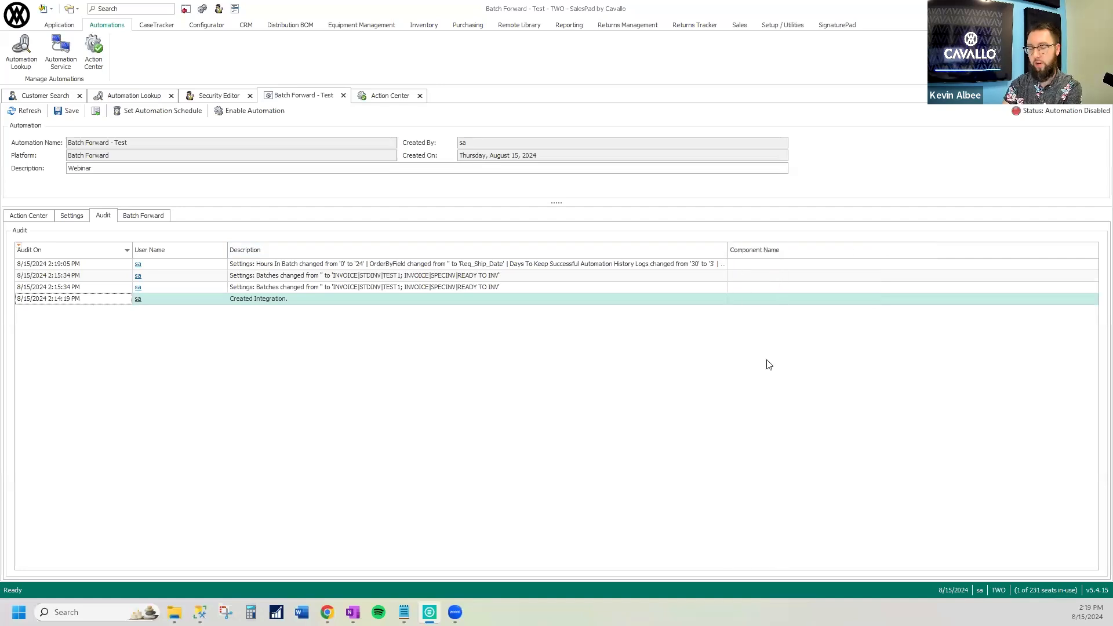
{"action": "left_click", "coordinate": [152, 216]}
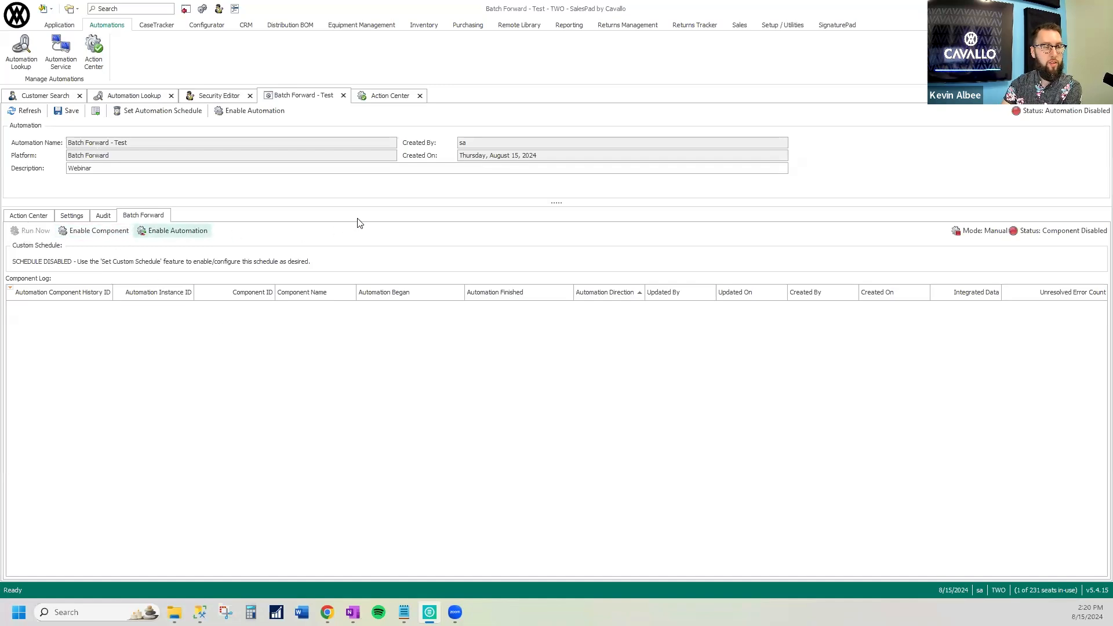
Start an automation schedule named "Daily" with the frequency type Once A Day
{"action": "left_click", "coordinate": [171, 113]}
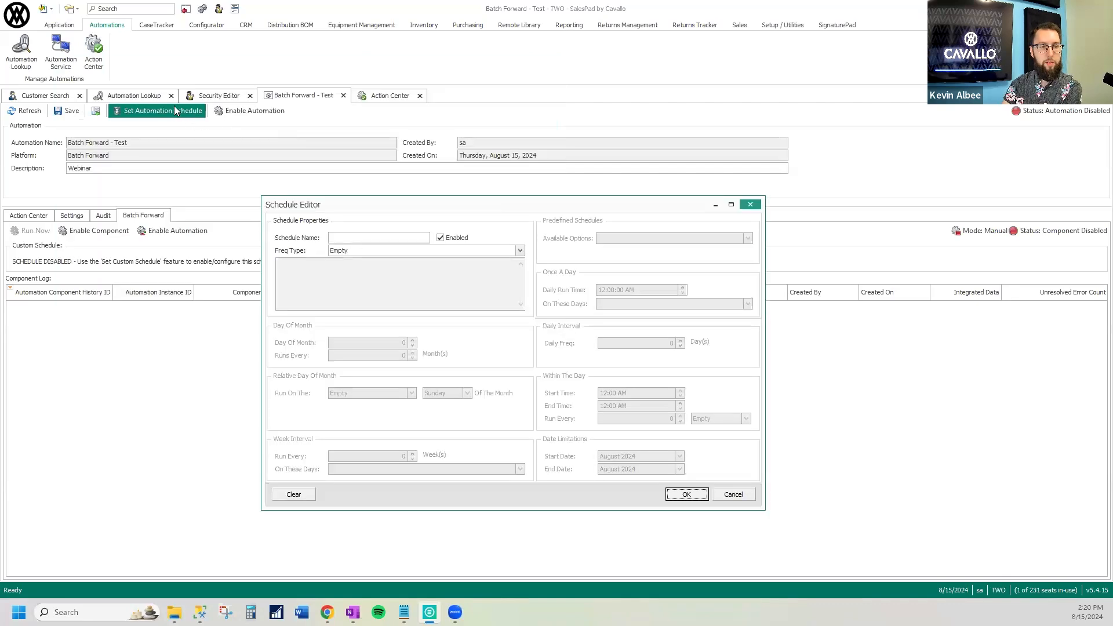
{"action": "left_click", "coordinate": [398, 238]}
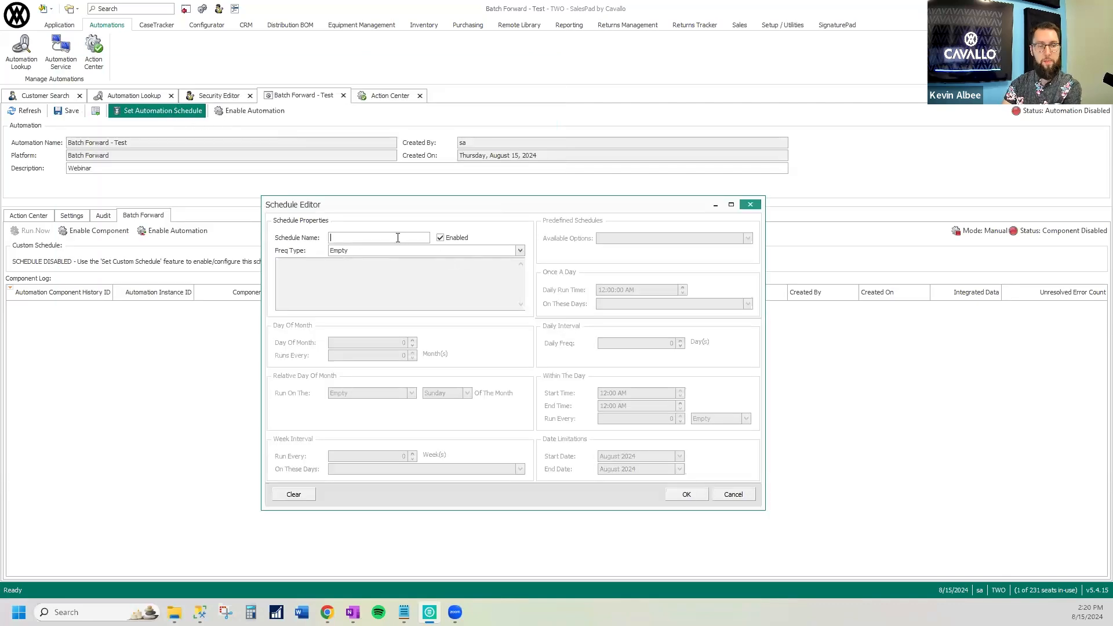
{"action": "type", "text": "Daily"}
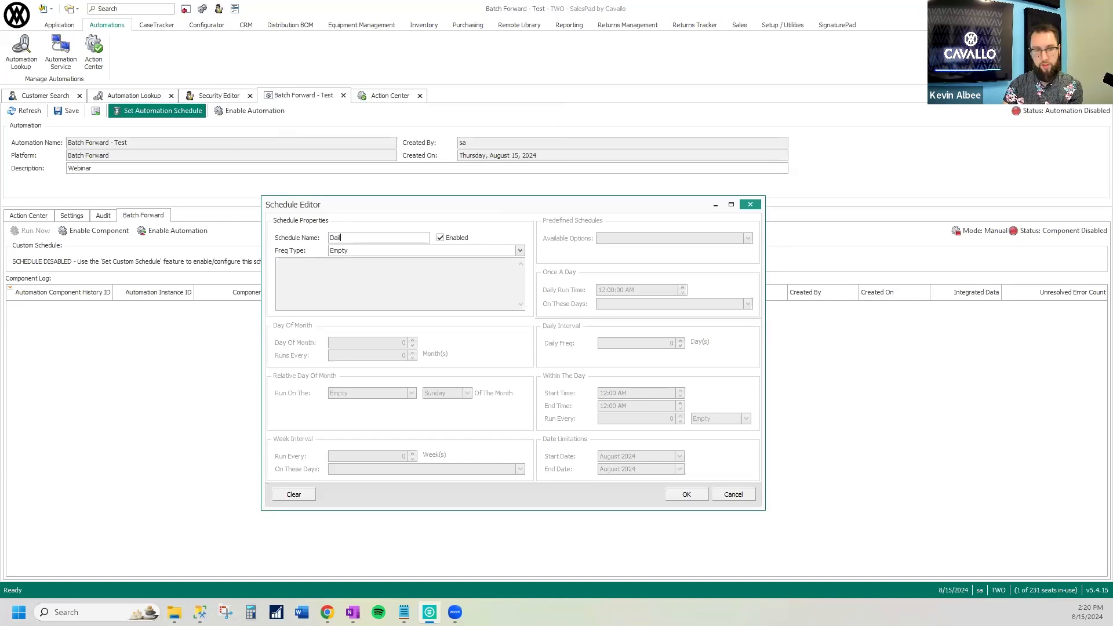
{"action": "key", "text": "Tab"}
{"action": "key", "text": "Tab"}
{"action": "left_click", "coordinate": [520, 251]}
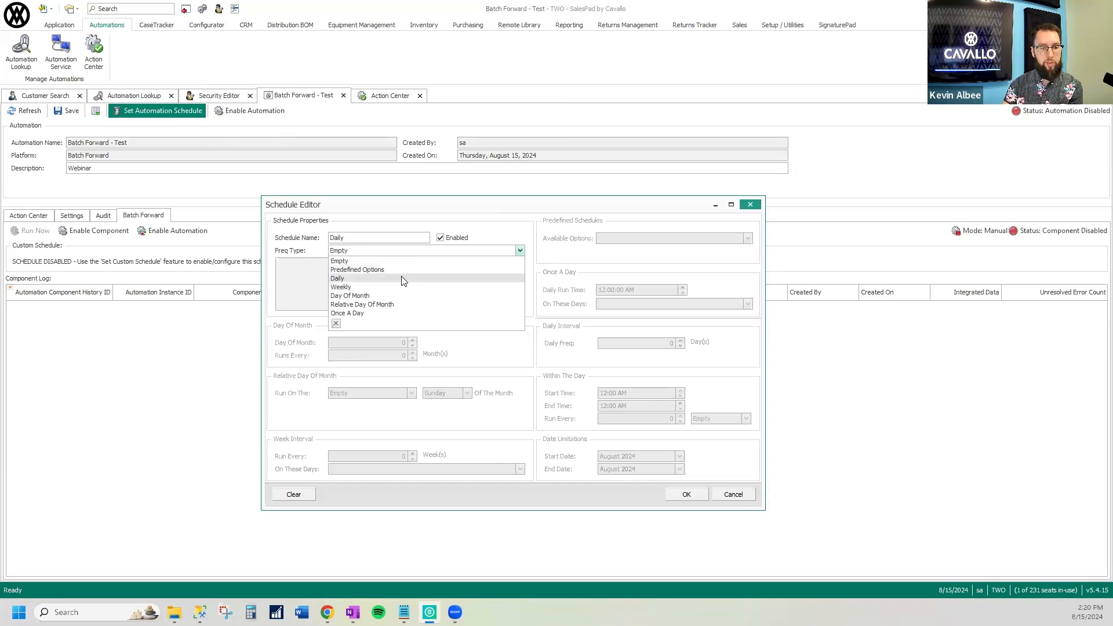
{"action": "left_click", "coordinate": [380, 313]}
Set the schedule's daily run time to 8:00:00 PM
{"action": "left_click", "coordinate": [600, 290]}
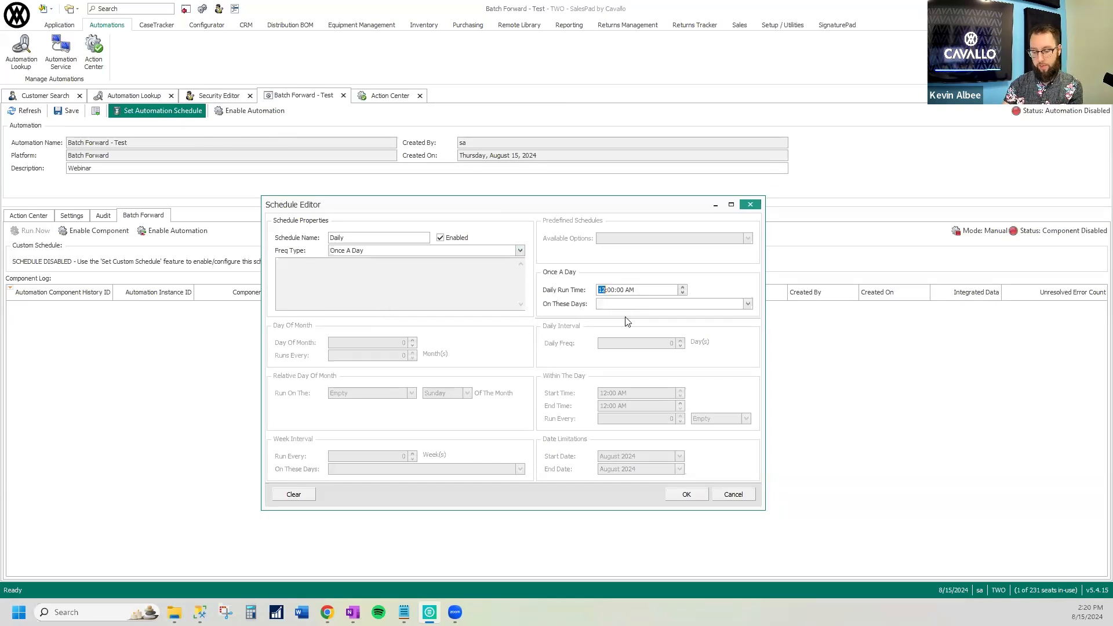
{"action": "type", "text": "8"}
{"action": "key", "text": "Right"}
{"action": "key", "text": "Right"}
{"action": "key", "text": "Right"}
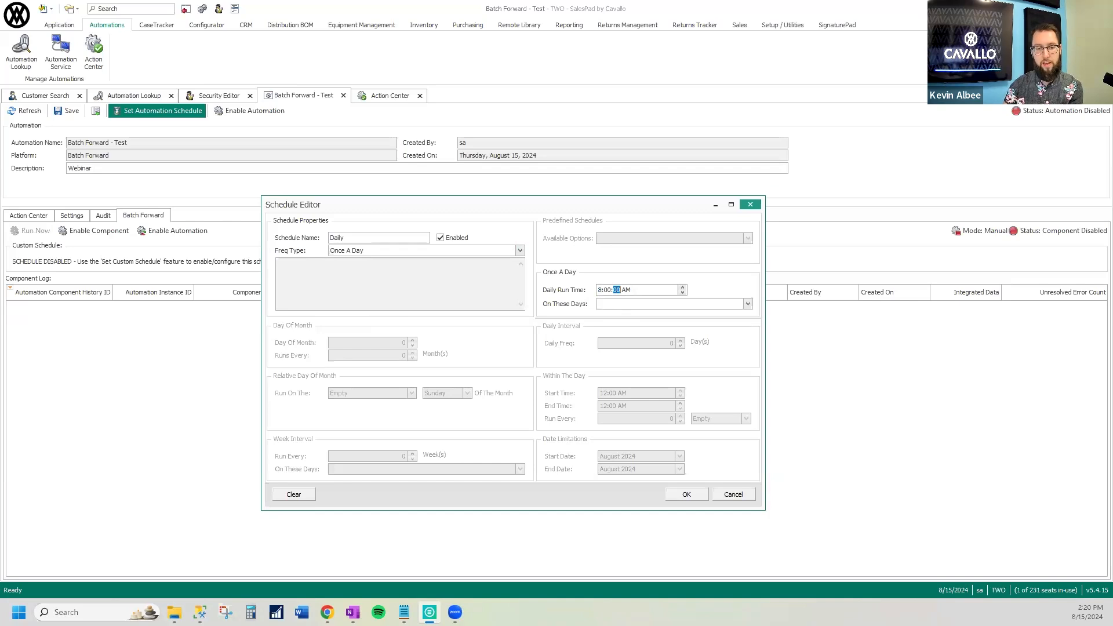
{"action": "type", "text": "p"}
{"action": "key", "text": "Tab"}
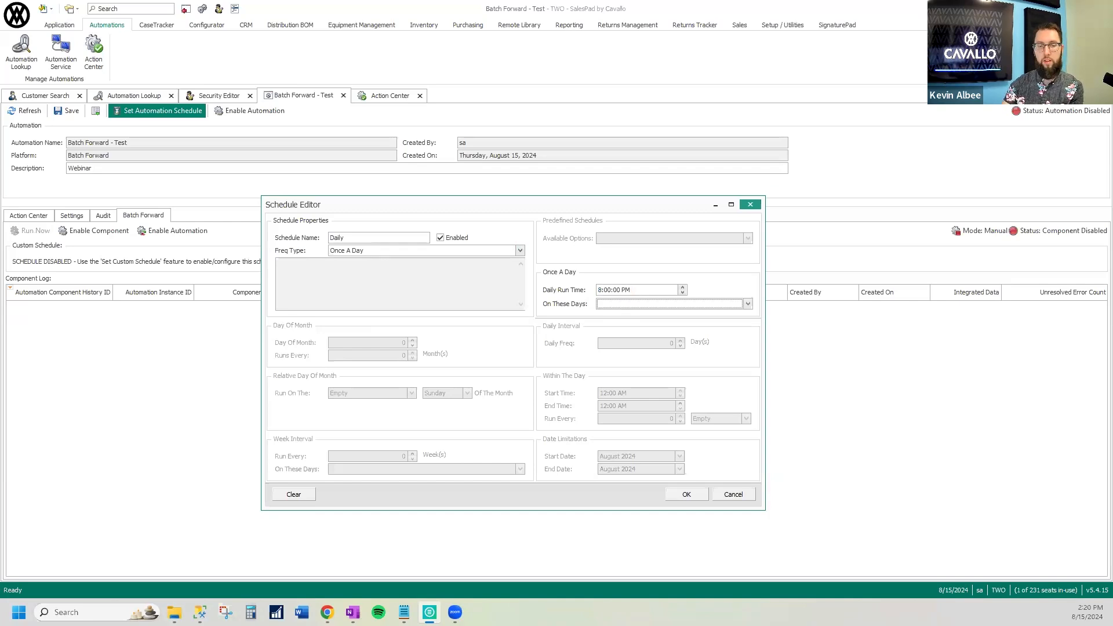
Have the schedule run on Monday, Tuesday, Wednesday, Thursday and Friday only
{"action": "left_click", "coordinate": [747, 304]}
{"action": "left_click_drag", "start_coordinate": [752, 402], "coordinate": [795, 459]}
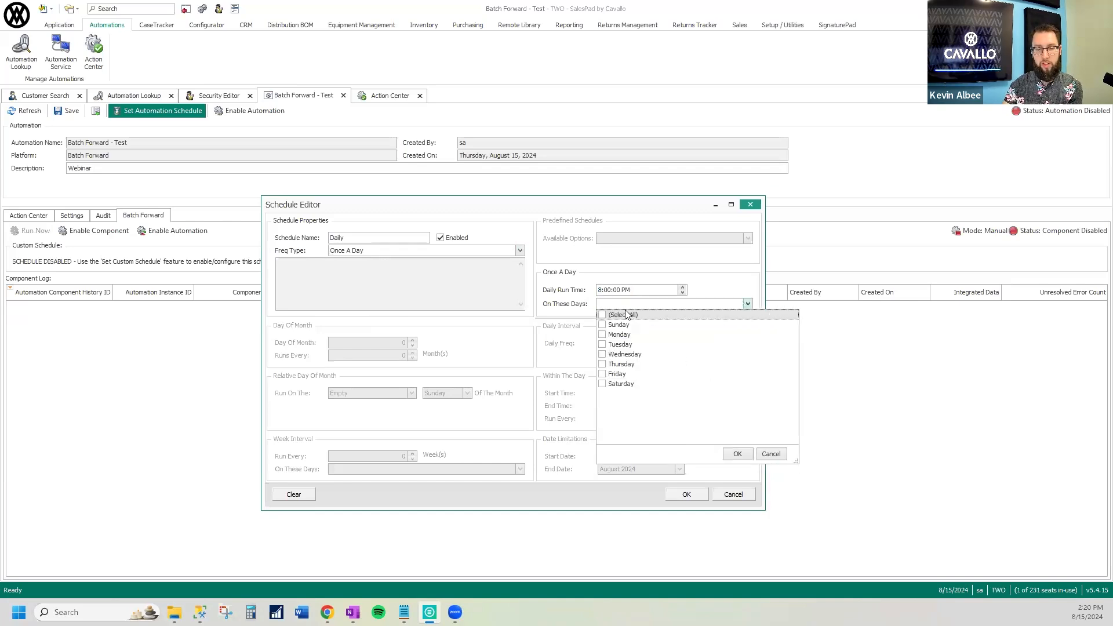
{"action": "left_click", "coordinate": [602, 315]}
{"action": "left_click", "coordinate": [602, 325]}
{"action": "left_click", "coordinate": [603, 383]}
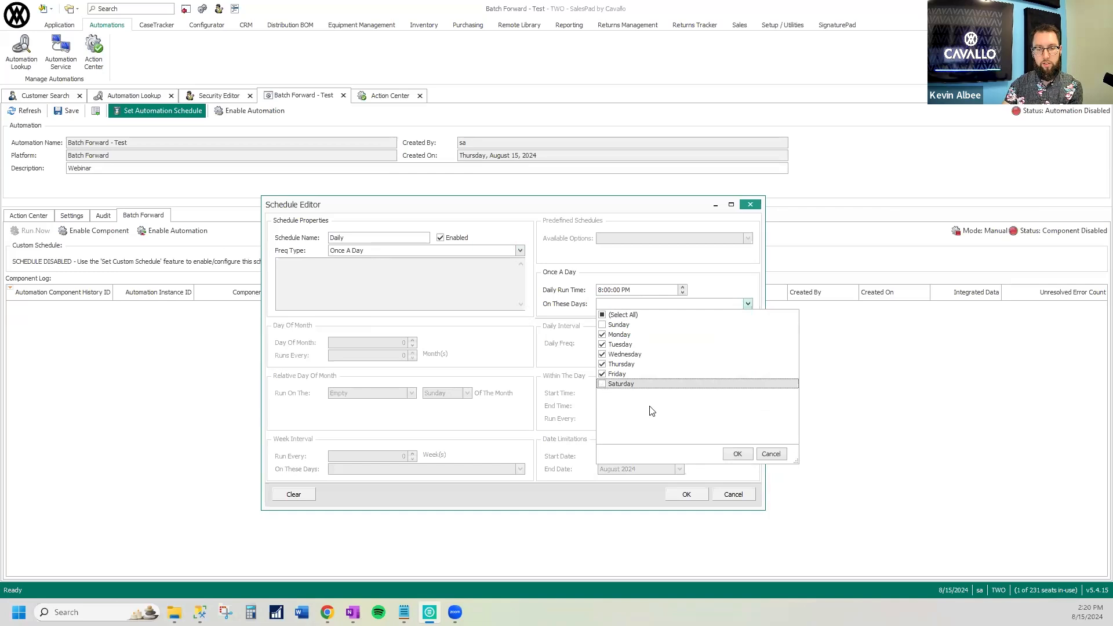
{"action": "left_click", "coordinate": [737, 454]}
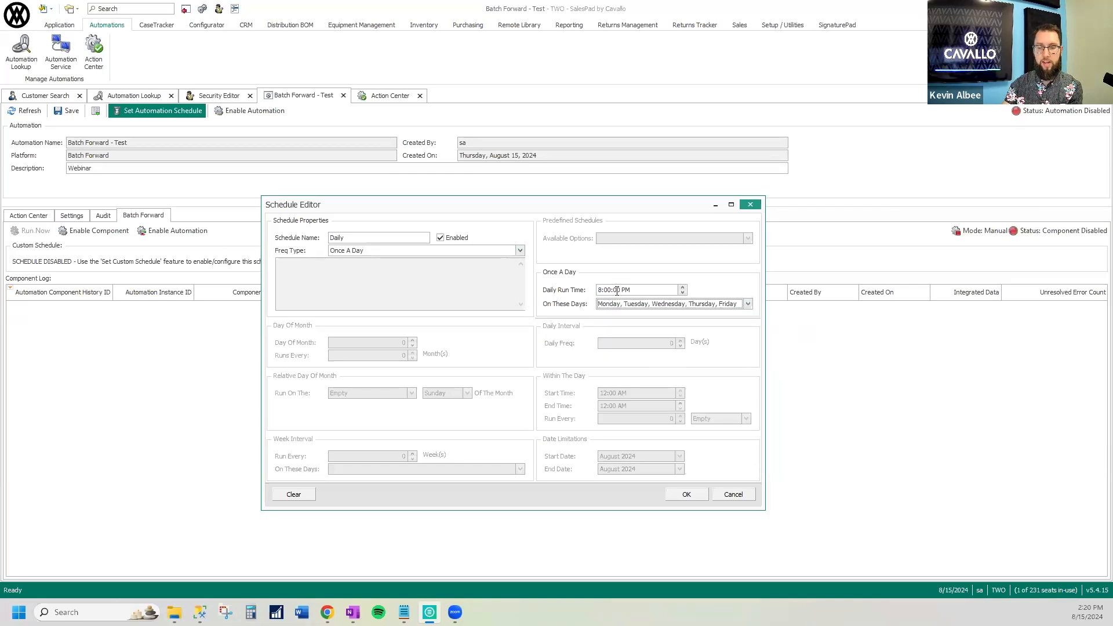
Switch the schedule's frequency type to Predefined Options and look through the available run intervals
{"action": "left_click", "coordinate": [388, 254]}
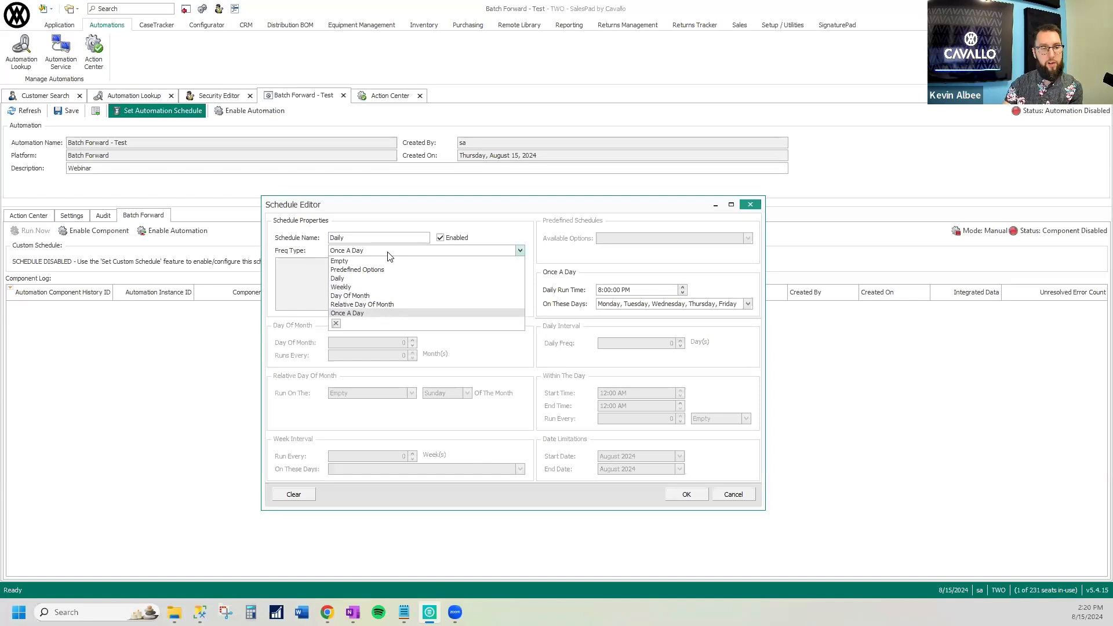
{"action": "left_click", "coordinate": [394, 271]}
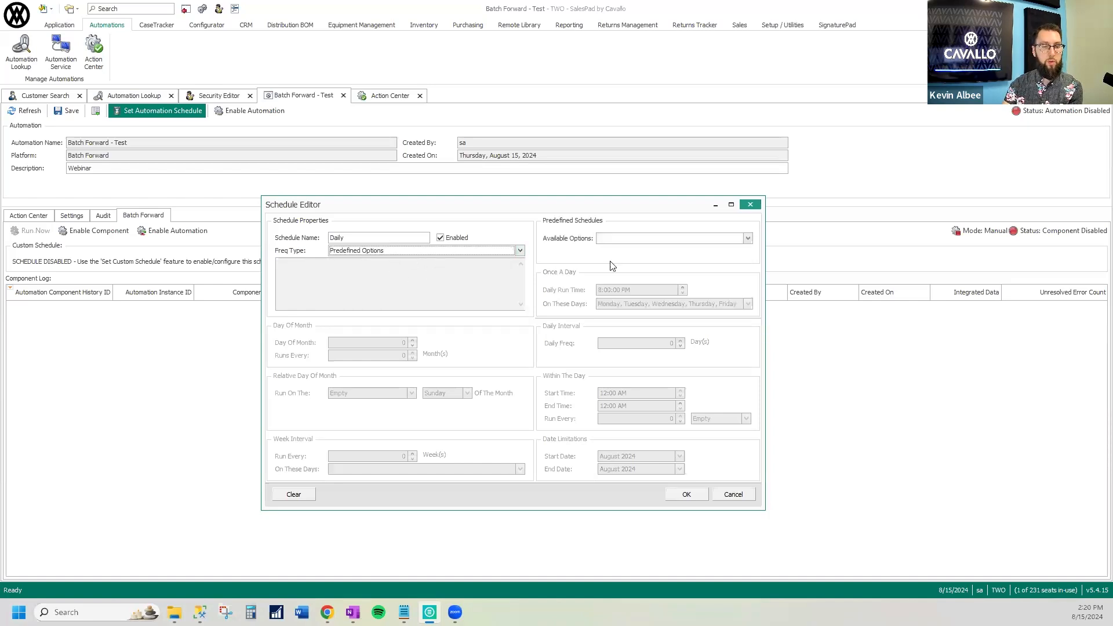
{"action": "left_click", "coordinate": [713, 240]}
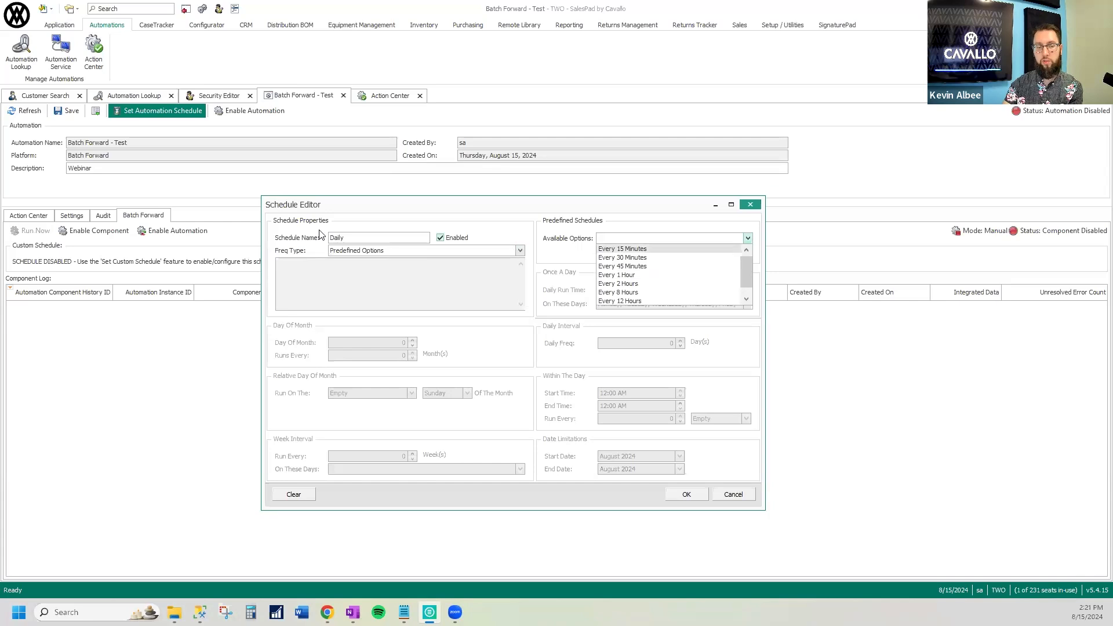
{"action": "left_click", "coordinate": [369, 252]}
Set the schedule's frequency type to Daily with an interval of 1 day
{"action": "left_click", "coordinate": [368, 253]}
{"action": "left_click", "coordinate": [368, 275]}
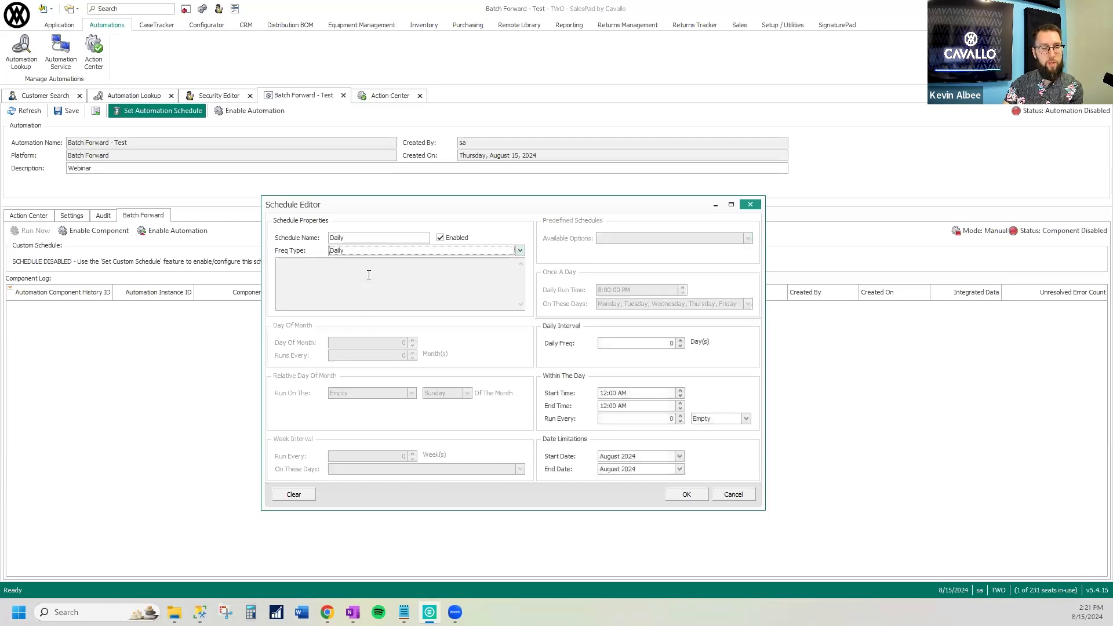
{"action": "left_click", "coordinate": [646, 344]}
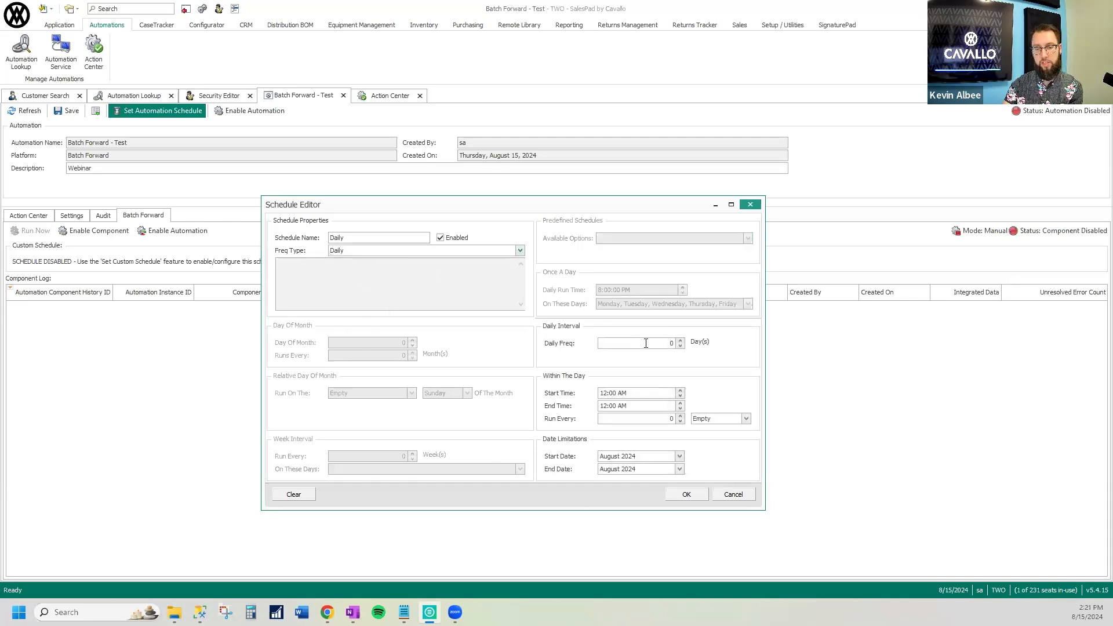
{"action": "double_click", "coordinate": [658, 347]}
{"action": "type", "text": "1"}
{"action": "key", "text": "Tab"}
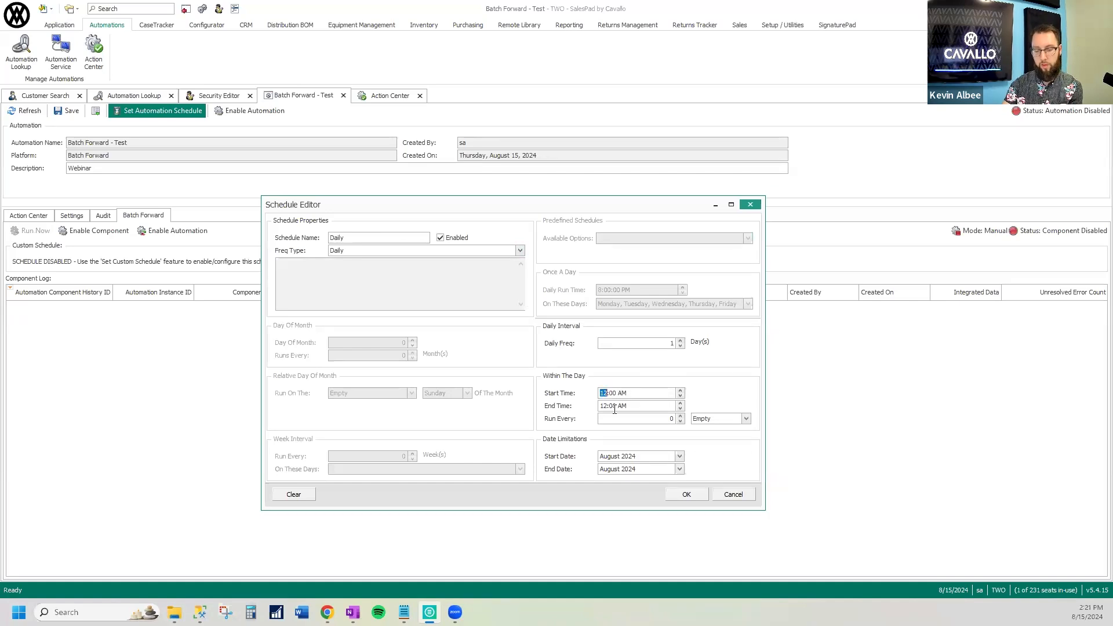
Set the schedule's run window within the day from 5:00 AM to 10:00 PM
{"action": "type", "text": "8"}
{"action": "type", "text": "5"}
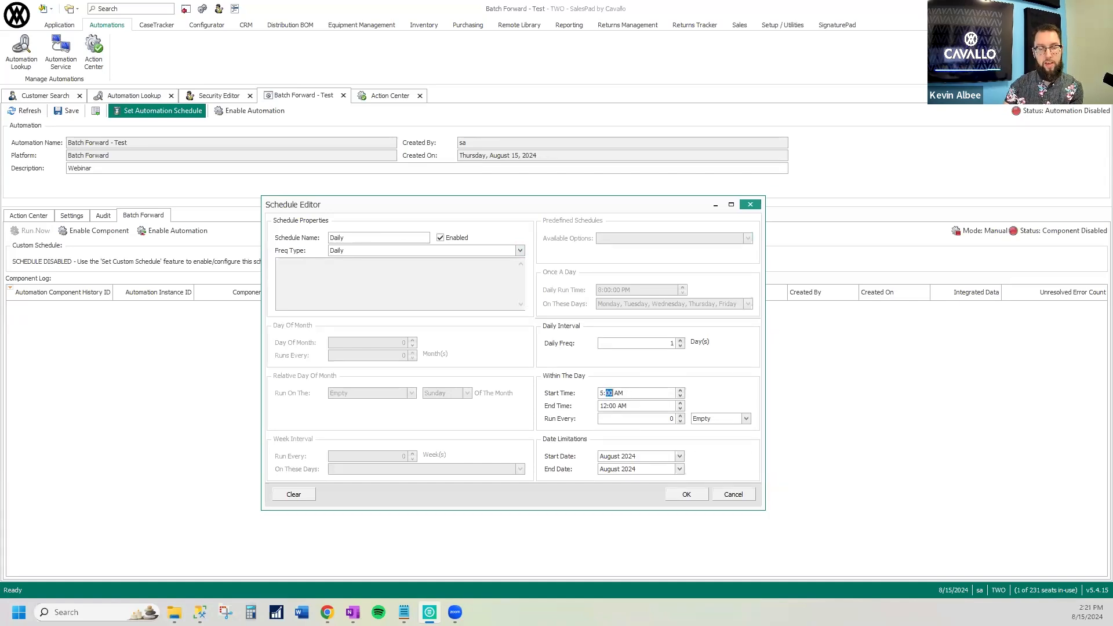
{"action": "left_click", "coordinate": [603, 406]}
{"action": "type", "text": "1000"}
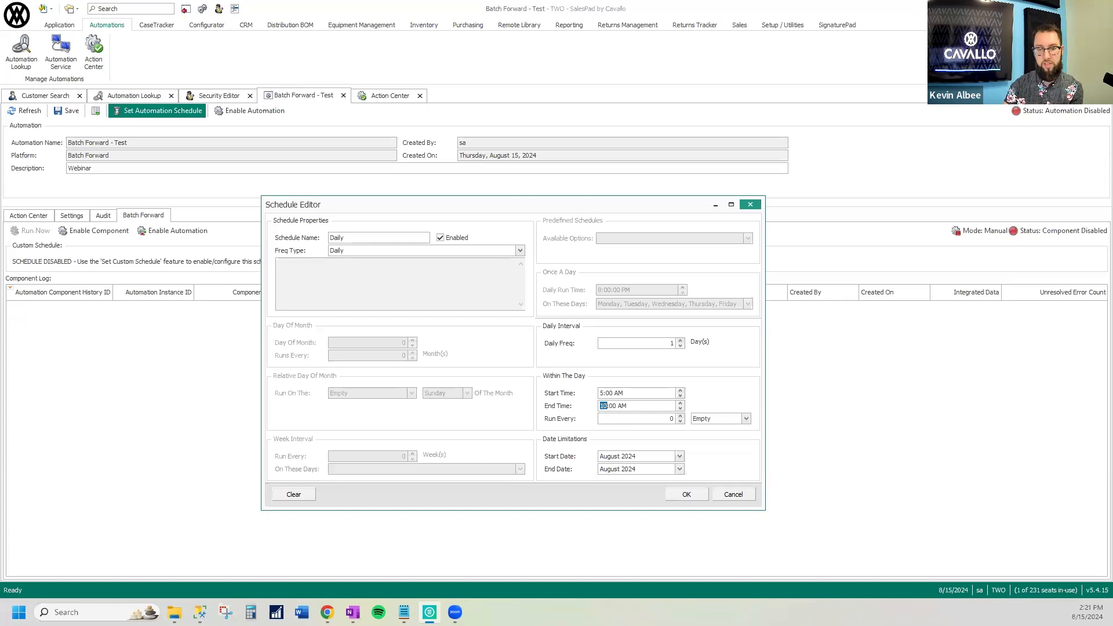
{"action": "type", "text": "p"}
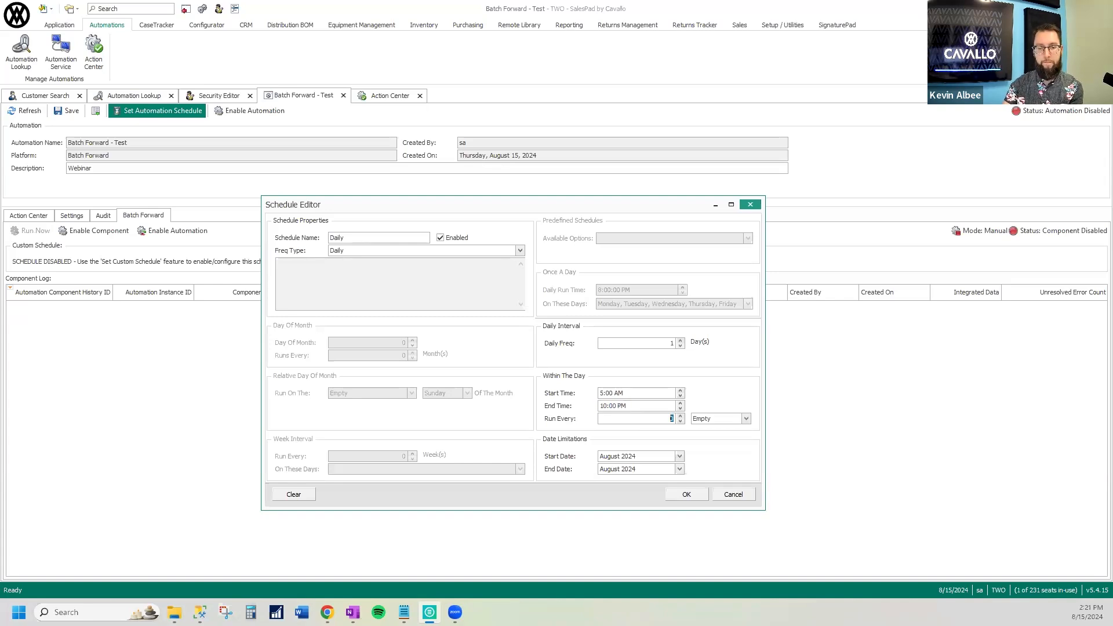
Have the schedule run every 10 minutes within its daily time window
{"action": "left_click", "coordinate": [665, 419]}
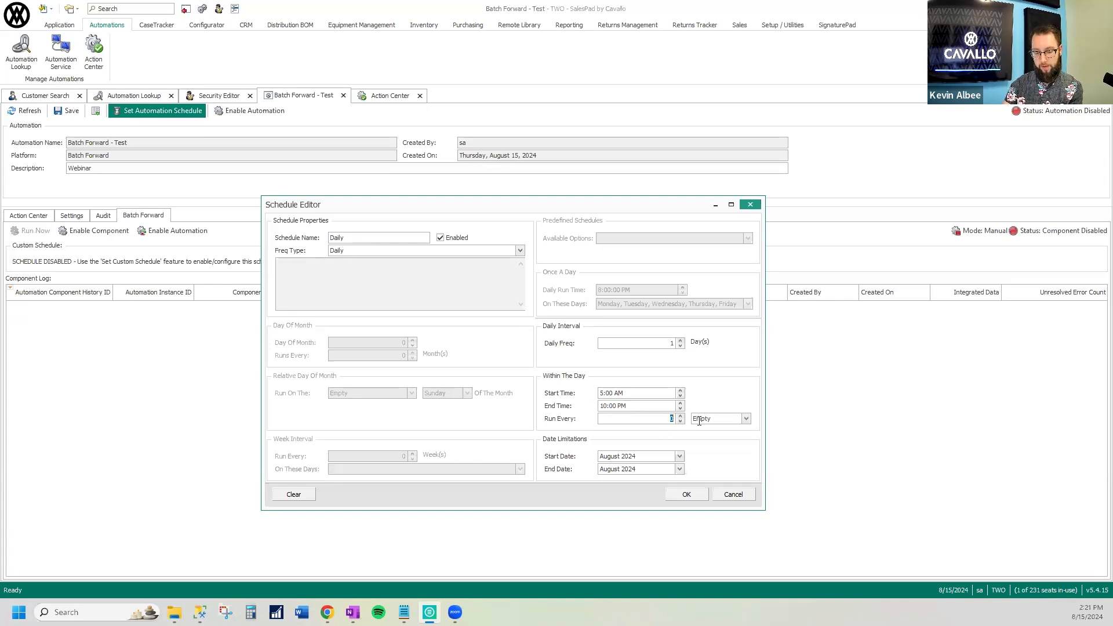
{"action": "type", "text": "10"}
{"action": "key", "text": "Tab"}
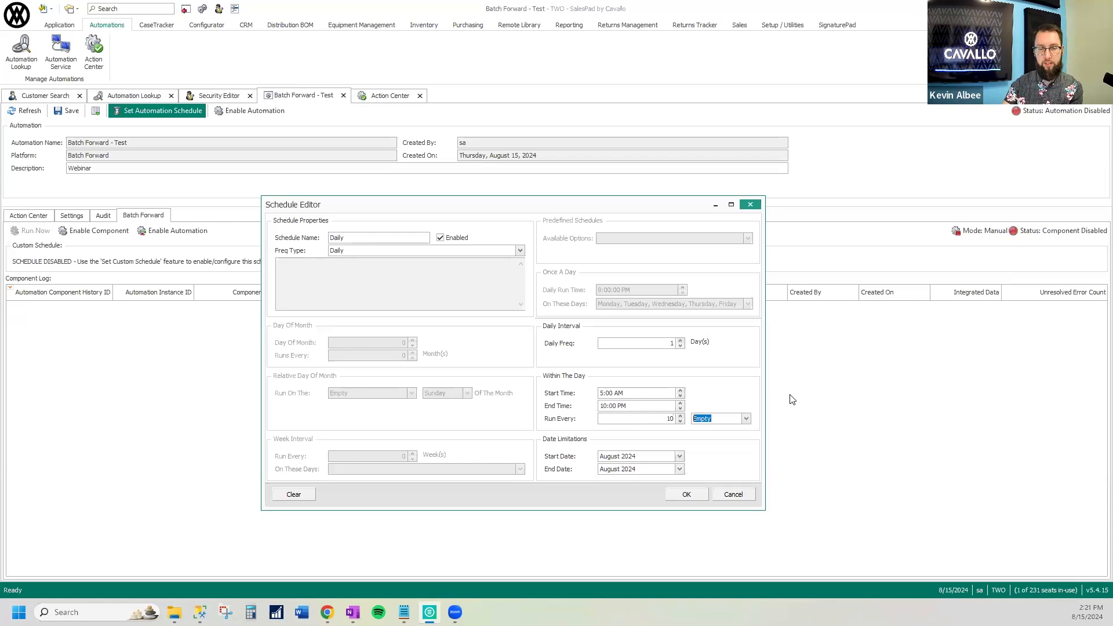
{"action": "left_click", "coordinate": [746, 418]}
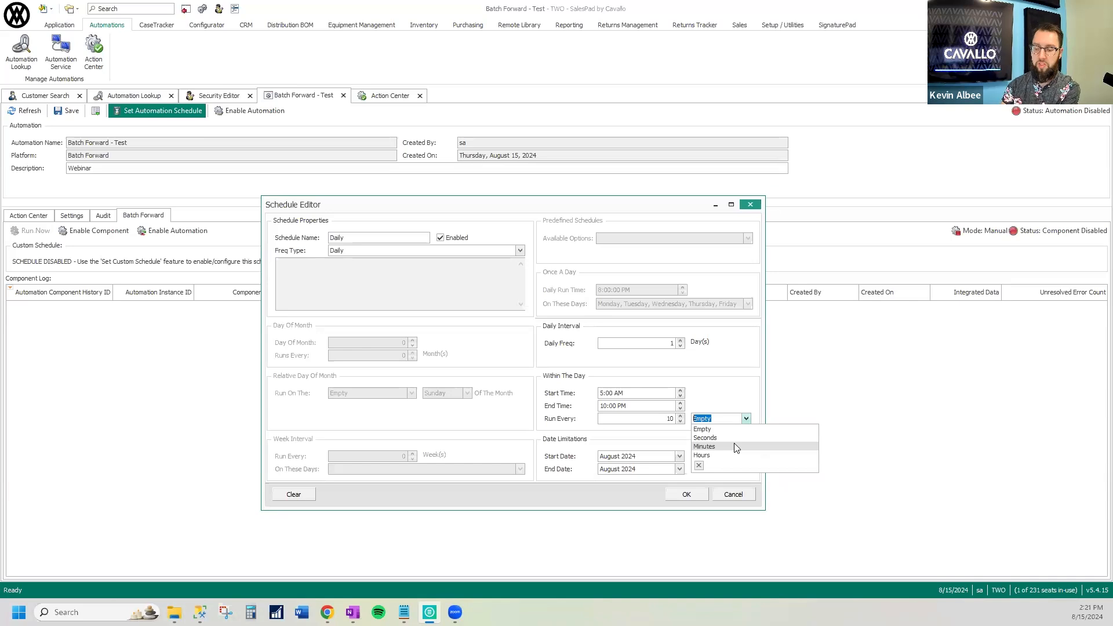
{"action": "left_click", "coordinate": [771, 448]}
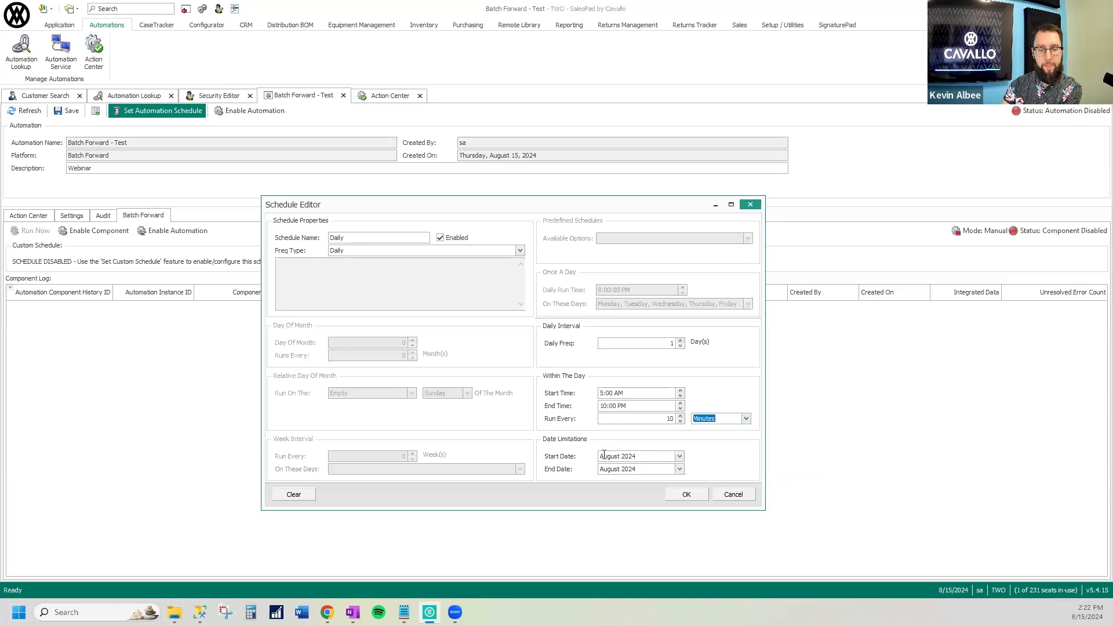
Set the year of the schedule's end date to 2050
{"action": "left_click", "coordinate": [679, 457]}
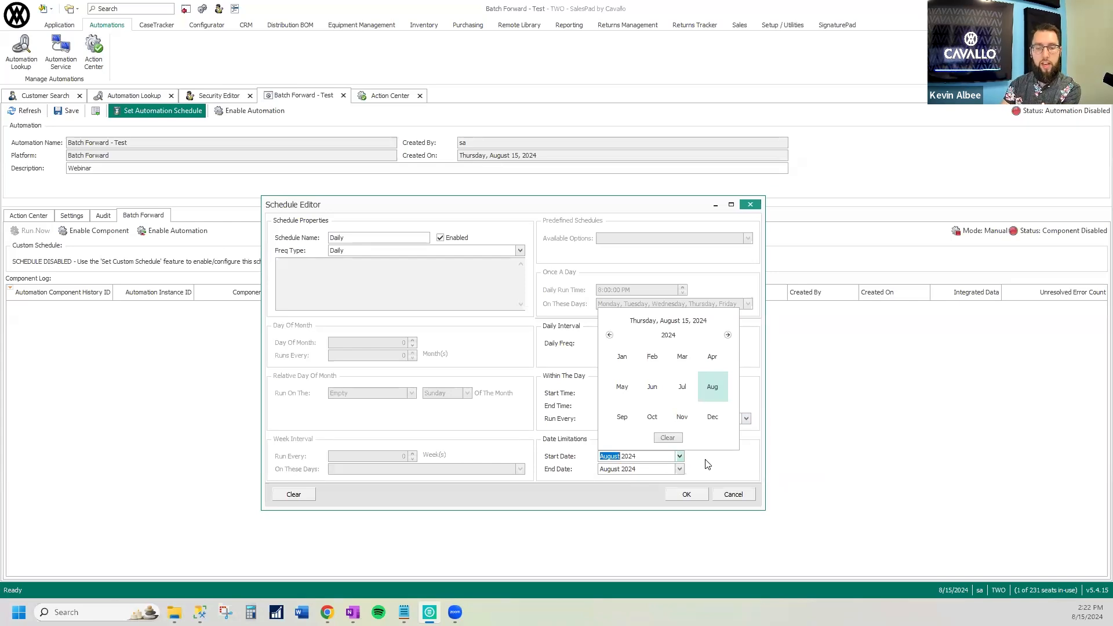
{"action": "left_click", "coordinate": [706, 465]}
{"action": "left_click", "coordinate": [628, 469]}
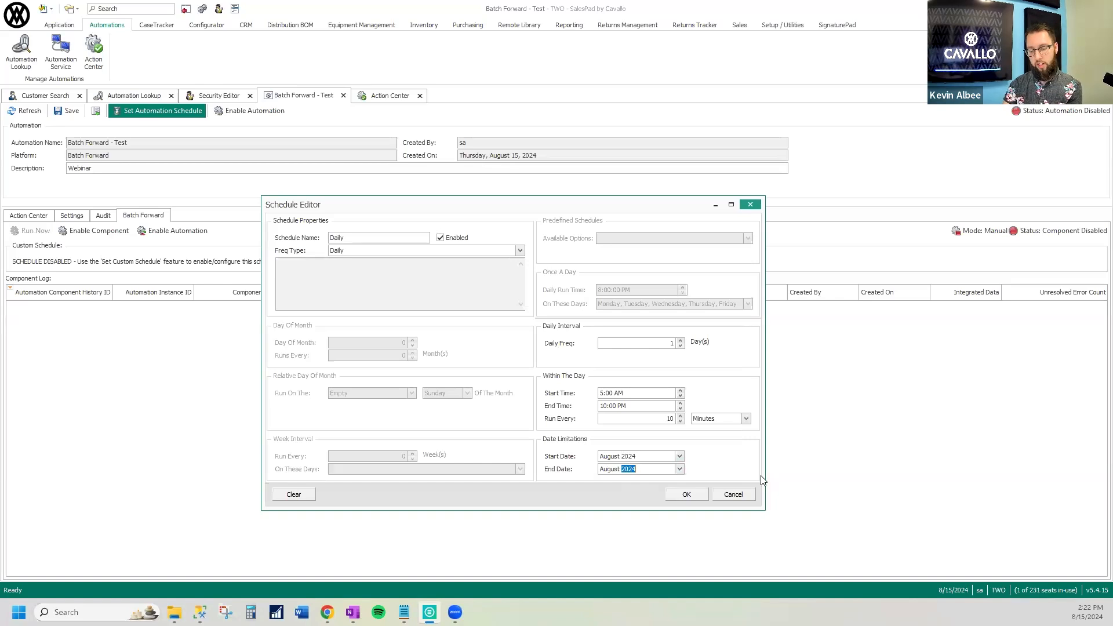
{"action": "type", "text": "2050"}
{"action": "key", "text": "Tab"}
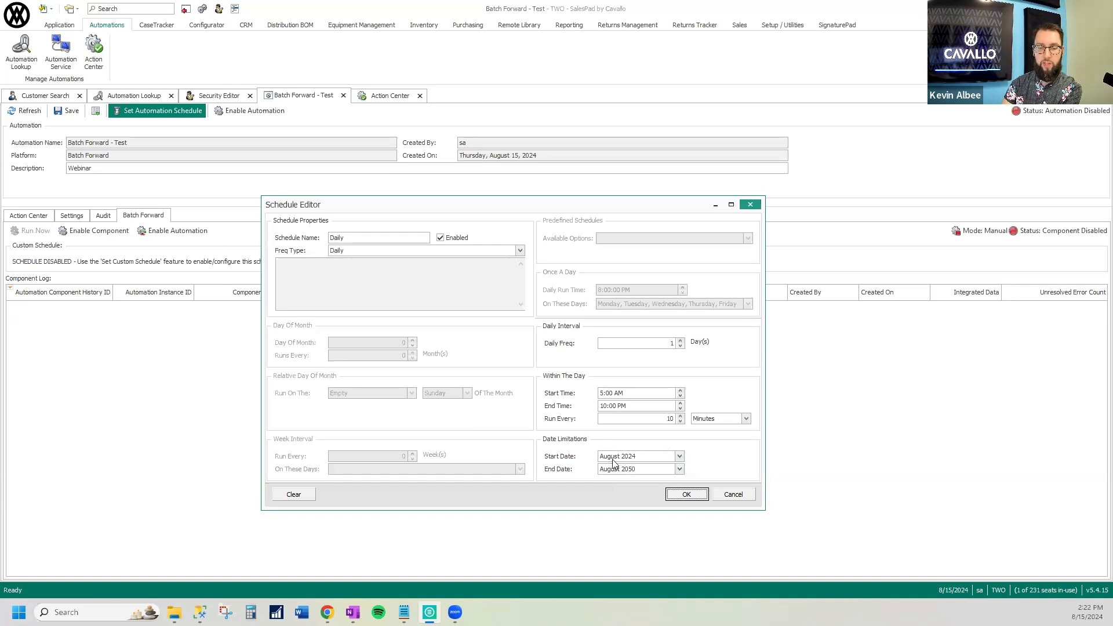
Set the schedule's start month to January 2024 and its end month to December 2050, and accept the schedule
{"action": "left_click", "coordinate": [679, 457]}
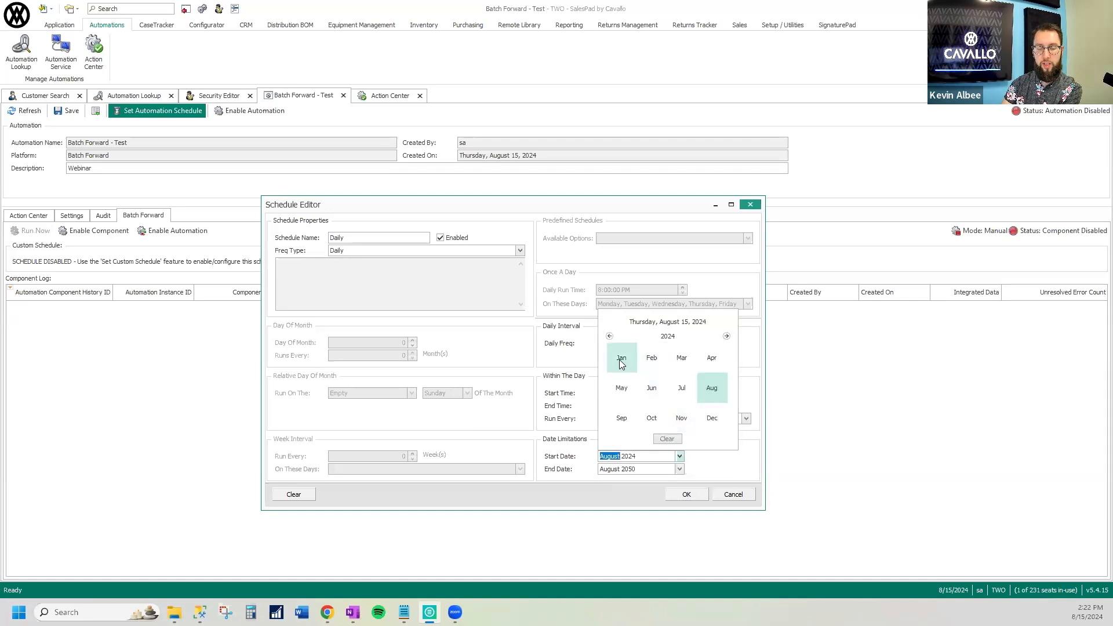
{"action": "left_click", "coordinate": [679, 456]}
{"action": "left_click", "coordinate": [680, 469]}
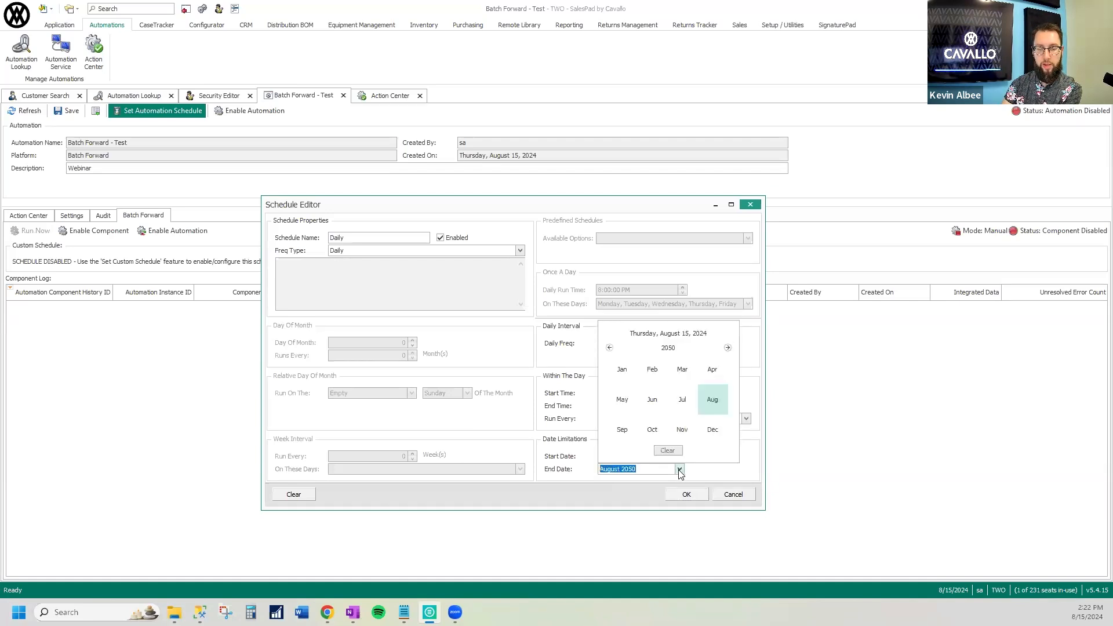
{"action": "left_click", "coordinate": [712, 429]}
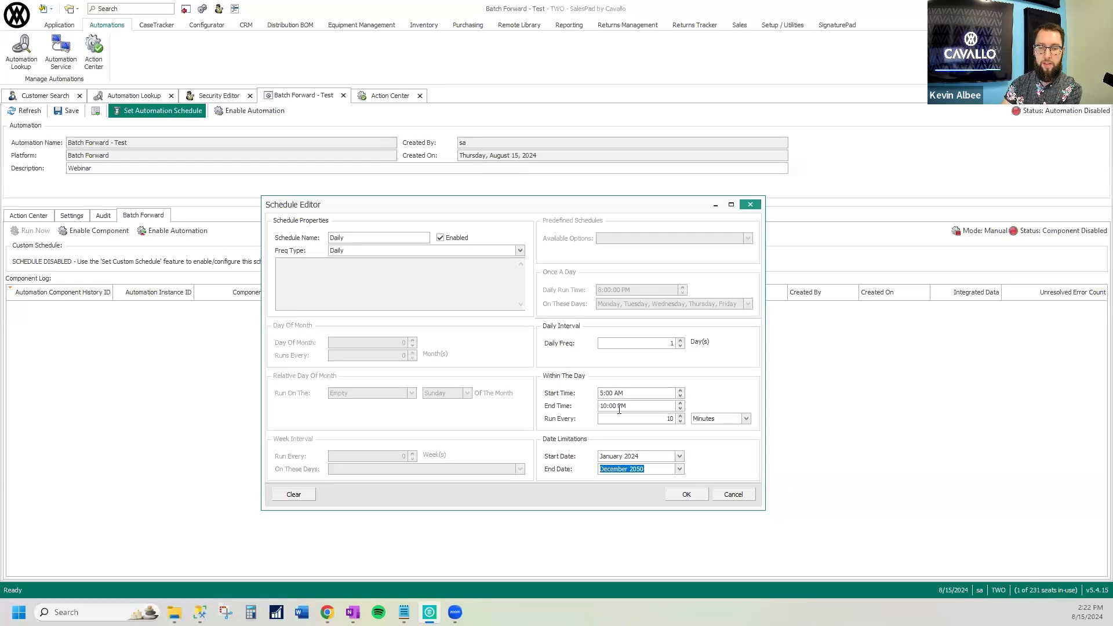
{"action": "left_click", "coordinate": [695, 499]}
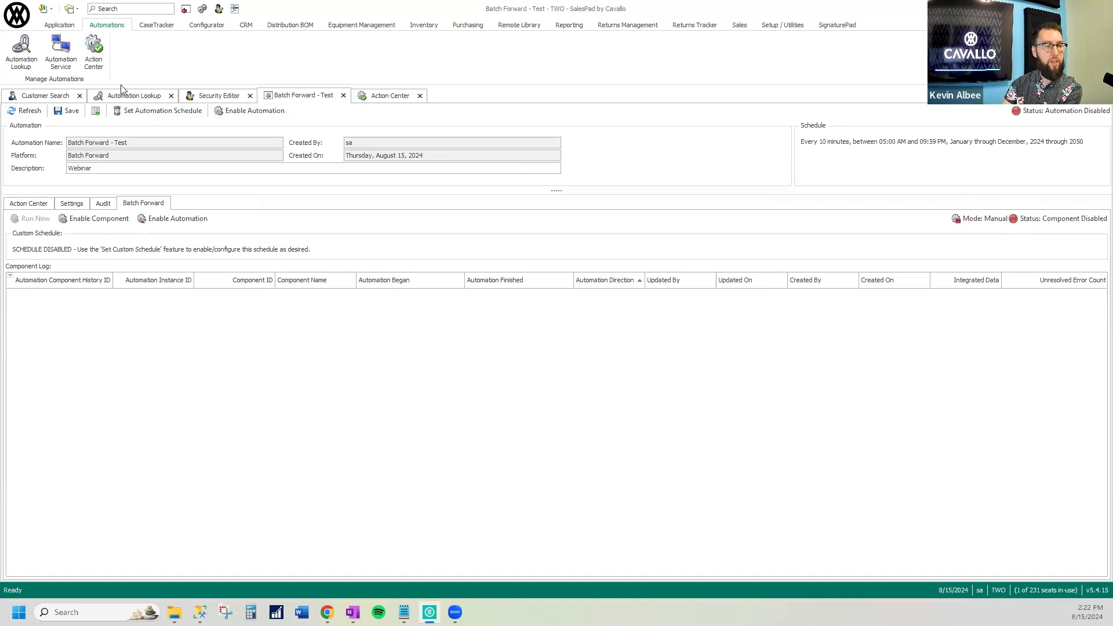
Change the automation's description to "Webinar - Every 10 minutes (5AM - 10PM)" and save the automation
{"action": "left_click", "coordinate": [139, 98]}
{"action": "left_click", "coordinate": [65, 112]}
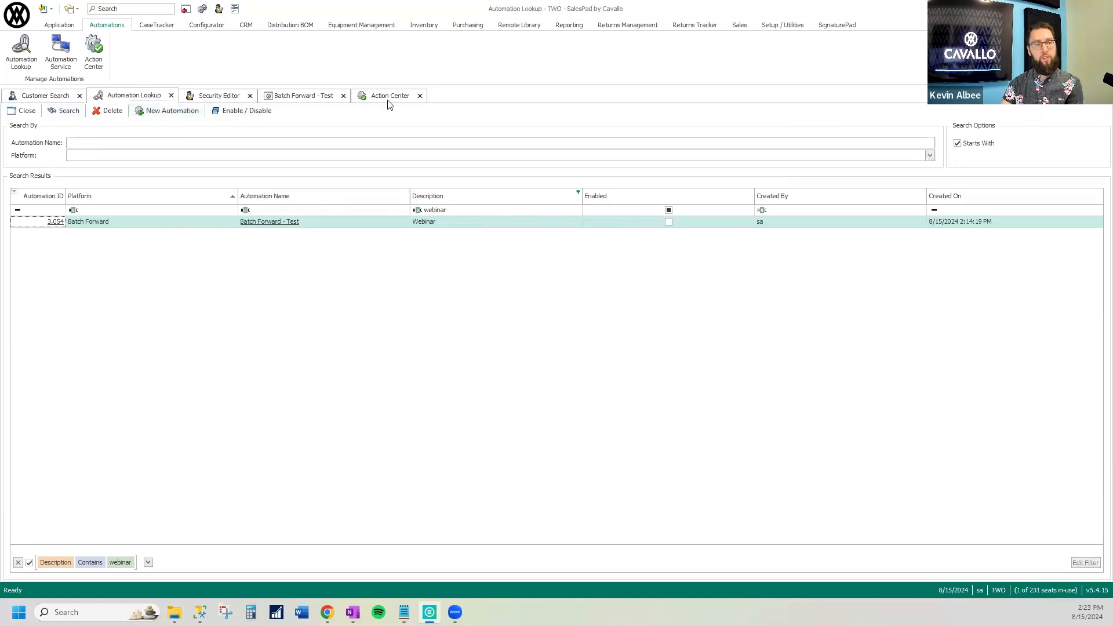
{"action": "left_click", "coordinate": [301, 100]}
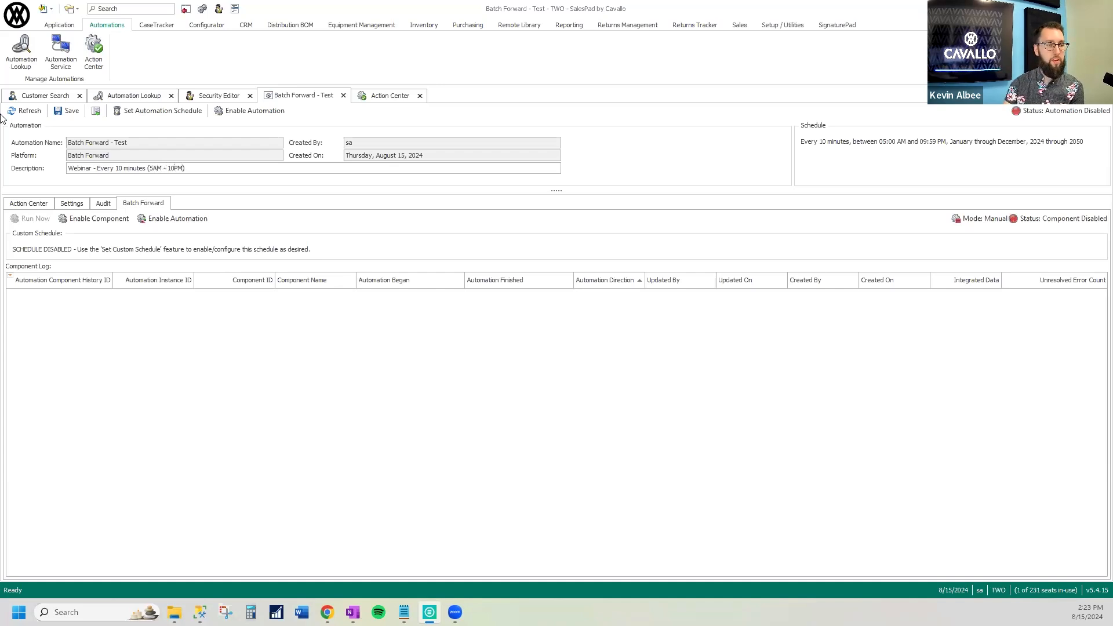
{"action": "left_click", "coordinate": [67, 111]}
Refresh the automation lookup and check the description listed for the Batch Forward - Test automation
{"action": "left_click", "coordinate": [131, 98]}
{"action": "left_click", "coordinate": [64, 110]}
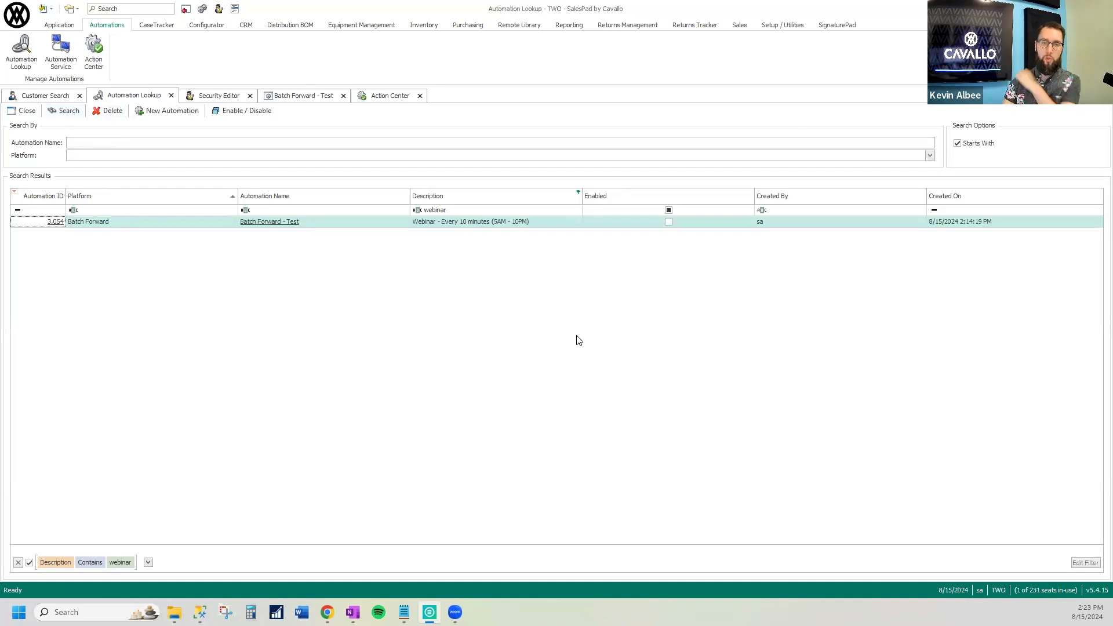
{"action": "left_click", "coordinate": [502, 226]}
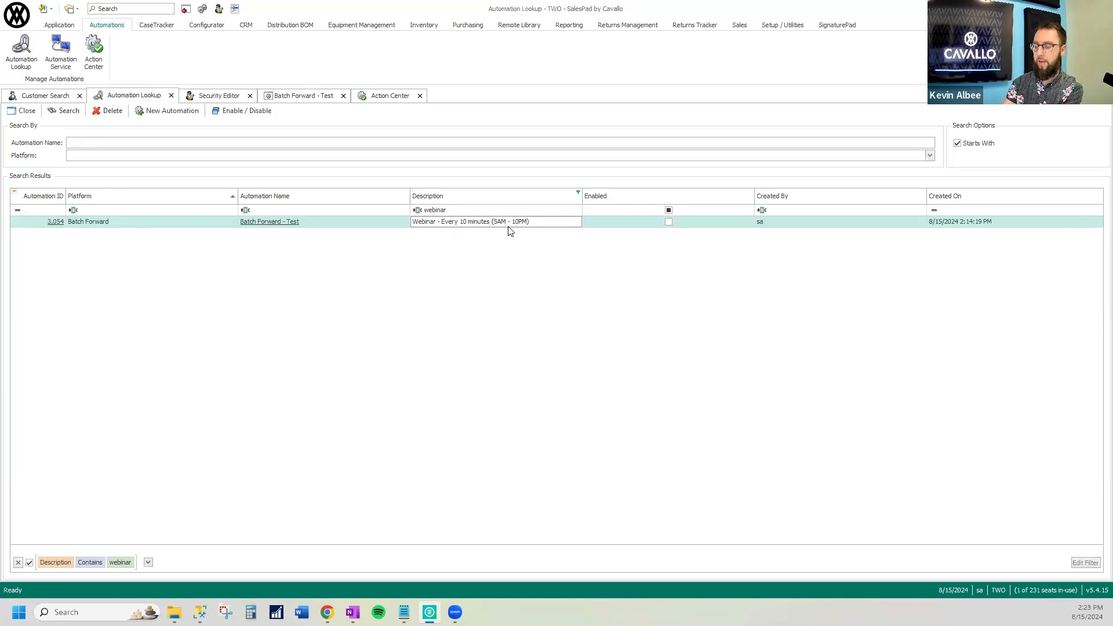
Close the Action Center and review the settings of the Batch Forward - Test automation
{"action": "left_click", "coordinate": [388, 99]}
{"action": "left_click", "coordinate": [421, 97]}
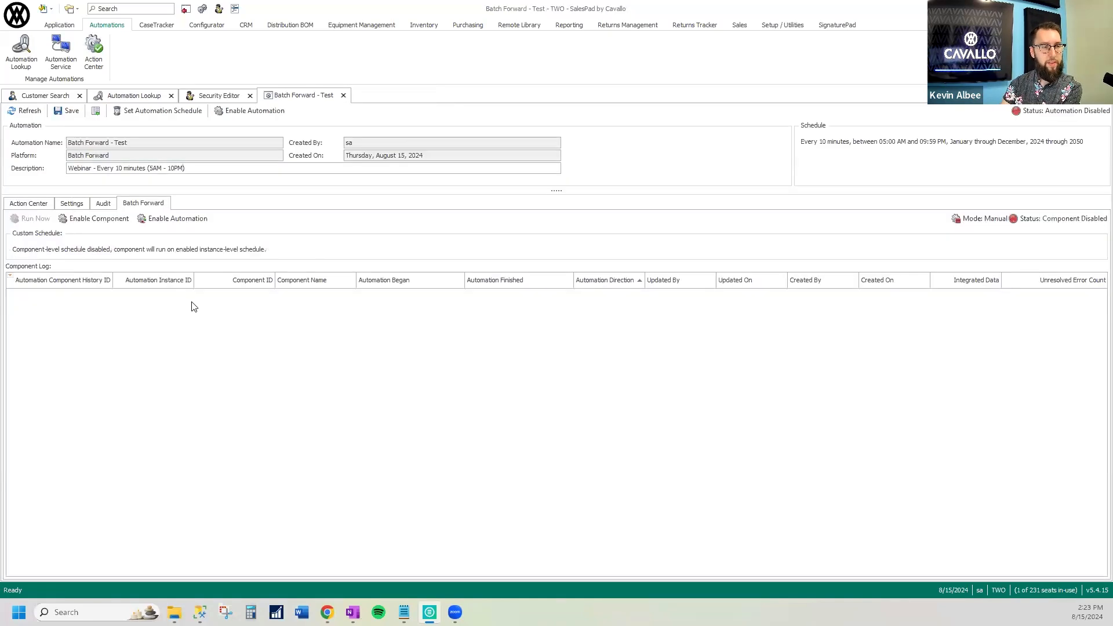
{"action": "left_click", "coordinate": [72, 203]}
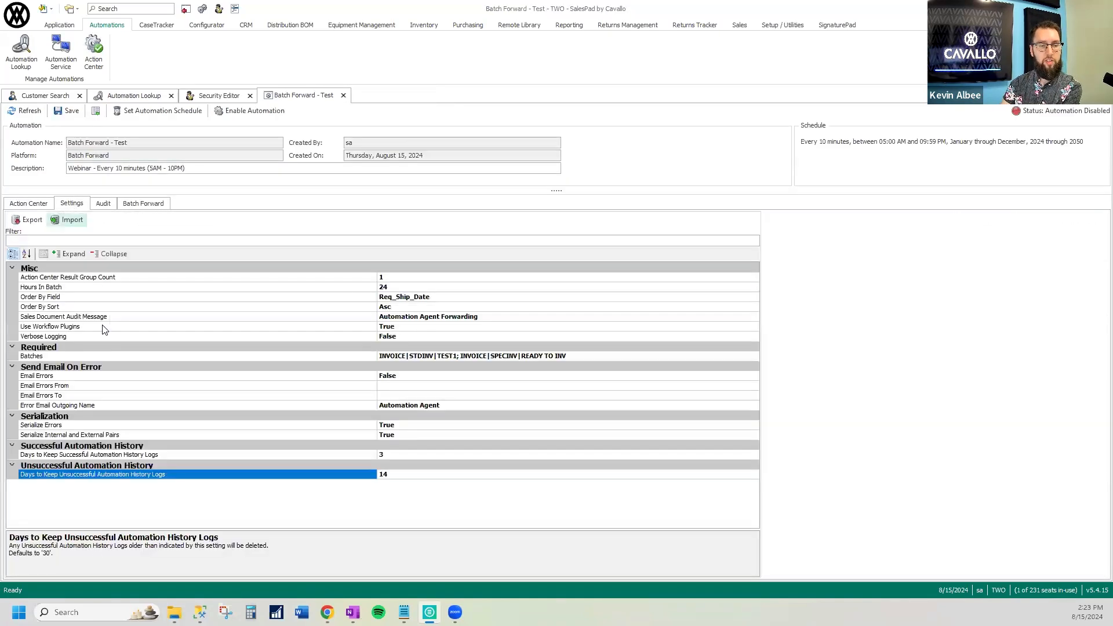
{"action": "left_click", "coordinate": [144, 203]}
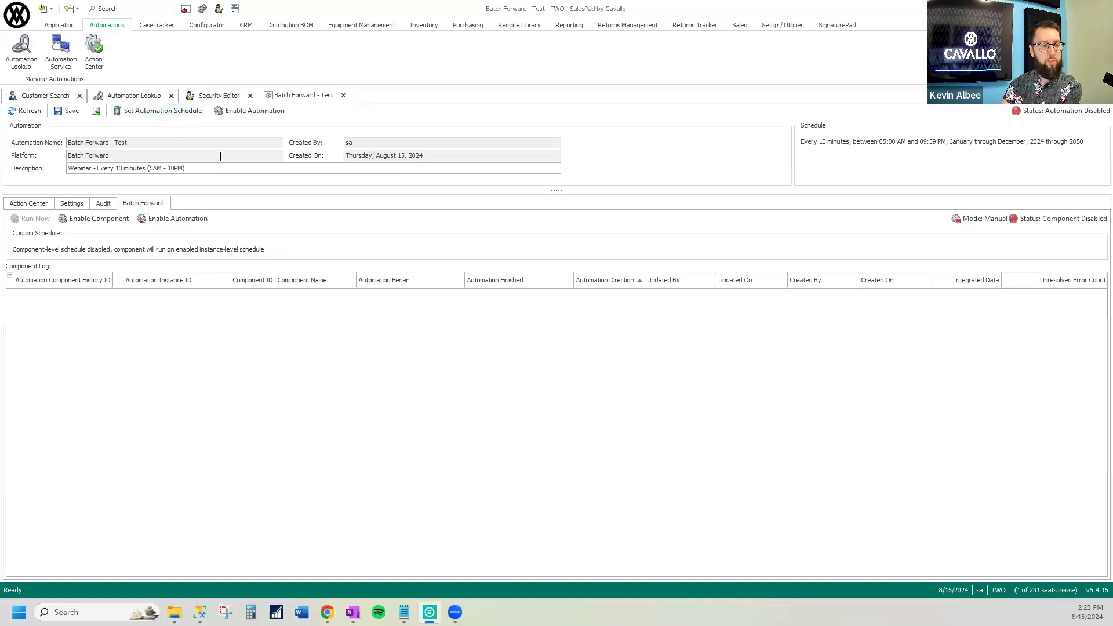
Enable the Batch Forward component, its automated mode and the Batch Forward - Test automation itself
{"action": "left_click", "coordinate": [113, 221]}
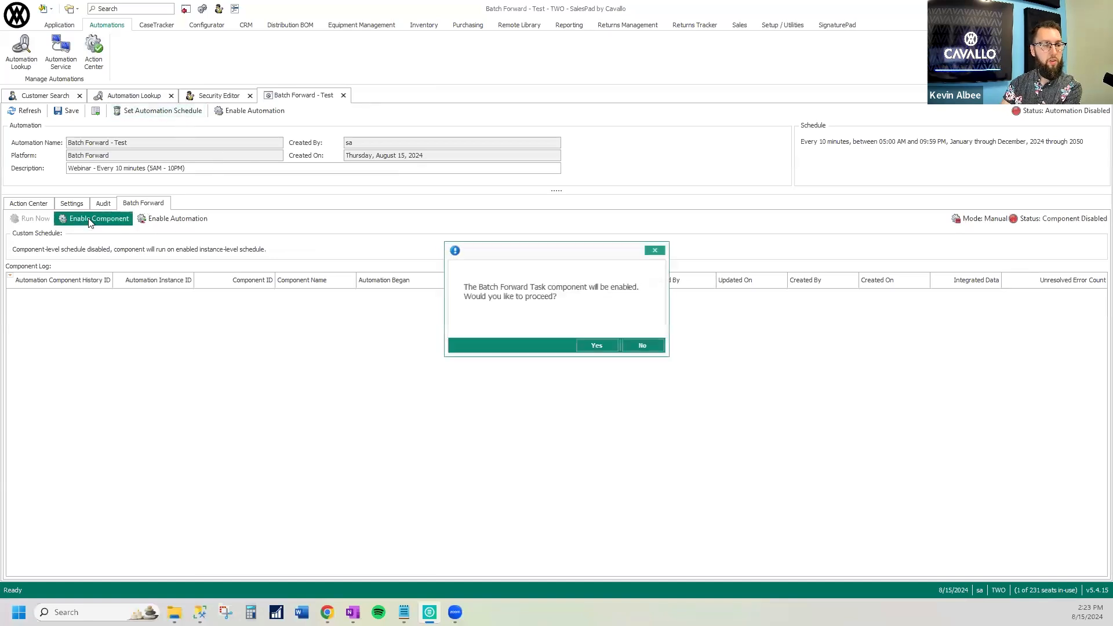
{"action": "left_click", "coordinate": [599, 347]}
{"action": "left_click", "coordinate": [178, 219]}
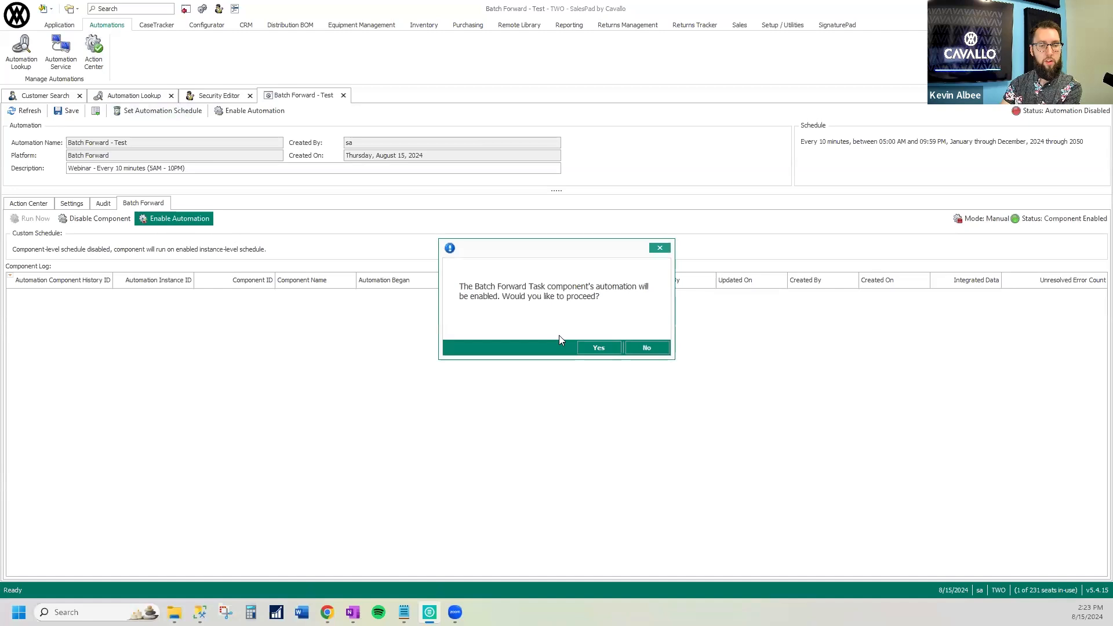
{"action": "left_click", "coordinate": [599, 349]}
{"action": "left_click", "coordinate": [250, 111]}
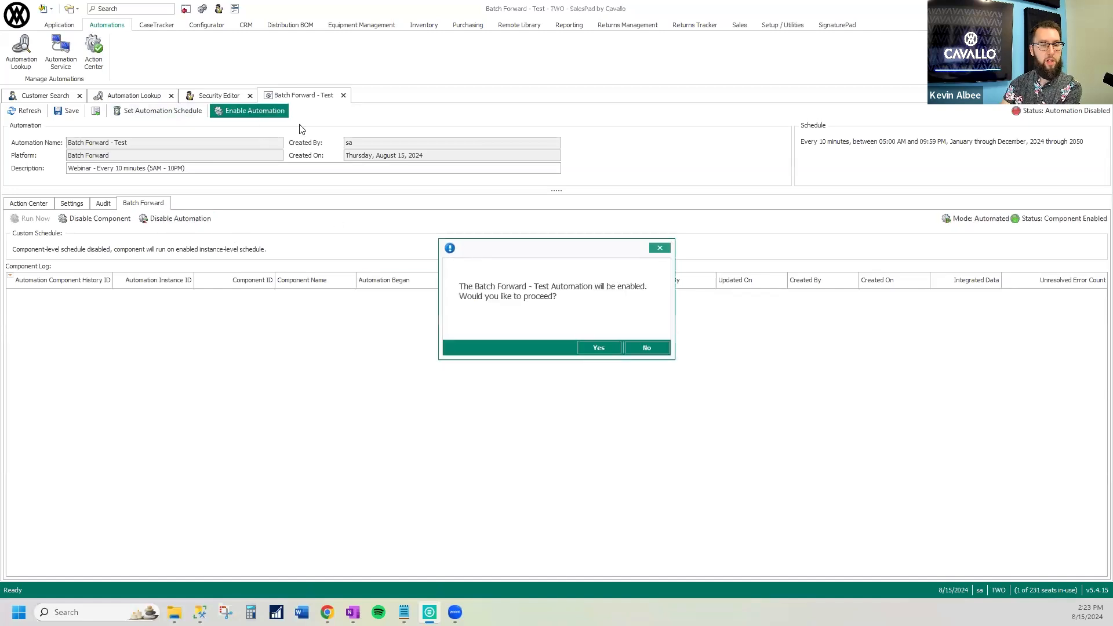
{"action": "left_click", "coordinate": [600, 348]}
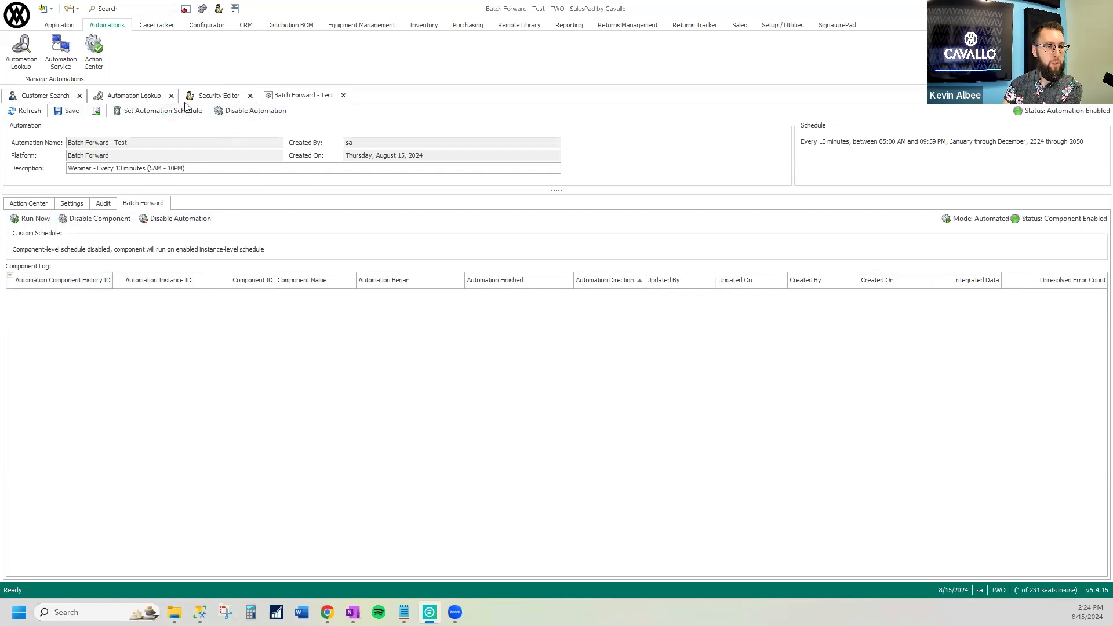
Search the application for "work" and open Sales Document Workflow Setup
{"action": "left_click", "coordinate": [152, 11]}
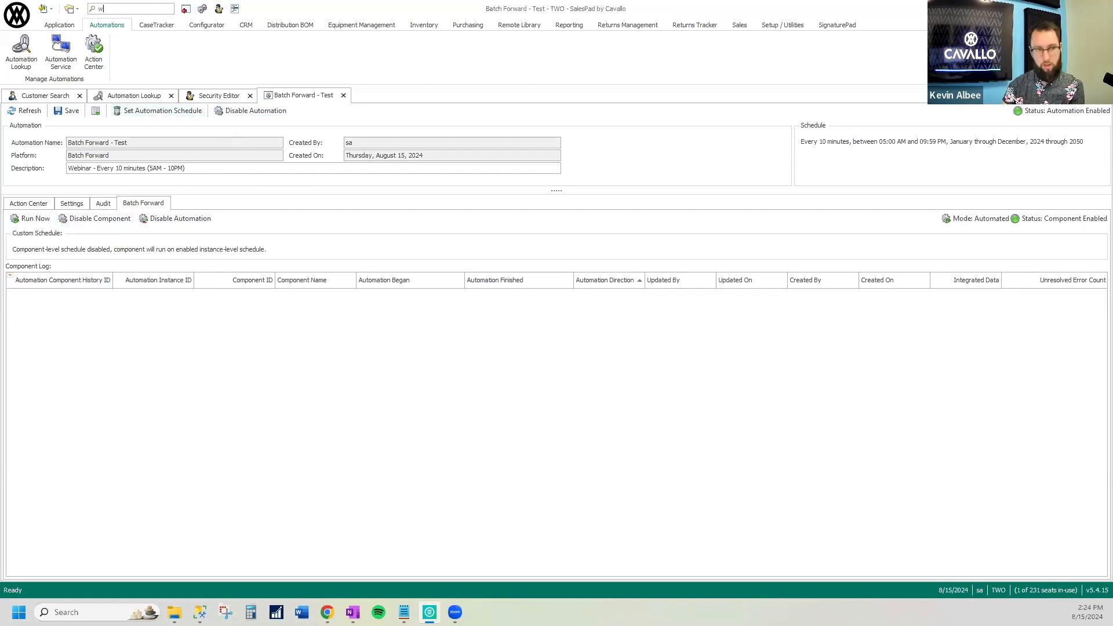
{"action": "type", "text": "work"}
{"action": "left_click", "coordinate": [148, 70]}
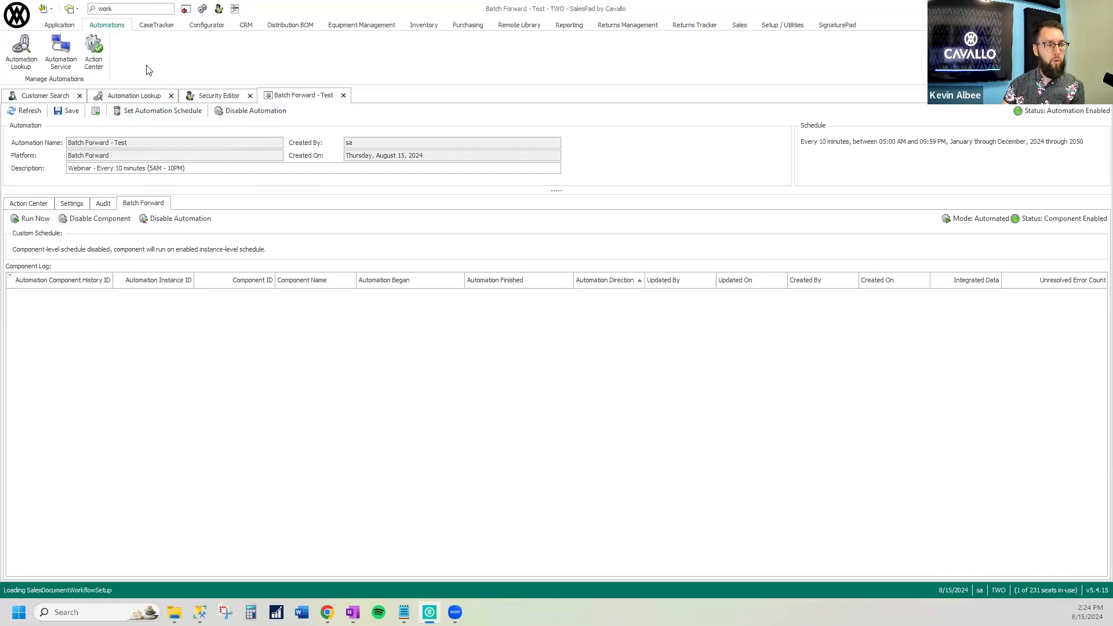
Filter the sales document types by Doc. ID "stdo" and display the STDORD order's workflow queues in an enlarged list
{"action": "left_click", "coordinate": [101, 280]}
{"action": "left_click", "coordinate": [106, 152]}
{"action": "type", "text": "stdo"}
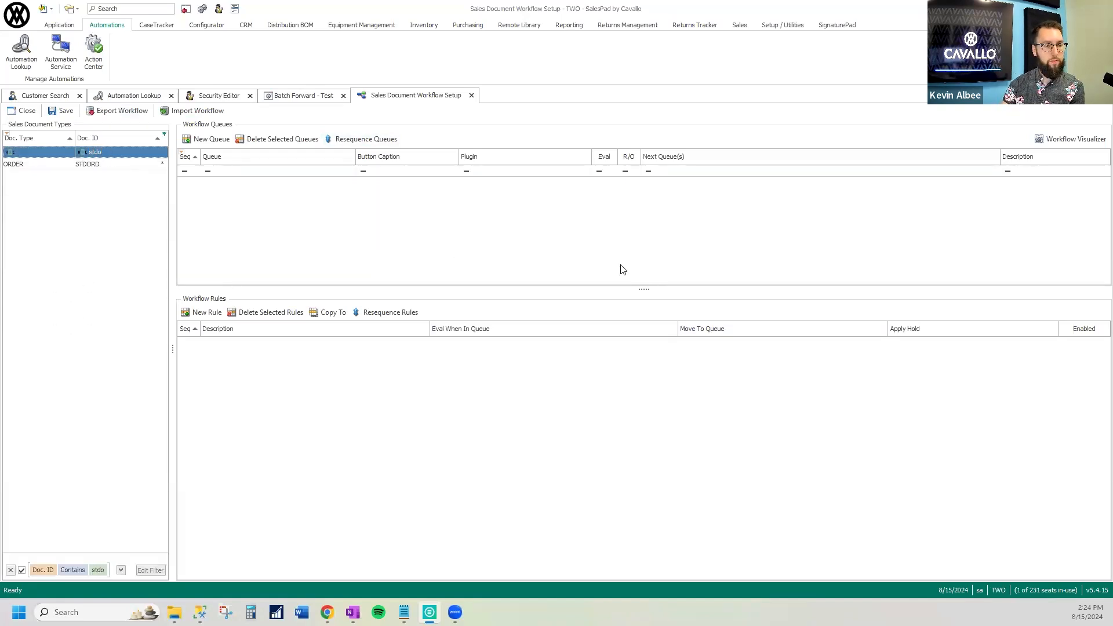
{"action": "left_click_drag", "start_coordinate": [642, 289], "coordinate": [626, 375]}
{"action": "scroll", "coordinate": [382, 288], "scroll_direction": "down", "scroll_amount": 6}
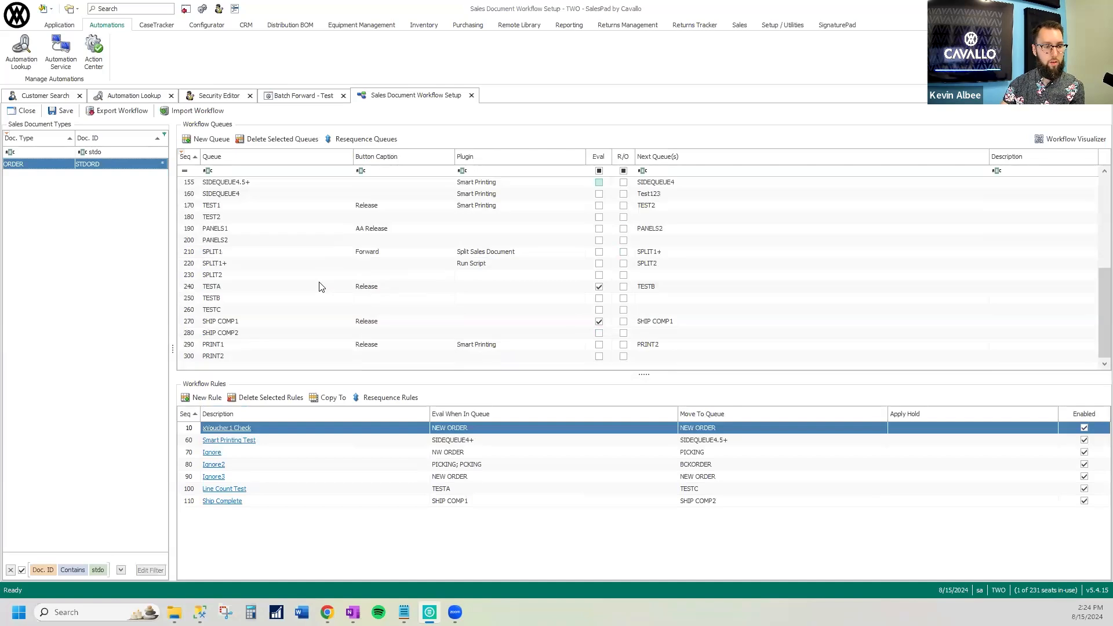
Locate the TESTA queue among the STDORD order's workflow queues
{"action": "left_click", "coordinate": [250, 355]}
{"action": "left_click", "coordinate": [250, 355]}
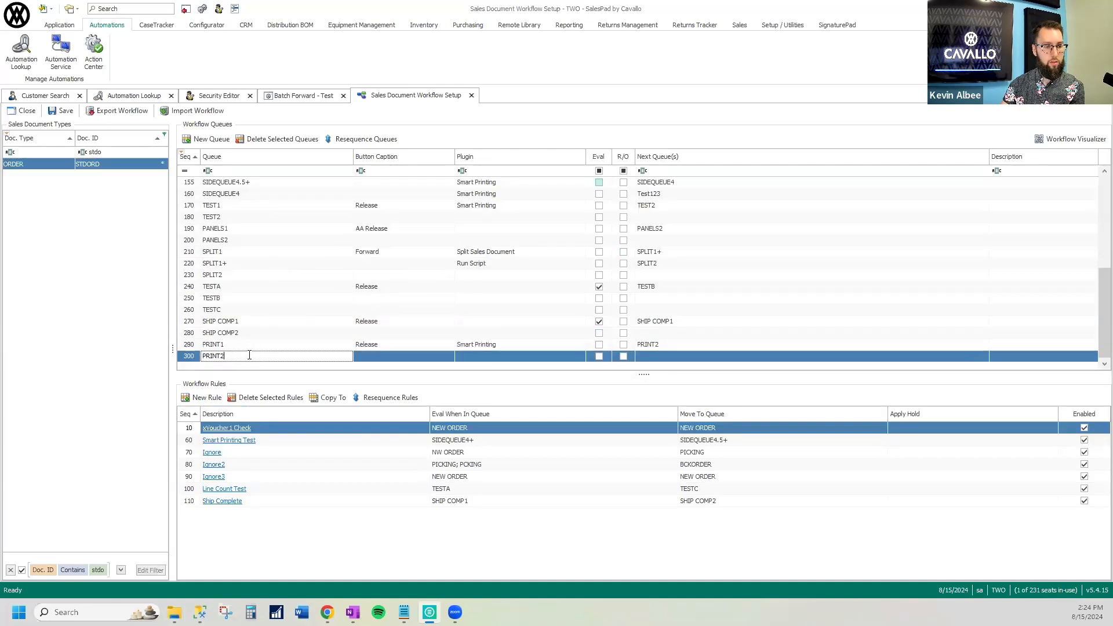
{"action": "left_click", "coordinate": [234, 286]}
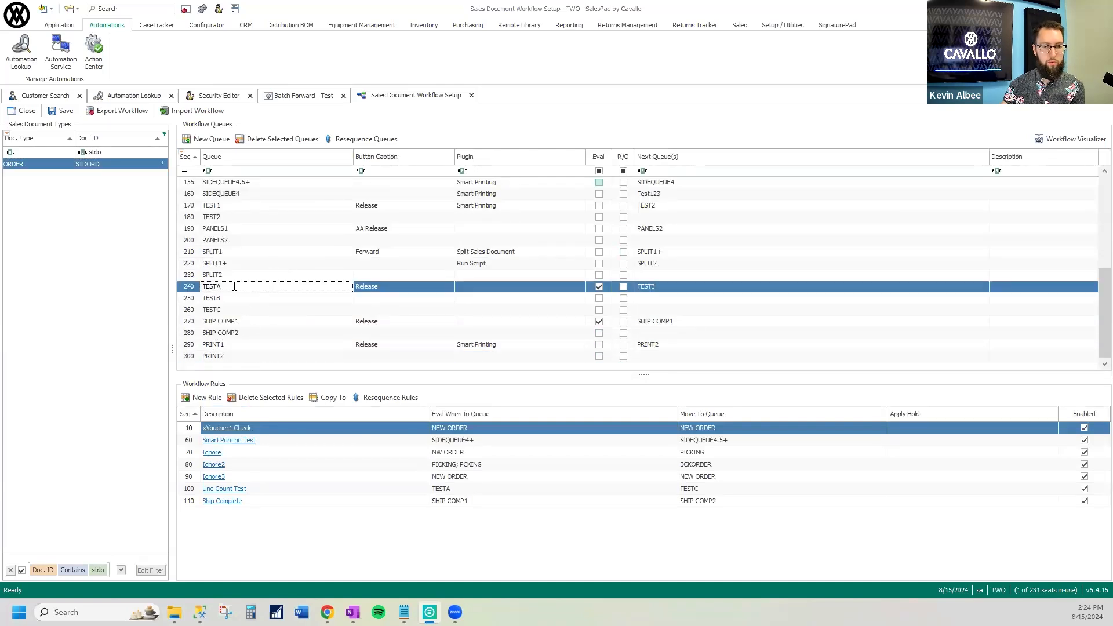
Clear the Batches setting of the Batch Forward - Test automation and save it
{"action": "left_click", "coordinate": [305, 96]}
{"action": "left_click", "coordinate": [77, 206]}
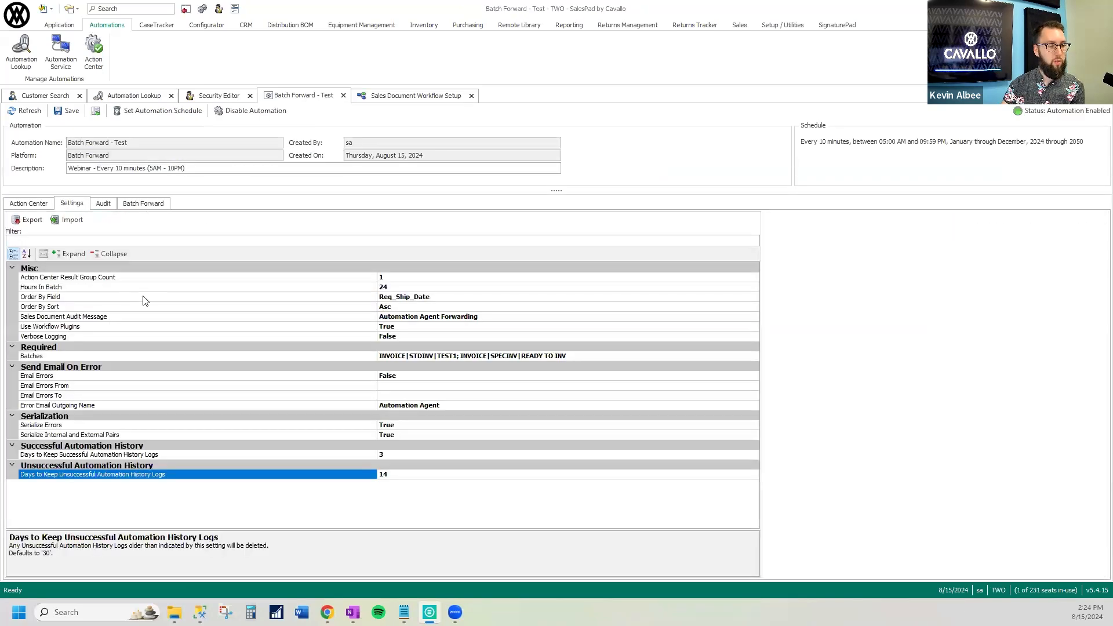
{"action": "left_click", "coordinate": [605, 356]}
{"action": "key", "text": "Delete"}
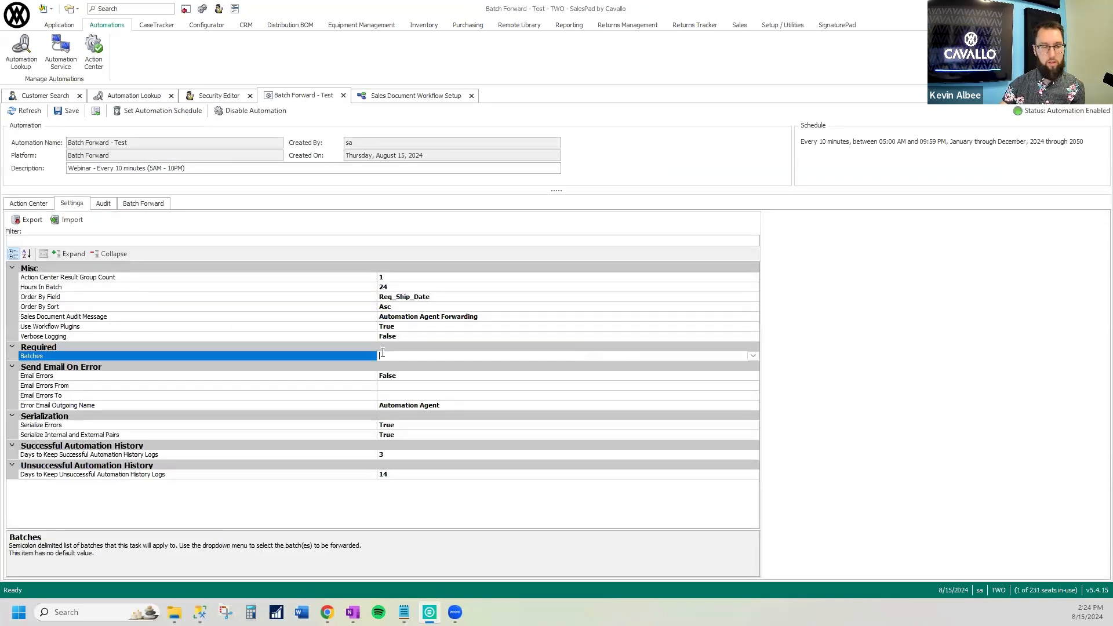
{"action": "left_click", "coordinate": [68, 110]}
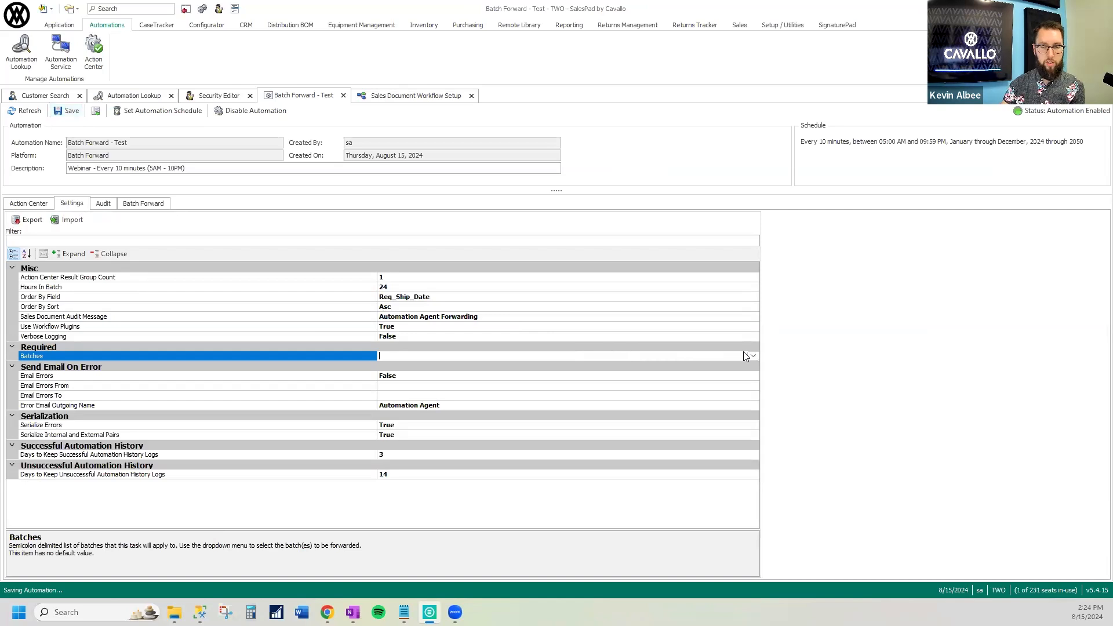
Set the automation's Batches setting to ORDER|STDORD|TESTA and save the automation
{"action": "left_click", "coordinate": [752, 356]}
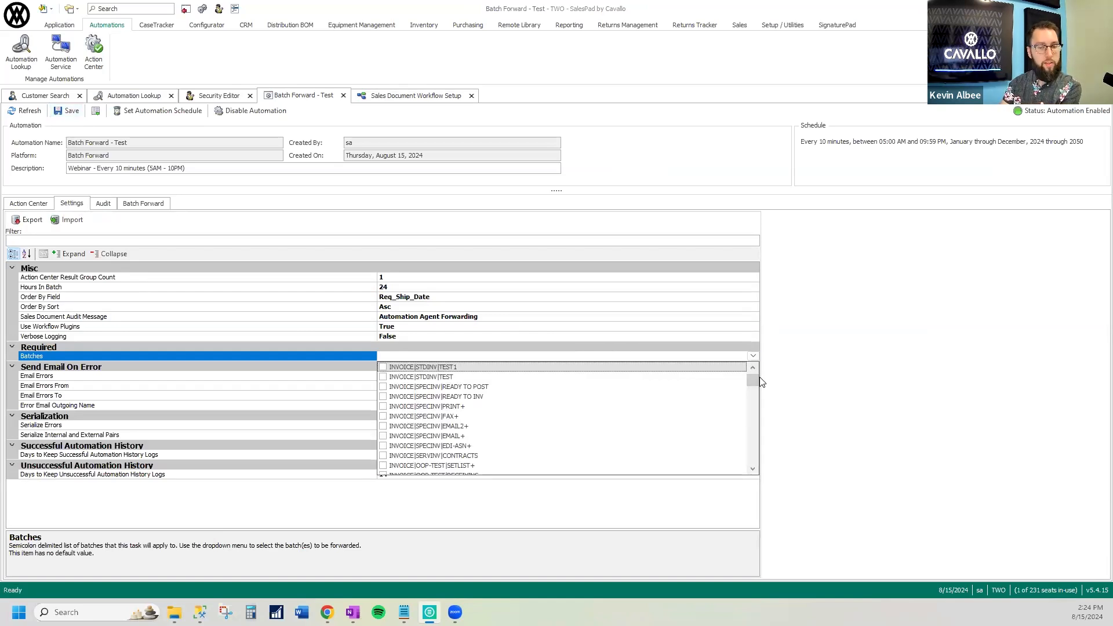
{"action": "left_click_drag", "start_coordinate": [754, 381], "coordinate": [757, 392]}
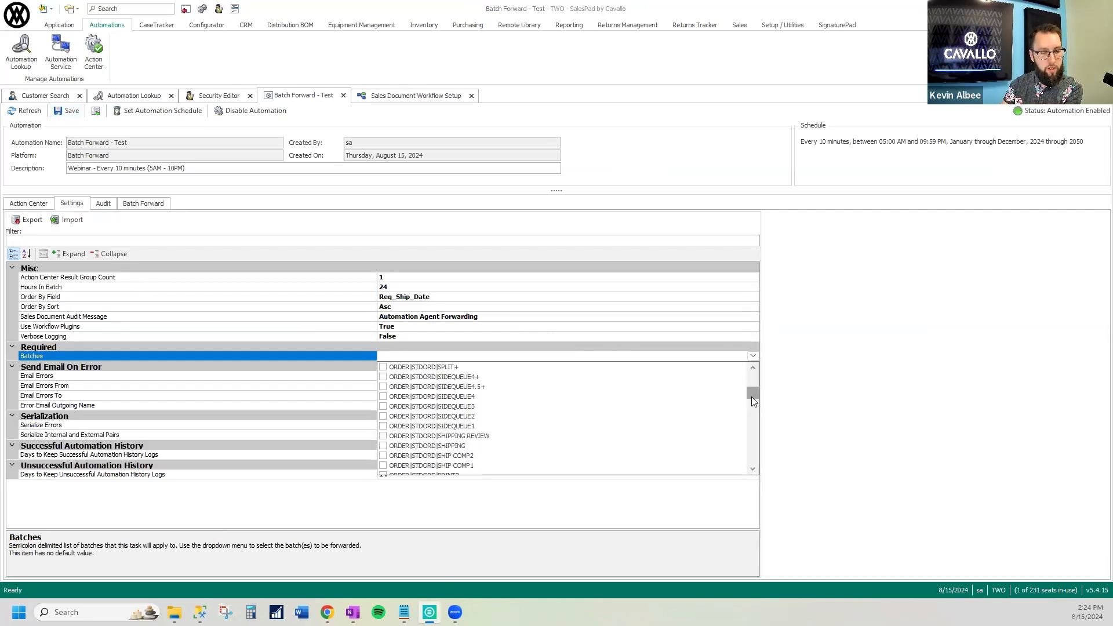
{"action": "left_click", "coordinate": [753, 470]}
{"action": "left_click", "coordinate": [753, 470]}
{"action": "left_click", "coordinate": [753, 469]}
{"action": "left_click", "coordinate": [753, 469]}
{"action": "left_click", "coordinate": [754, 469]}
{"action": "left_click", "coordinate": [753, 470]}
{"action": "left_click", "coordinate": [754, 470]}
{"action": "left_click", "coordinate": [753, 469]}
{"action": "left_click", "coordinate": [753, 469]}
{"action": "left_click", "coordinate": [753, 469]}
{"action": "left_click", "coordinate": [753, 469]}
{"action": "left_click", "coordinate": [754, 469]}
{"action": "left_click", "coordinate": [753, 469]}
{"action": "left_click", "coordinate": [754, 470]}
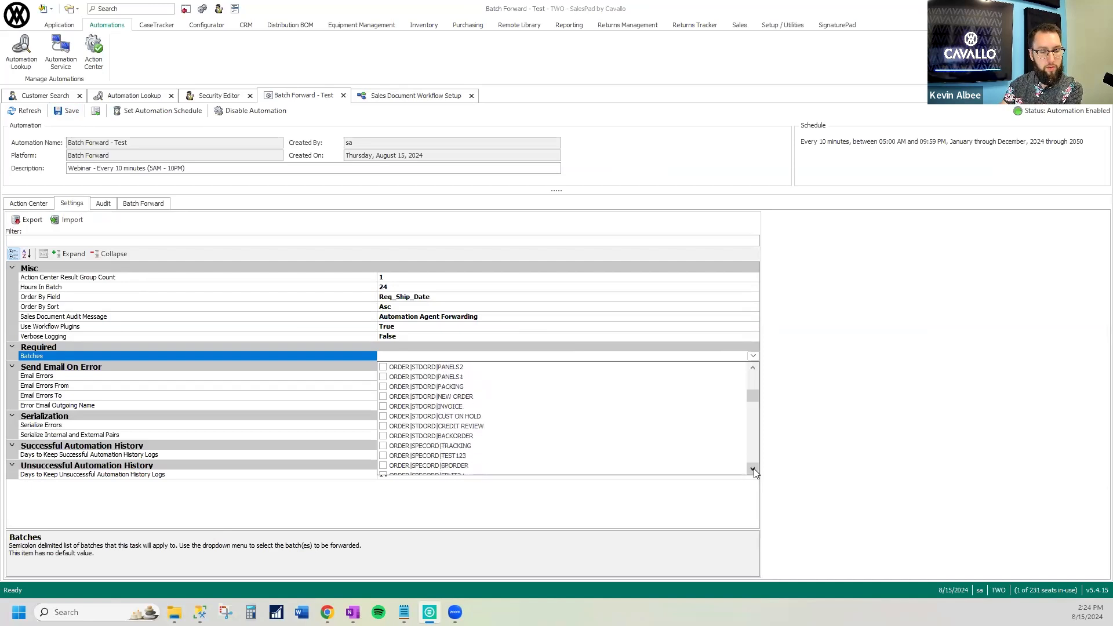
{"action": "left_click", "coordinate": [753, 469]}
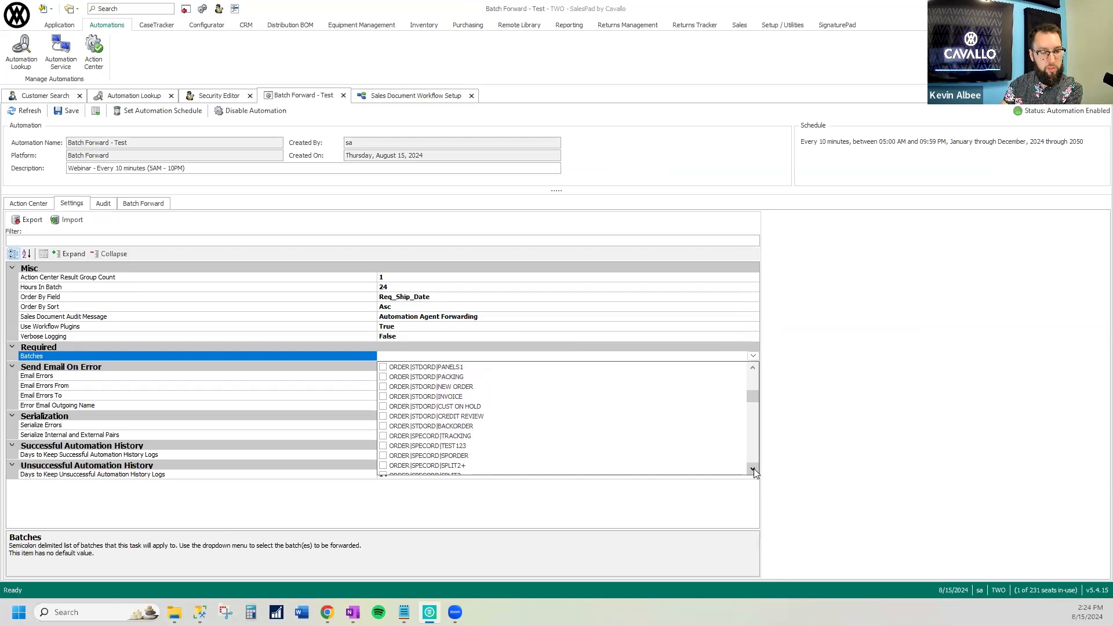
{"action": "scroll", "coordinate": [698, 447], "scroll_direction": "up", "scroll_amount": 2}
{"action": "left_click", "coordinate": [753, 369]}
{"action": "left_click", "coordinate": [753, 369]}
{"action": "left_click", "coordinate": [752, 371]}
{"action": "left_click", "coordinate": [752, 371]}
{"action": "left_click", "coordinate": [753, 371]}
{"action": "left_click", "coordinate": [752, 371]}
{"action": "left_click", "coordinate": [753, 371]}
{"action": "left_click", "coordinate": [752, 371]}
{"action": "left_click", "coordinate": [753, 371]}
{"action": "left_click", "coordinate": [753, 371]}
{"action": "left_click", "coordinate": [752, 371]}
{"action": "left_click", "coordinate": [752, 371]}
{"action": "left_click", "coordinate": [752, 371]}
{"action": "left_click", "coordinate": [753, 371]}
{"action": "left_click", "coordinate": [753, 371]}
{"action": "left_click", "coordinate": [752, 371]}
{"action": "left_click", "coordinate": [753, 370]}
{"action": "left_click", "coordinate": [397, 376]}
{"action": "left_click", "coordinate": [426, 355]}
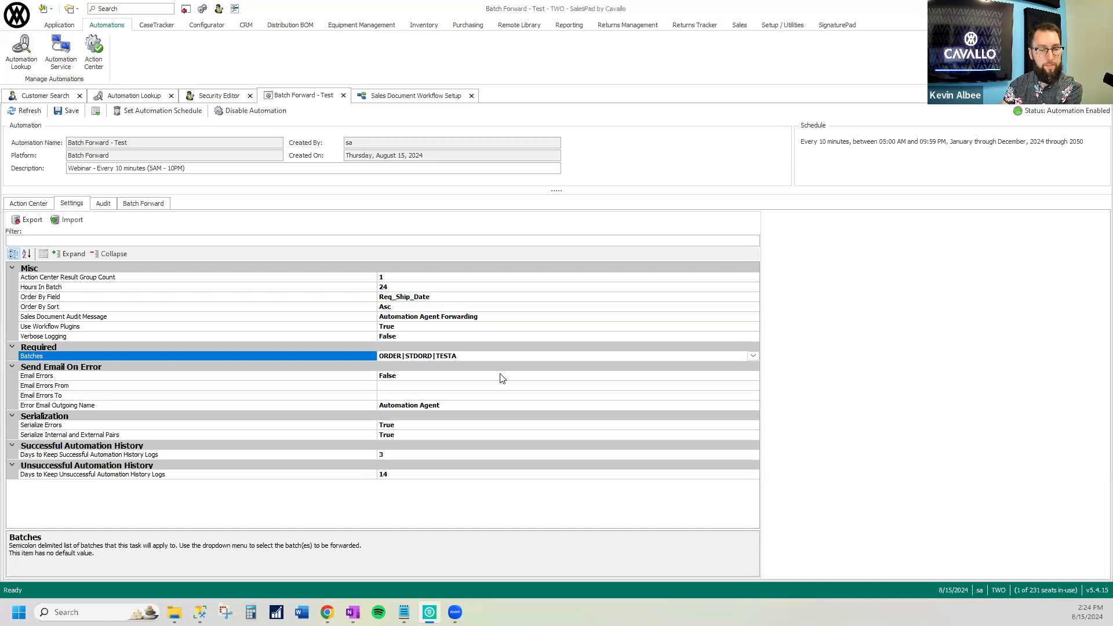
{"action": "left_click", "coordinate": [67, 110]}
Check the TESTA queue's row in Sales Document Workflow Setup and return to the Batch Forward - Test automation
{"action": "left_click", "coordinate": [399, 97]}
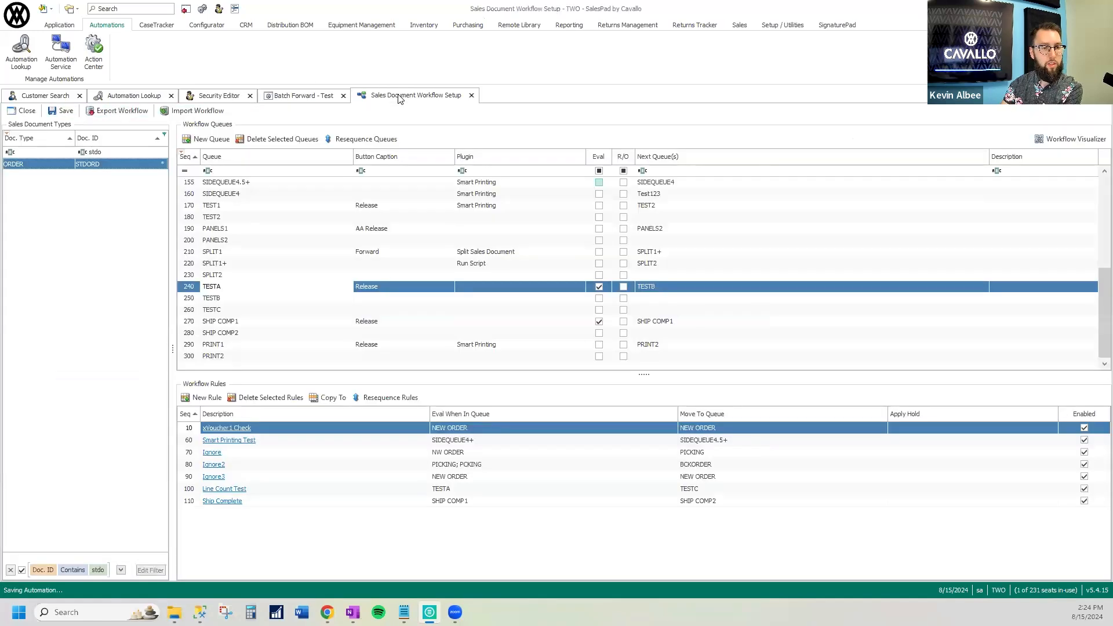
{"action": "left_click", "coordinate": [241, 286]}
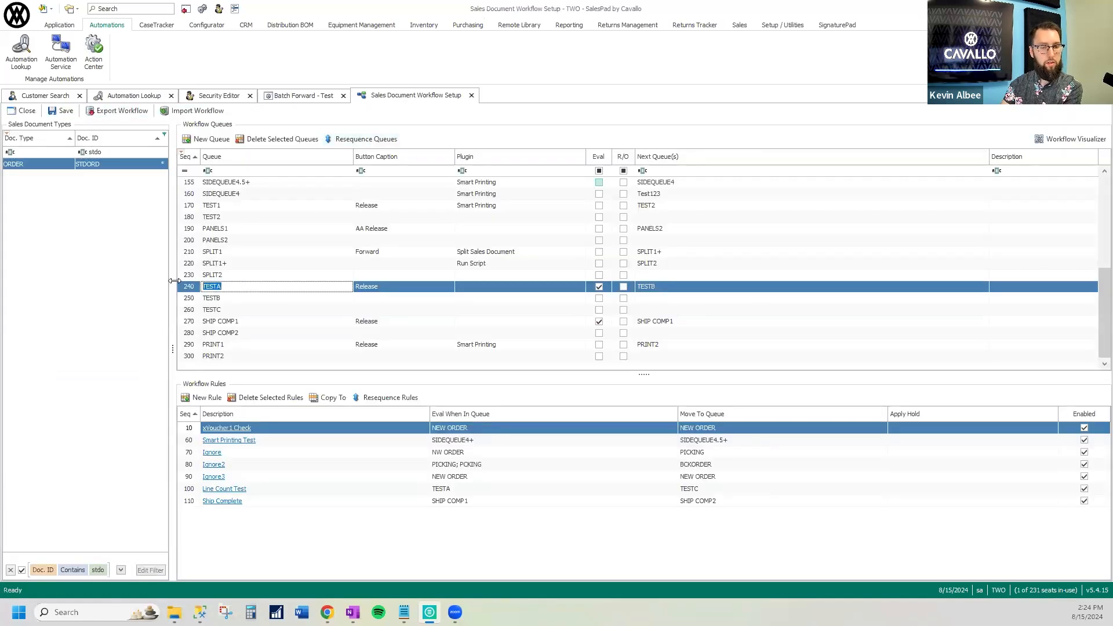
{"action": "left_click", "coordinate": [303, 95]}
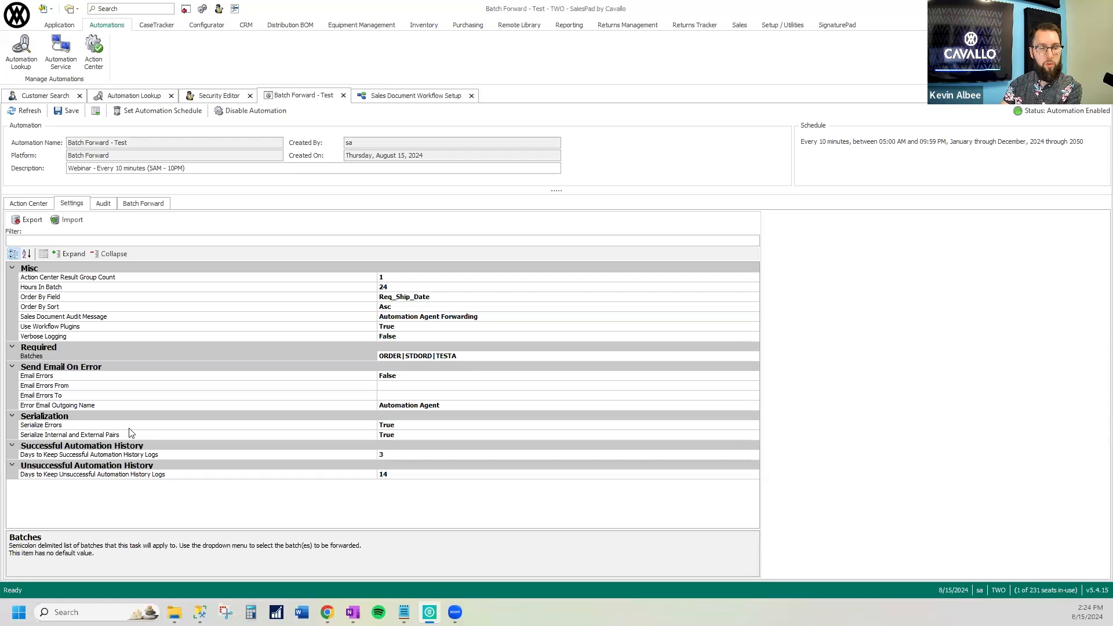
Run the Batch Forward component manually and dismiss the run summary
{"action": "left_click", "coordinate": [142, 203]}
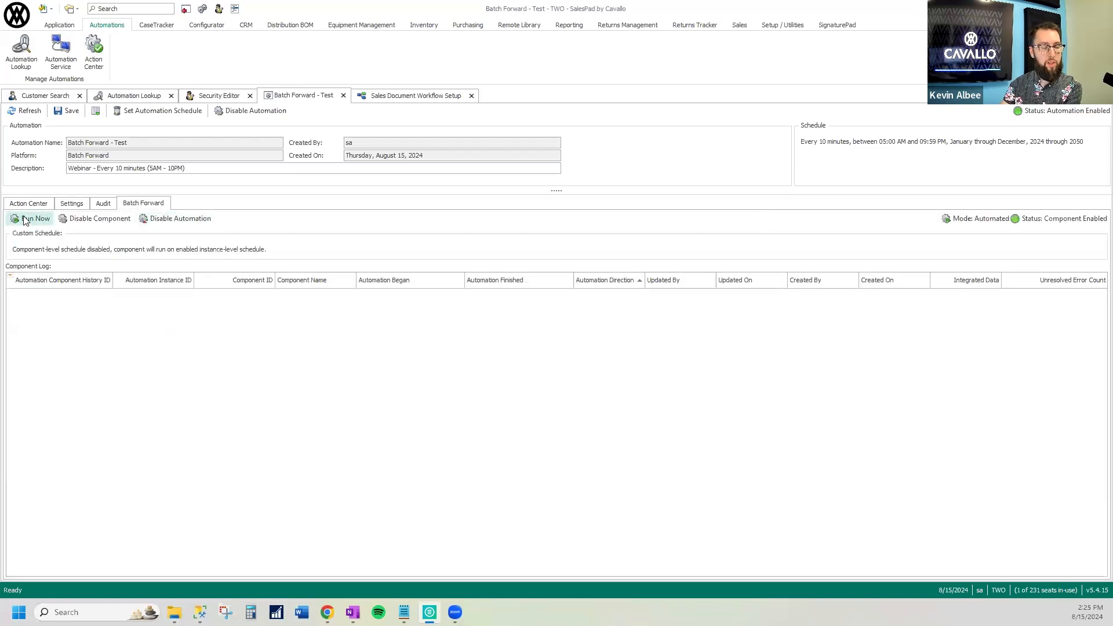
{"action": "left_click", "coordinate": [26, 220]}
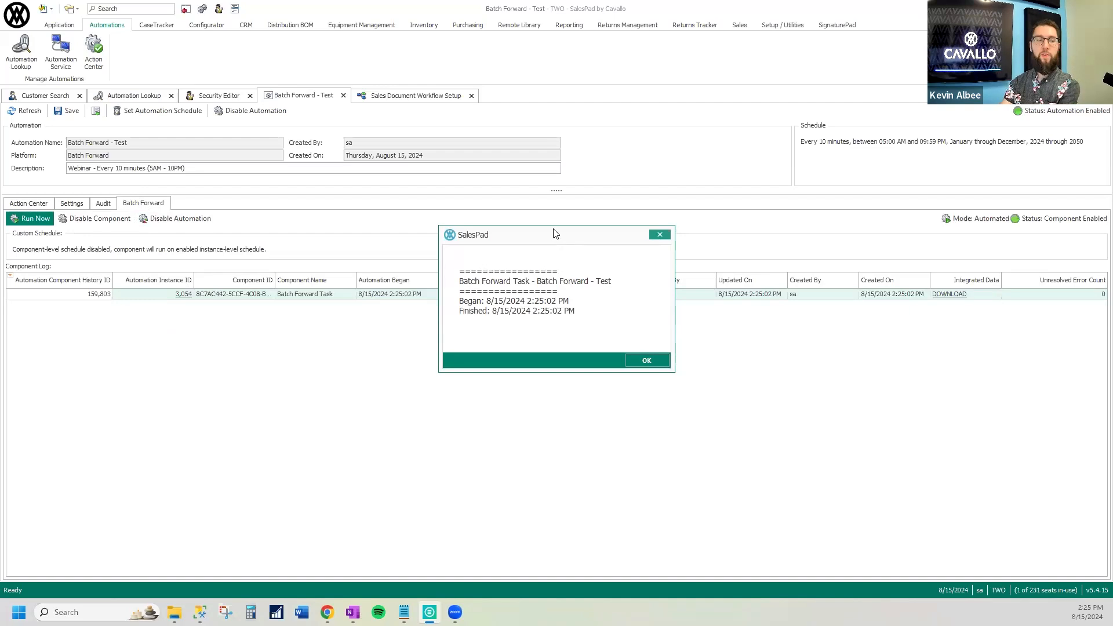
{"action": "left_click_drag", "start_coordinate": [552, 238], "coordinate": [696, 336]}
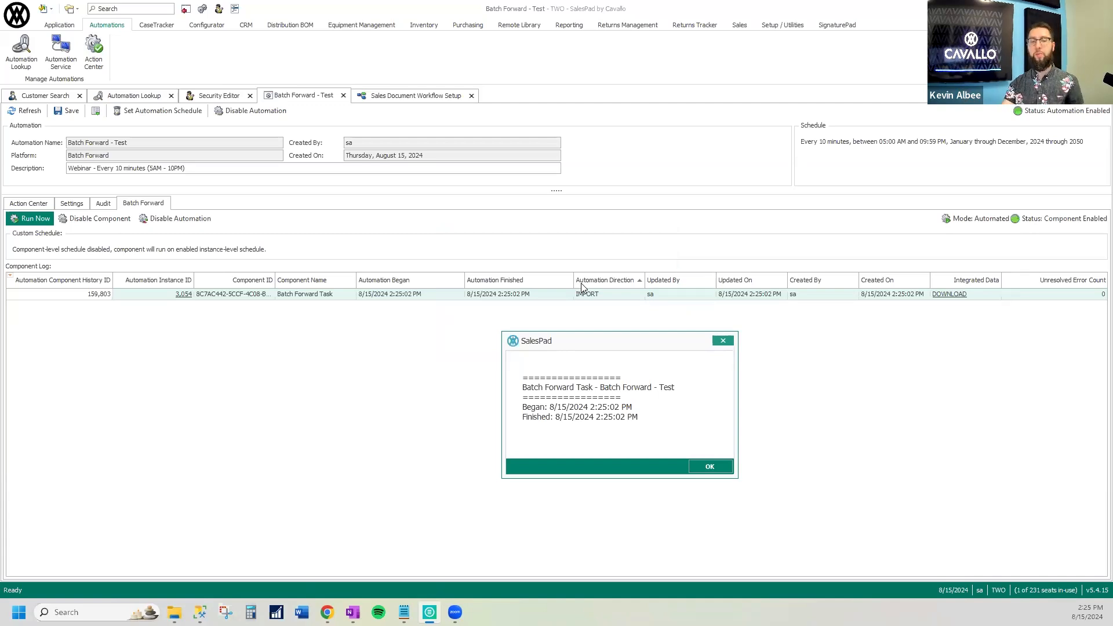
{"action": "left_click", "coordinate": [716, 466]}
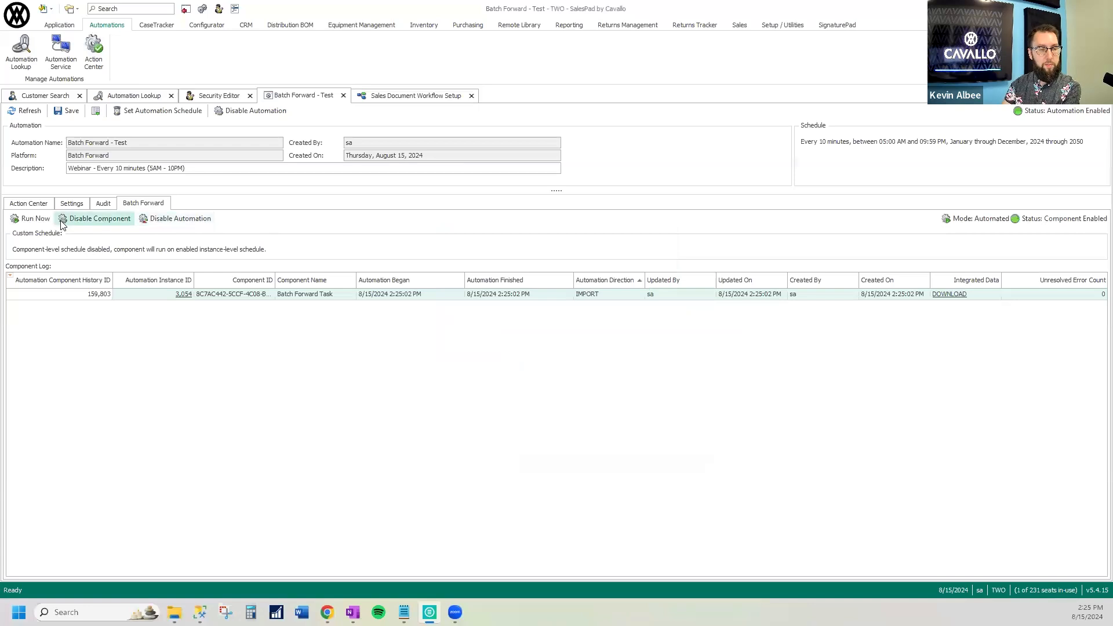
Examine the component log entry for the Batch Forward run, including its start and finish times
{"action": "left_click", "coordinate": [344, 294]}
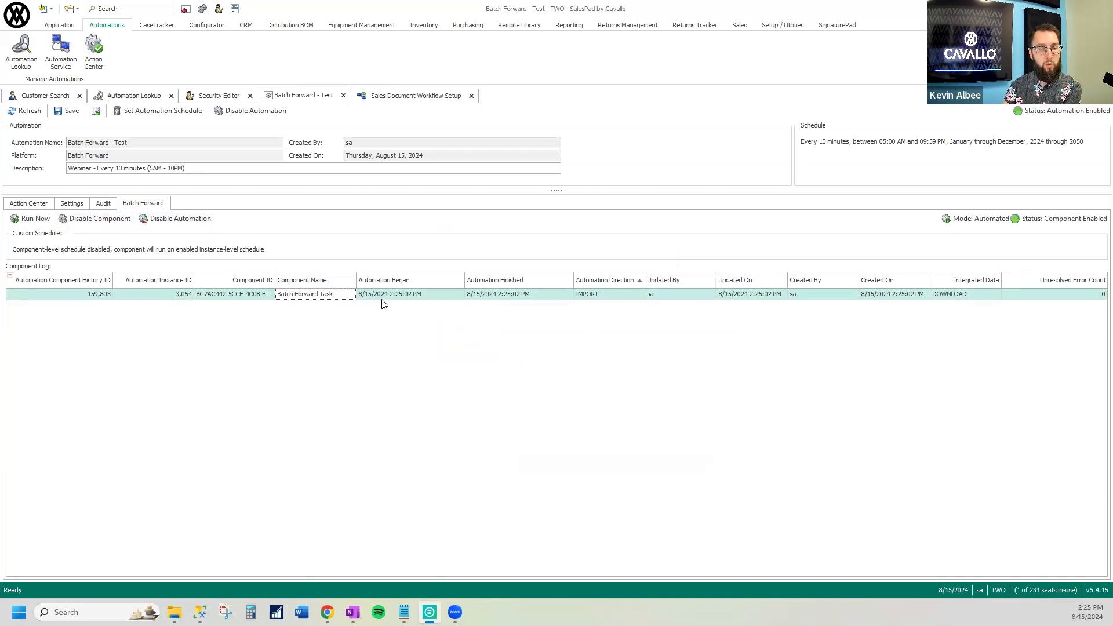
{"action": "left_click", "coordinate": [366, 297]}
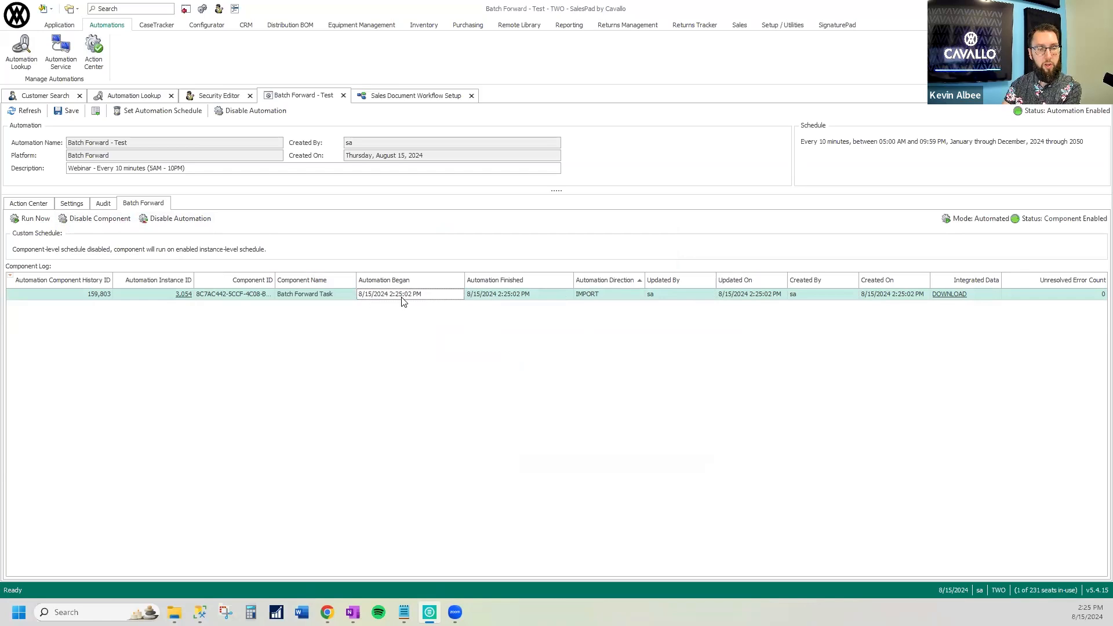
{"action": "left_click", "coordinate": [524, 295]}
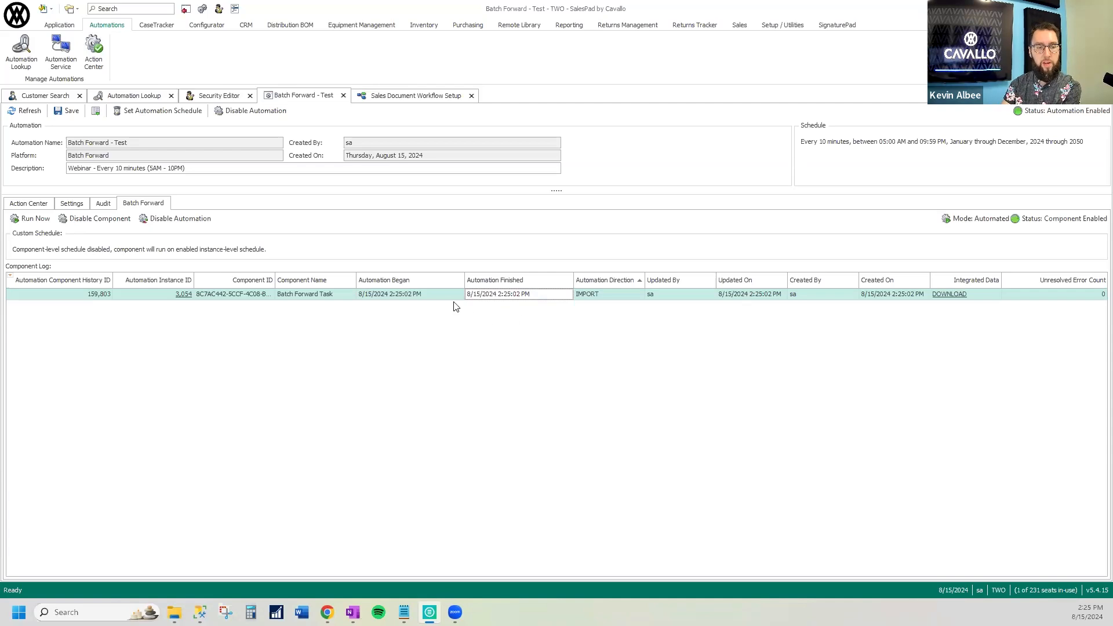
{"action": "left_click", "coordinate": [440, 296]}
{"action": "left_click", "coordinate": [540, 294]}
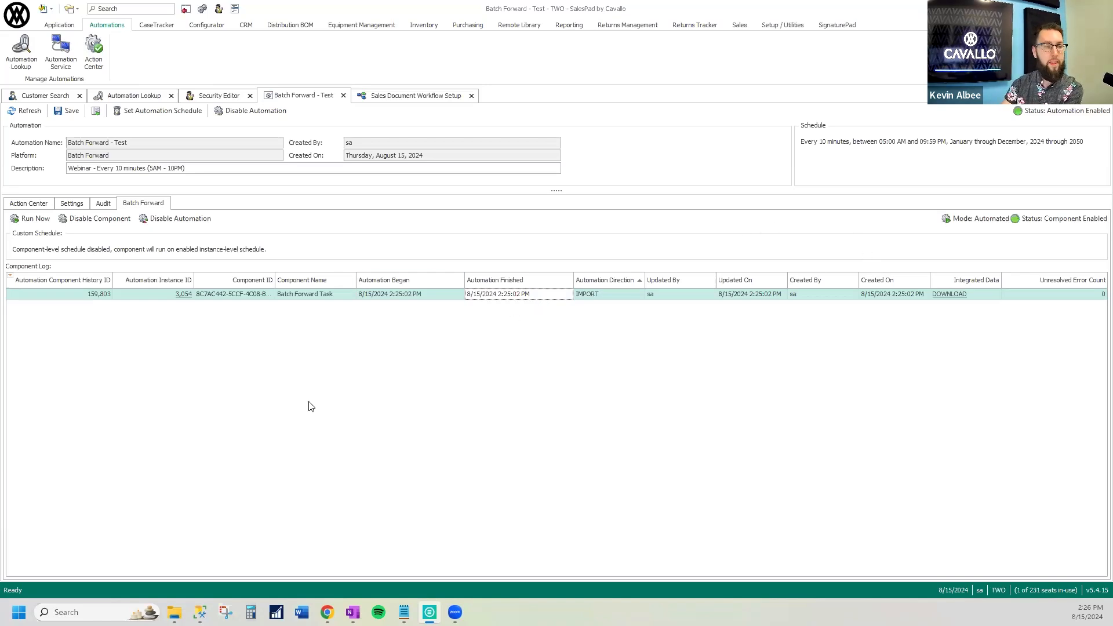
Review the automation's Batches setting and filter the STDORD workflow queues by plugin "smart"
{"action": "left_click", "coordinate": [72, 204]}
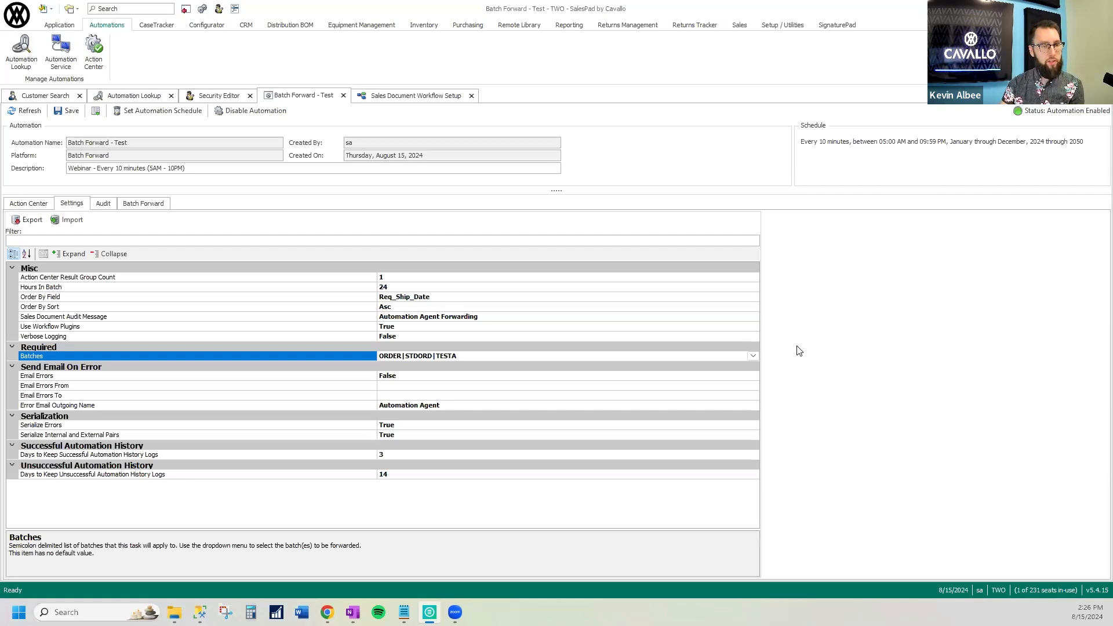
{"action": "left_click", "coordinate": [409, 97]}
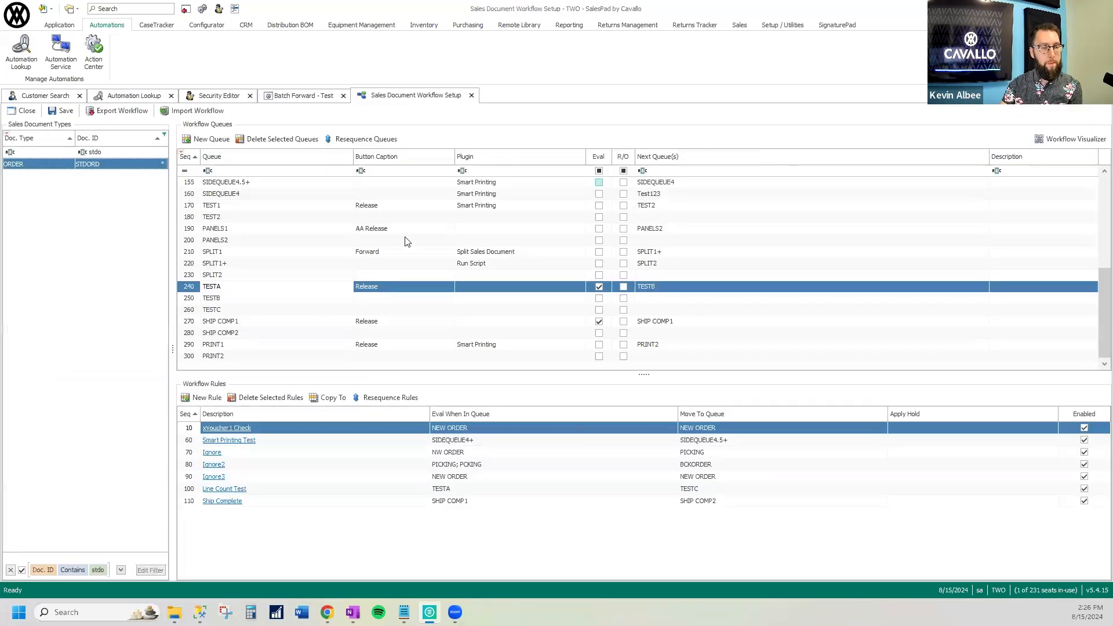
{"action": "left_click", "coordinate": [497, 172]}
{"action": "type", "text": "smart"}
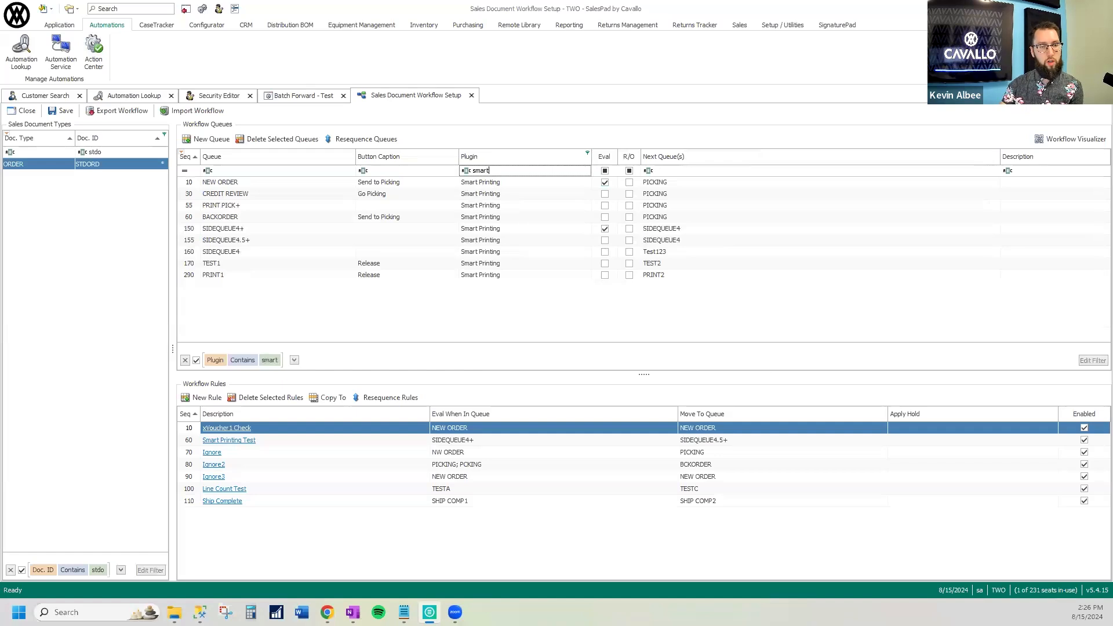
Open the application settings, filter them by "automation" and inspect the Automation Agent User Name setting
{"action": "left_click", "coordinate": [10, 16]}
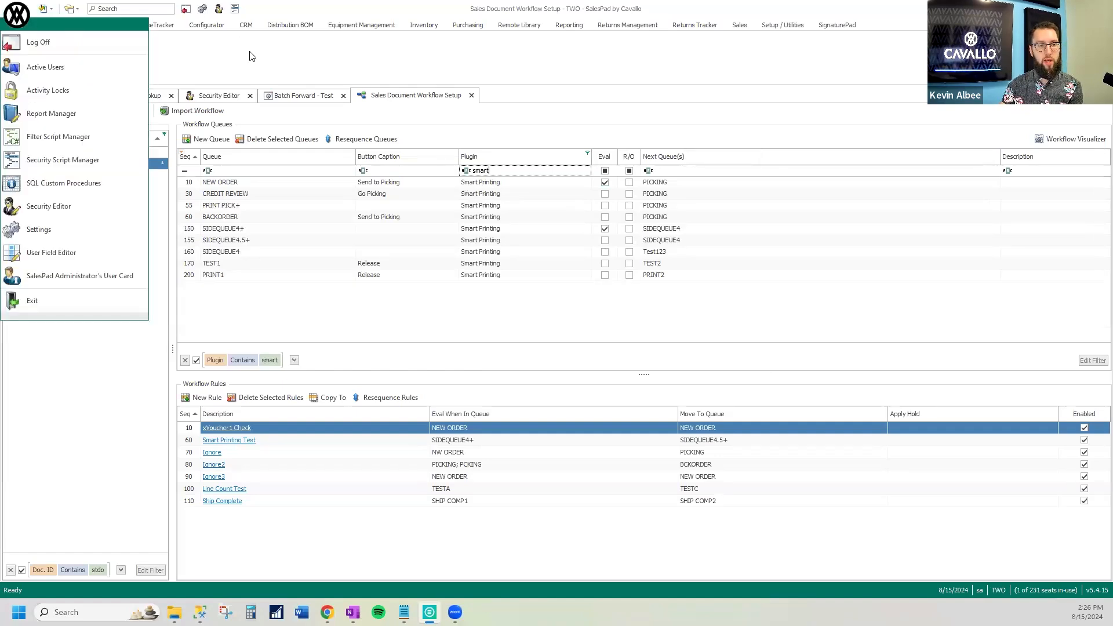
{"action": "left_click", "coordinate": [57, 228]}
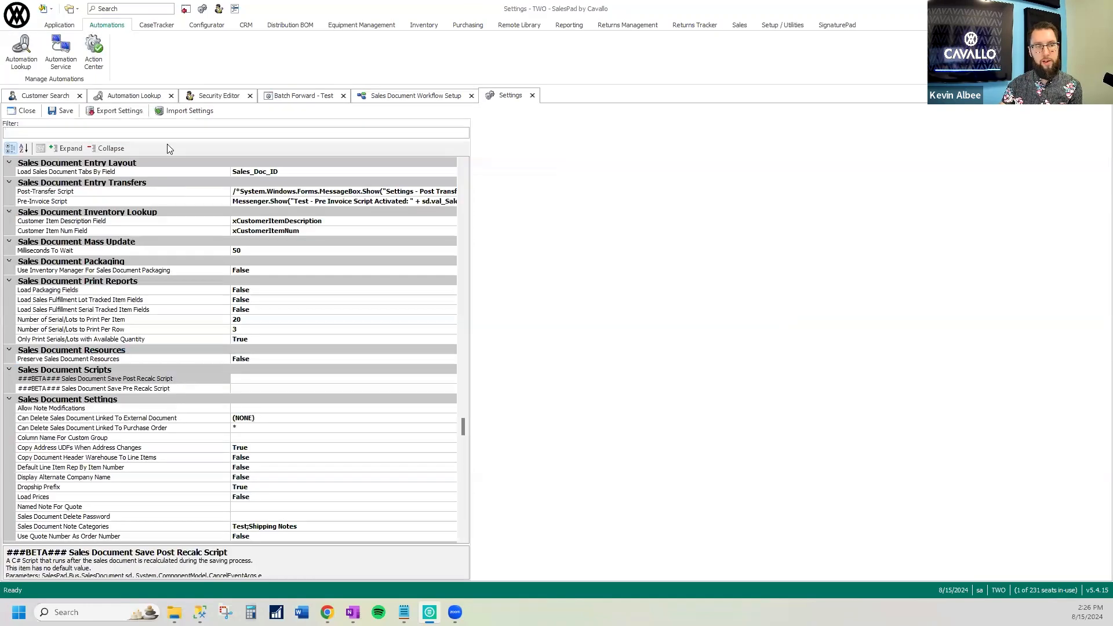
{"action": "type", "text": "automation"}
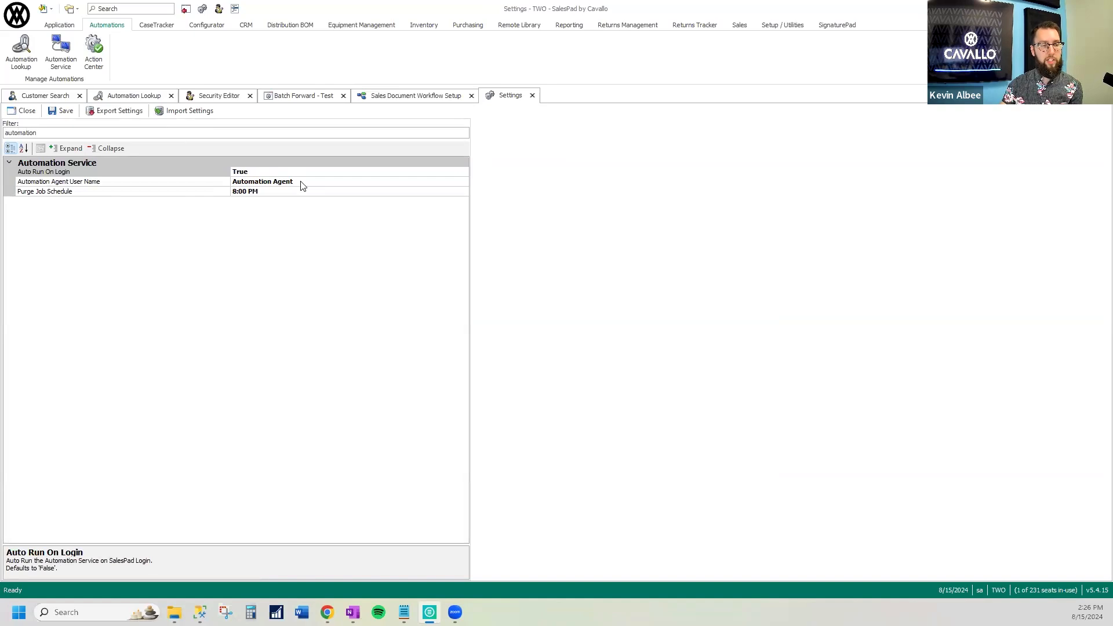
{"action": "left_click", "coordinate": [326, 184]}
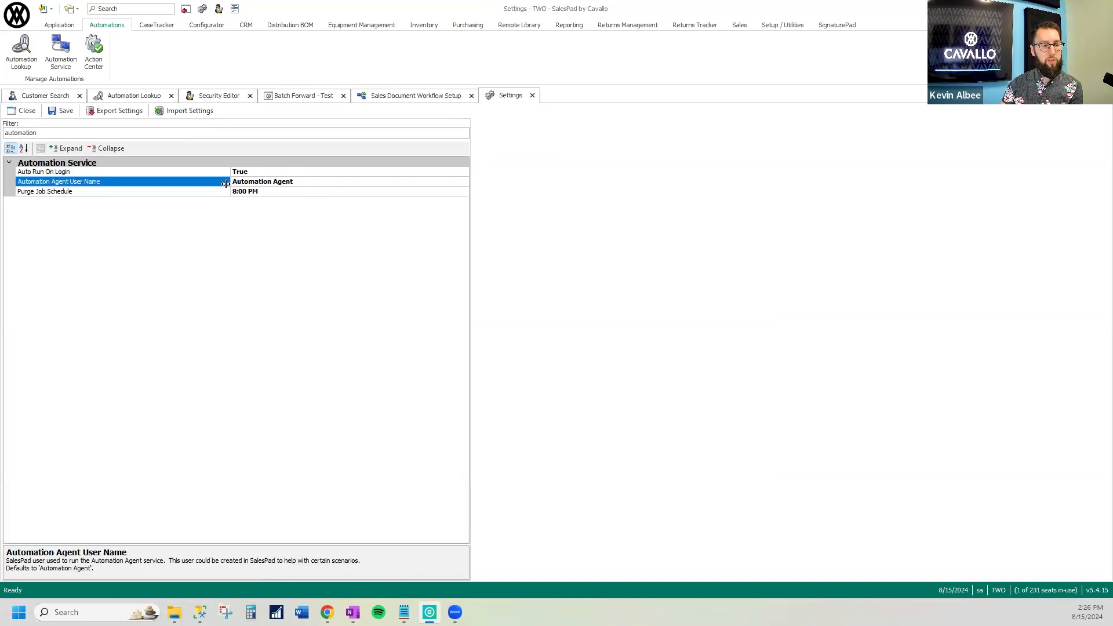
{"action": "left_click_drag", "start_coordinate": [229, 184], "coordinate": [169, 185]}
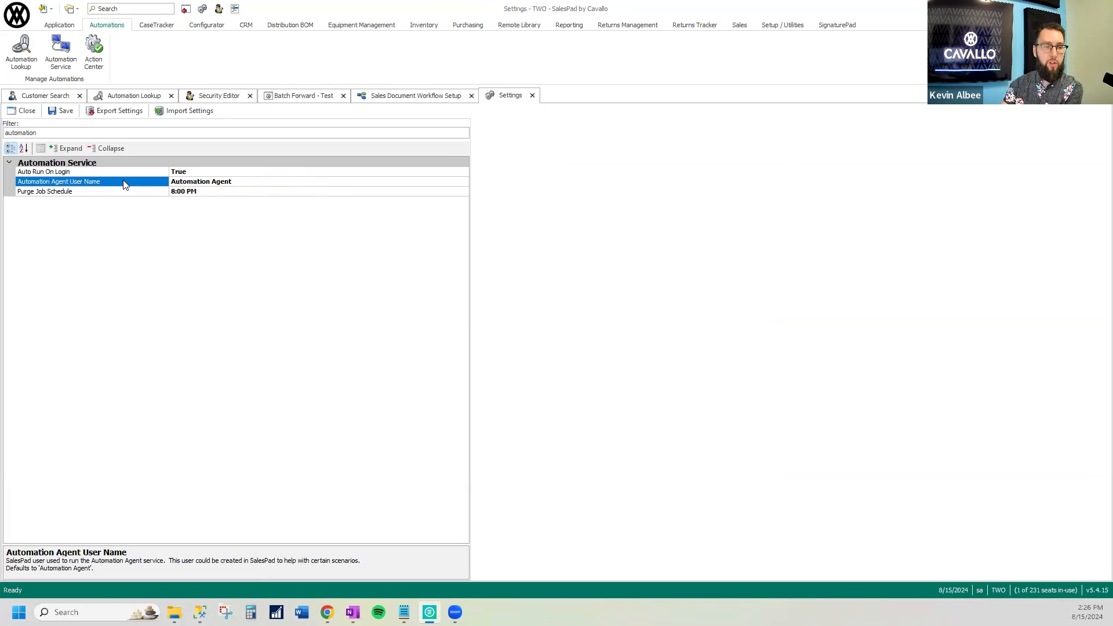
Filter the Security Editor's users by "automat" and display the properties of the Automation Agent user
{"action": "left_click", "coordinate": [219, 96]}
{"action": "left_click", "coordinate": [20, 171]}
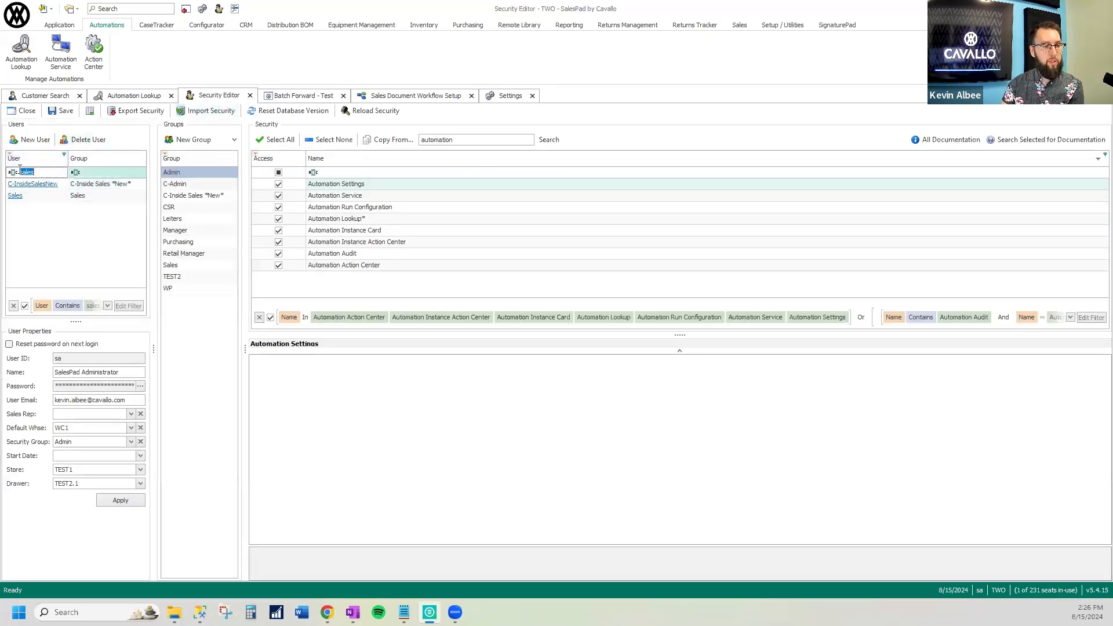
{"action": "type", "text": "automat"}
{"action": "left_click", "coordinate": [64, 184]}
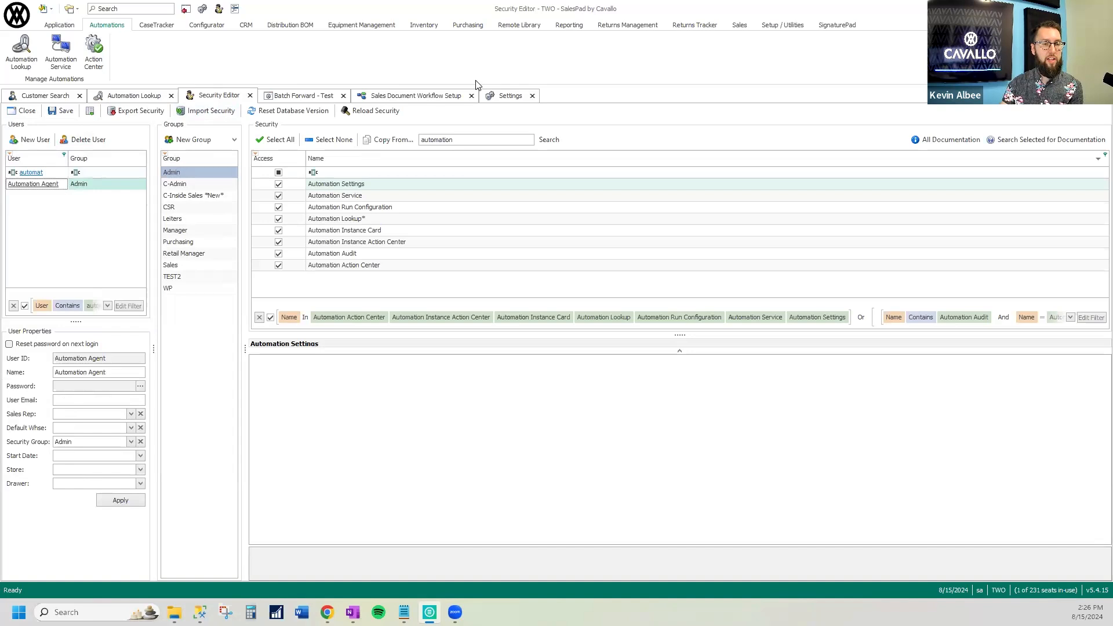
Compare the Automation Agent User Name setting with the Automation Agent user's security group in the Security Editor
{"action": "left_click", "coordinate": [510, 97]}
{"action": "left_click", "coordinate": [245, 182]}
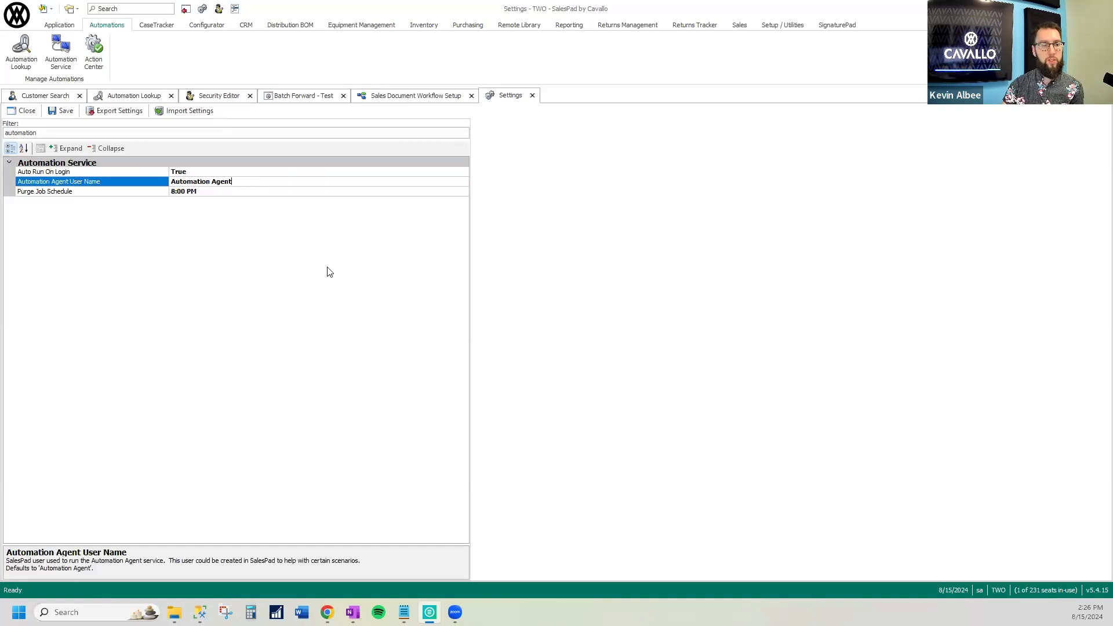
{"action": "left_click_drag", "start_coordinate": [240, 181], "coordinate": [150, 184]}
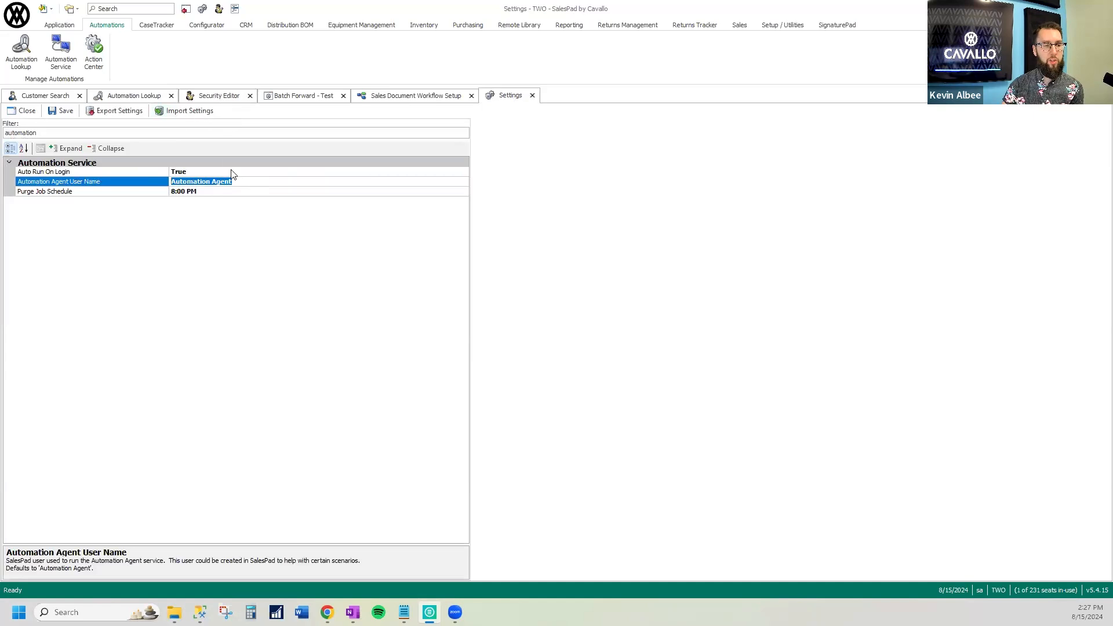
{"action": "left_click", "coordinate": [215, 93]}
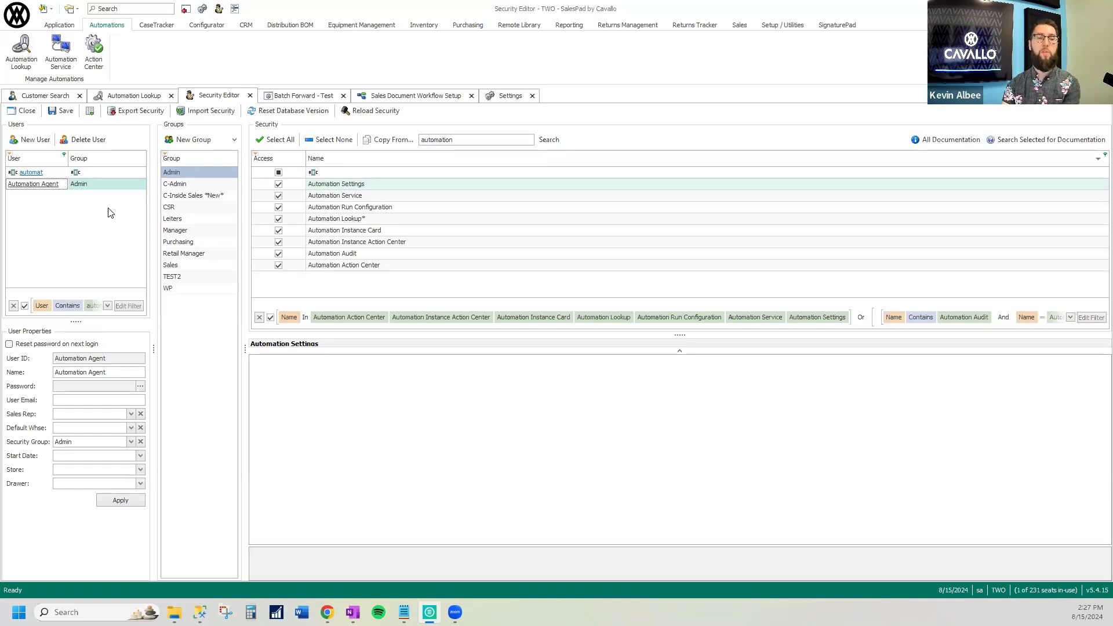
{"action": "left_click", "coordinate": [102, 188]}
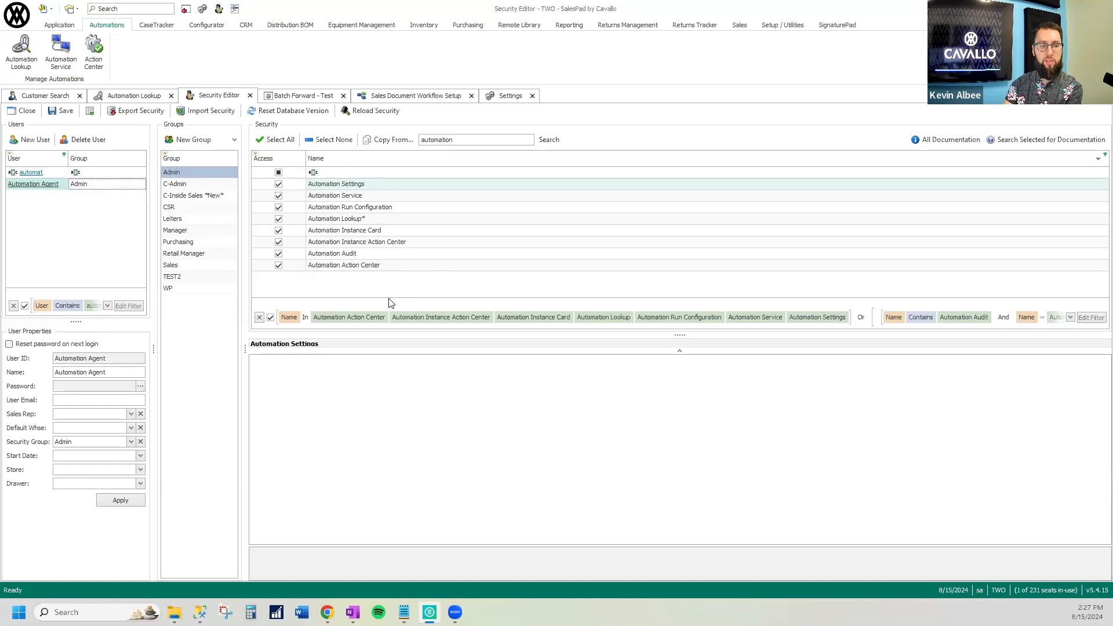
Search for and open Smart Printing Maintenance
{"action": "left_click", "coordinate": [506, 99]}
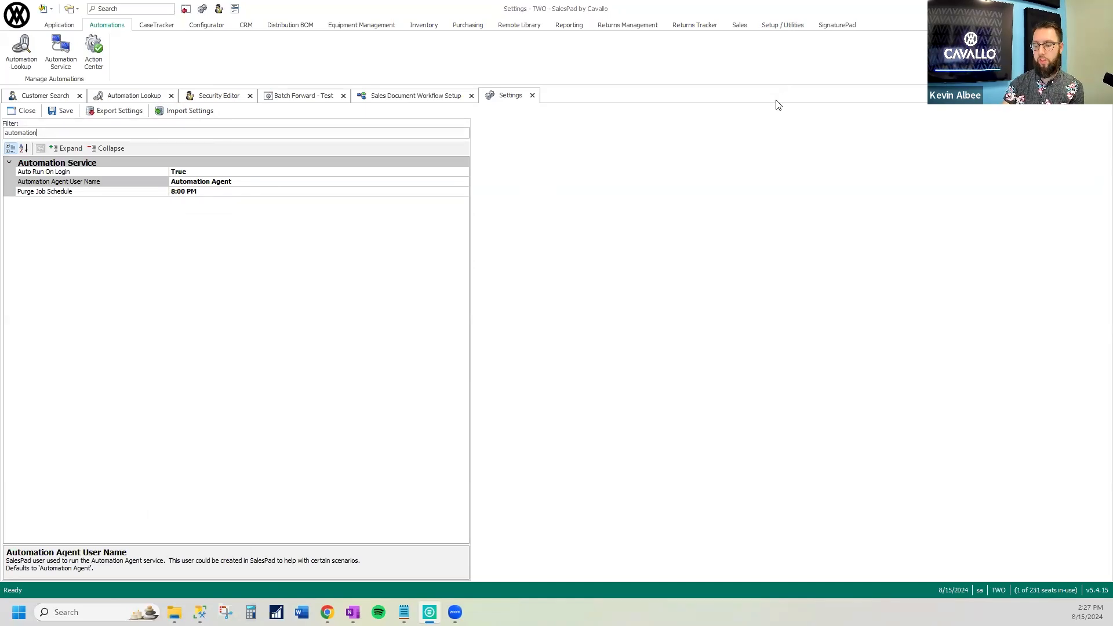
{"action": "left_click", "coordinate": [778, 26]}
{"action": "left_click", "coordinate": [136, 9]}
{"action": "type", "text": "smar"}
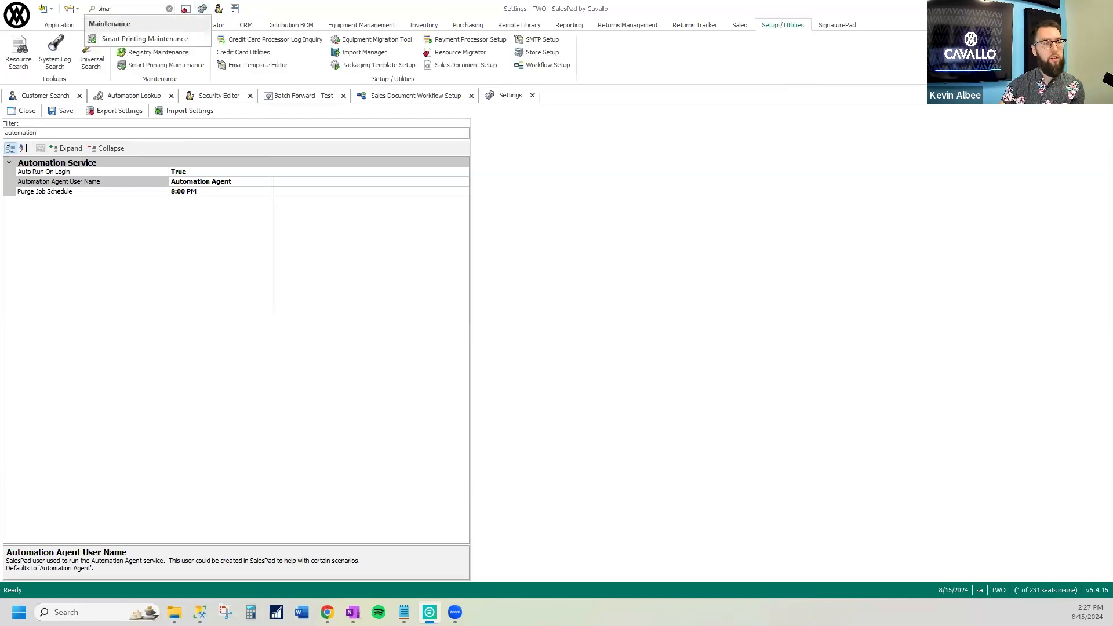
{"action": "left_click", "coordinate": [144, 40]}
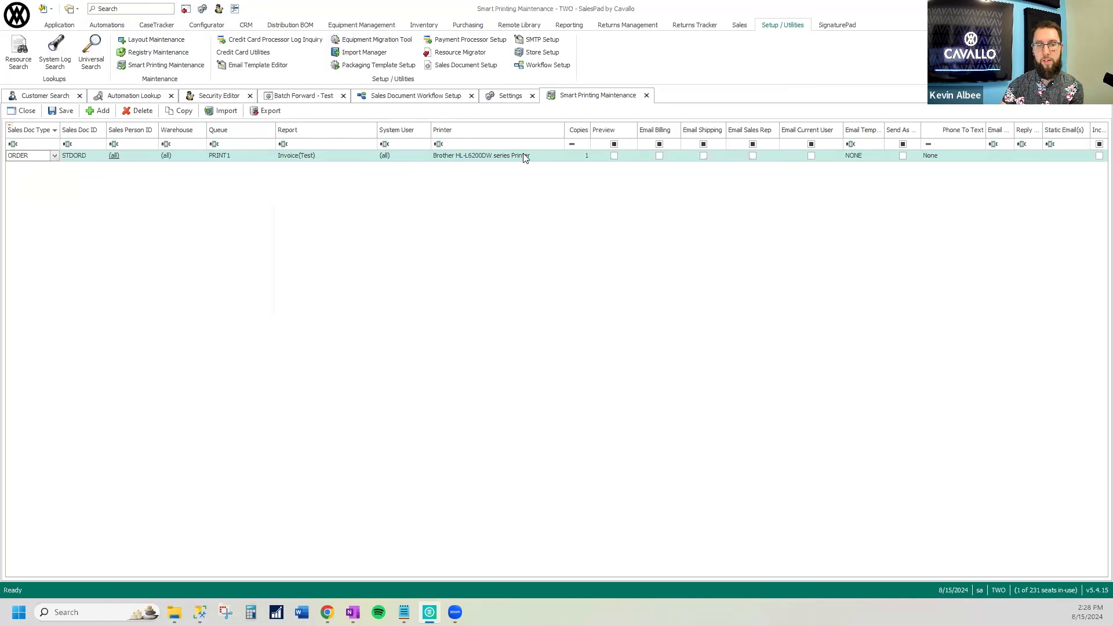
Inspect the available printers for the STDORD order's PRINT1 queue entry and close Smart Printing Maintenance
{"action": "left_click", "coordinate": [457, 162]}
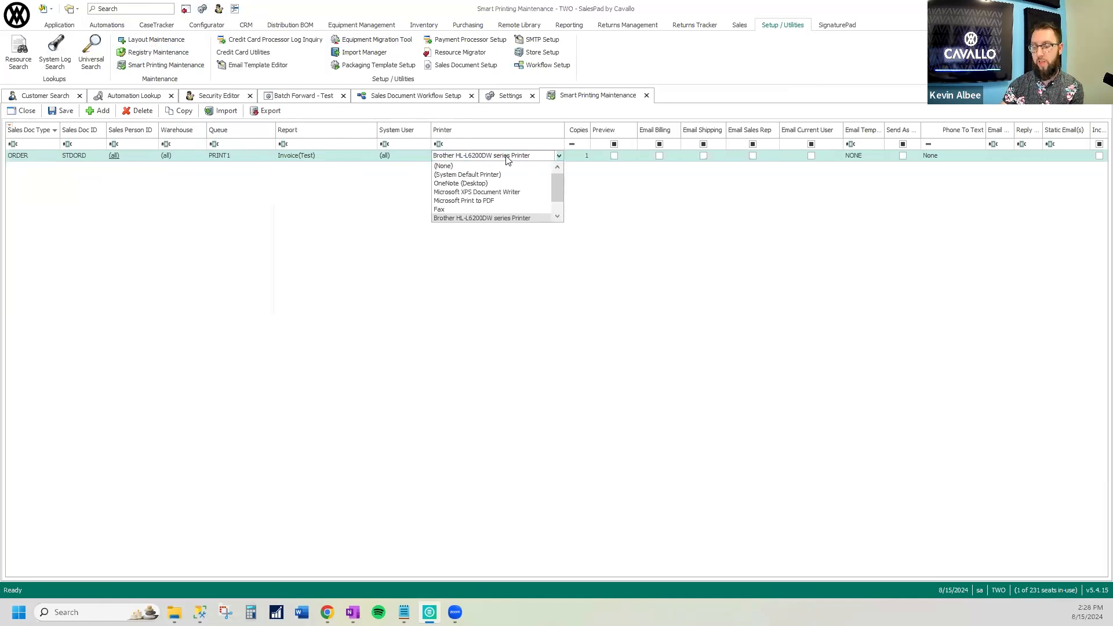
{"action": "left_click", "coordinate": [506, 159]}
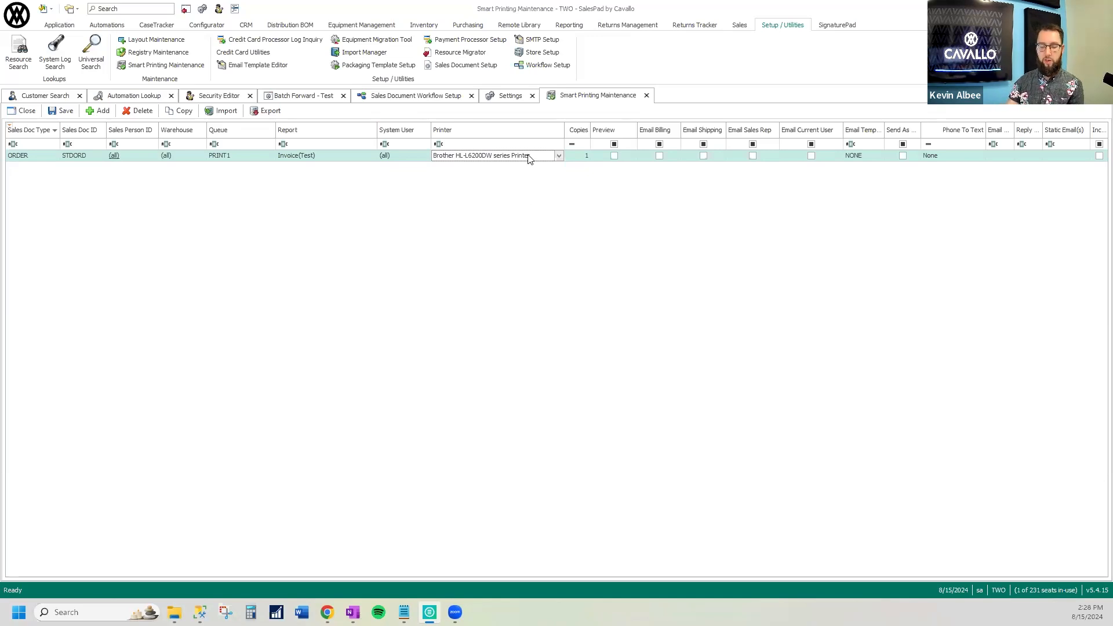
{"action": "left_click", "coordinate": [646, 95]}
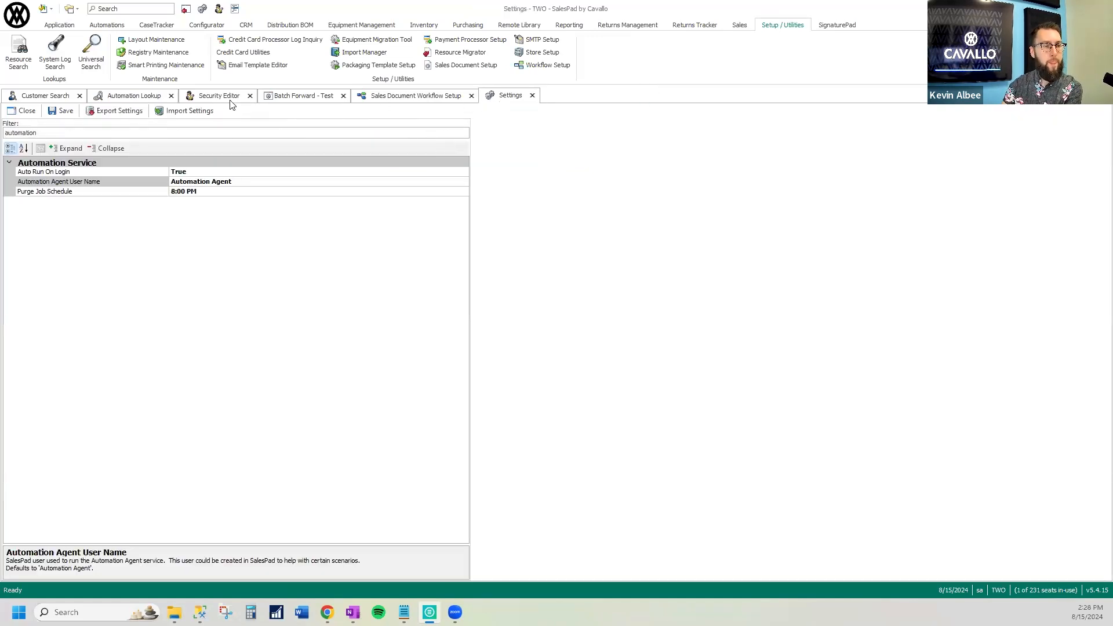
Start a new automation from the Automation Lookup and name it "Transfer to Invoice - Test"
{"action": "left_click", "coordinate": [153, 96]}
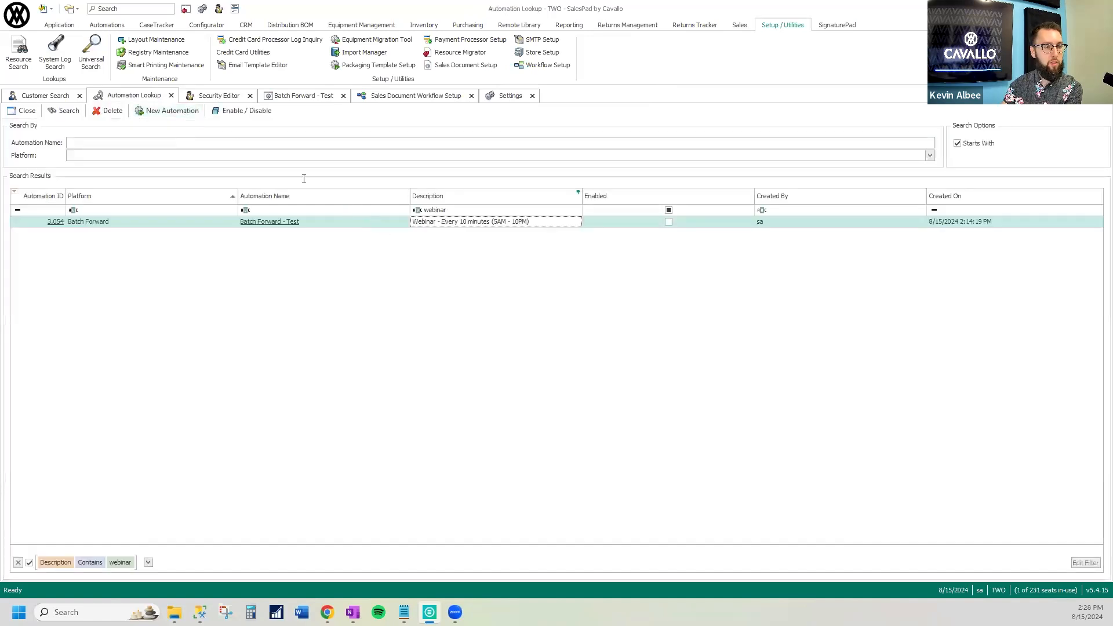
{"action": "left_click", "coordinate": [168, 111]}
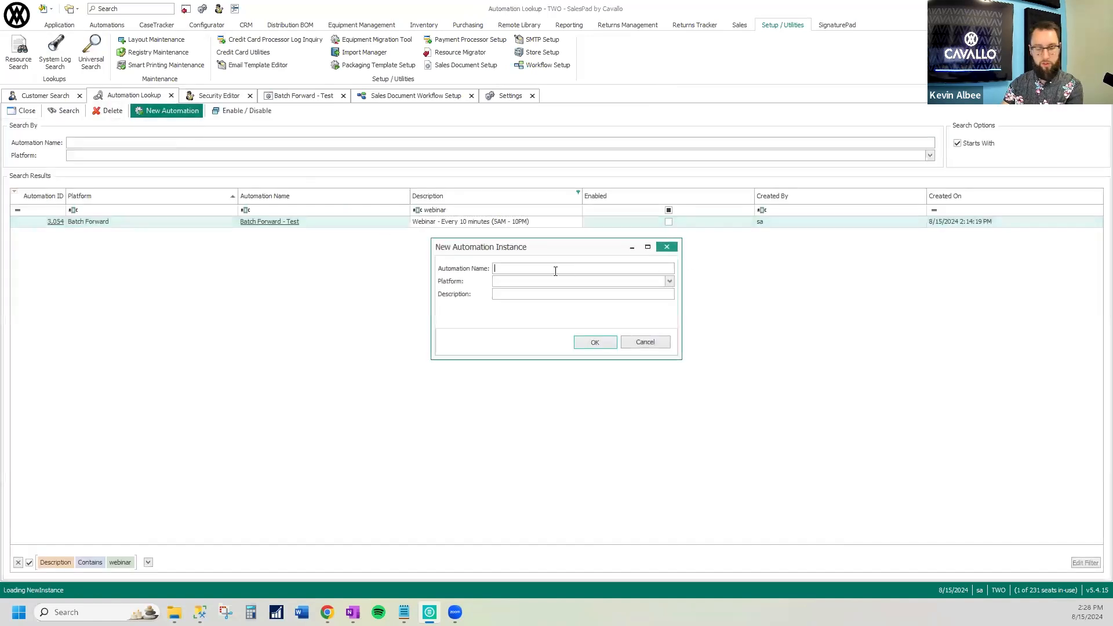
{"action": "type", "text": "Transfer to Invoice - Test"}
{"action": "key", "text": "Tab"}
{"action": "key", "text": "Tab"}
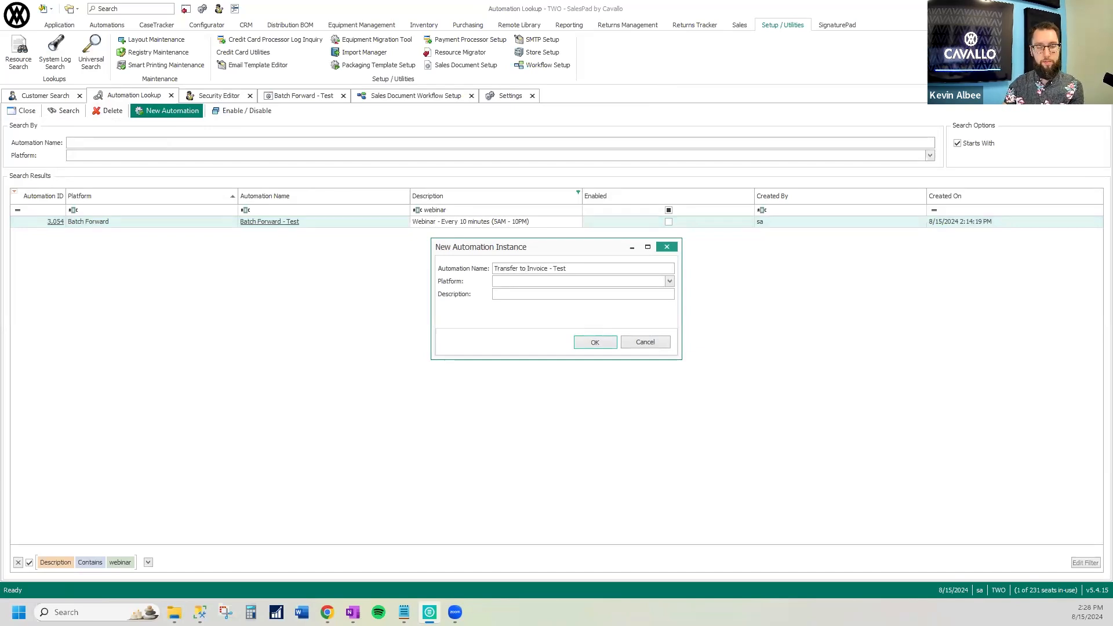
Set the new automation's platform to Transfer To Invoice and its description to "Webinar", and create it
{"action": "left_click", "coordinate": [550, 282]}
{"action": "type", "text": "Transfer Quote To Order"}
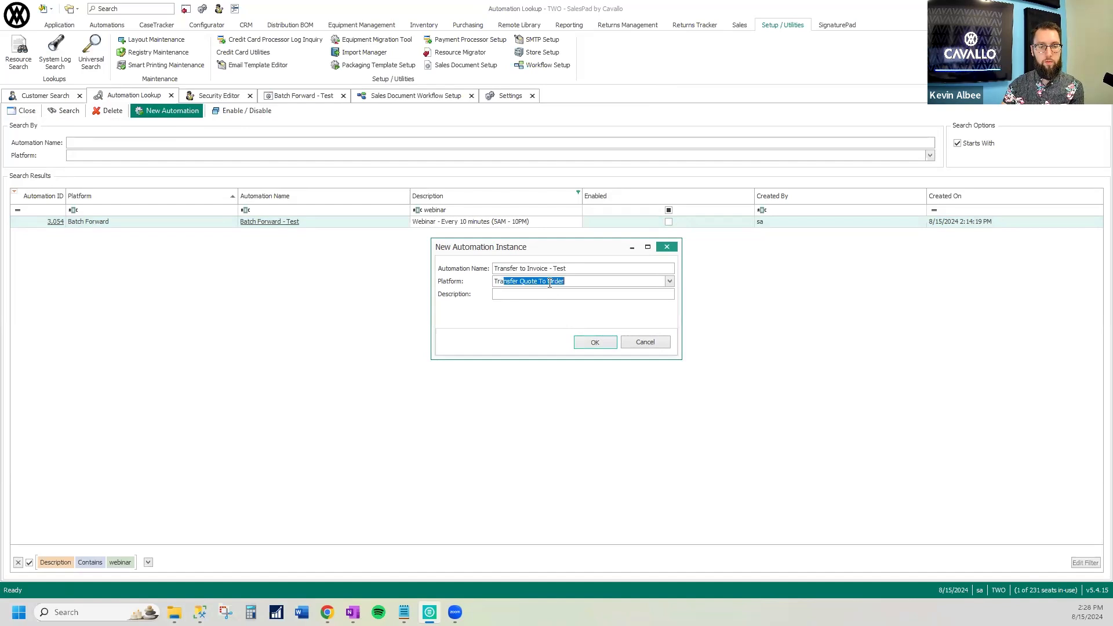
{"action": "left_click", "coordinate": [669, 282]}
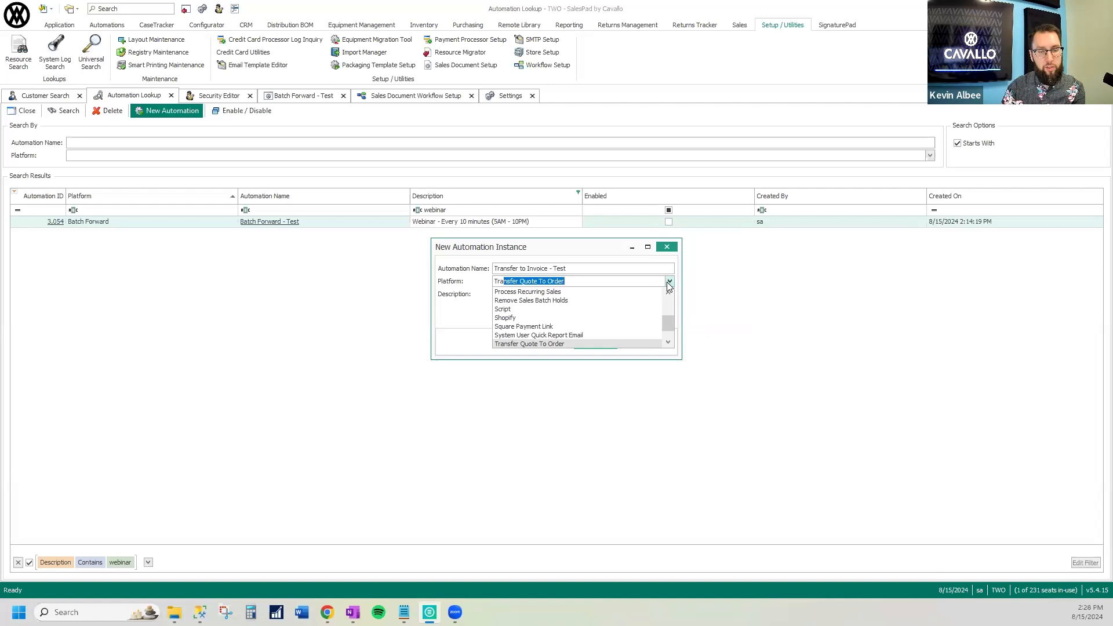
{"action": "left_click", "coordinate": [668, 343]}
{"action": "left_click", "coordinate": [668, 343]}
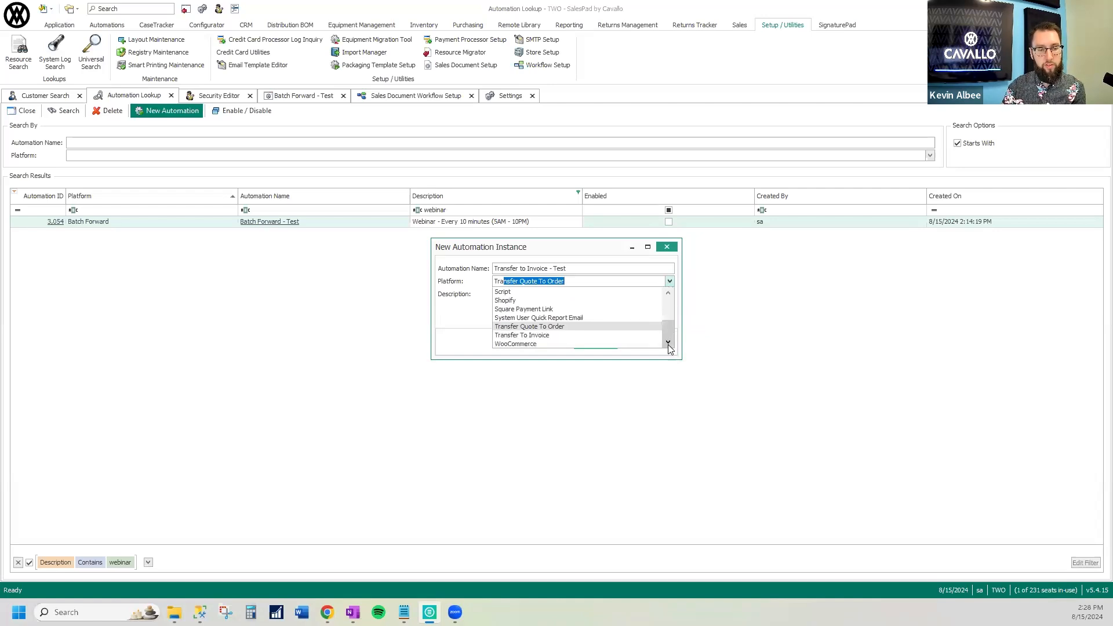
{"action": "left_click", "coordinate": [577, 336]}
{"action": "left_click", "coordinate": [551, 300]}
{"action": "type", "text": "Webinar"}
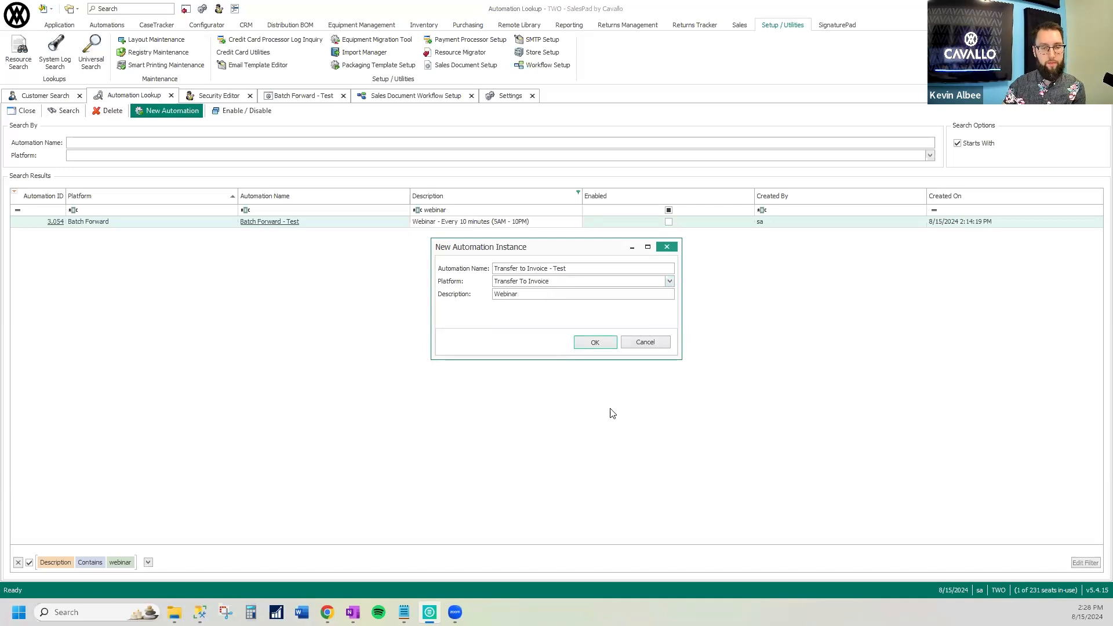
{"action": "left_click", "coordinate": [597, 344]}
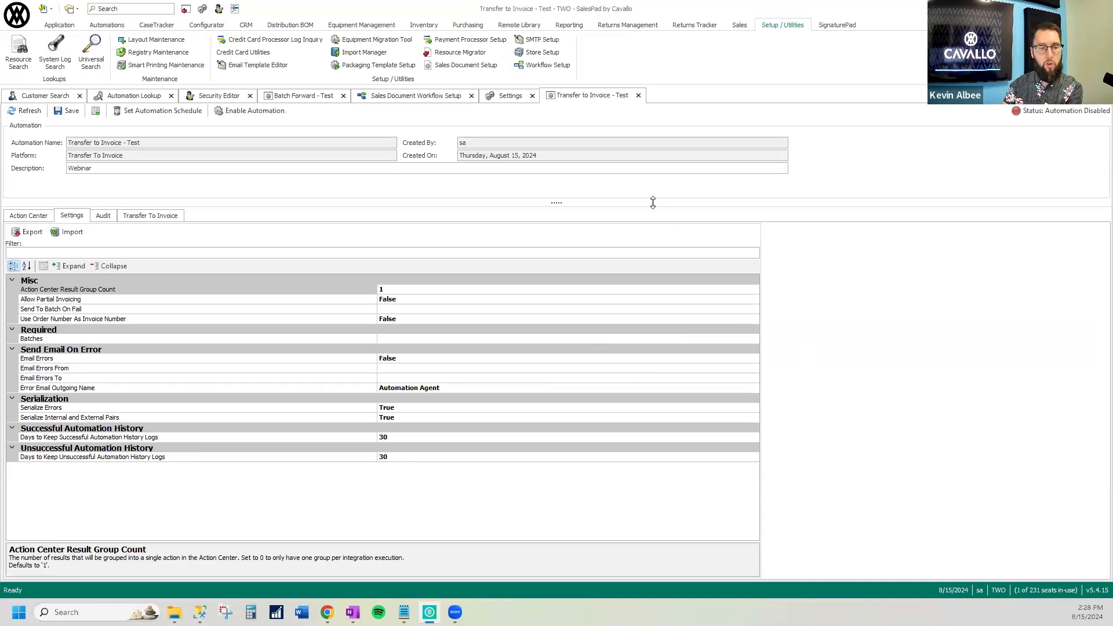
Set the automation's required Batches setting to ORDER|ABDB|RDY TO INVOICE
{"action": "left_click", "coordinate": [423, 338]}
{"action": "left_click", "coordinate": [752, 338]}
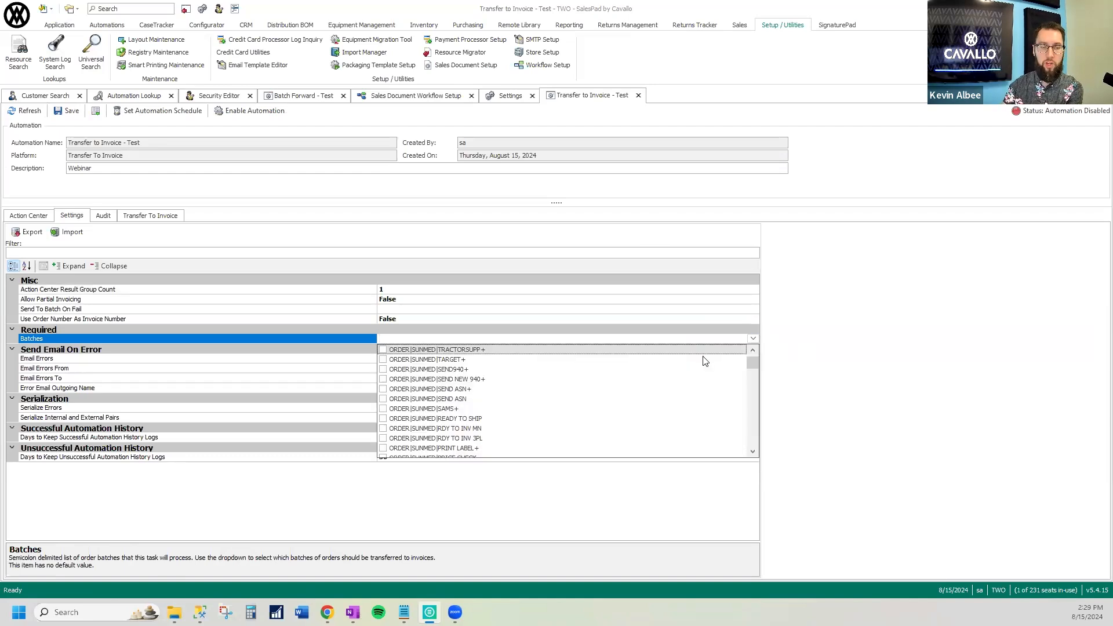
{"action": "scroll", "coordinate": [606, 386], "scroll_direction": "down", "scroll_amount": 5}
{"action": "scroll", "coordinate": [605, 387], "scroll_direction": "down", "scroll_amount": 5}
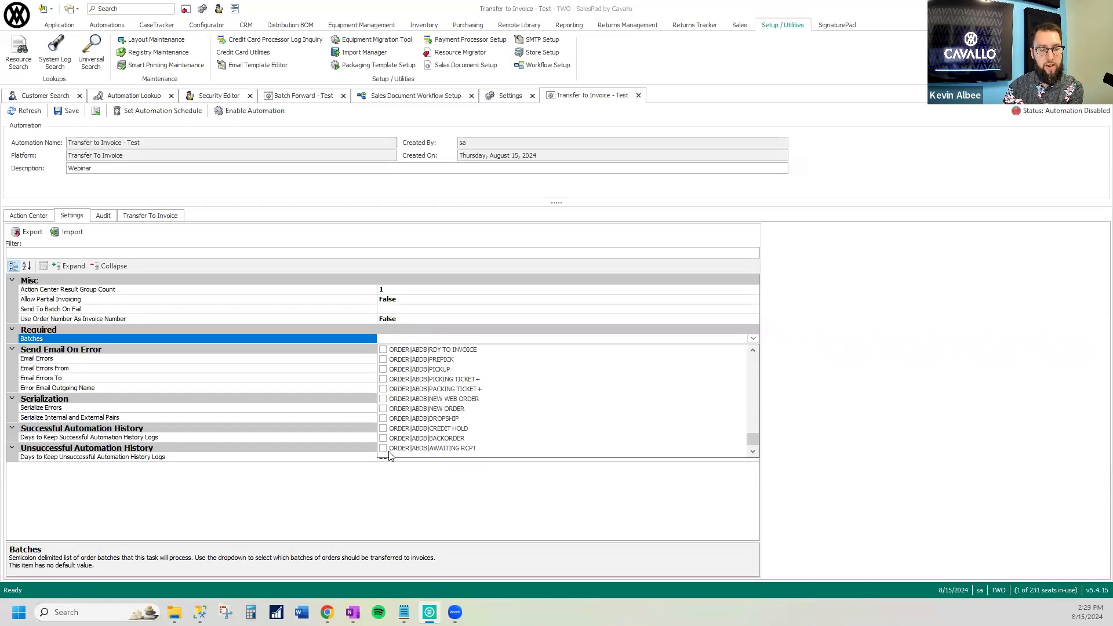
{"action": "left_click", "coordinate": [383, 350]}
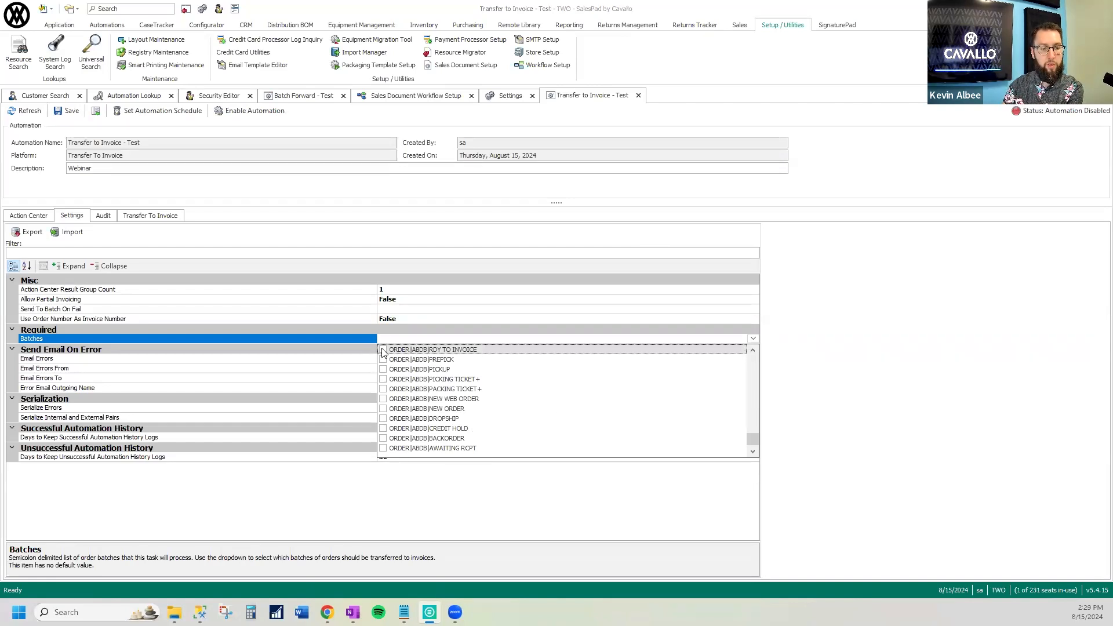
{"action": "left_click", "coordinate": [438, 341]}
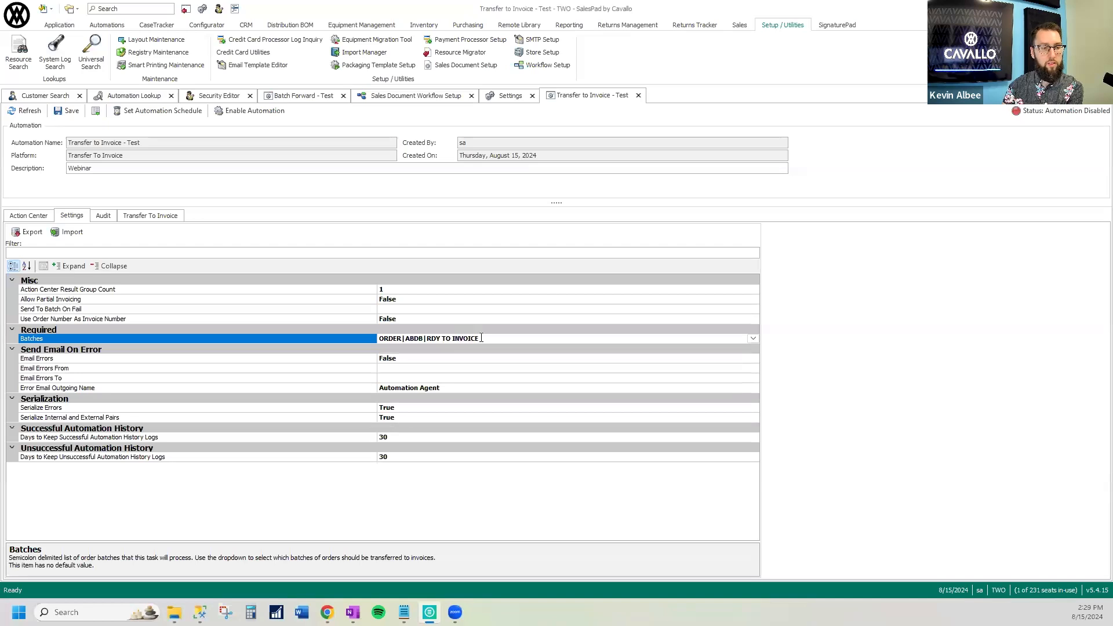
Start the automation's schedule, naming it "Daily" with the frequency type Once A Day
{"action": "left_click", "coordinate": [158, 111]}
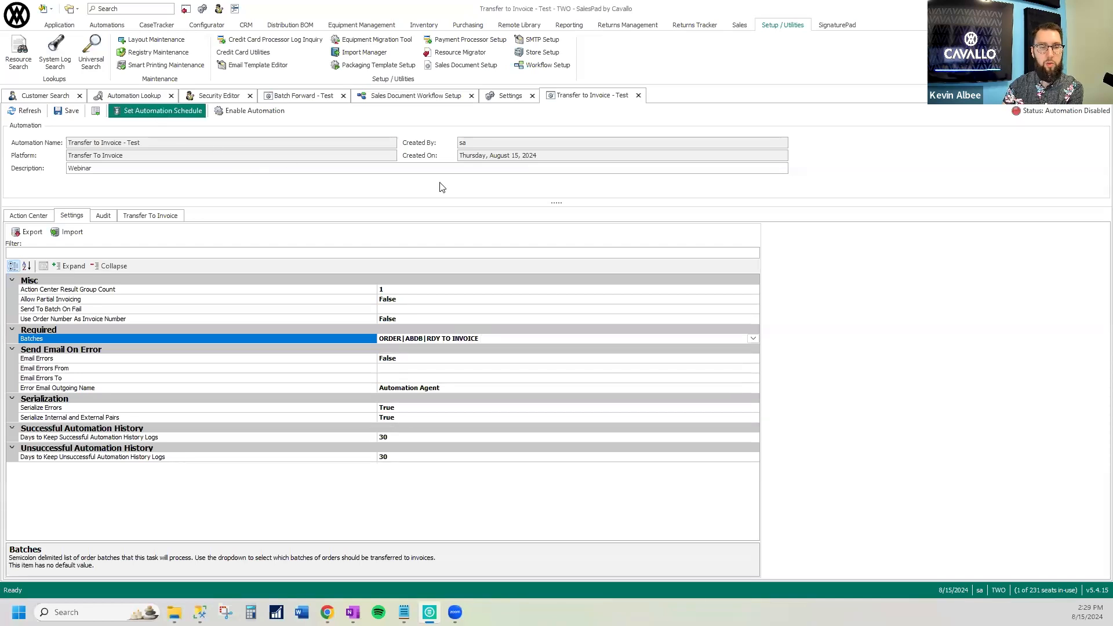
{"action": "left_click_drag", "start_coordinate": [254, 50], "coordinate": [613, 129]}
{"action": "left_click", "coordinate": [499, 157]}
{"action": "type", "text": "Daily"}
{"action": "key", "text": "Tab"}
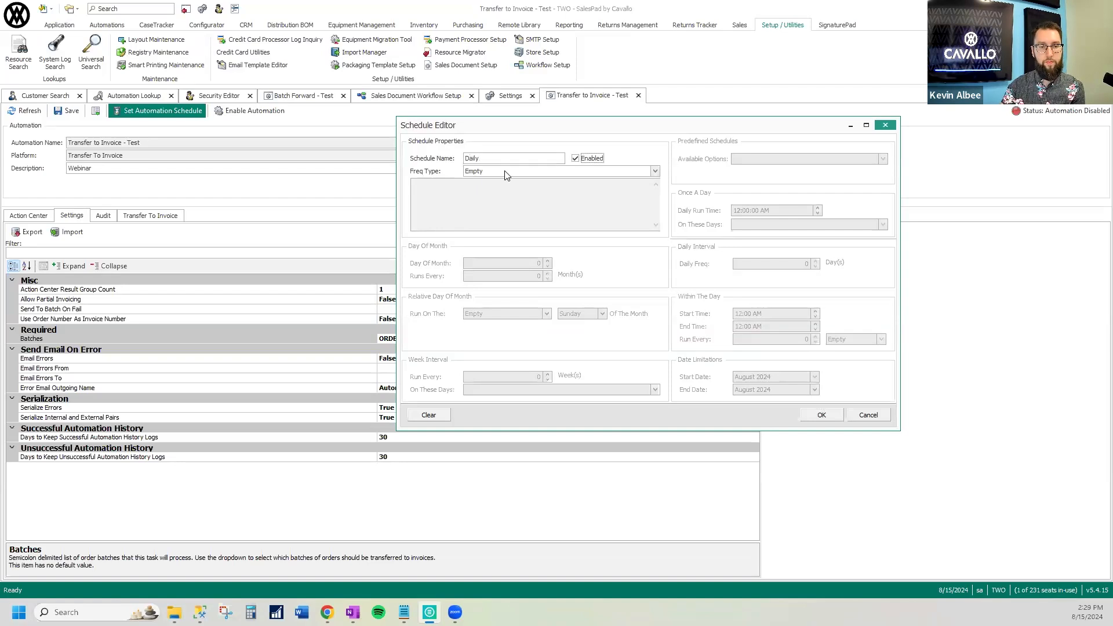
{"action": "left_click", "coordinate": [506, 171]}
{"action": "left_click", "coordinate": [522, 226]}
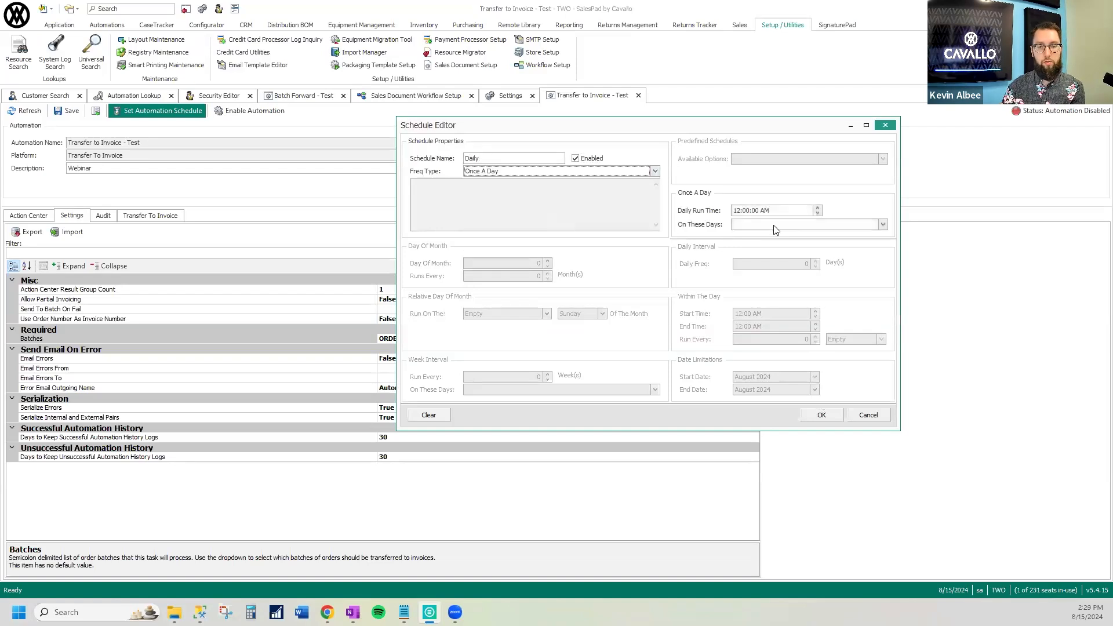
Set the schedule's daily run time to 8:00 PM on all days of the week and apply the schedule
{"action": "left_click", "coordinate": [736, 211]}
{"action": "type", "text": "8"}
{"action": "key", "text": "Right"}
{"action": "key", "text": "Right"}
{"action": "key", "text": "Right"}
{"action": "key", "text": "p"}
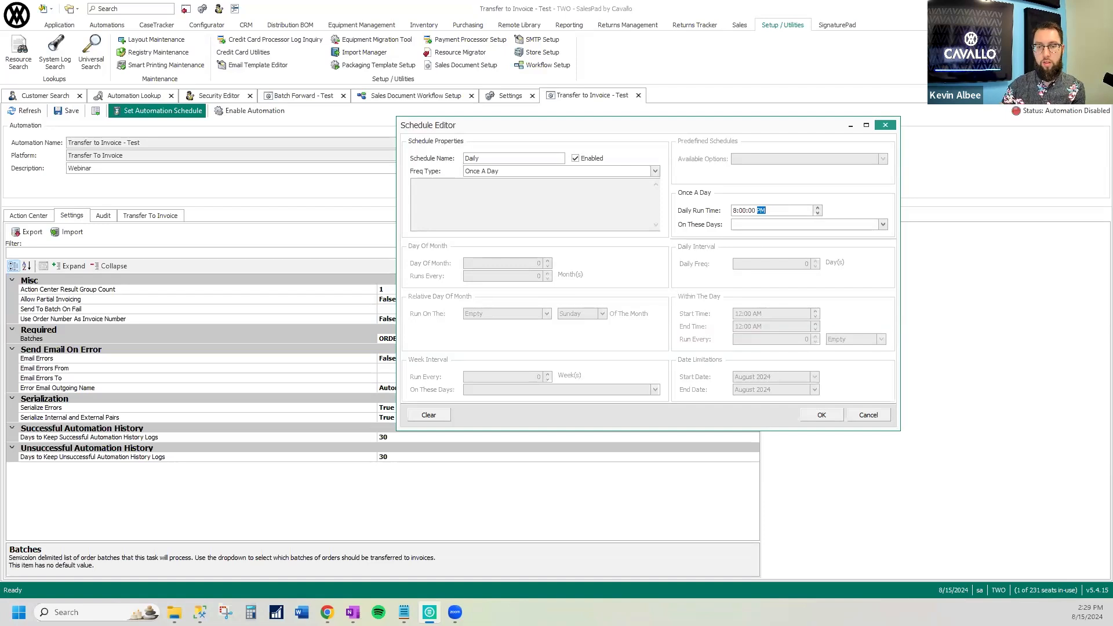
{"action": "left_click", "coordinate": [882, 224]}
{"action": "left_click", "coordinate": [755, 236]}
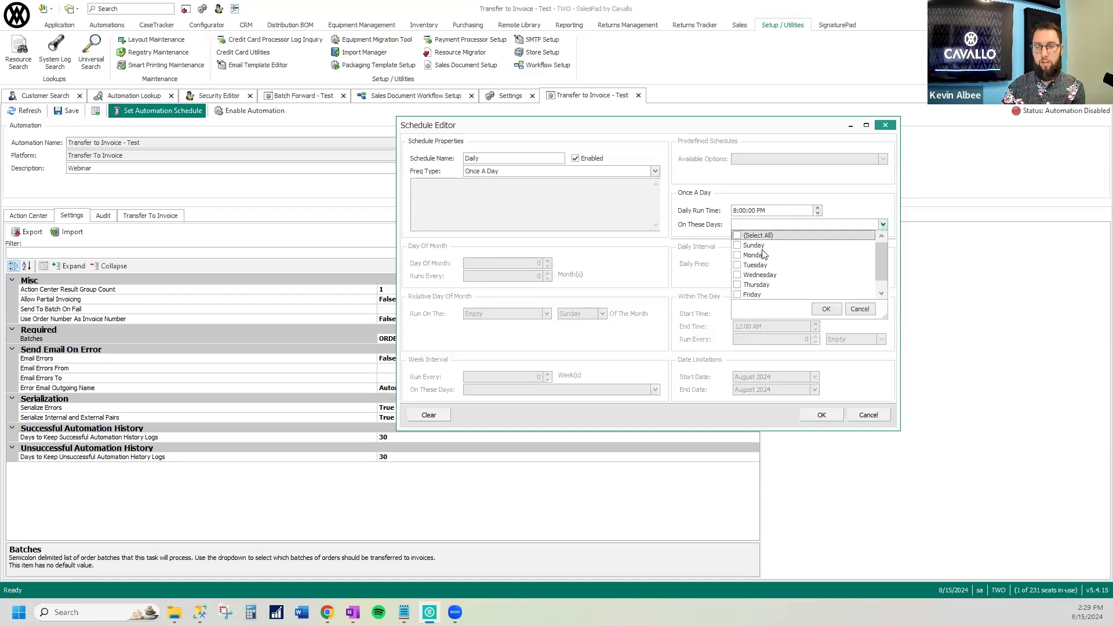
{"action": "left_click", "coordinate": [825, 311]}
{"action": "left_click", "coordinate": [822, 415]}
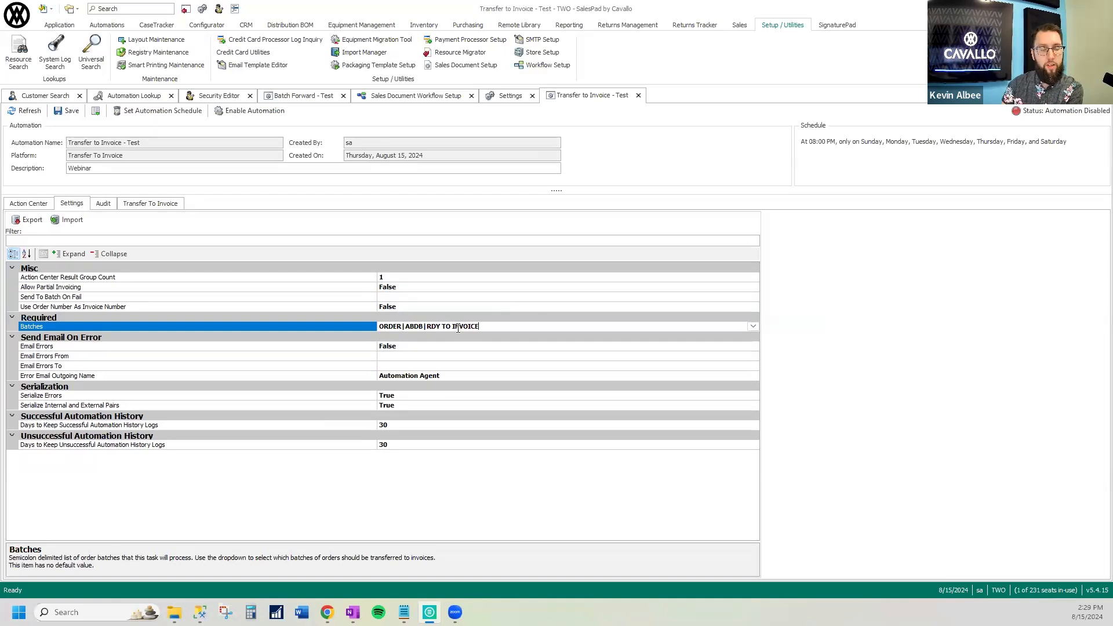
Review the descriptions of the Allow Partial Invoicing and Batches settings
{"action": "left_click", "coordinate": [324, 287]}
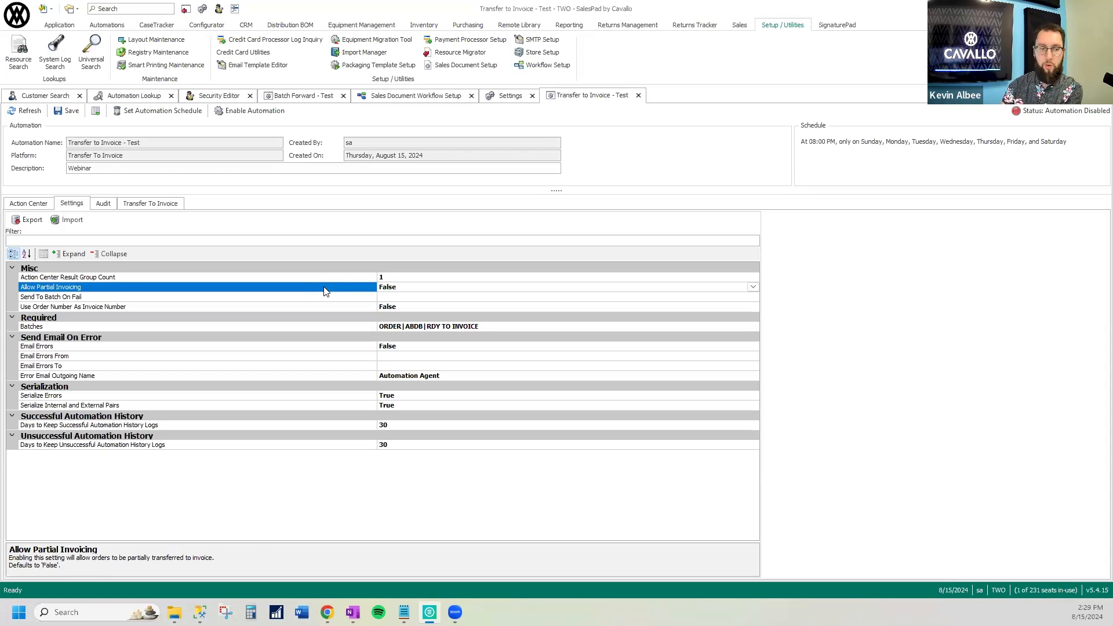
{"action": "left_click", "coordinate": [363, 327]}
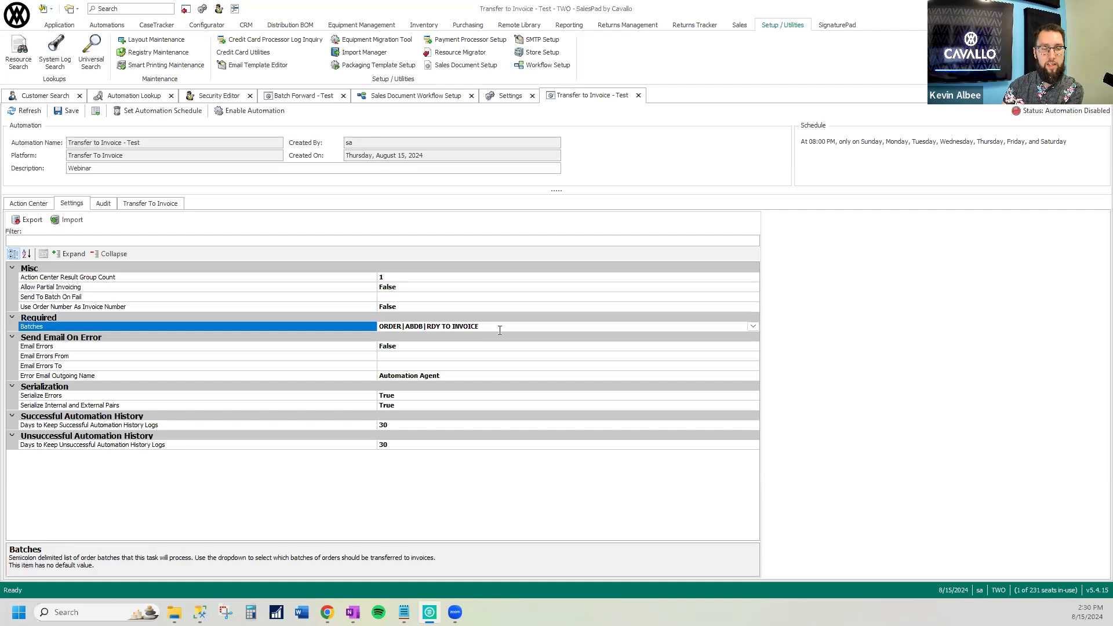
{"action": "left_click", "coordinate": [355, 287]}
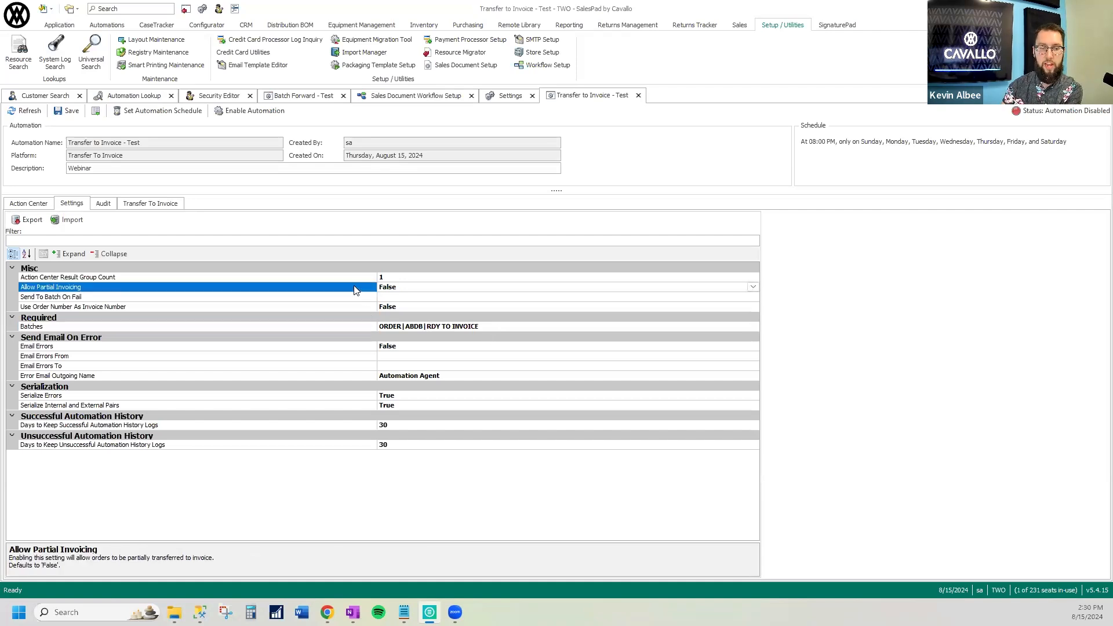
{"action": "left_click", "coordinate": [425, 288]}
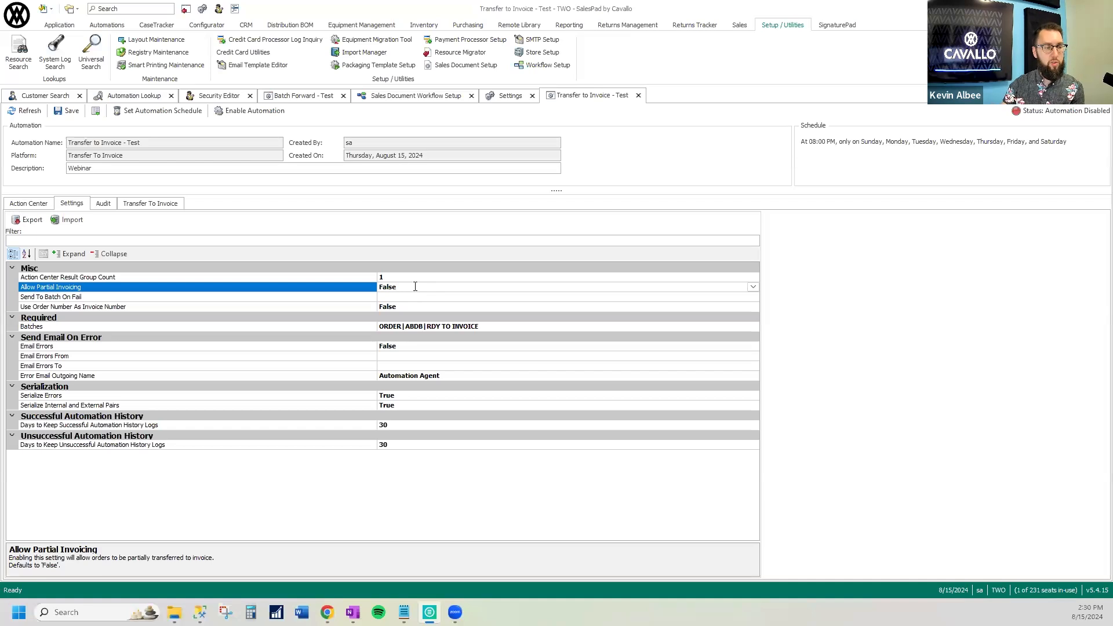
Set the Send To Batch On Fail setting to the AUTHORIZE batch
{"action": "left_click", "coordinate": [409, 299]}
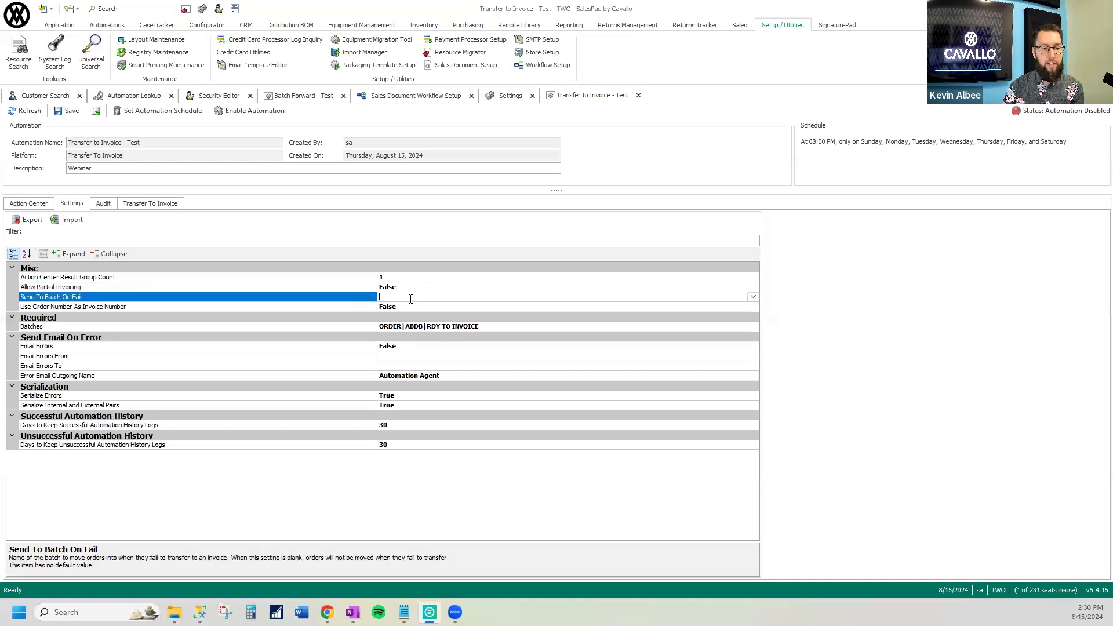
{"action": "left_click", "coordinate": [752, 298]}
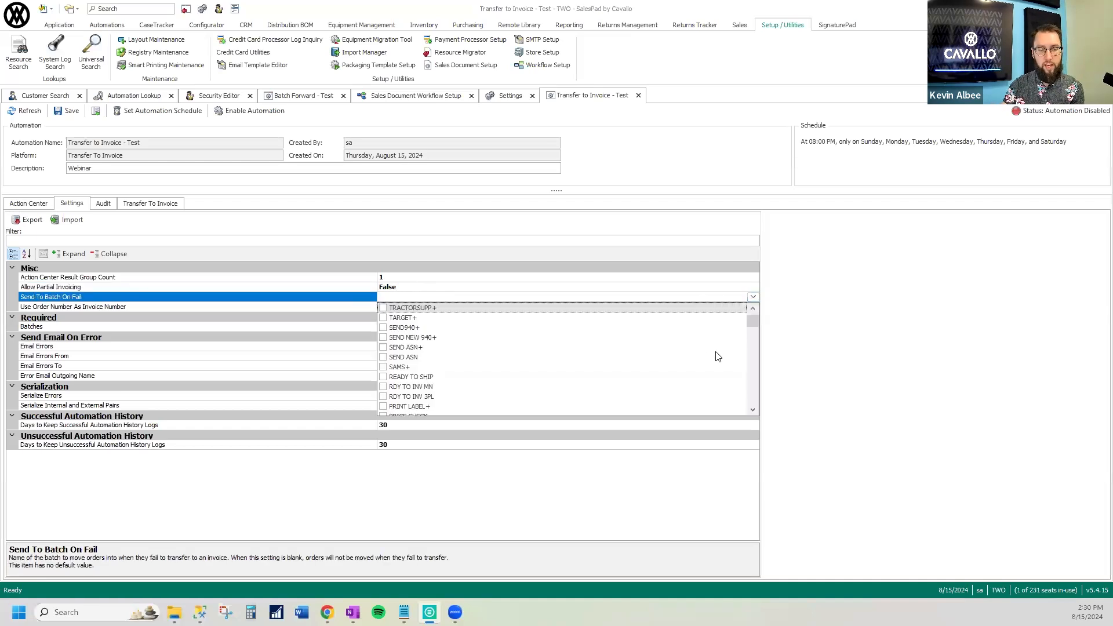
{"action": "scroll", "coordinate": [717, 355], "scroll_direction": "down", "scroll_amount": 3}
{"action": "scroll", "coordinate": [718, 356], "scroll_direction": "down", "scroll_amount": 3}
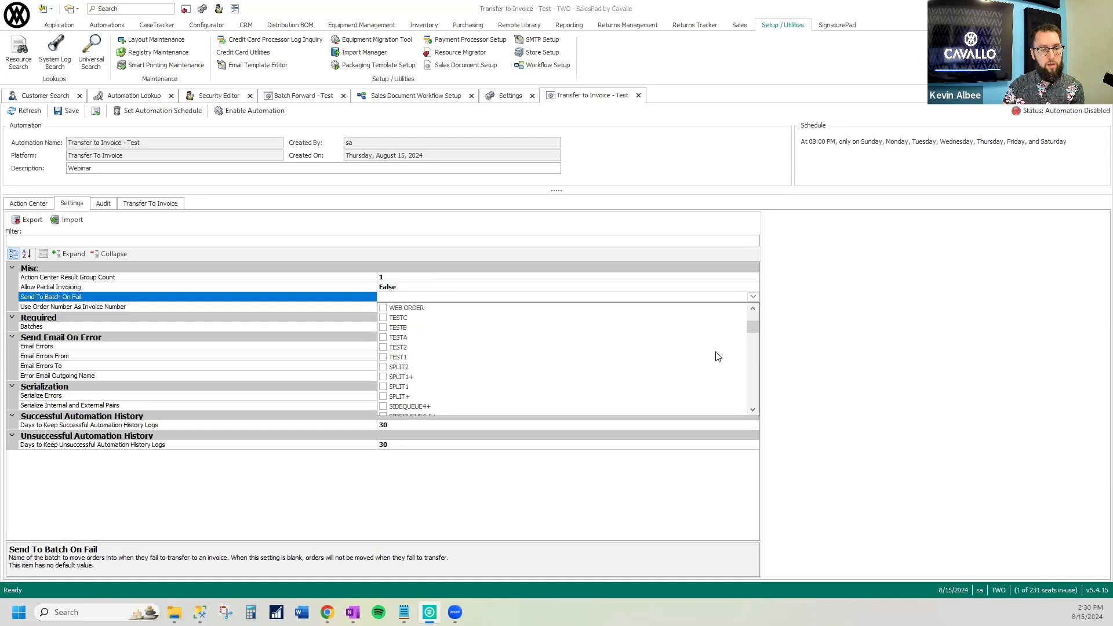
{"action": "scroll", "coordinate": [718, 356], "scroll_direction": "down", "scroll_amount": 2}
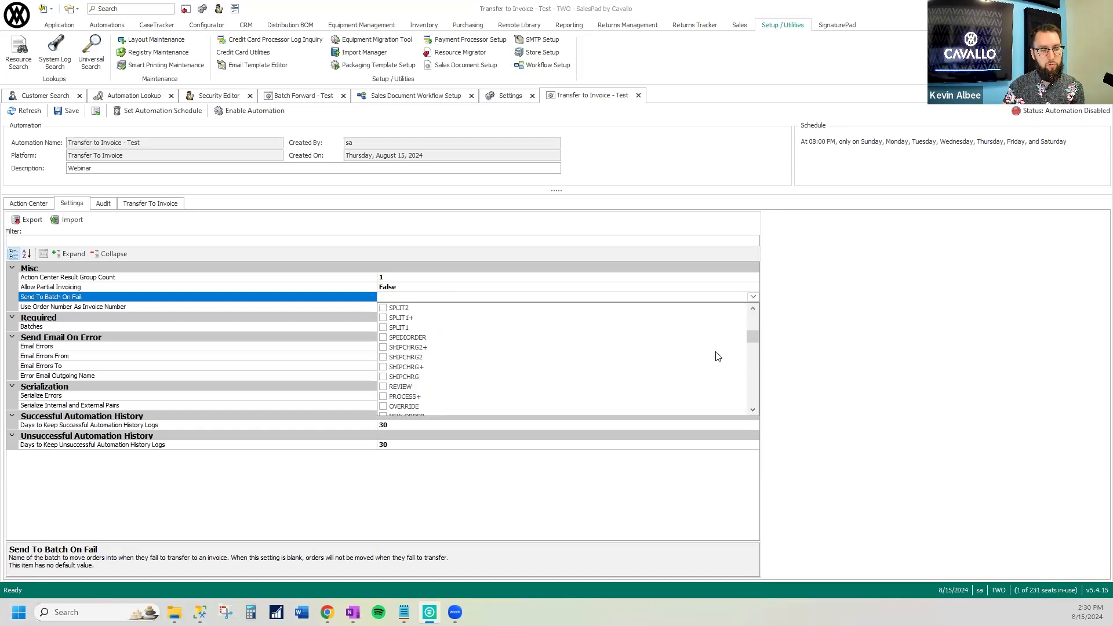
{"action": "scroll", "coordinate": [718, 357], "scroll_direction": "down", "scroll_amount": 3}
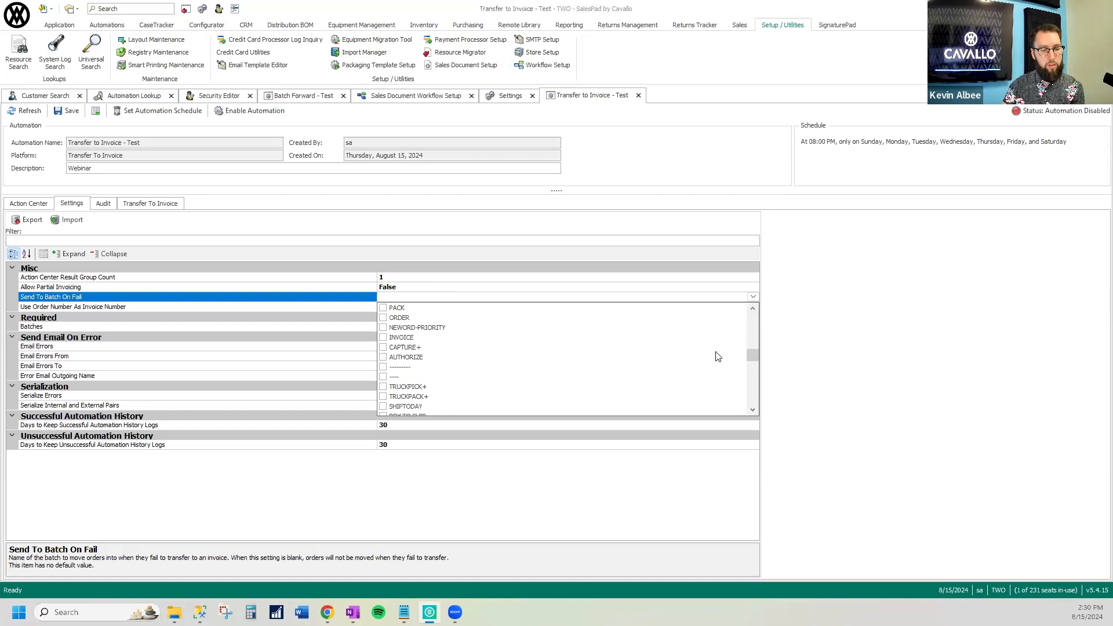
{"action": "left_click", "coordinate": [383, 357]}
{"action": "left_click", "coordinate": [448, 297]}
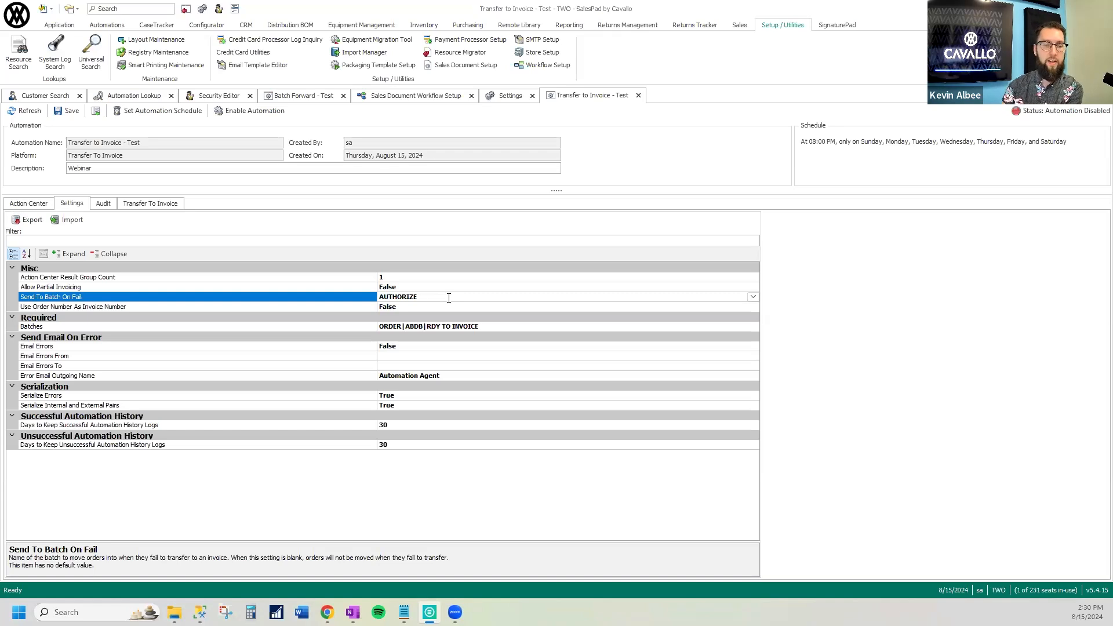
{"action": "left_click", "coordinate": [356, 326]}
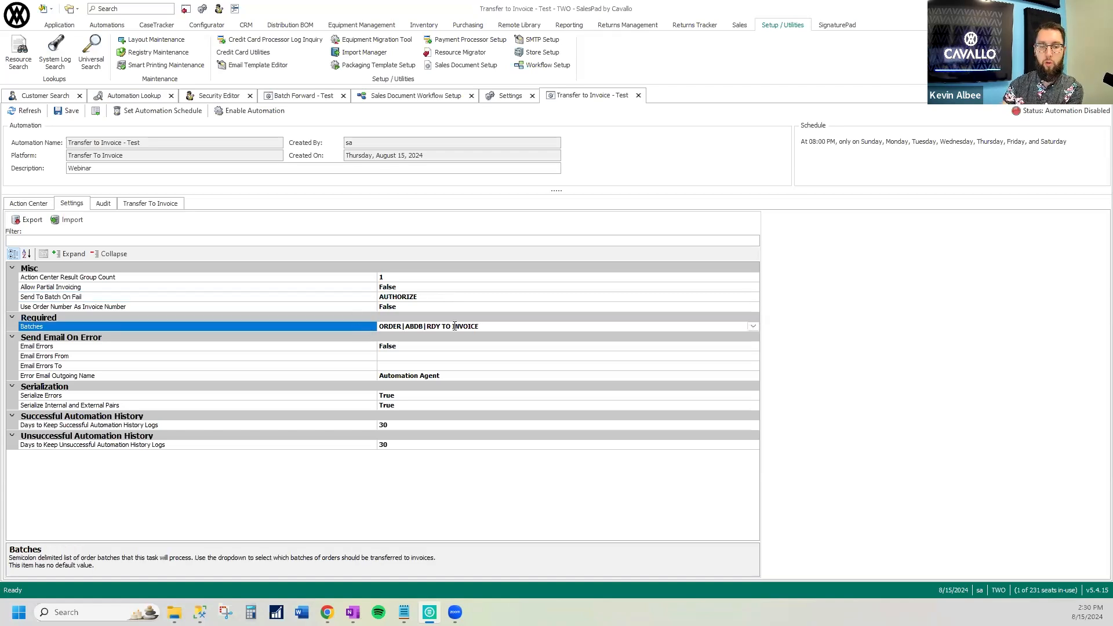
Review the Allow Partial Invoicing setting and set Send To Batch On Fail to MISSING FULLFILLMENT
{"action": "left_click", "coordinate": [333, 288]}
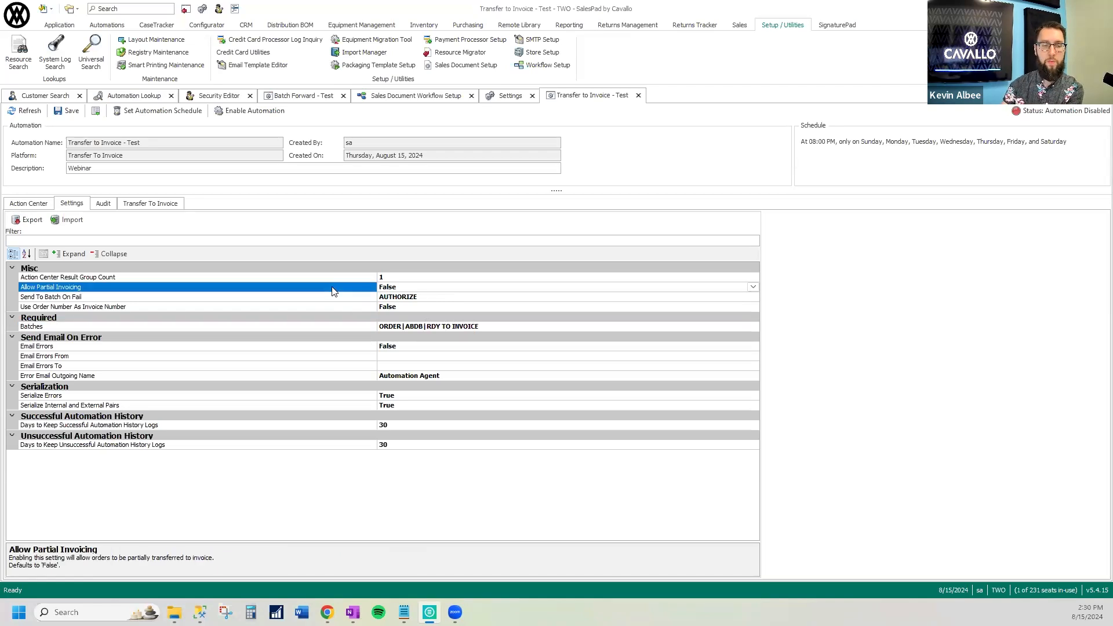
{"action": "left_click", "coordinate": [355, 298]}
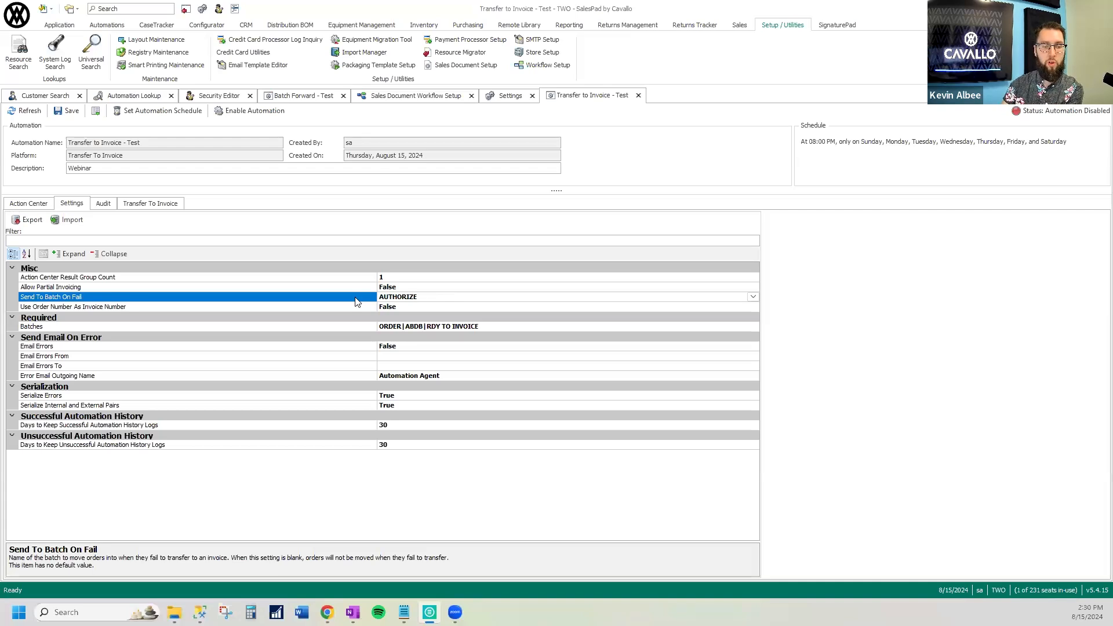
{"action": "left_click", "coordinate": [417, 297]}
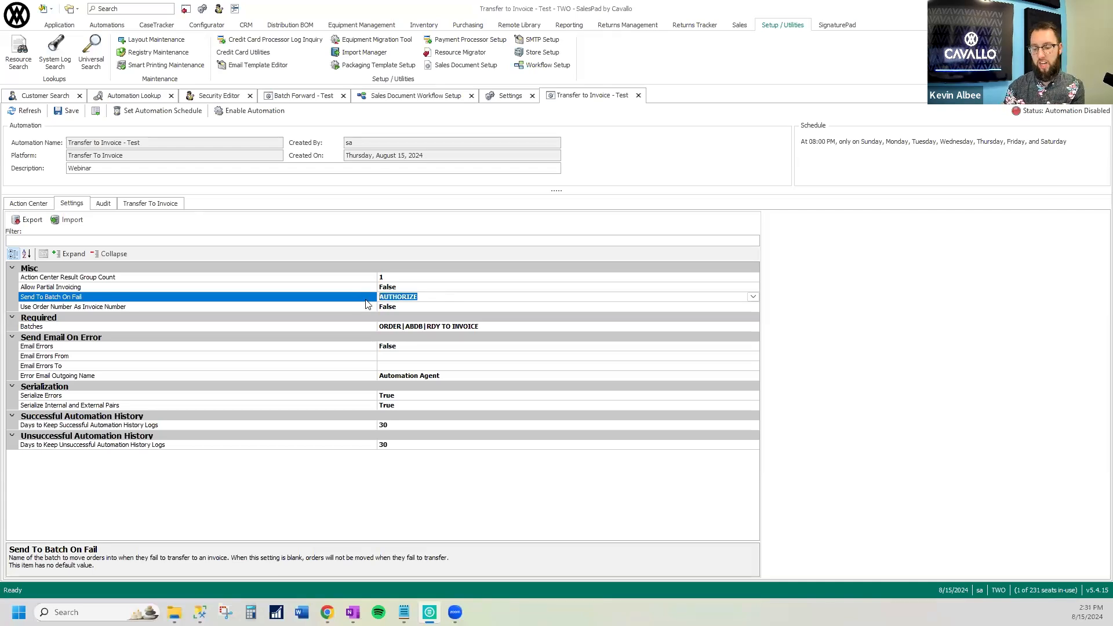
{"action": "type", "text": "MISSING FULILL"}
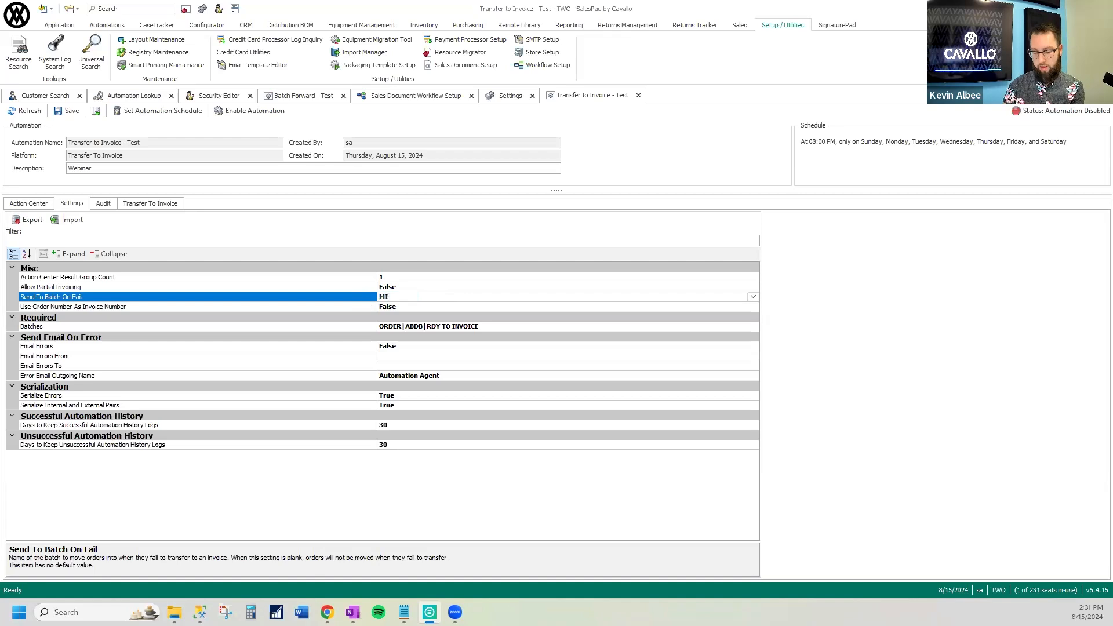
{"action": "key", "text": "BackSpace"}
{"action": "key", "text": "BackSpace"}
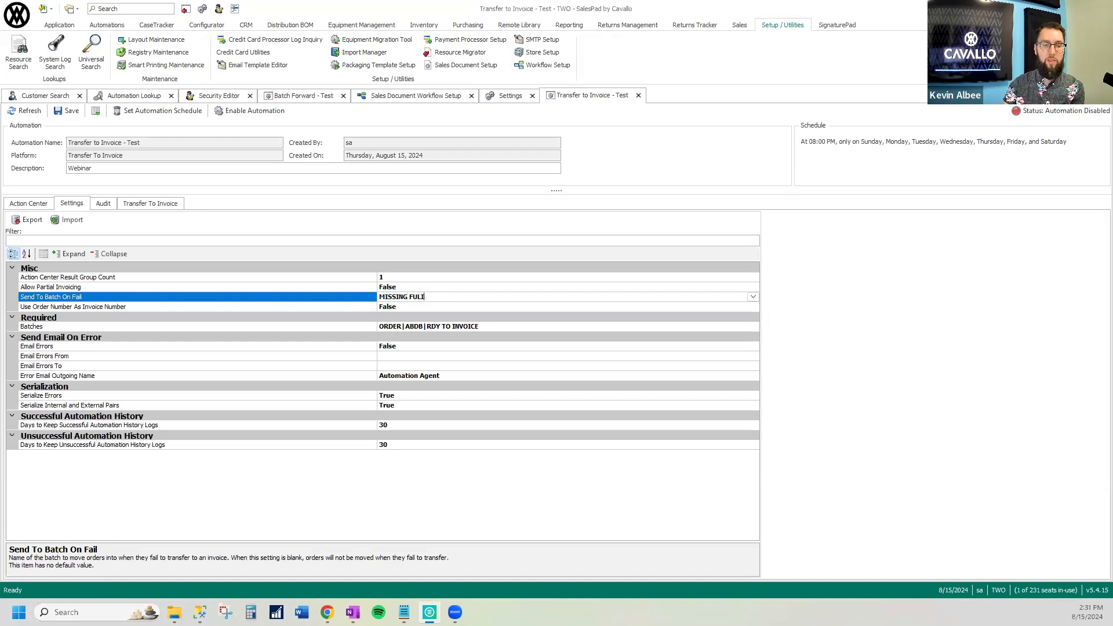
{"action": "type", "text": "FILLMENT"}
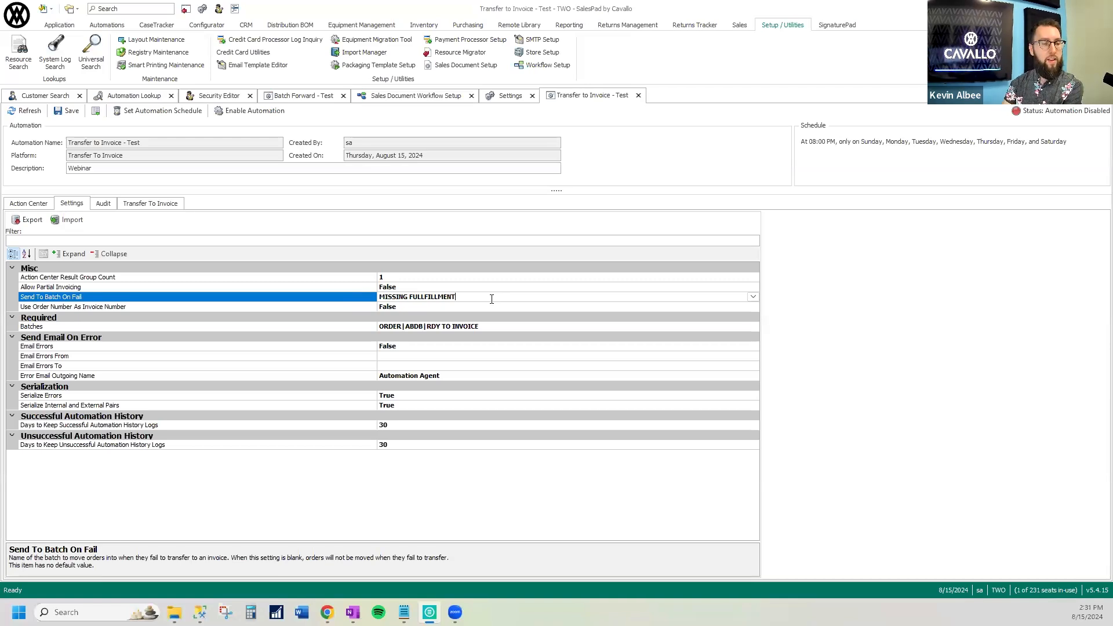
Review the Transfer to Invoice - Test automation's action center, audit history and component log
{"action": "left_click", "coordinate": [43, 205]}
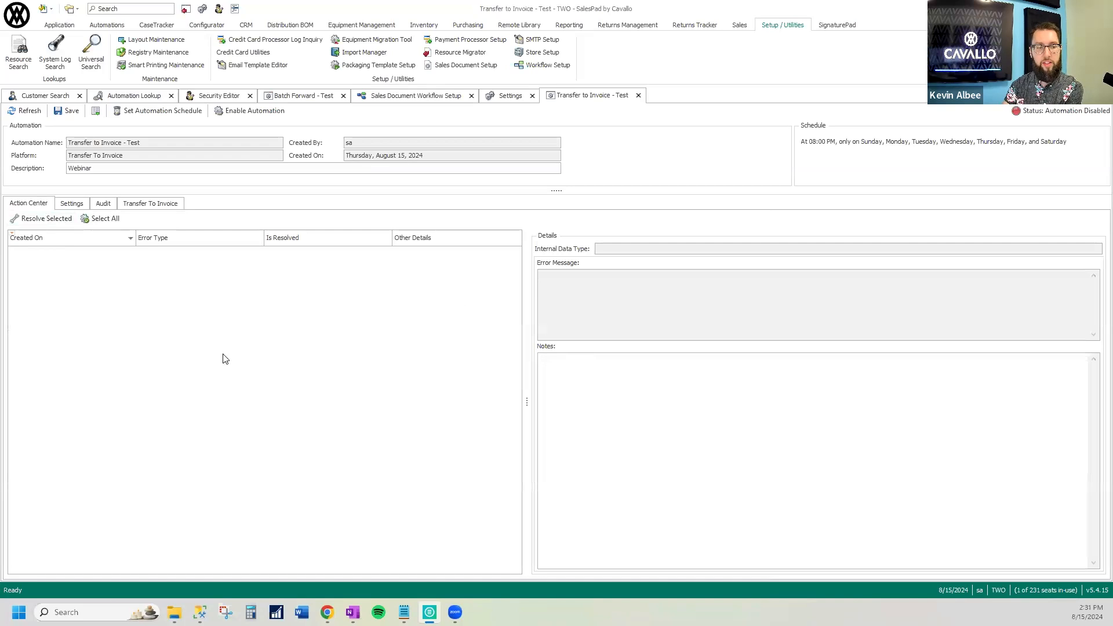
{"action": "left_click", "coordinate": [105, 204]}
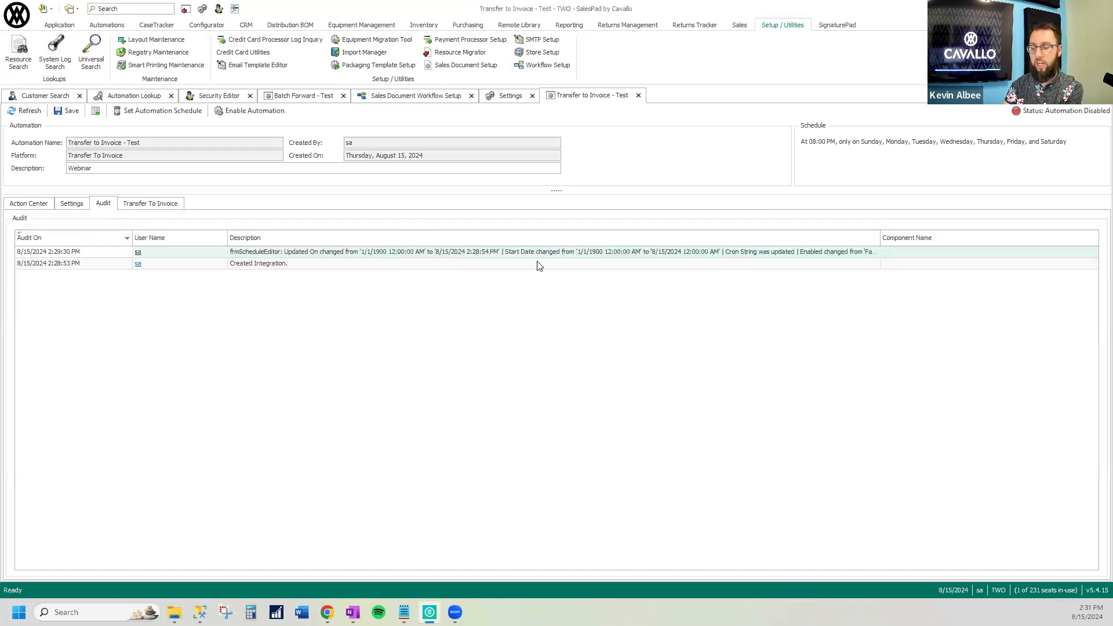
{"action": "left_click", "coordinate": [163, 206]}
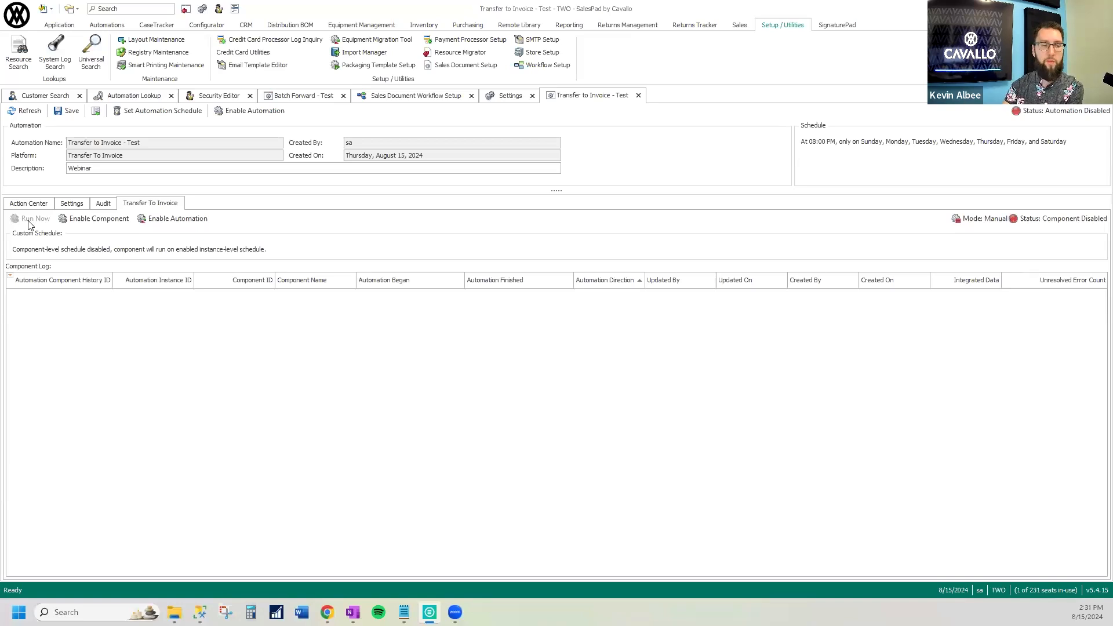
Save the changes to the Transfer to Invoice - Test automation and close its record
{"action": "left_click", "coordinate": [638, 95]}
{"action": "left_click", "coordinate": [551, 347]}
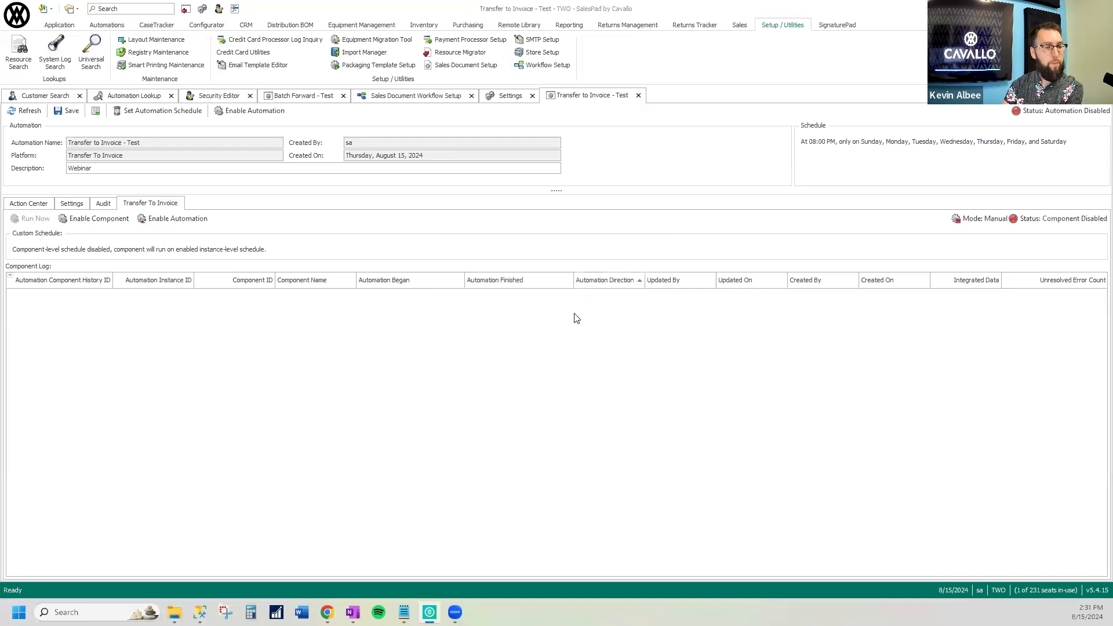
{"action": "left_click", "coordinate": [67, 113]}
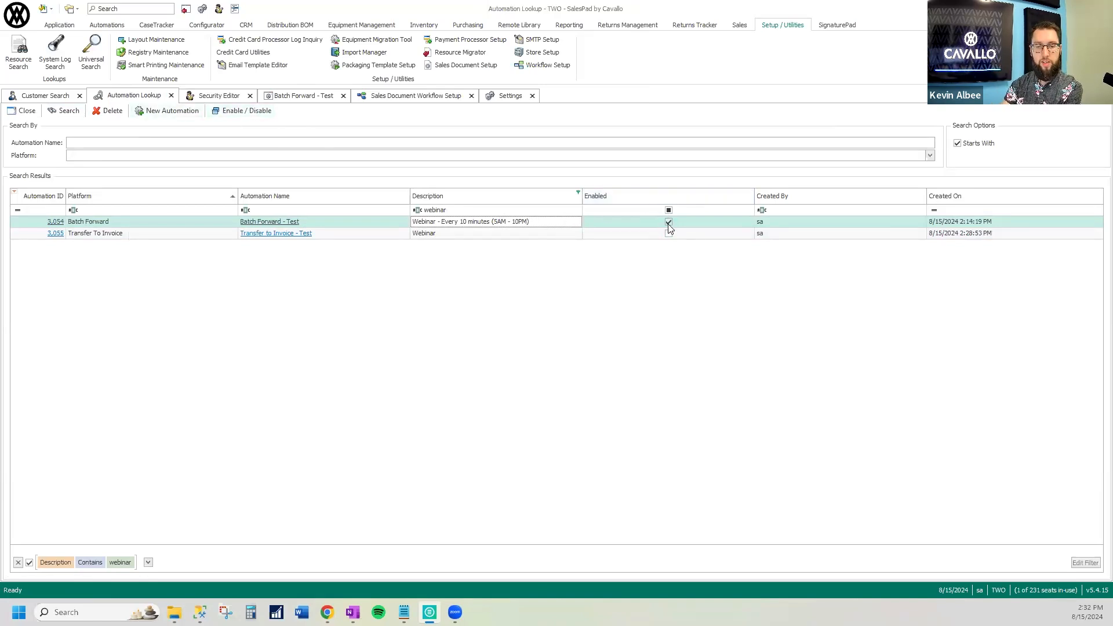
Disable the Batch Forward - Test automation from the automation lookup results and close its open record
{"action": "left_click", "coordinate": [519, 235]}
{"action": "left_click", "coordinate": [520, 225]}
{"action": "left_click", "coordinate": [257, 112]}
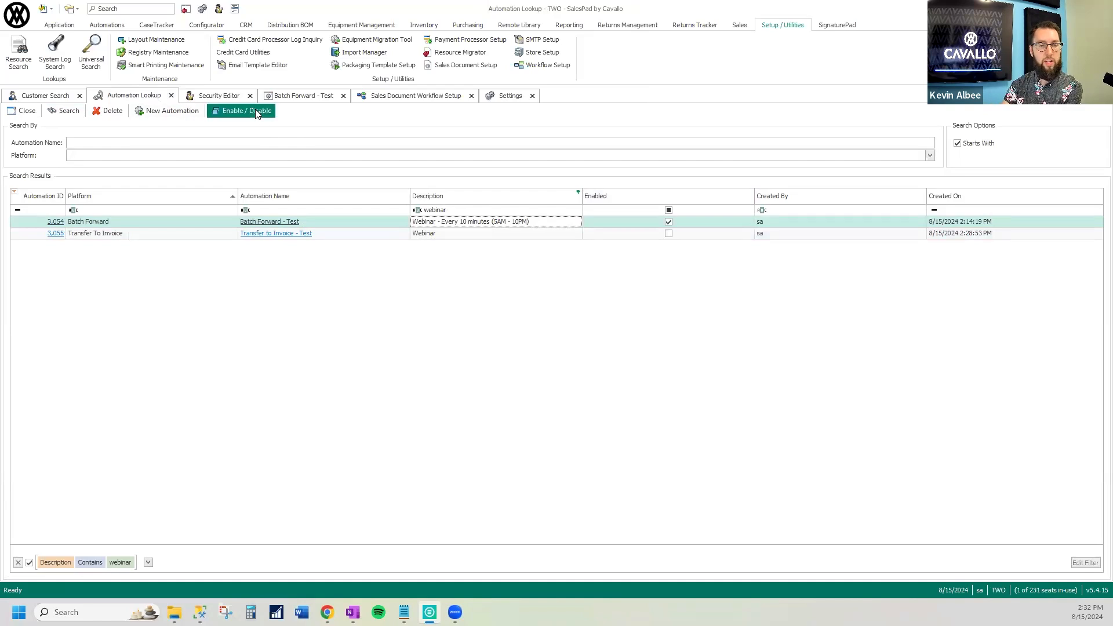
{"action": "left_click", "coordinate": [272, 223]}
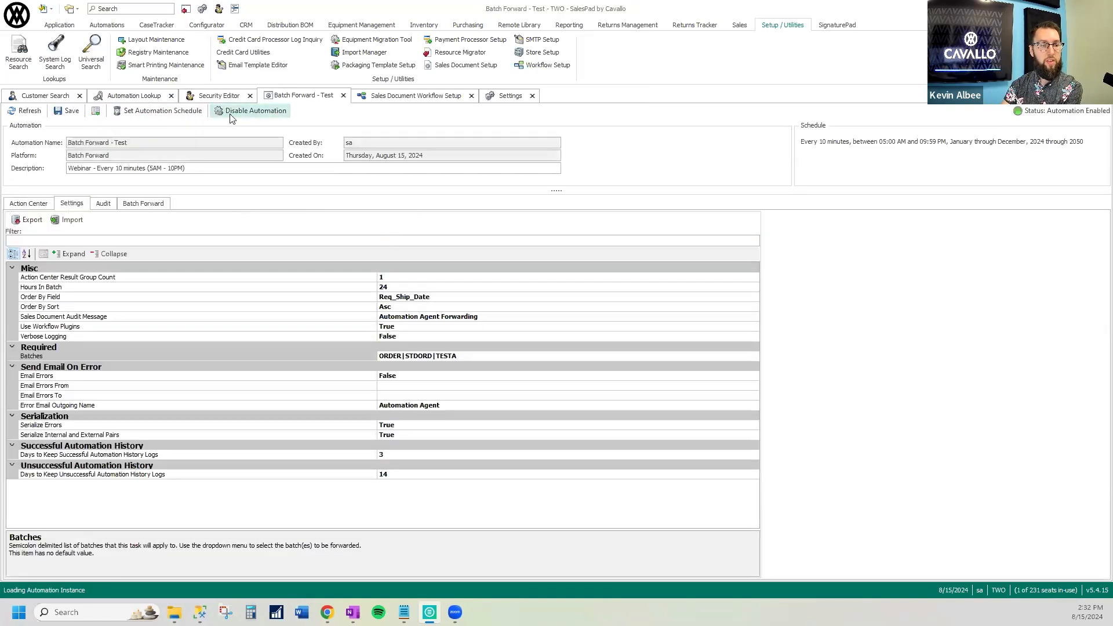
{"action": "left_click", "coordinate": [343, 95]}
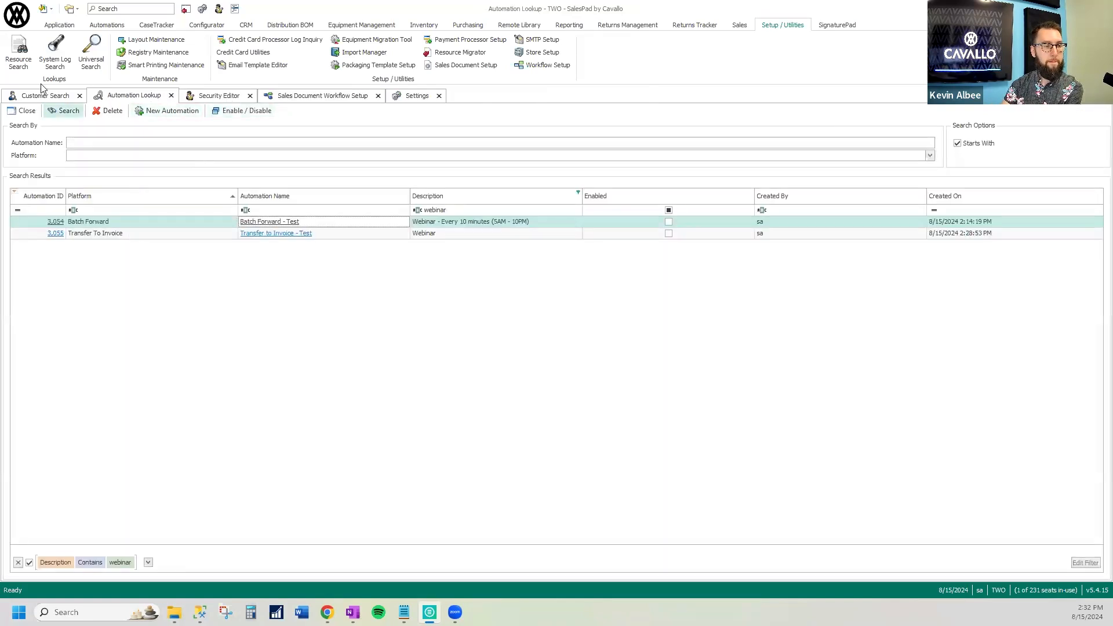
Create a new automation named "AR Statement - Test" on the AR Statement platform with the description "Webinar"
{"action": "left_click", "coordinate": [172, 111]}
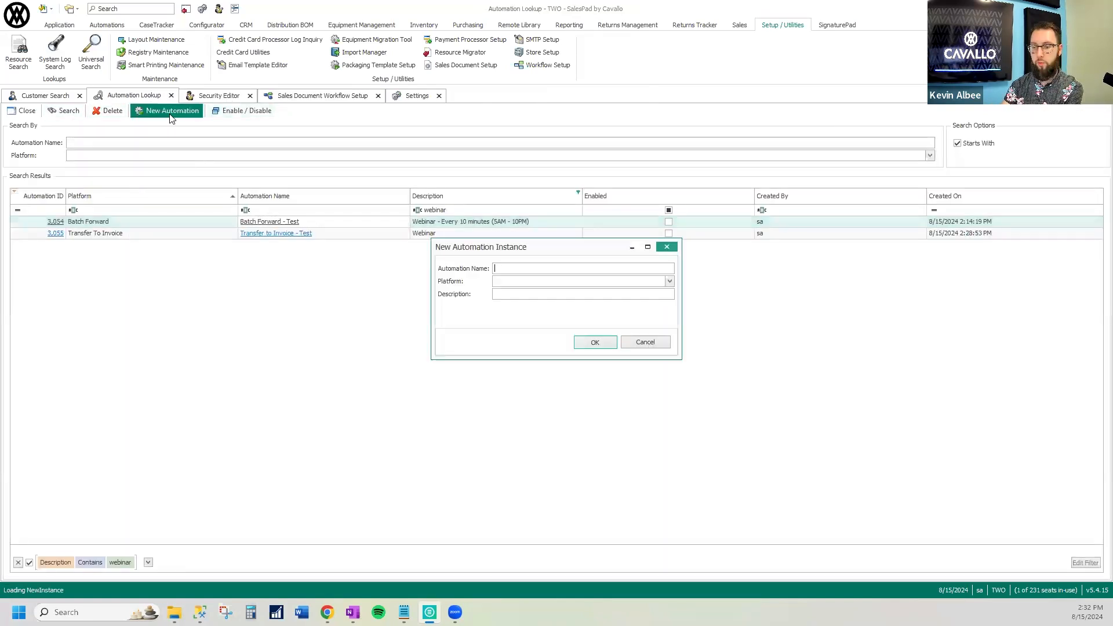
{"action": "left_click", "coordinate": [669, 281]}
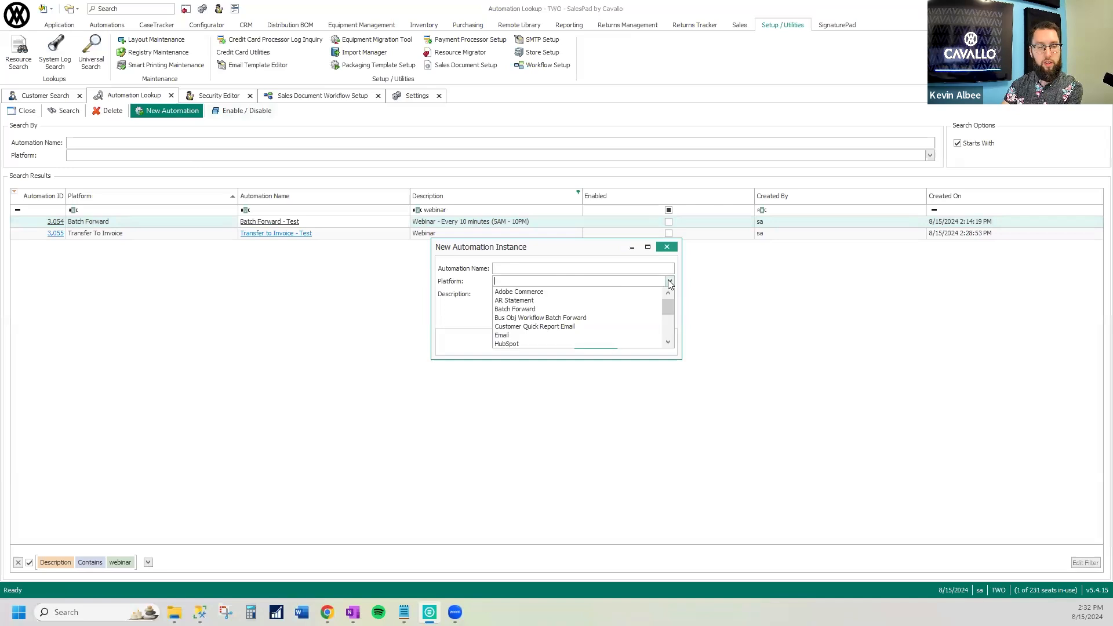
{"action": "left_click", "coordinate": [560, 300]}
{"action": "left_click", "coordinate": [537, 269]}
{"action": "type", "text": "AR Statement"}
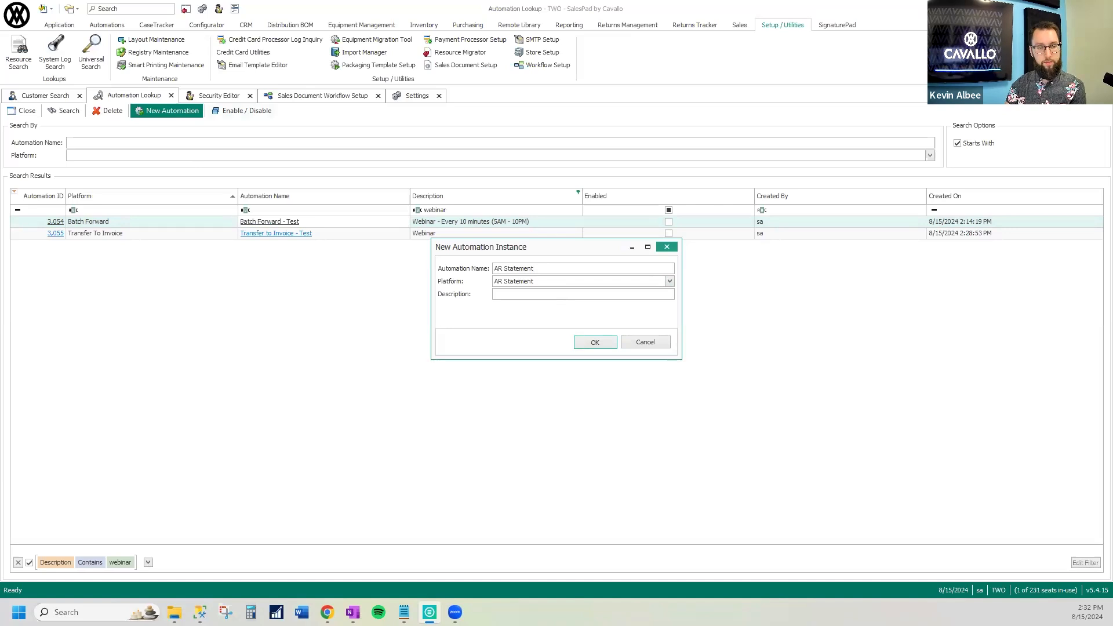
{"action": "type", "text": " - Test"}
{"action": "key", "text": "Tab"}
{"action": "type", "text": "Webinar"}
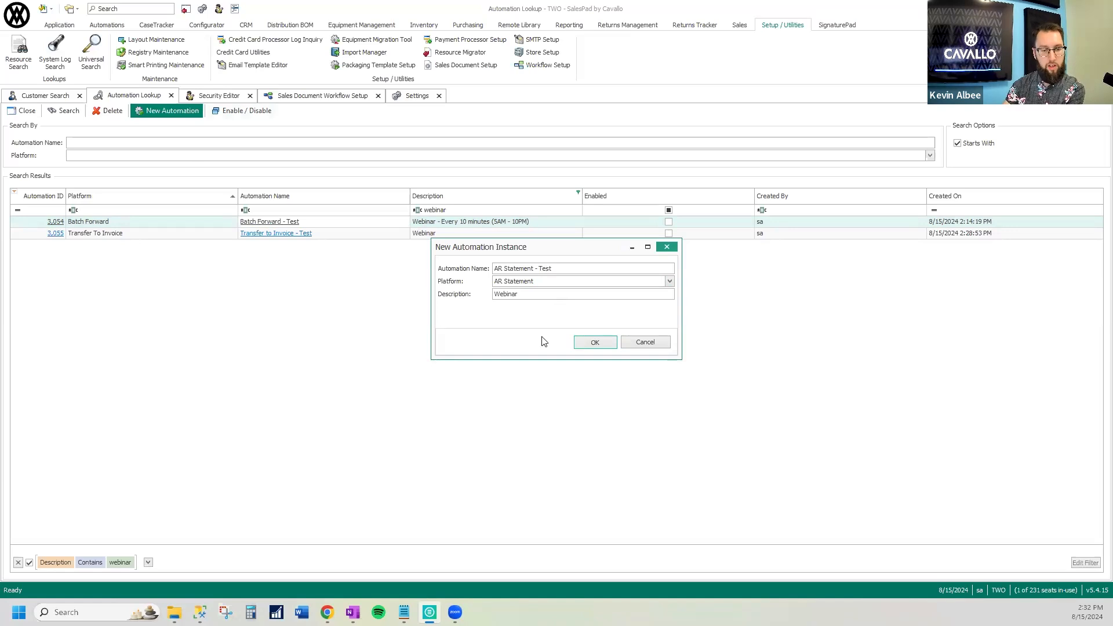
{"action": "left_click", "coordinate": [594, 345]}
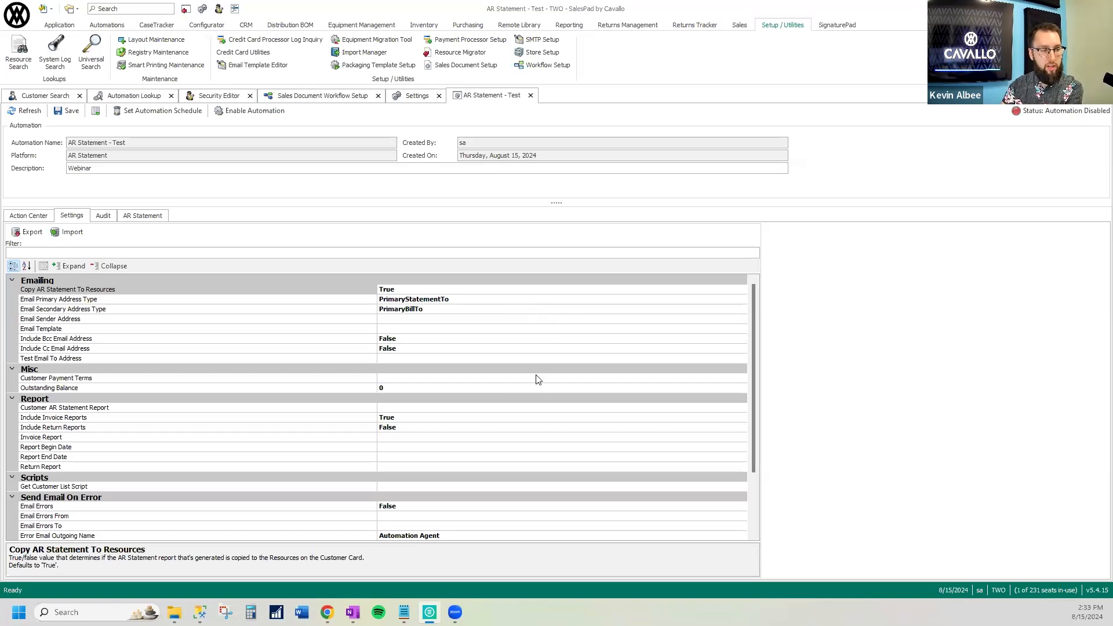
Examine the Email Primary Address Type, Get Customer List Script and Outstanding Balance settings of the AR Statement automation
{"action": "left_click", "coordinate": [364, 300]}
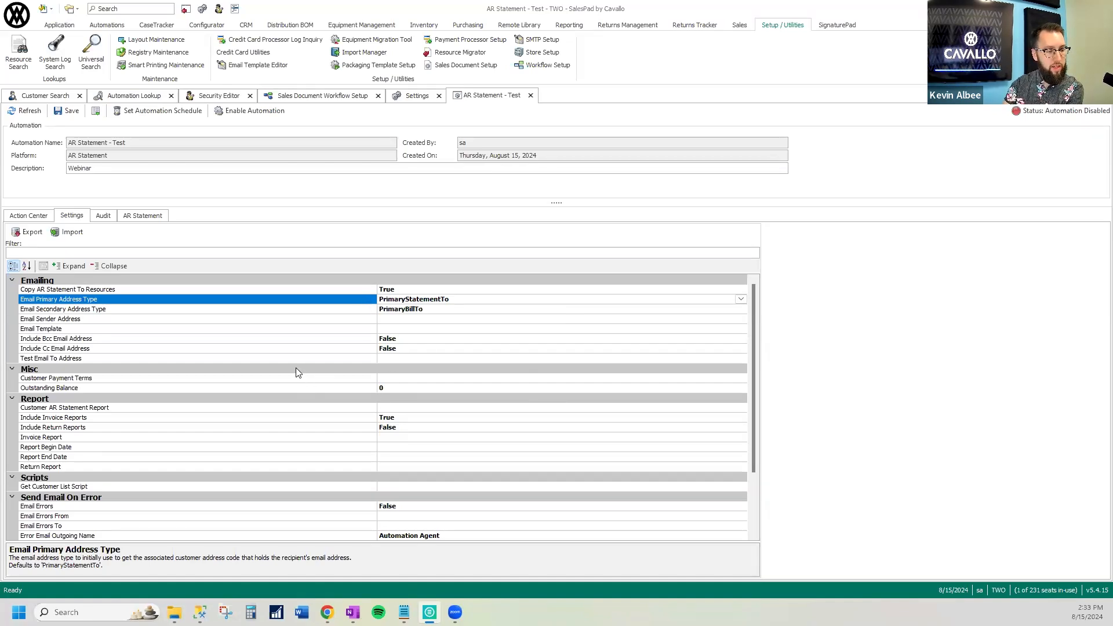
{"action": "left_click", "coordinate": [457, 485]}
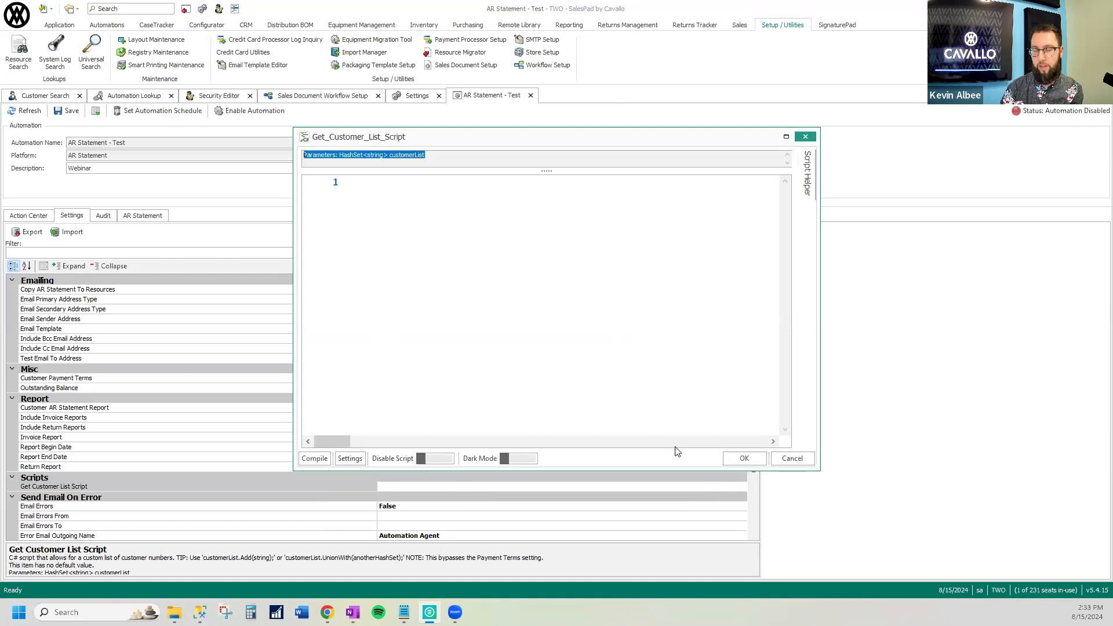
{"action": "left_click", "coordinate": [792, 459]}
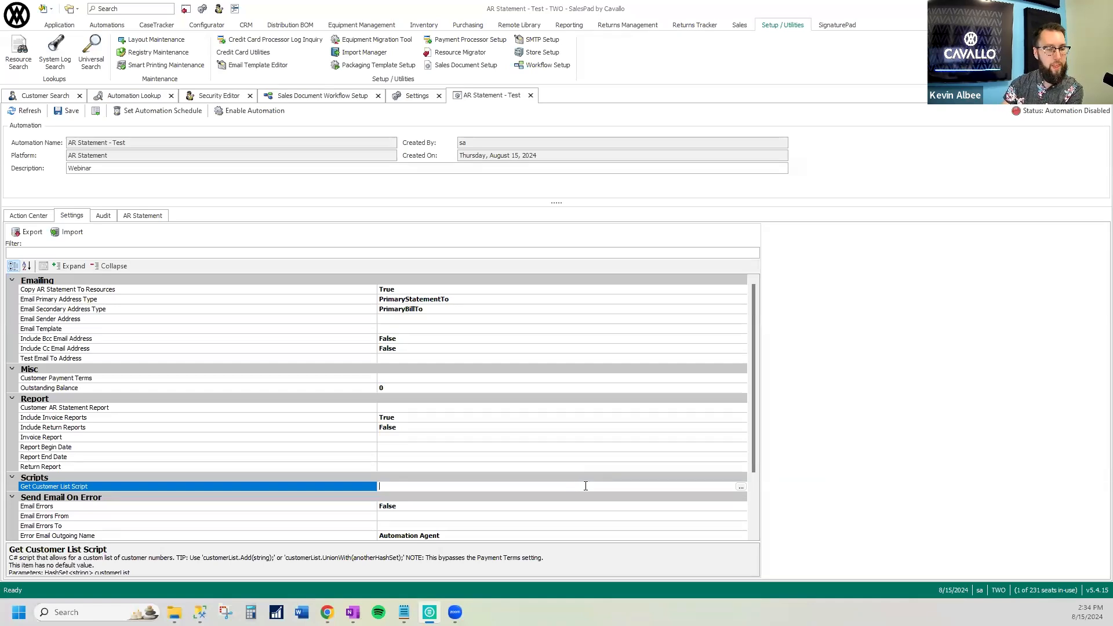
{"action": "left_click", "coordinate": [437, 386]}
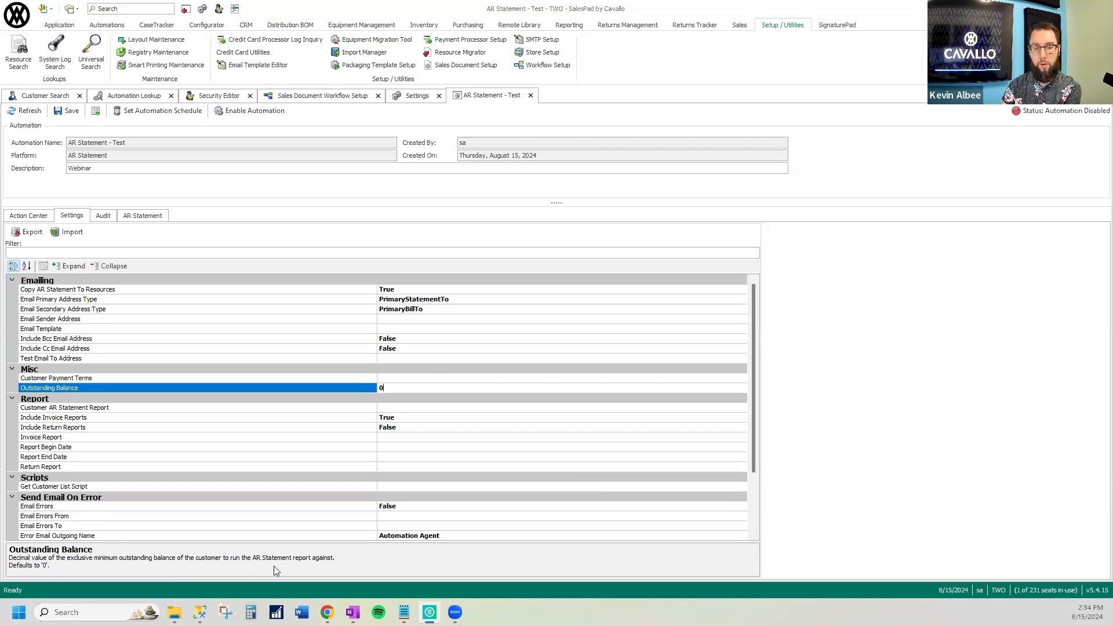
{"action": "left_click", "coordinate": [333, 388]}
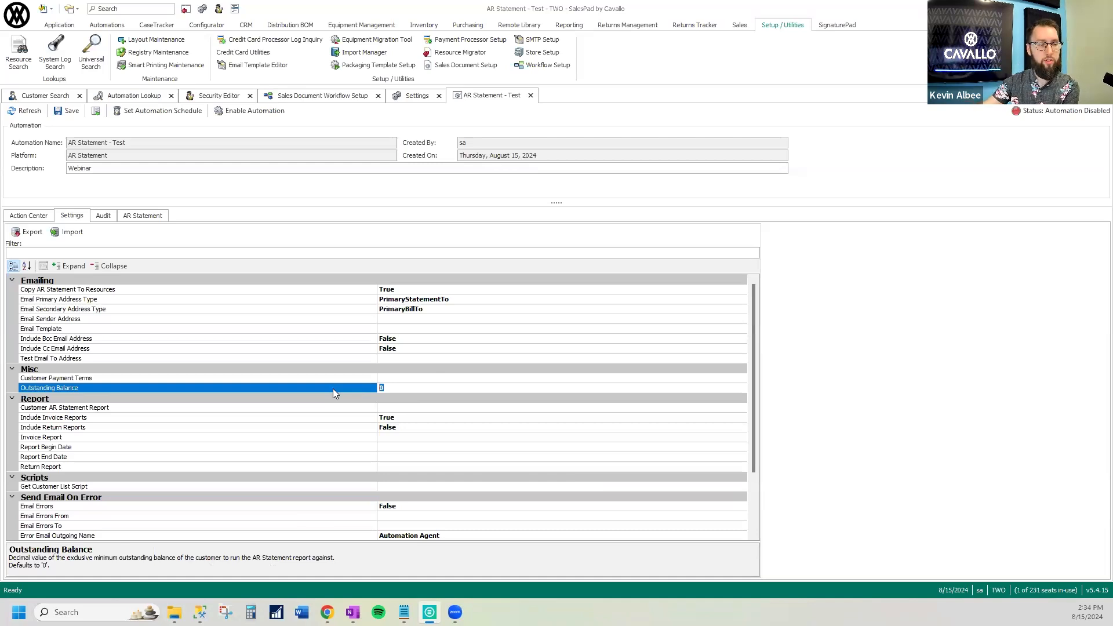
Set the AR Statement automation's Customer Payment Terms to EOM, NET 30 and PREPAYMENT
{"action": "left_click", "coordinate": [707, 377]}
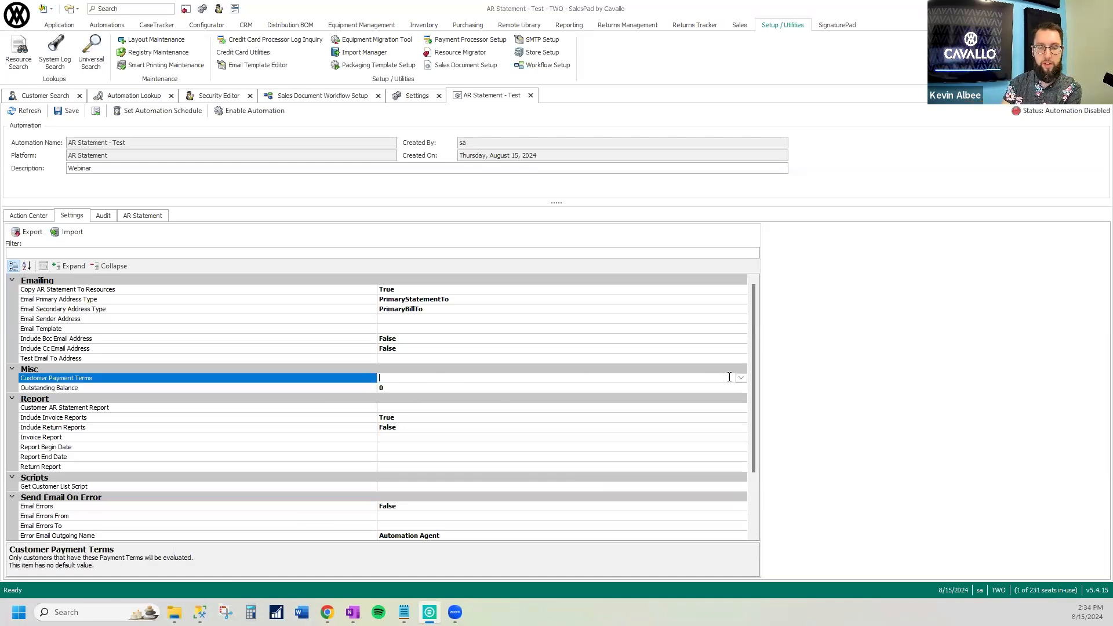
{"action": "left_click", "coordinate": [742, 379]}
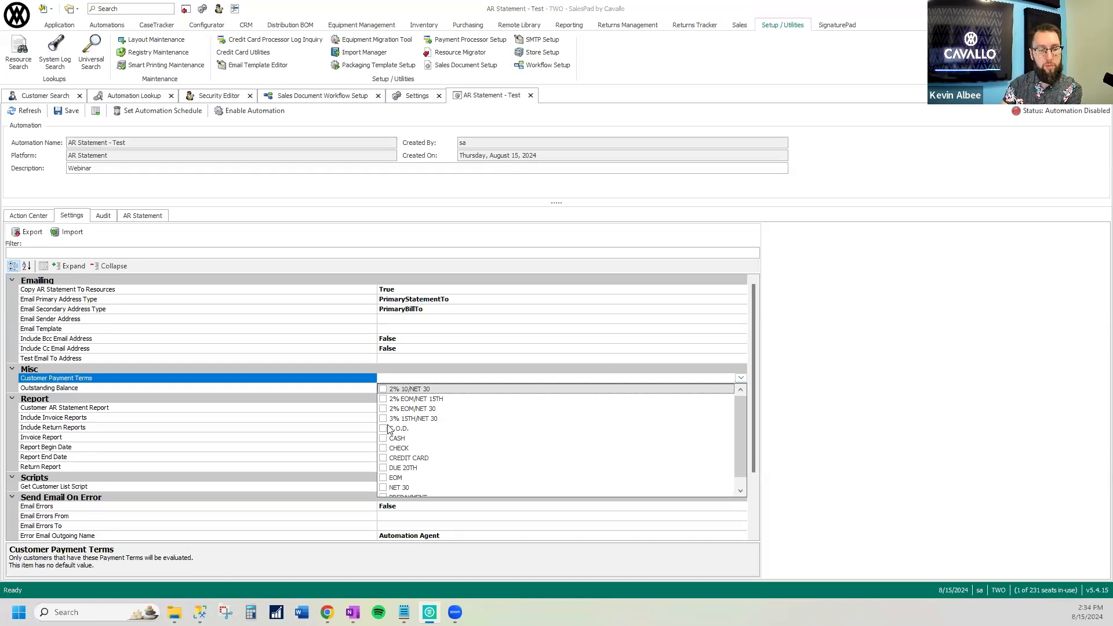
{"action": "left_click", "coordinate": [383, 488]}
{"action": "left_click", "coordinate": [462, 379]}
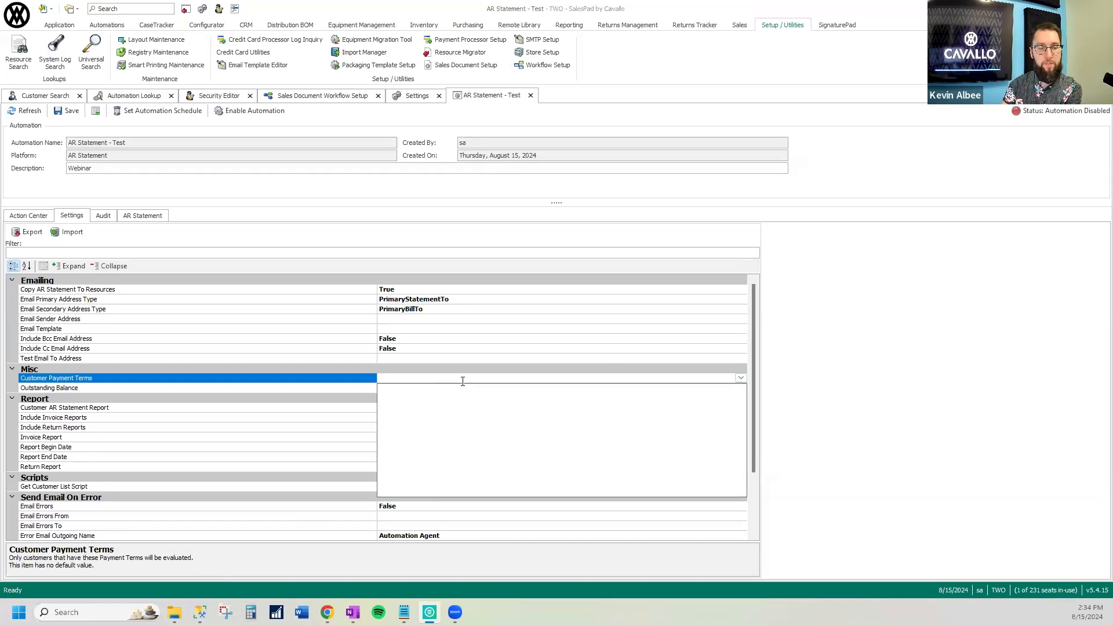
{"action": "left_click", "coordinate": [741, 378]}
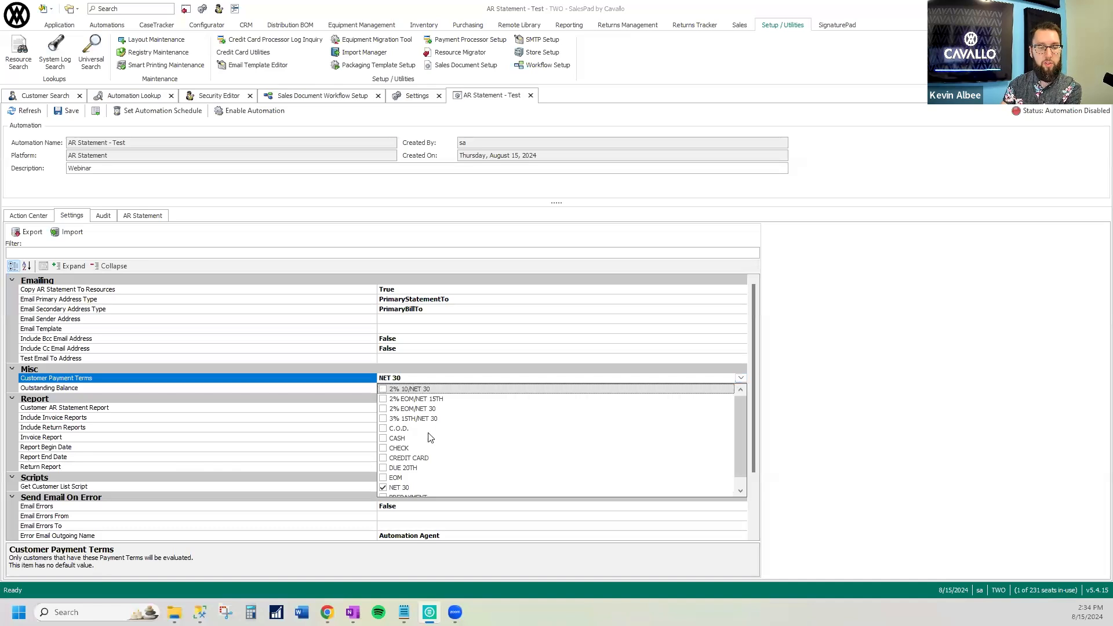
{"action": "left_click", "coordinate": [383, 487]}
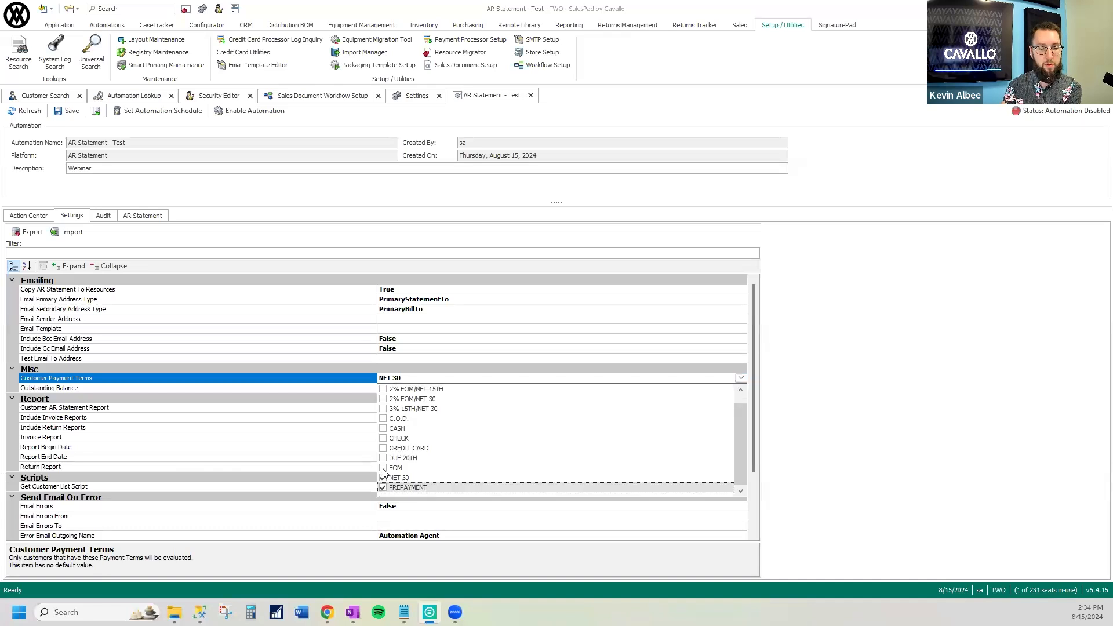
{"action": "left_click", "coordinate": [383, 468]}
{"action": "left_click", "coordinate": [473, 379]}
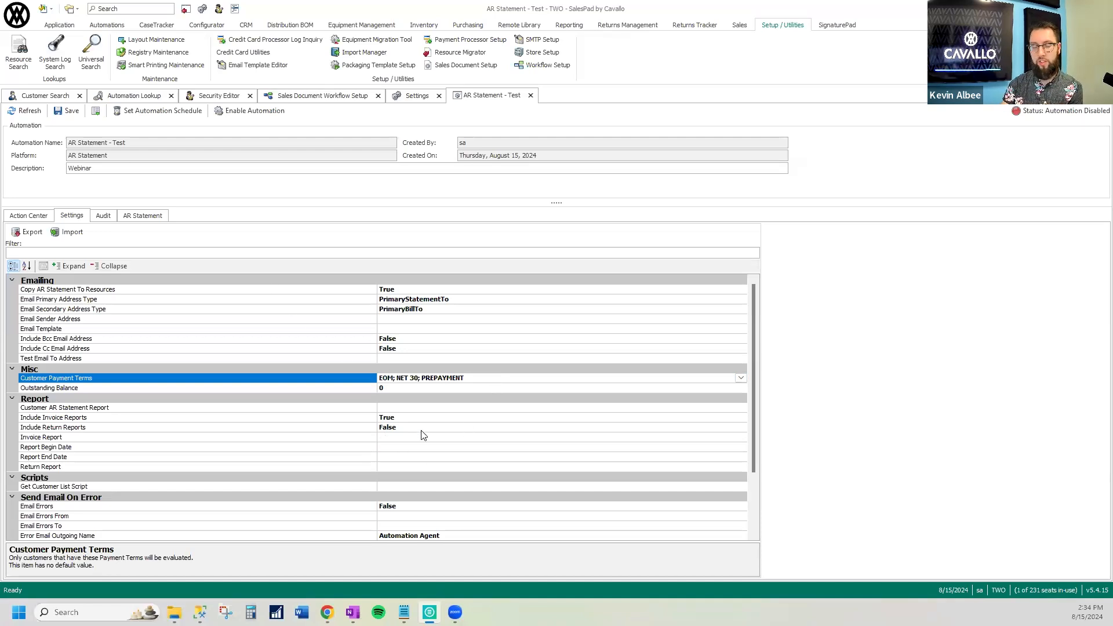
Examine the available options for the Email Primary Address Type setting
{"action": "left_click", "coordinate": [347, 299]}
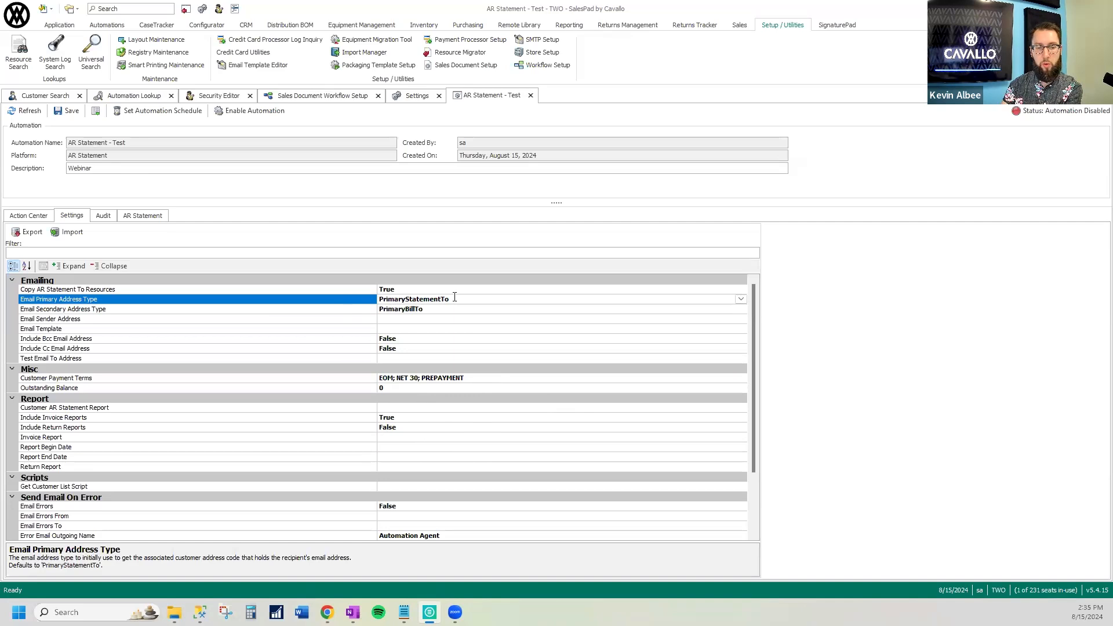
{"action": "left_click", "coordinate": [740, 299]}
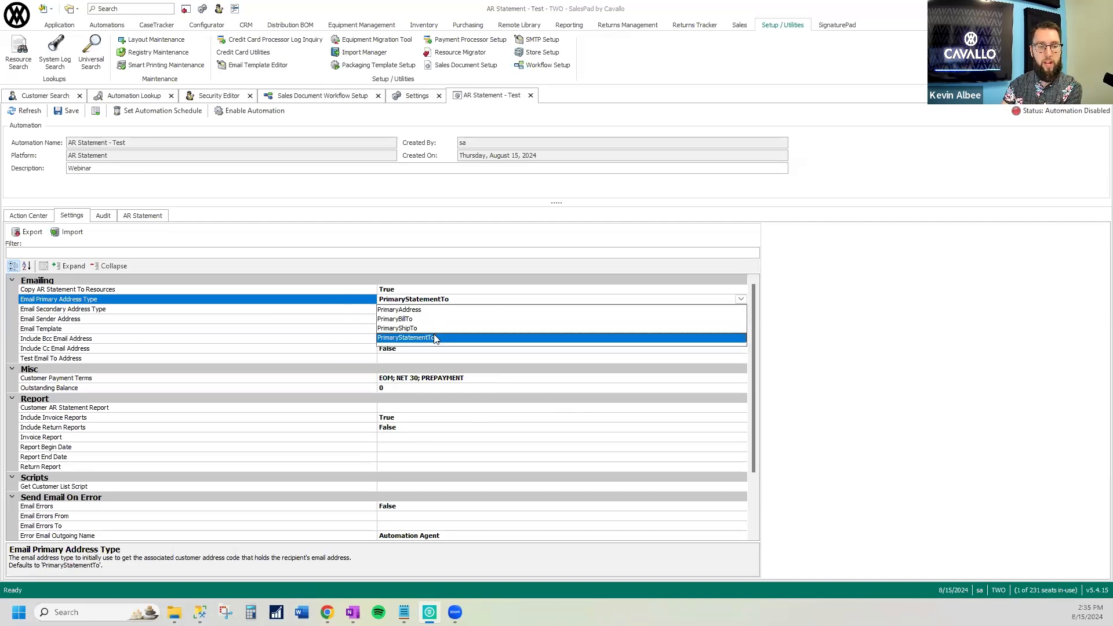
{"action": "left_click", "coordinate": [741, 299]}
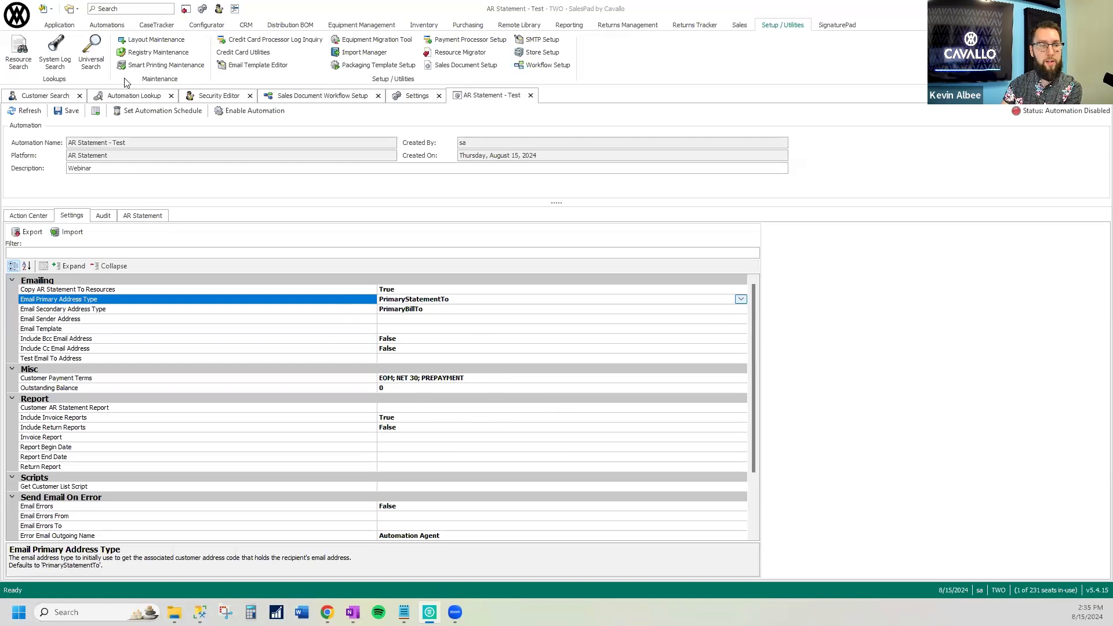
Open the Aaron Fitz Electrical customer record from the customer search results
{"action": "left_click", "coordinate": [45, 96]}
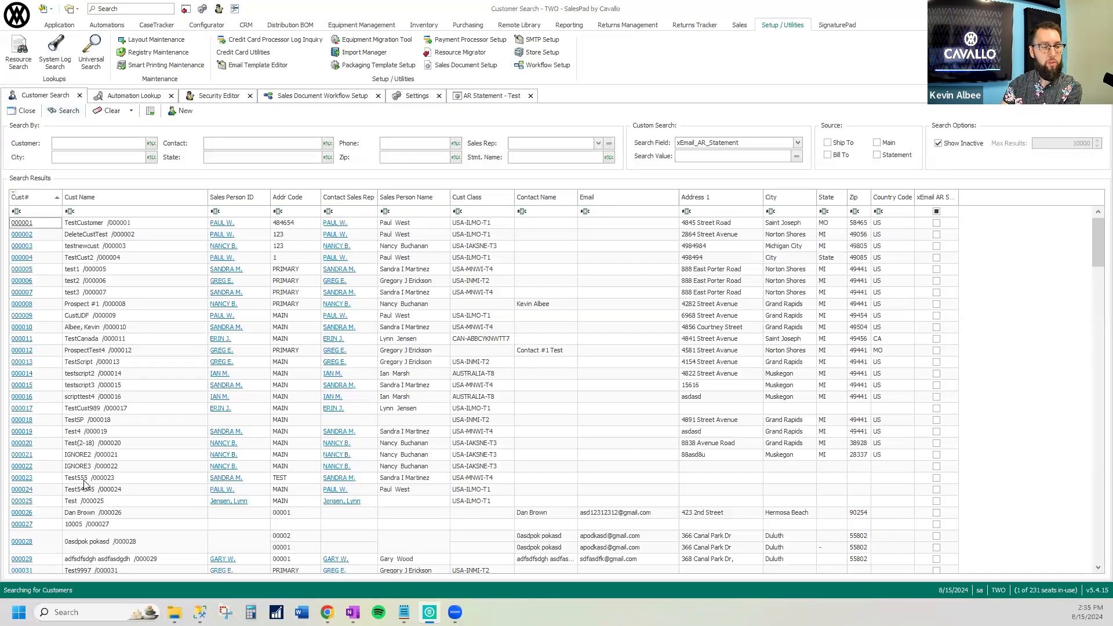
{"action": "scroll", "coordinate": [97, 473], "scroll_direction": "down", "scroll_amount": 2}
{"action": "scroll", "coordinate": [102, 461], "scroll_direction": "down", "scroll_amount": 5}
{"action": "double_click", "coordinate": [94, 538]}
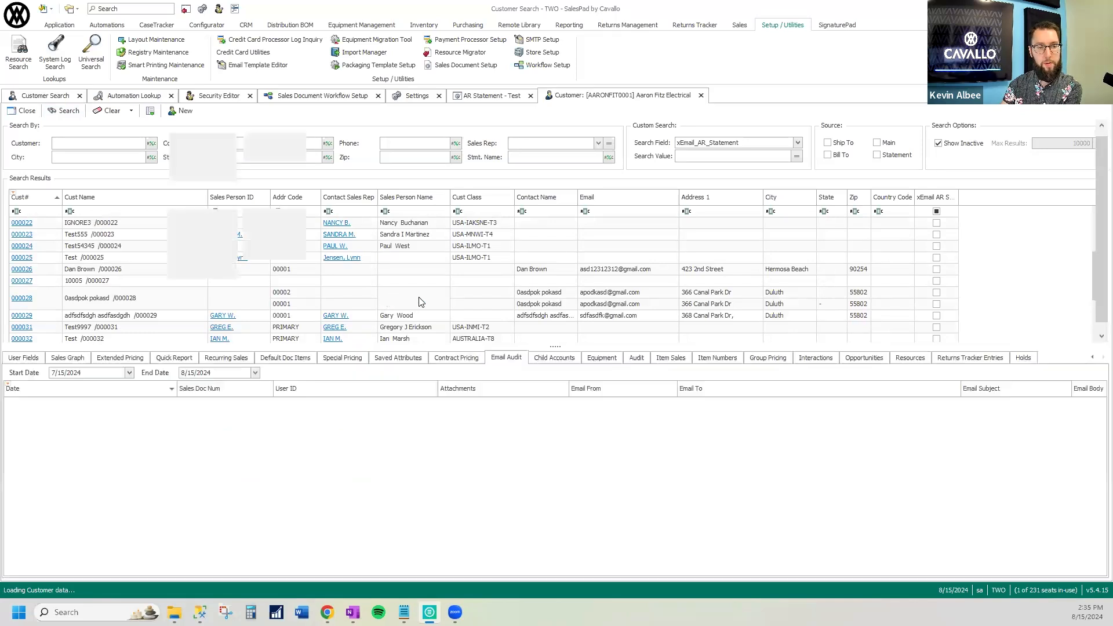
Examine the Main, Bill To, Ship To and Statement address types among the Aaron Fitz Electrical customer's contact addresses
{"action": "left_click", "coordinate": [1093, 358]}
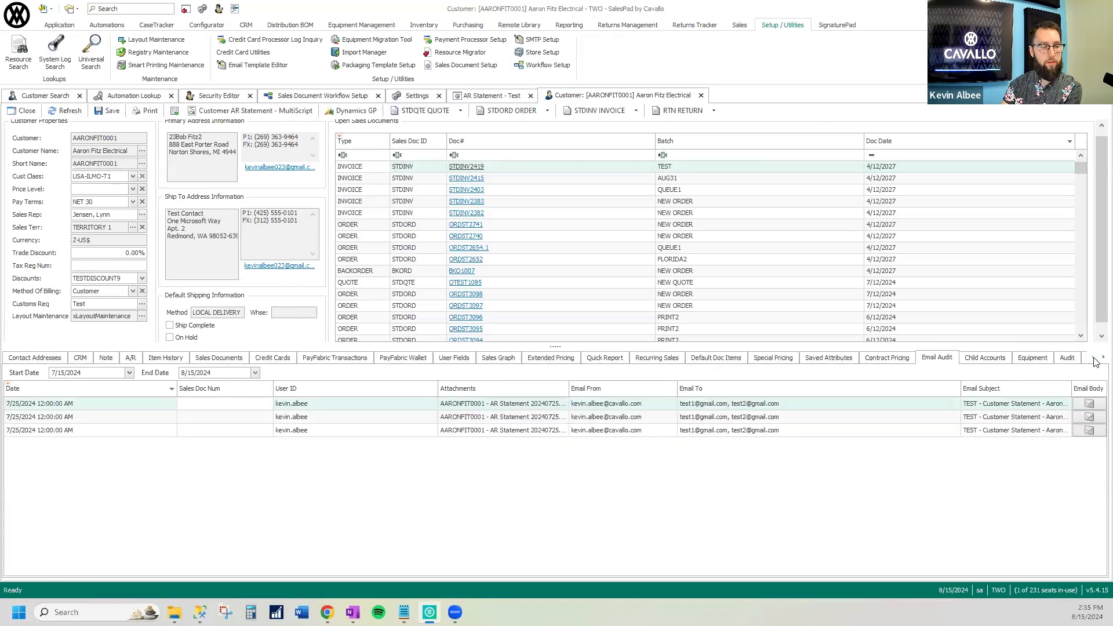
{"action": "left_click", "coordinate": [41, 357]}
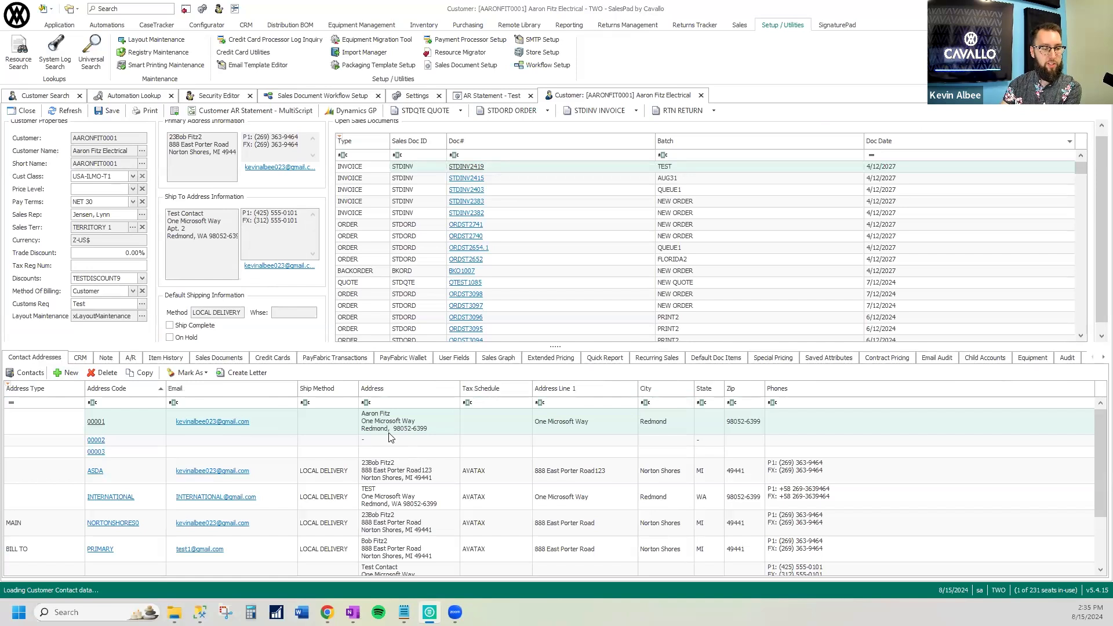
{"action": "scroll", "coordinate": [400, 439], "scroll_direction": "down", "scroll_amount": 2}
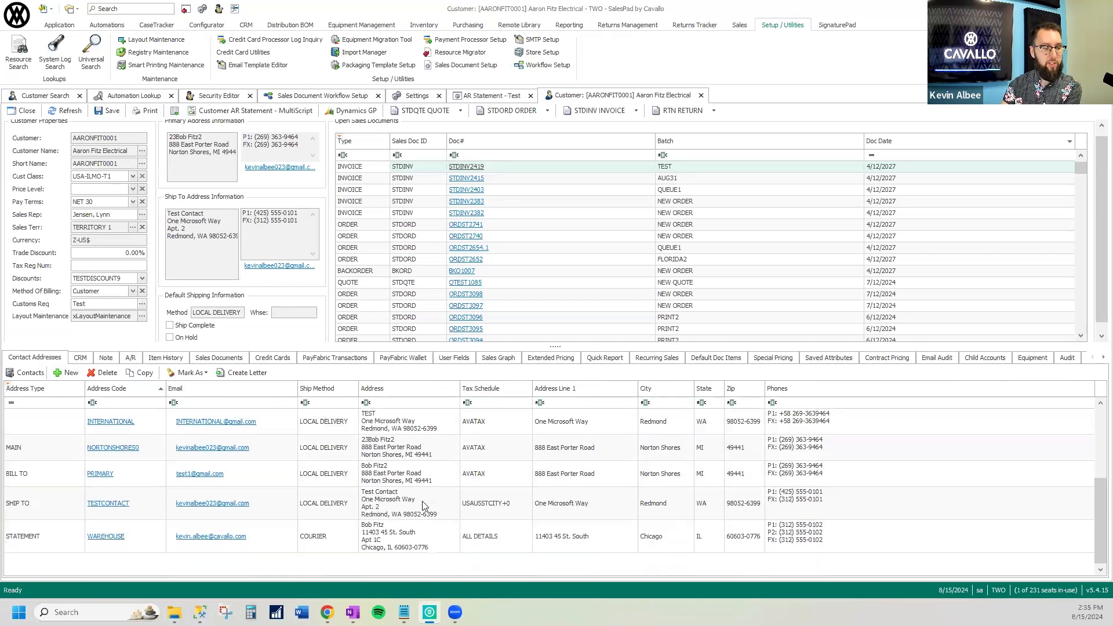
{"action": "left_click", "coordinate": [42, 454]}
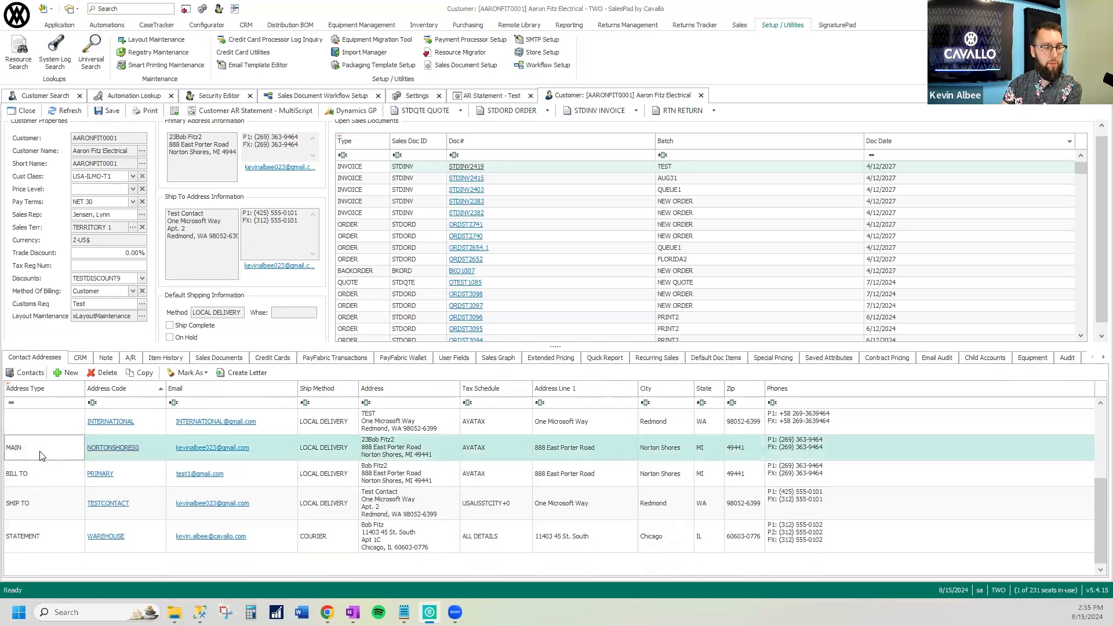
{"action": "left_click", "coordinate": [32, 479]}
{"action": "left_click", "coordinate": [42, 514]}
{"action": "left_click", "coordinate": [46, 540]}
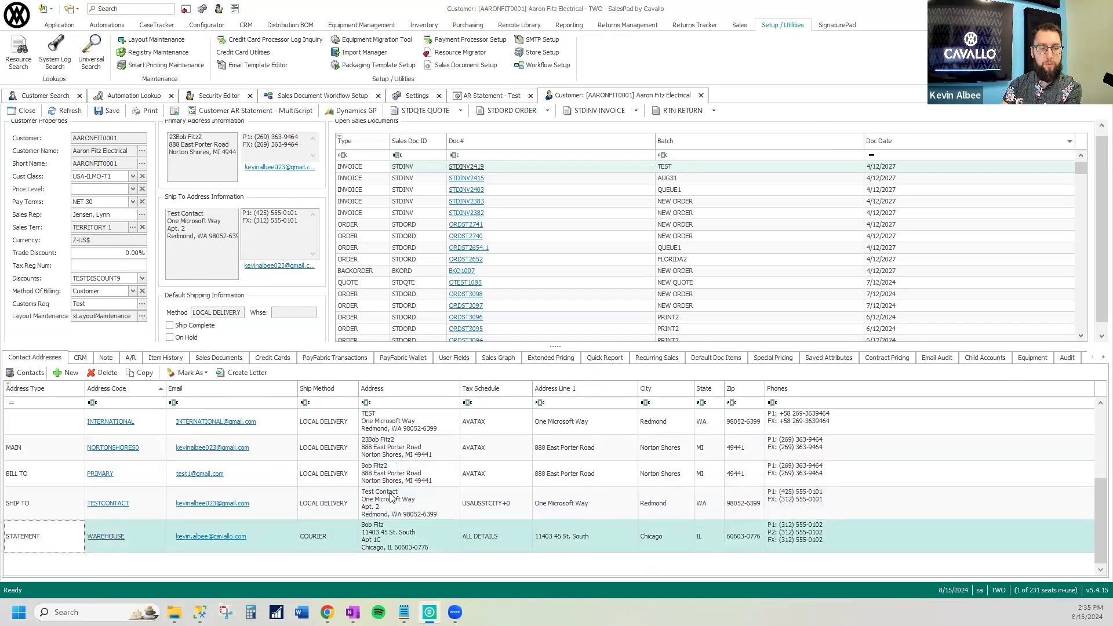
Compare the AR Statement automation's Email Primary Address Type setting with the customer's contact address marked Statement
{"action": "left_click", "coordinate": [470, 97]}
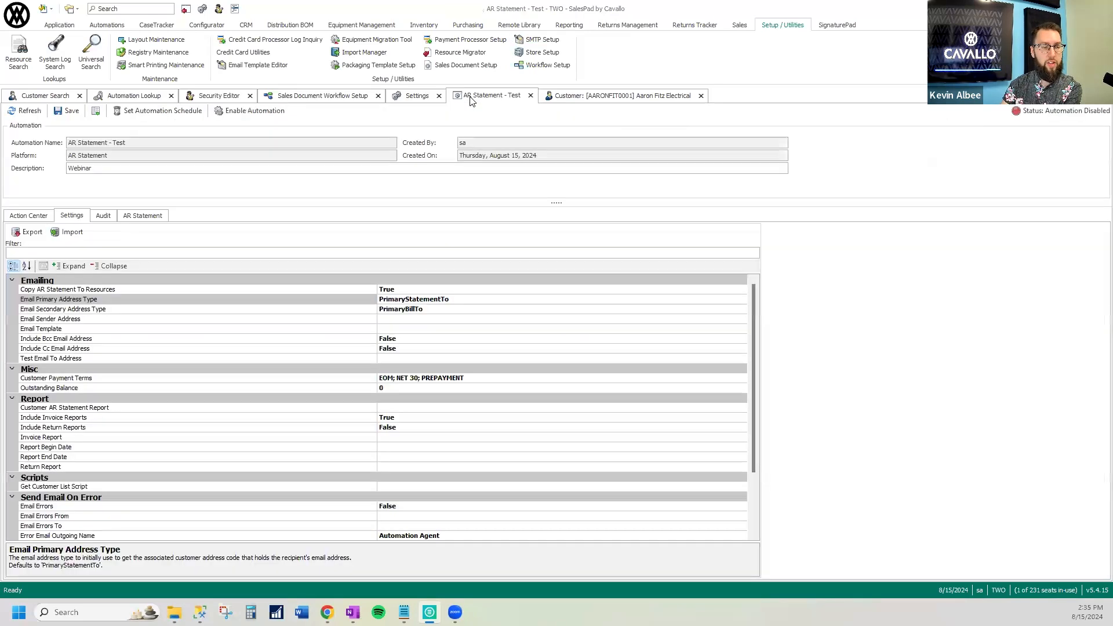
{"action": "left_click", "coordinate": [489, 298]}
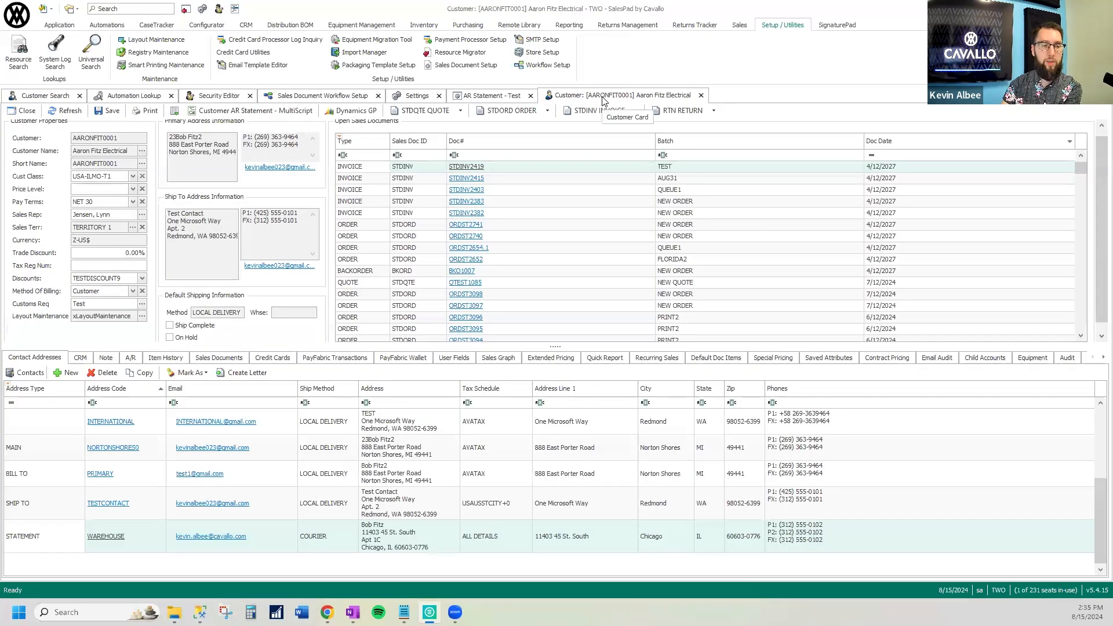
{"action": "left_click", "coordinate": [609, 95]}
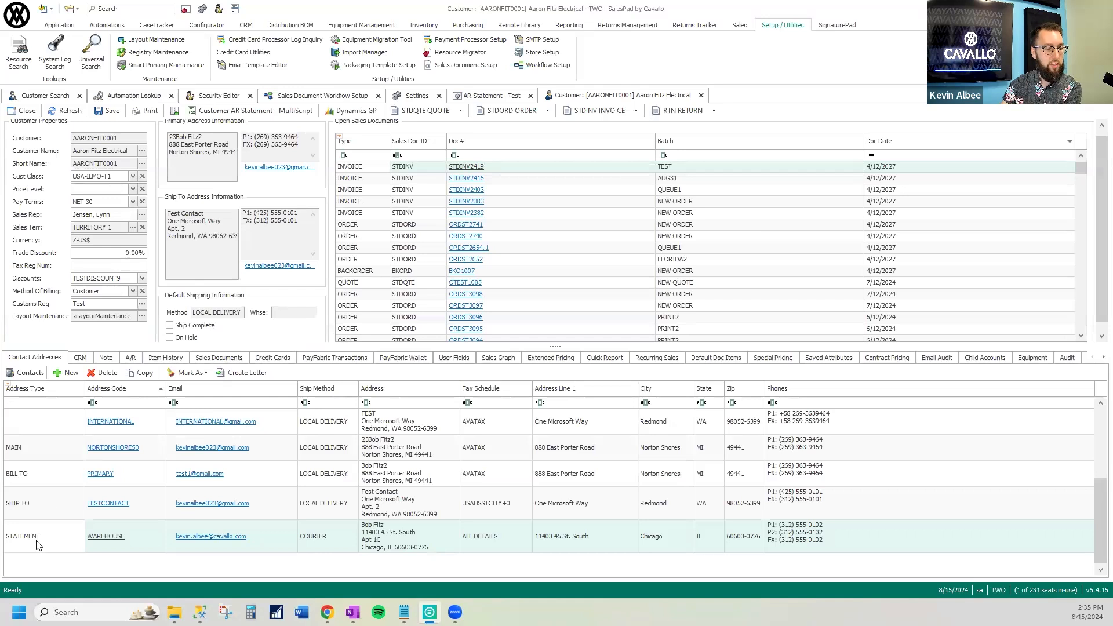
{"action": "left_click", "coordinate": [56, 542]}
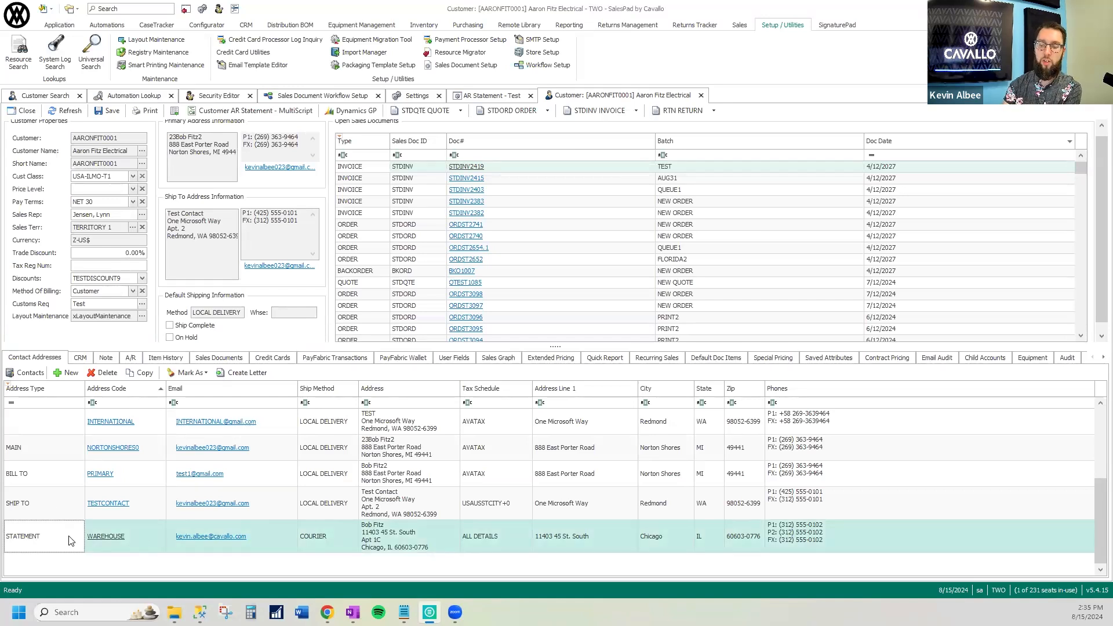
Examine the Email Primary Address Type and Email Secondary Address Type settings of the AR Statement automation
{"action": "left_click", "coordinate": [487, 96]}
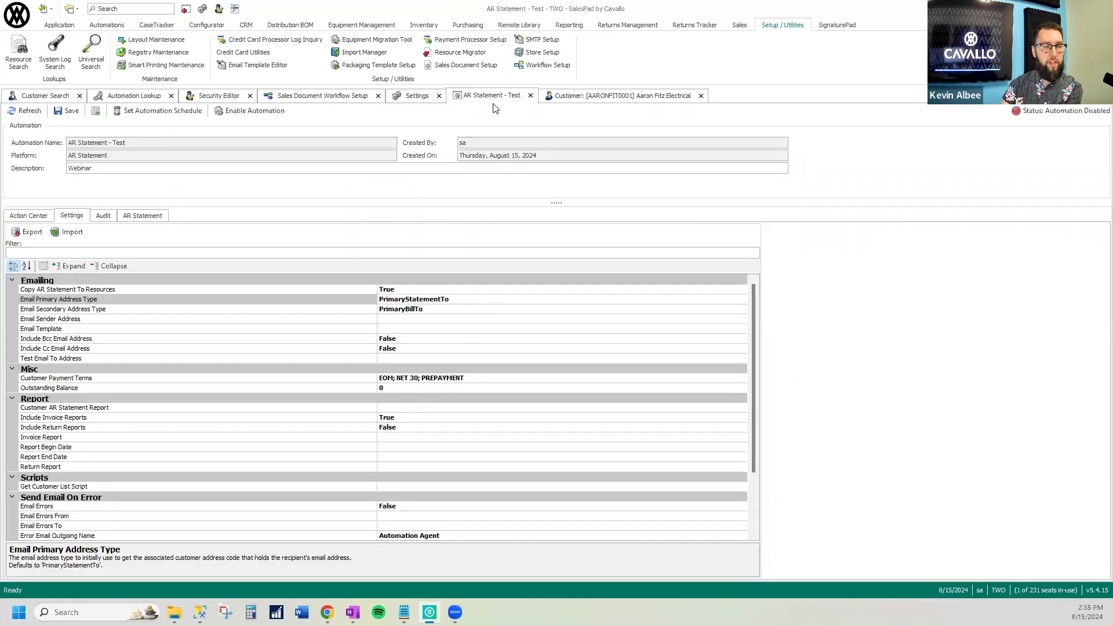
{"action": "left_click", "coordinate": [372, 300]}
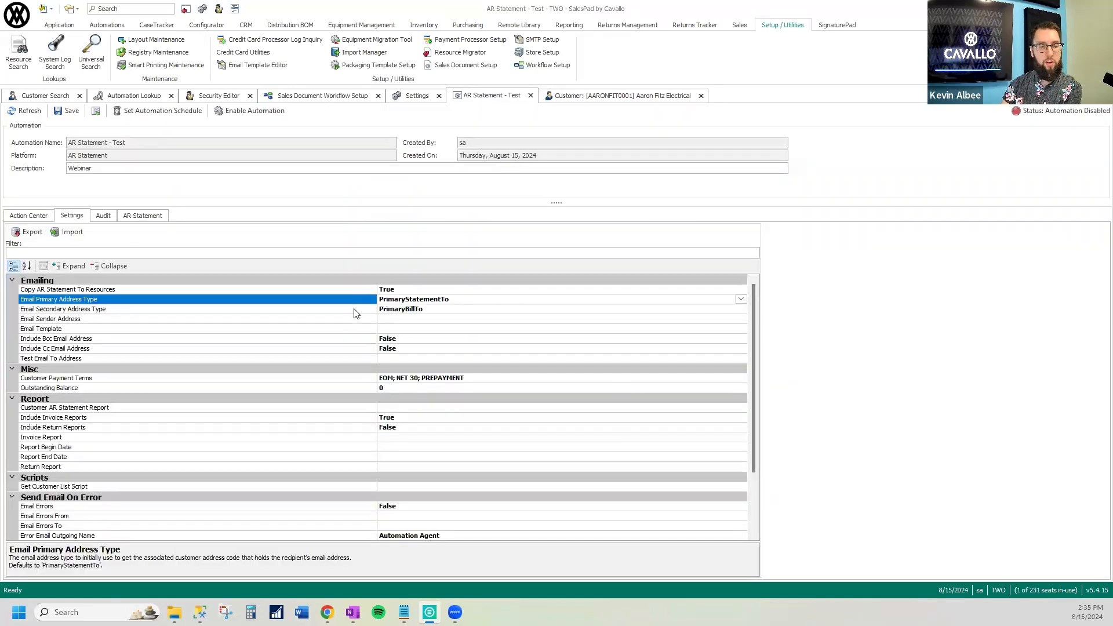
{"action": "left_click", "coordinate": [356, 310]}
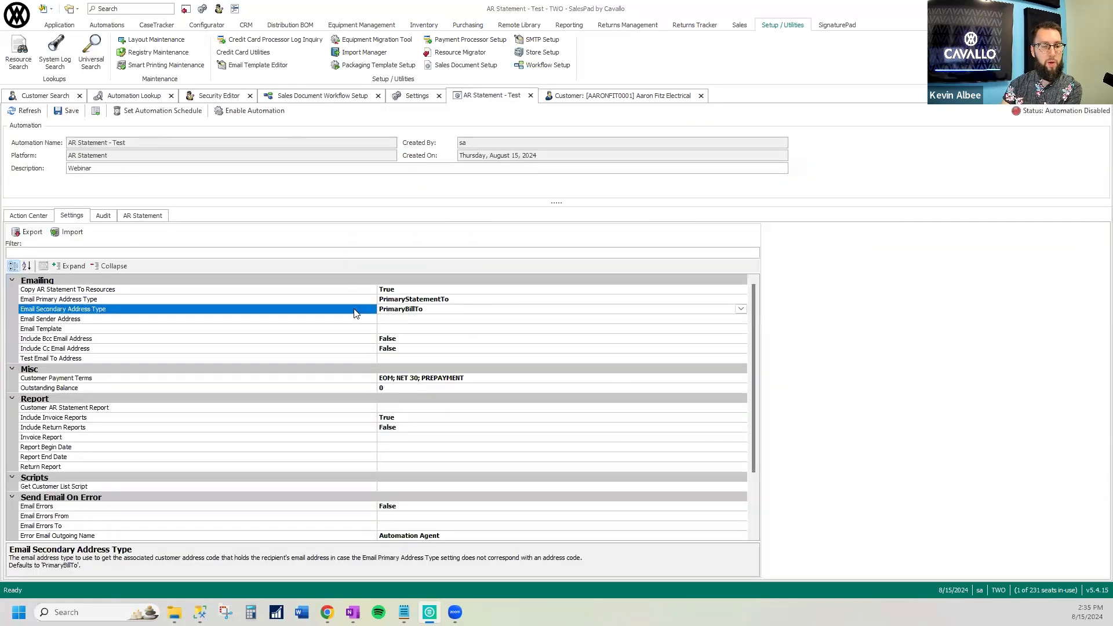
{"action": "left_click", "coordinate": [492, 299]}
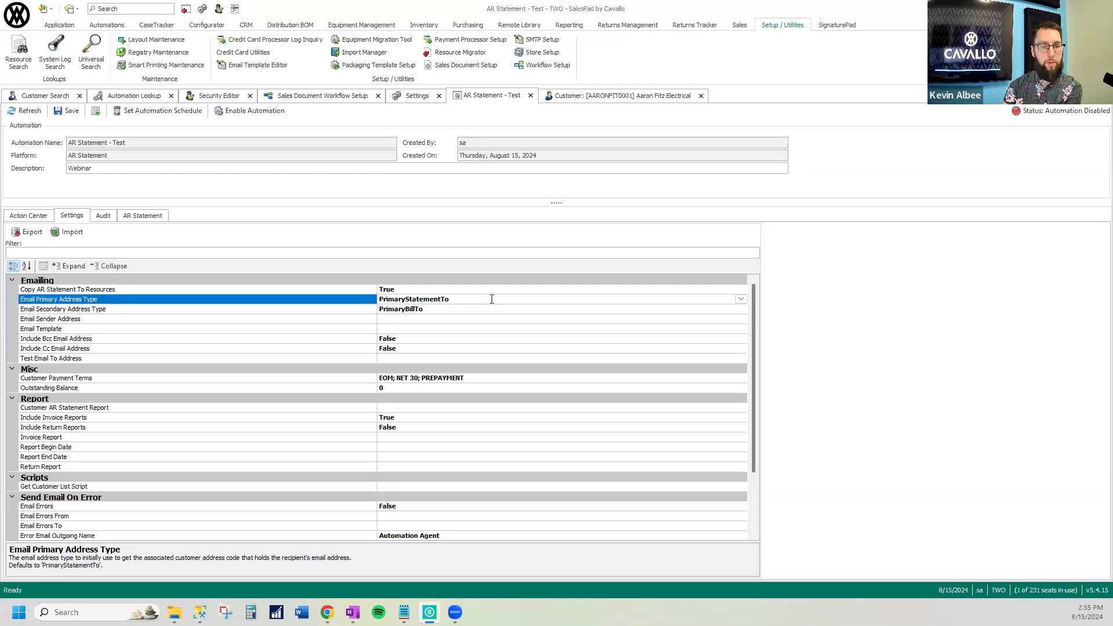
{"action": "left_click", "coordinate": [454, 310]}
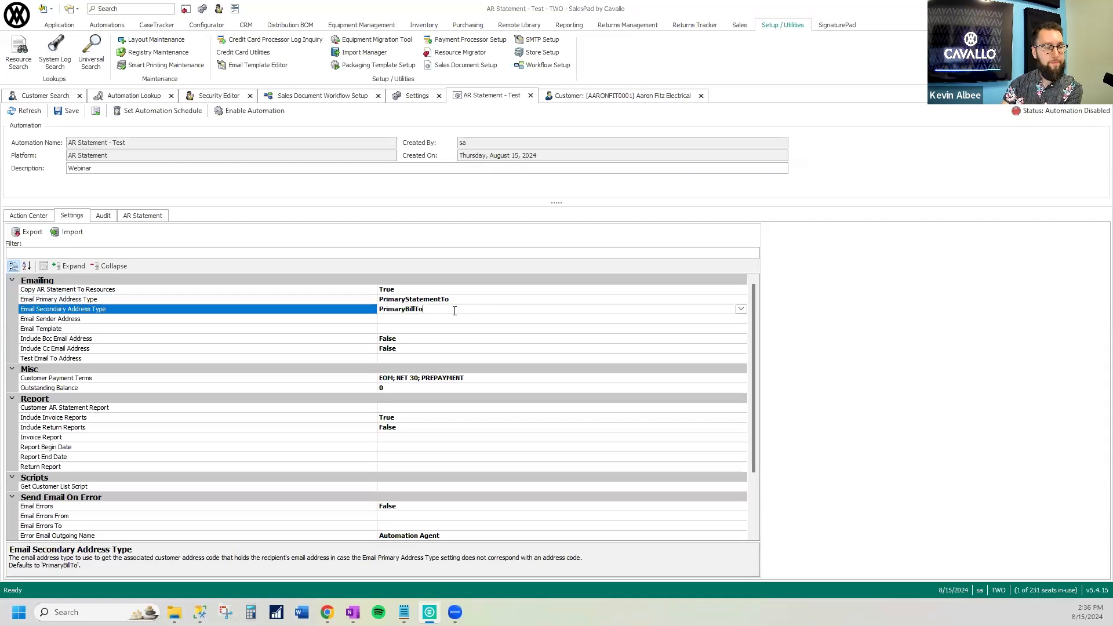
Examine the AR Statement automation's Email Sender Address setting and the templates available for its Email Template setting
{"action": "left_click", "coordinate": [440, 319]}
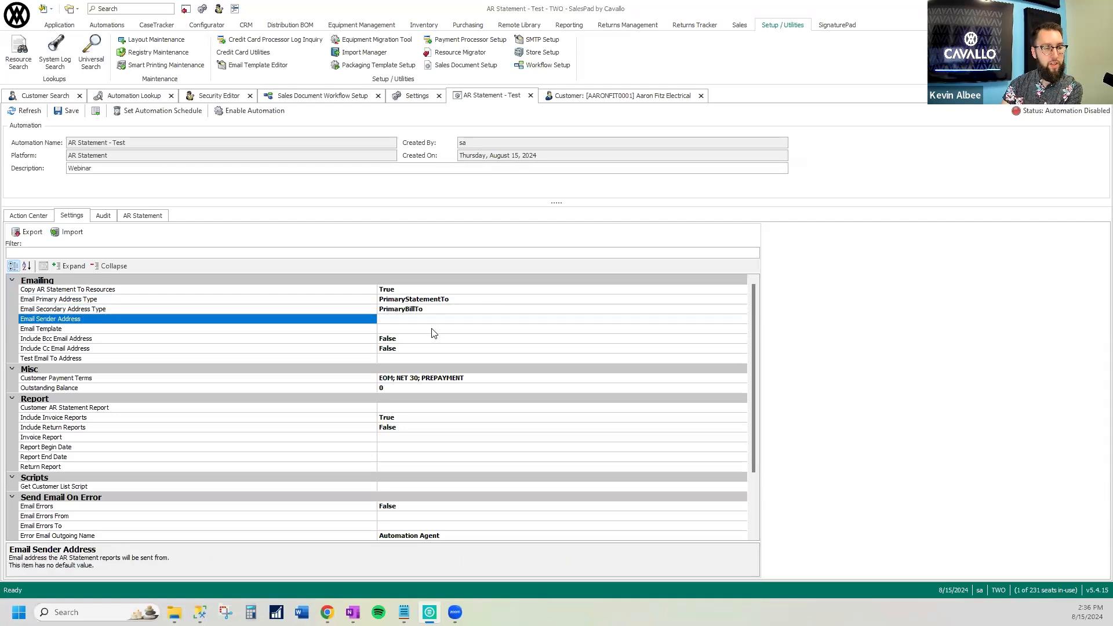
{"action": "left_click", "coordinate": [432, 329]}
{"action": "left_click", "coordinate": [741, 329]}
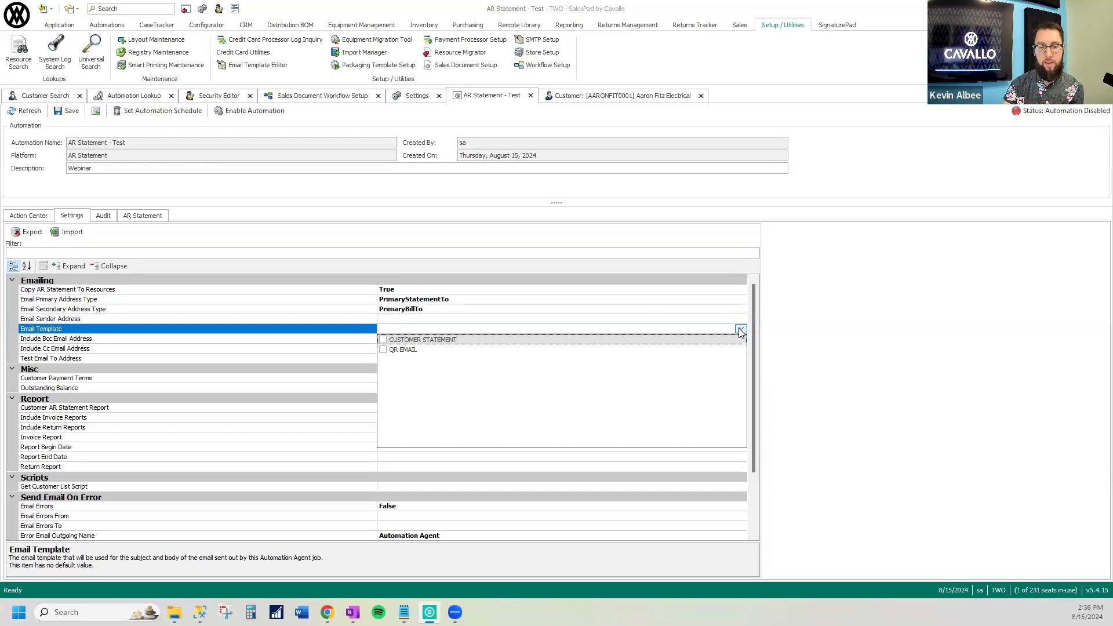
{"action": "left_click", "coordinate": [740, 329]}
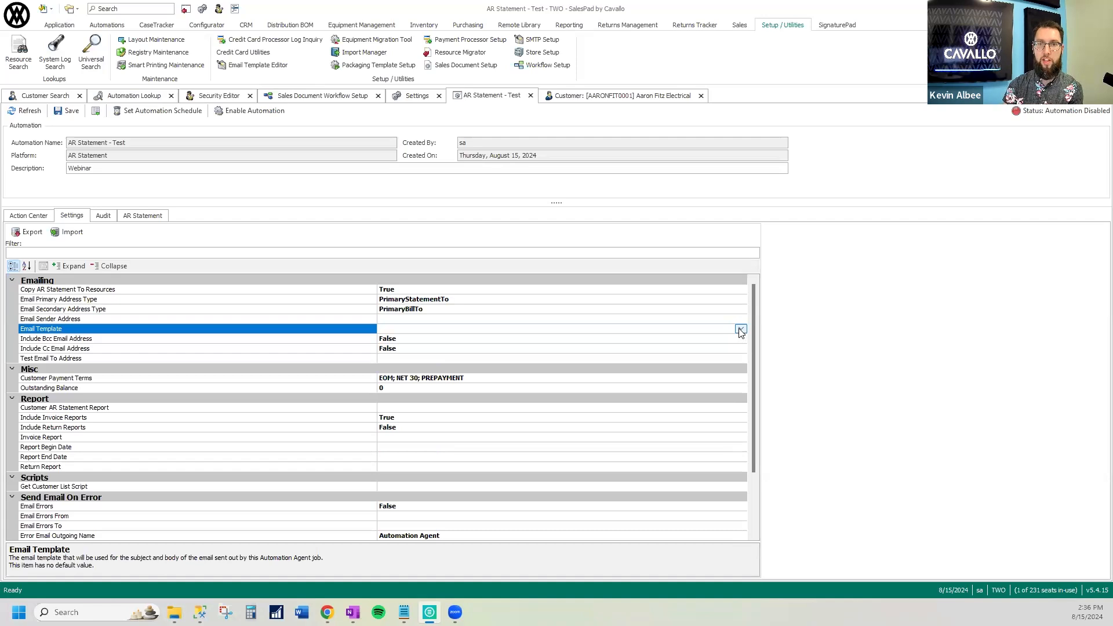
Find and open the Email Template Editor and display the CUSTOMER STATEMENT template
{"action": "left_click", "coordinate": [155, 8]}
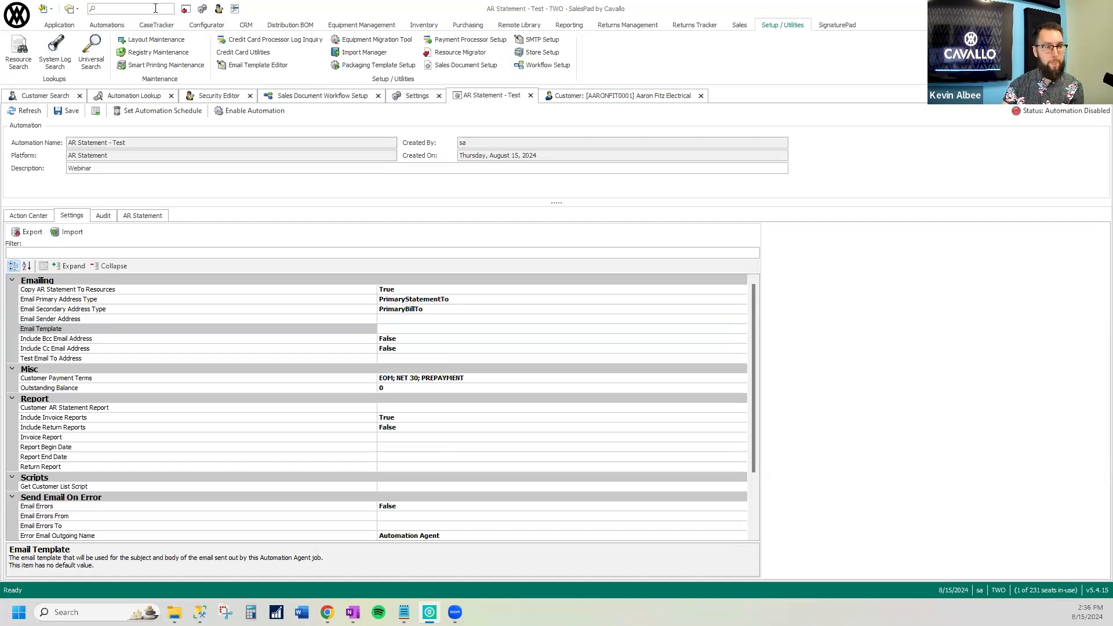
{"action": "type", "text": "templ"}
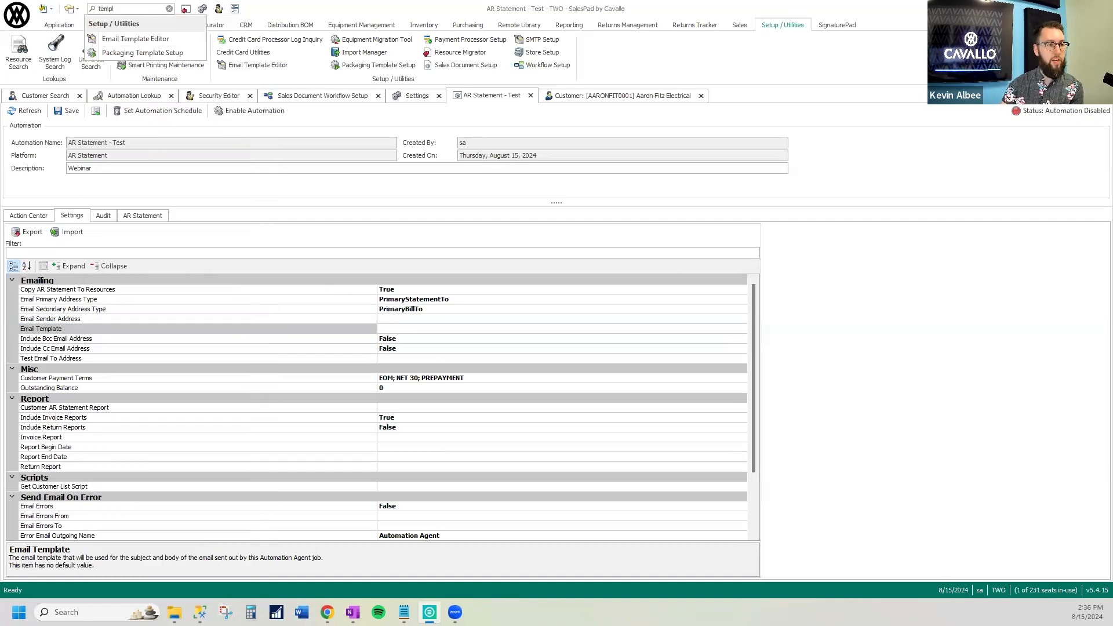
{"action": "left_click", "coordinate": [168, 37]}
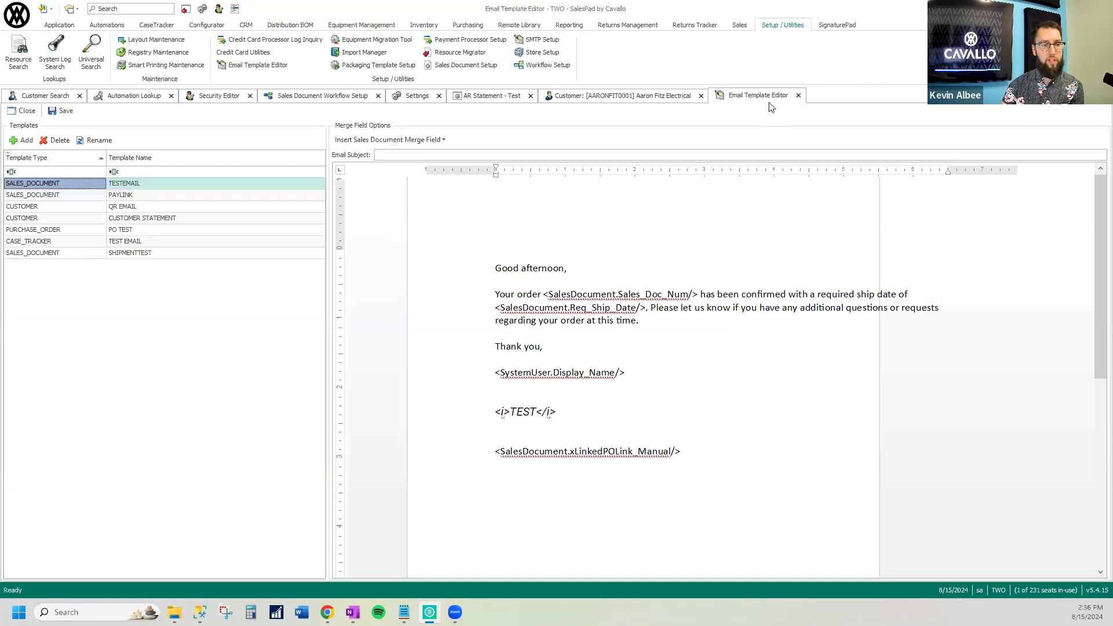
{"action": "left_click", "coordinate": [70, 220]}
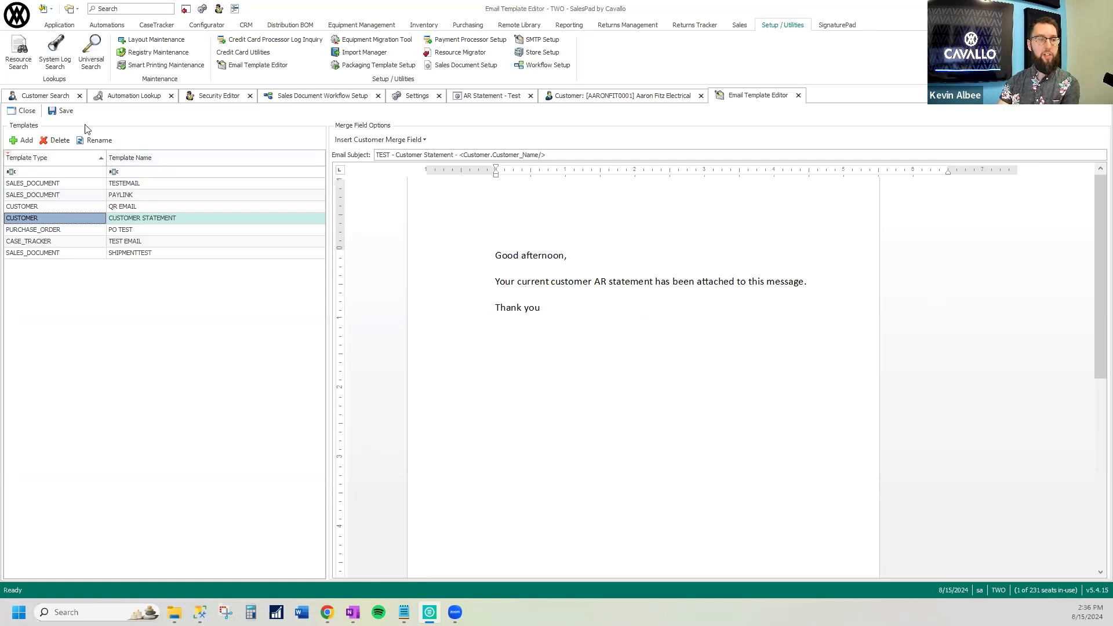
Examine the template types available for a new email template and dismiss the dialog without creating one
{"action": "left_click", "coordinate": [26, 144]}
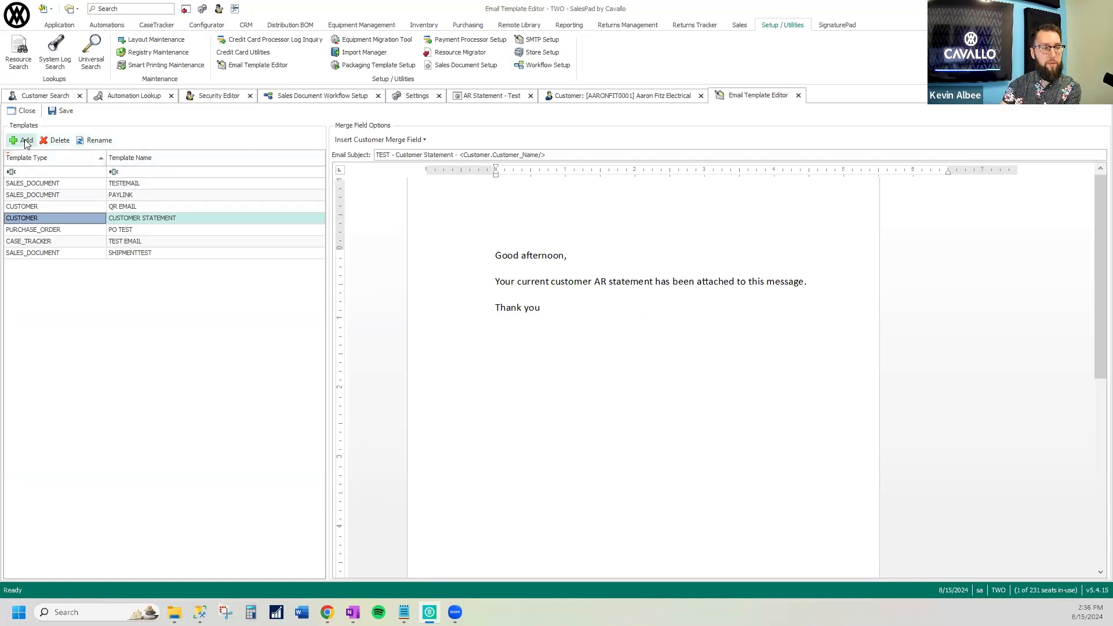
{"action": "left_click", "coordinate": [588, 286]}
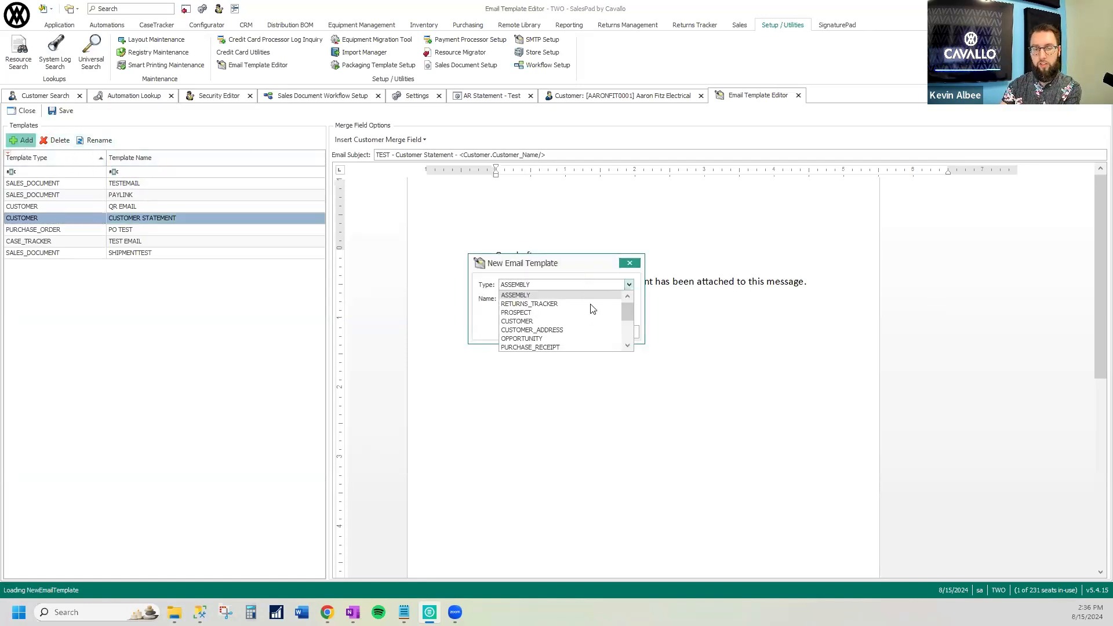
{"action": "scroll", "coordinate": [594, 308], "scroll_direction": "down", "scroll_amount": 2}
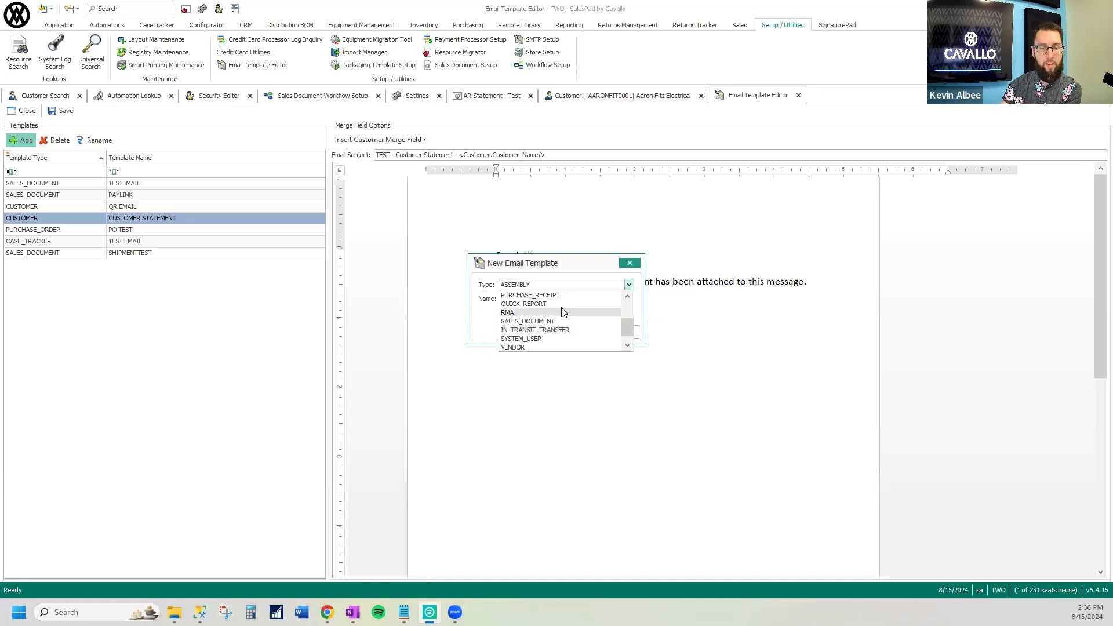
{"action": "left_click", "coordinate": [566, 265]}
{"action": "left_click", "coordinate": [615, 332]}
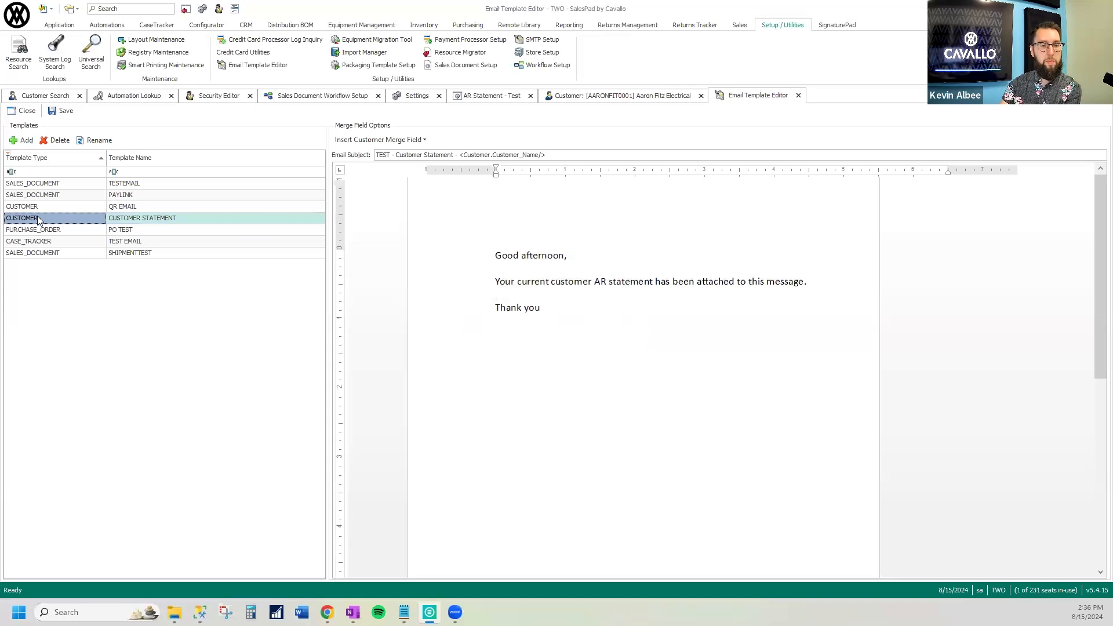
Examine the email subject of the CUSTOMER STATEMENT template, including its Customer_Name merge field
{"action": "left_click", "coordinate": [389, 154]}
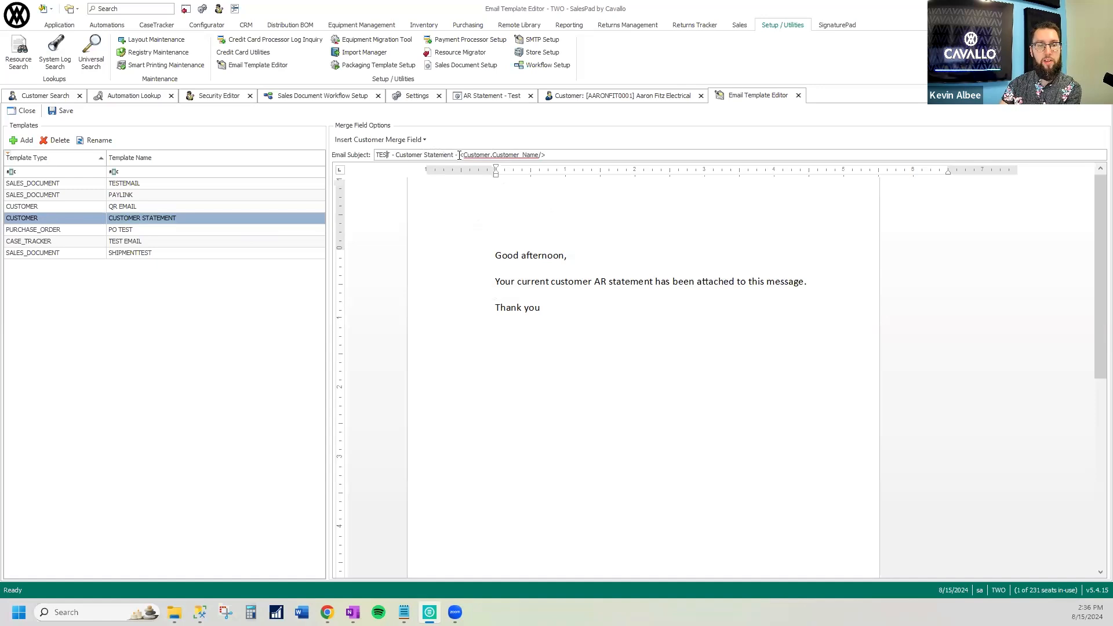
{"action": "left_click_drag", "start_coordinate": [468, 153], "coordinate": [570, 152]}
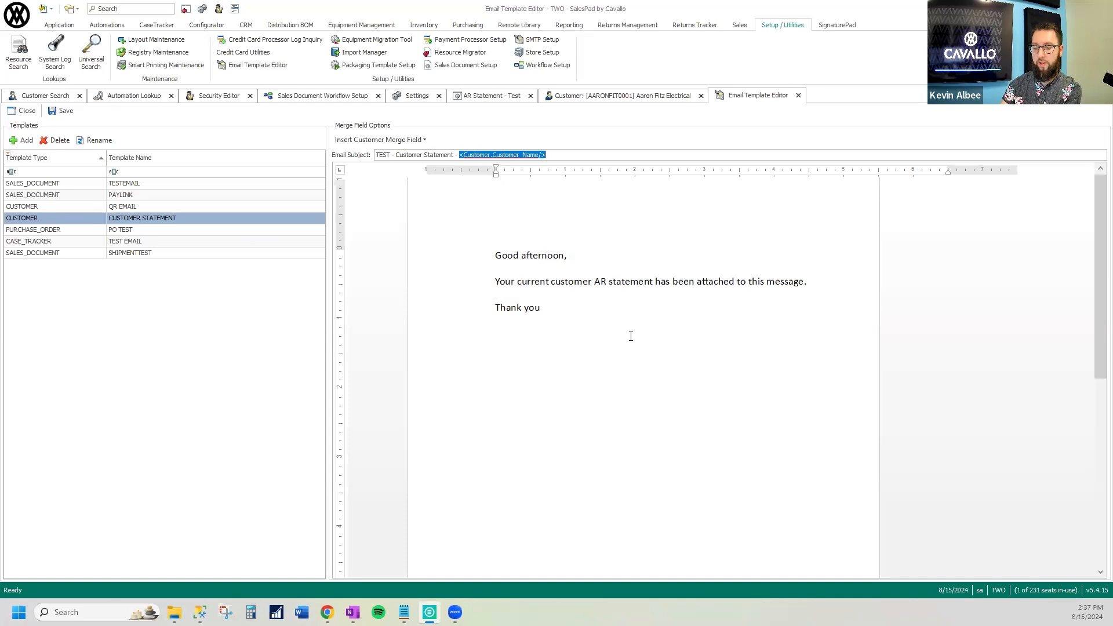
{"action": "left_click", "coordinate": [557, 154]}
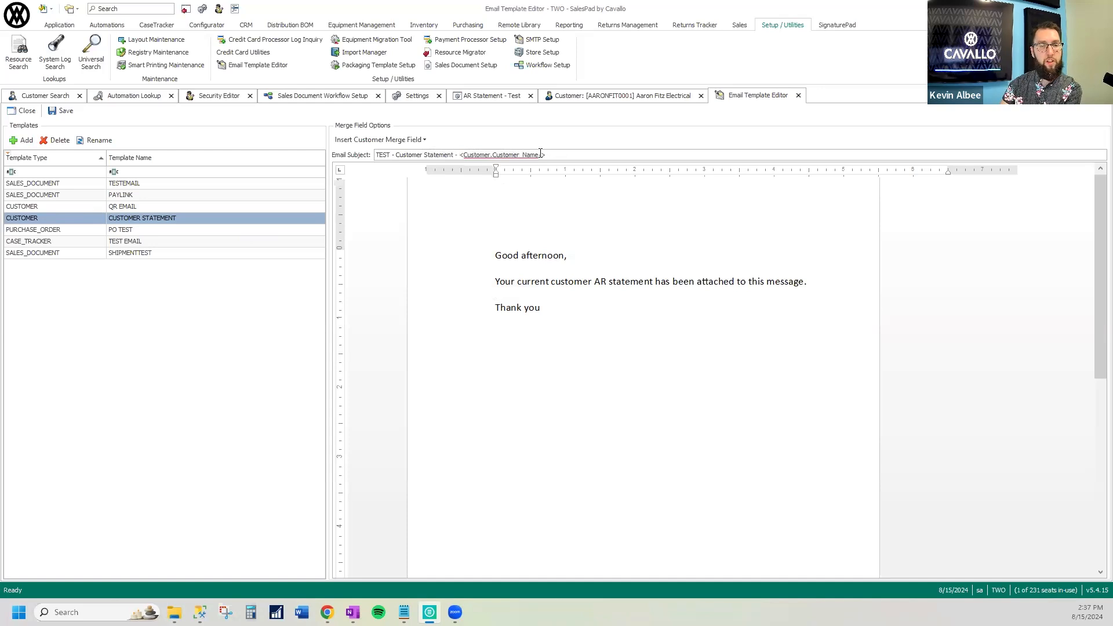
Examine the Customer merge fields available for the CUSTOMER STATEMENT template and highlight the Customer_Name field in its subject
{"action": "left_click", "coordinate": [397, 142]}
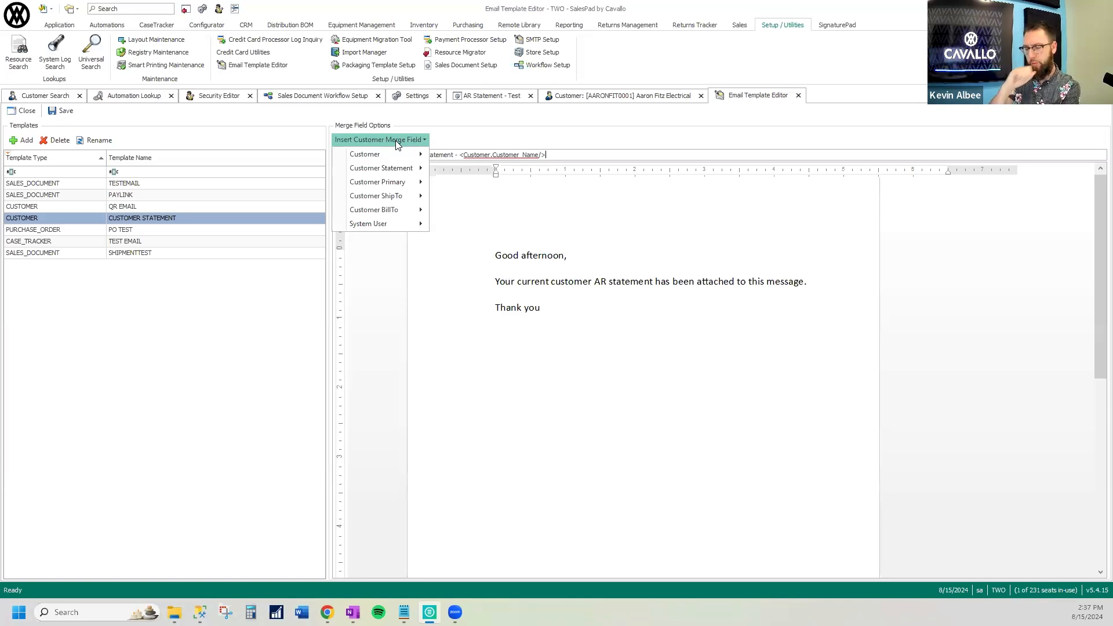
{"action": "mouse_move", "coordinate": [395, 158]}
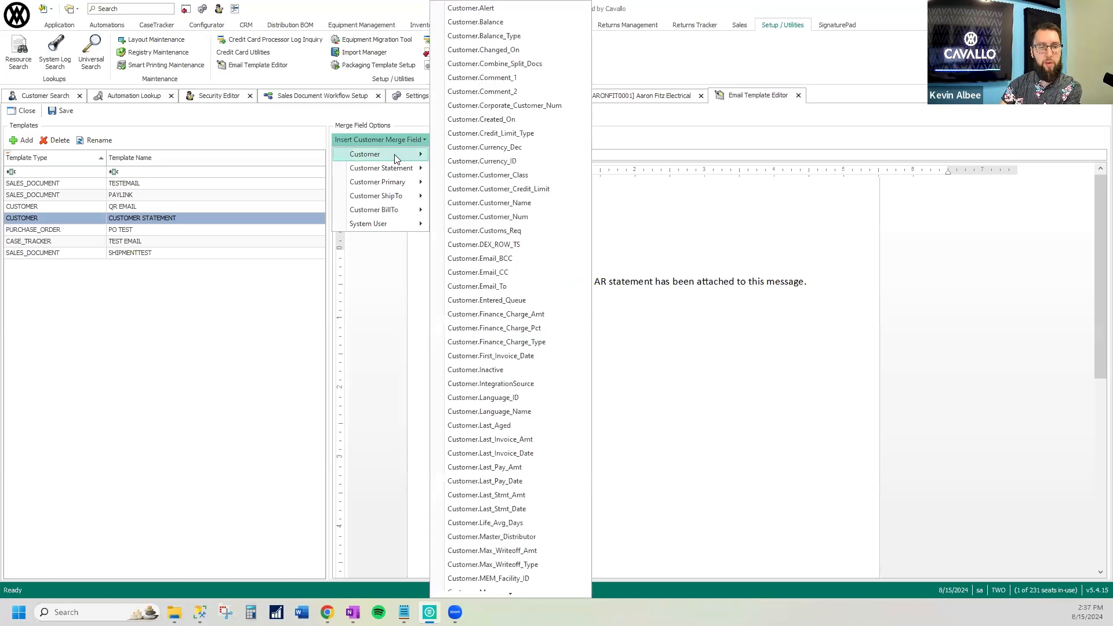
{"action": "scroll", "coordinate": [520, 110], "scroll_direction": "down", "scroll_amount": 2}
{"action": "scroll", "coordinate": [522, 113], "scroll_direction": "down", "scroll_amount": 4}
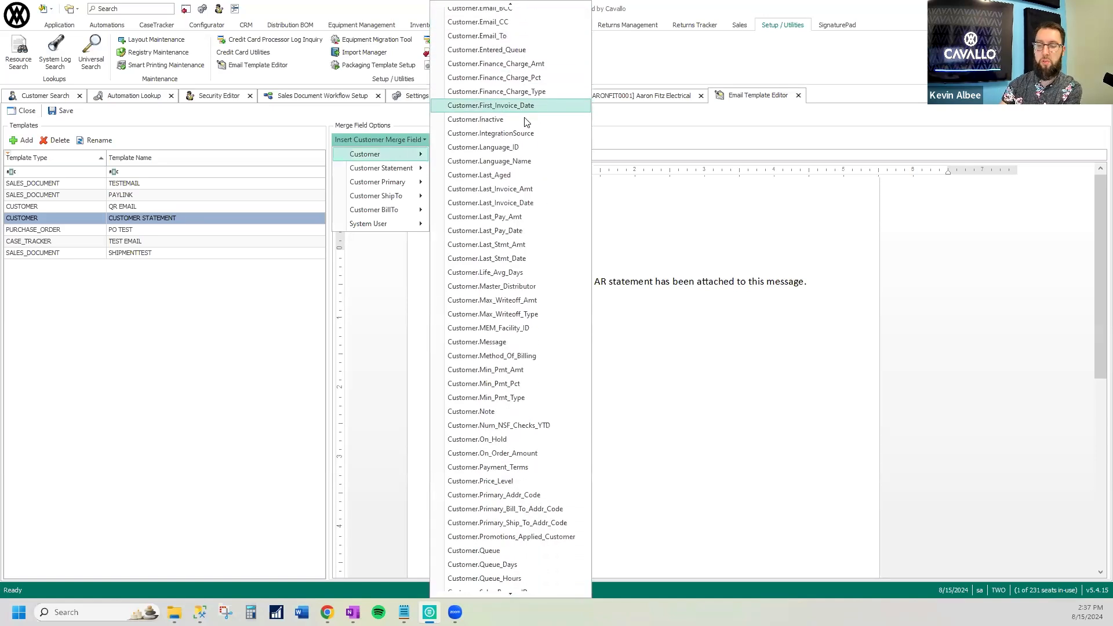
{"action": "scroll", "coordinate": [537, 216], "scroll_direction": "down", "scroll_amount": 5}
{"action": "scroll", "coordinate": [538, 220], "scroll_direction": "down", "scroll_amount": 1}
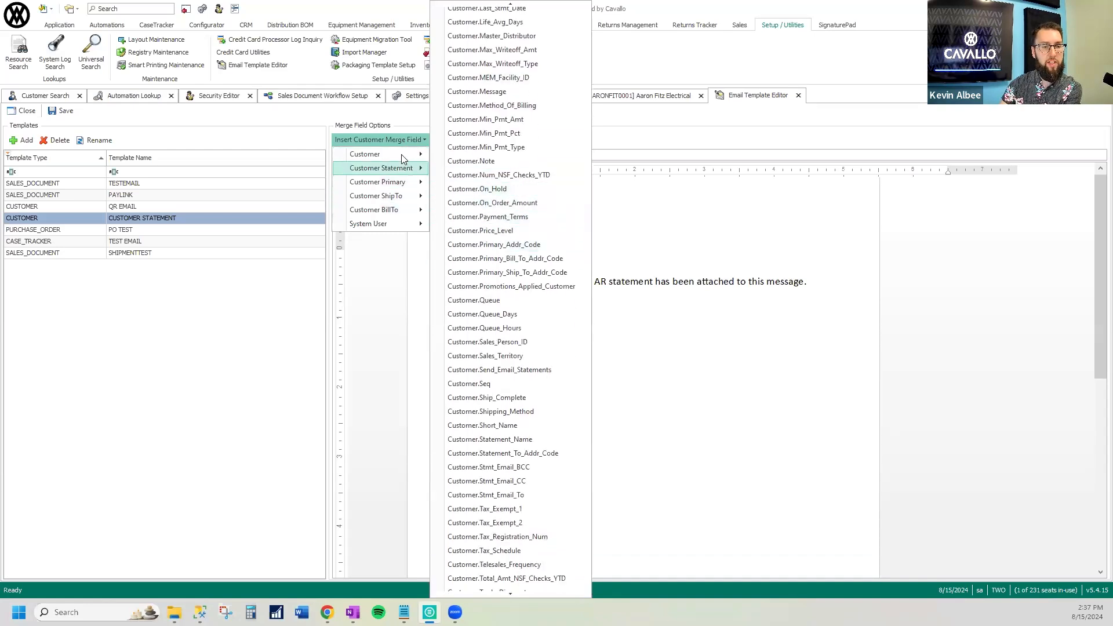
{"action": "scroll", "coordinate": [487, 187], "scroll_direction": "down", "scroll_amount": 7}
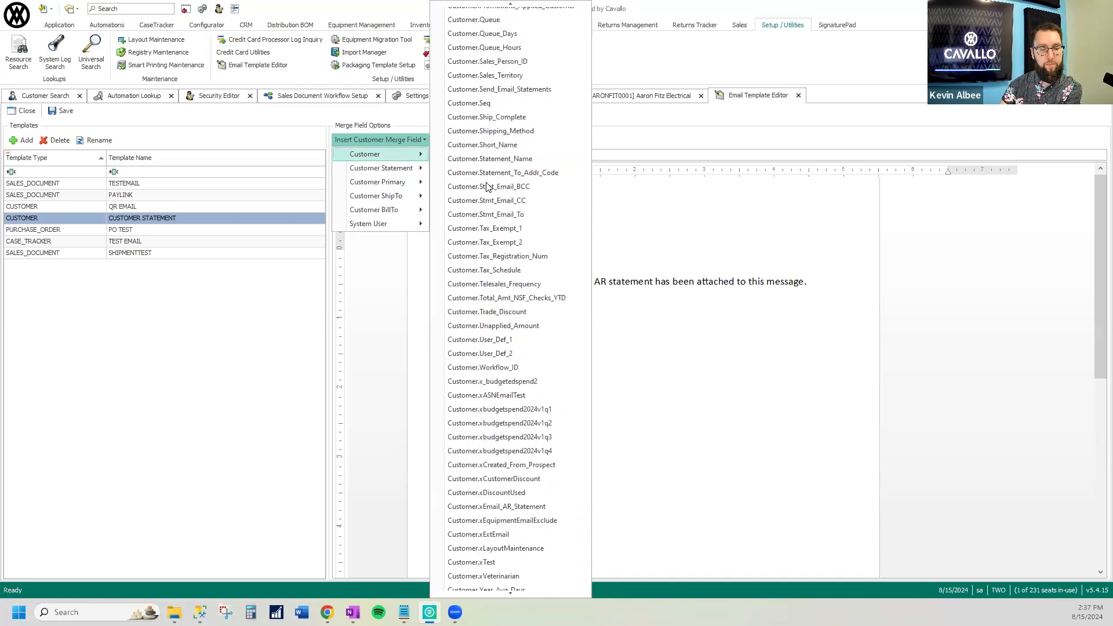
{"action": "left_click", "coordinate": [676, 204]}
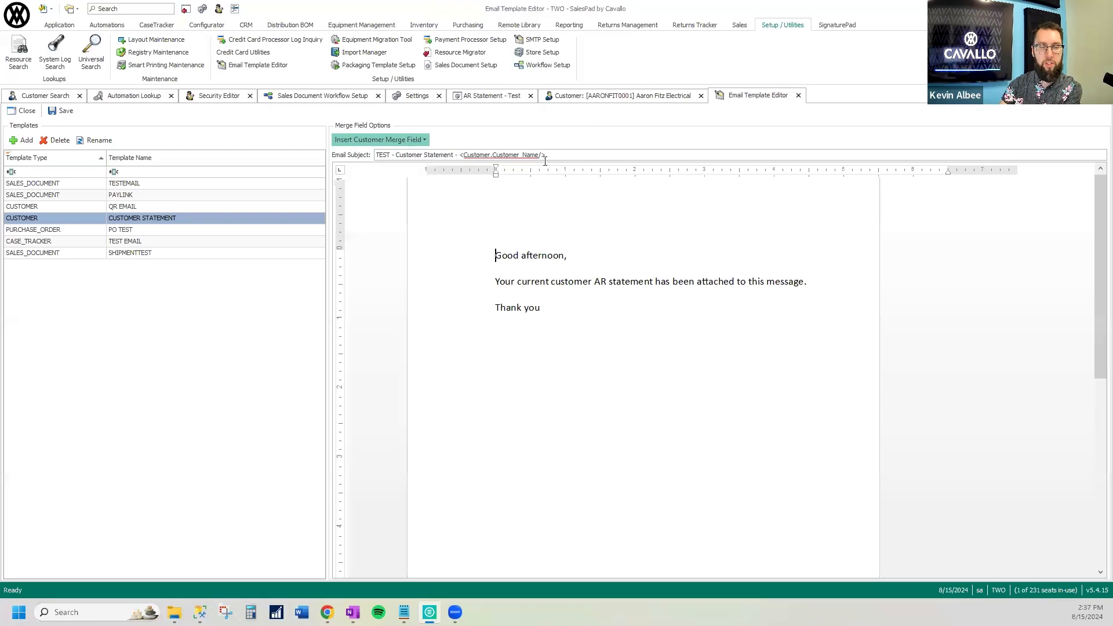
{"action": "left_click_drag", "start_coordinate": [460, 155], "coordinate": [589, 158]}
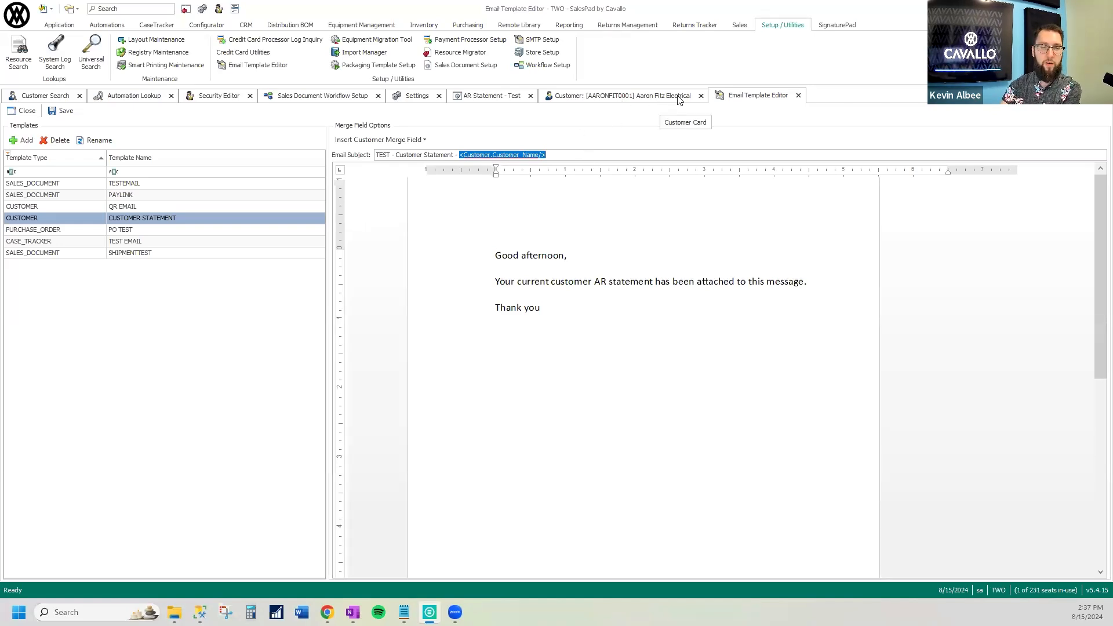
Highlight the fixed text "TEST - Customer Statement -" in the template's email subject to examine it
{"action": "left_click", "coordinate": [481, 155]}
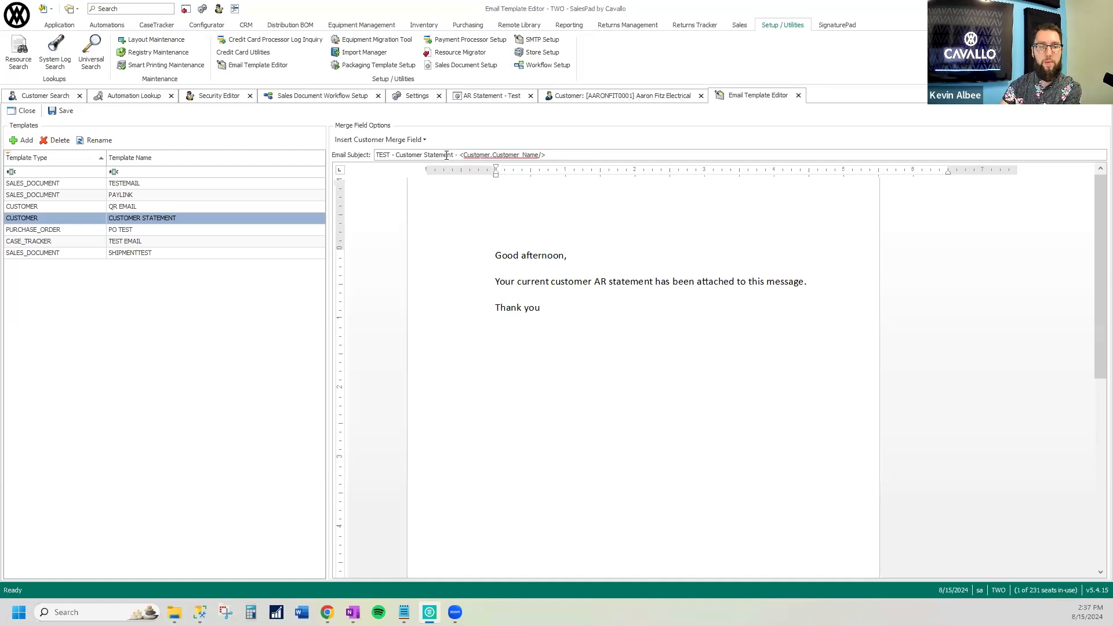
{"action": "left_click_drag", "start_coordinate": [458, 155], "coordinate": [375, 154]}
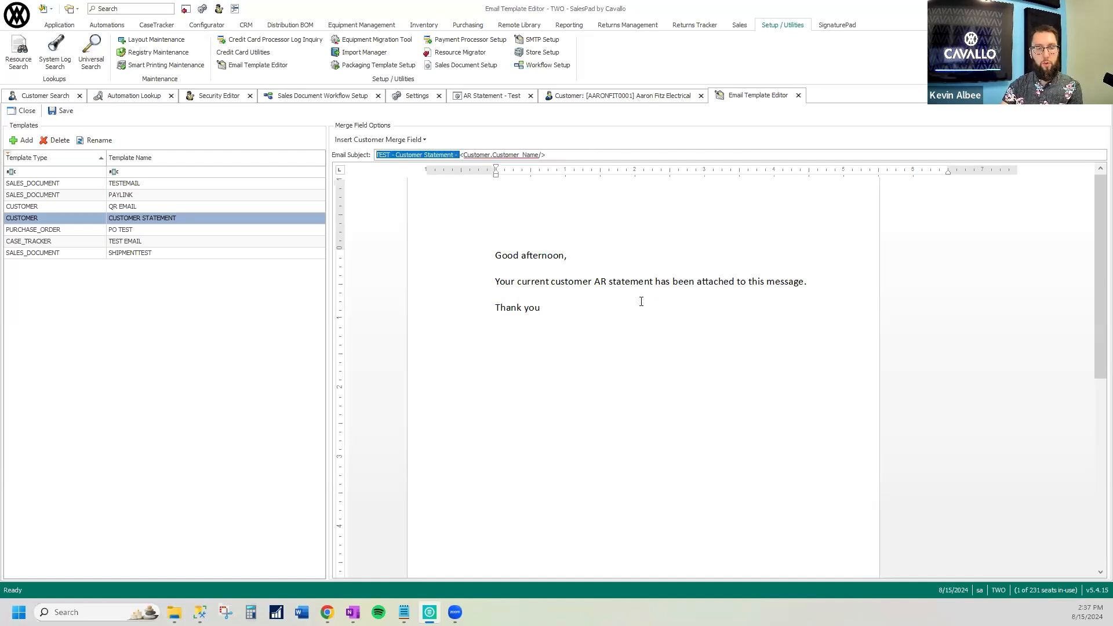
{"action": "left_click", "coordinate": [576, 315]}
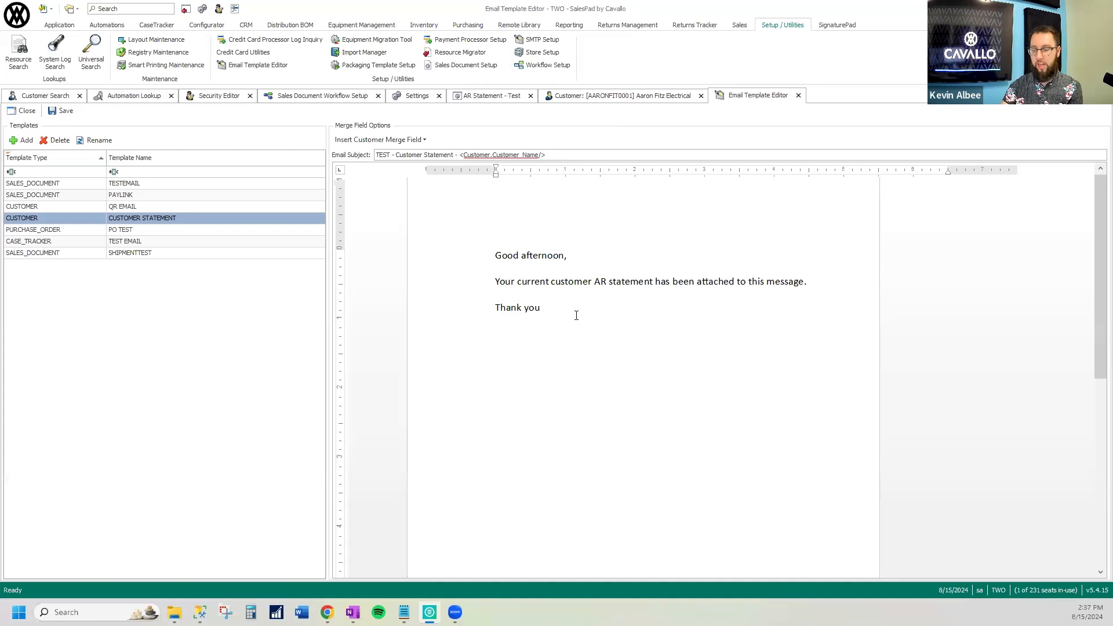
Insert the Statement.Contact_Person merge field after "Good afternoon" in the CUSTOMER STATEMENT email body, keeping a comma after it
{"action": "left_click", "coordinate": [567, 255]}
{"action": "left_click", "coordinate": [403, 141]}
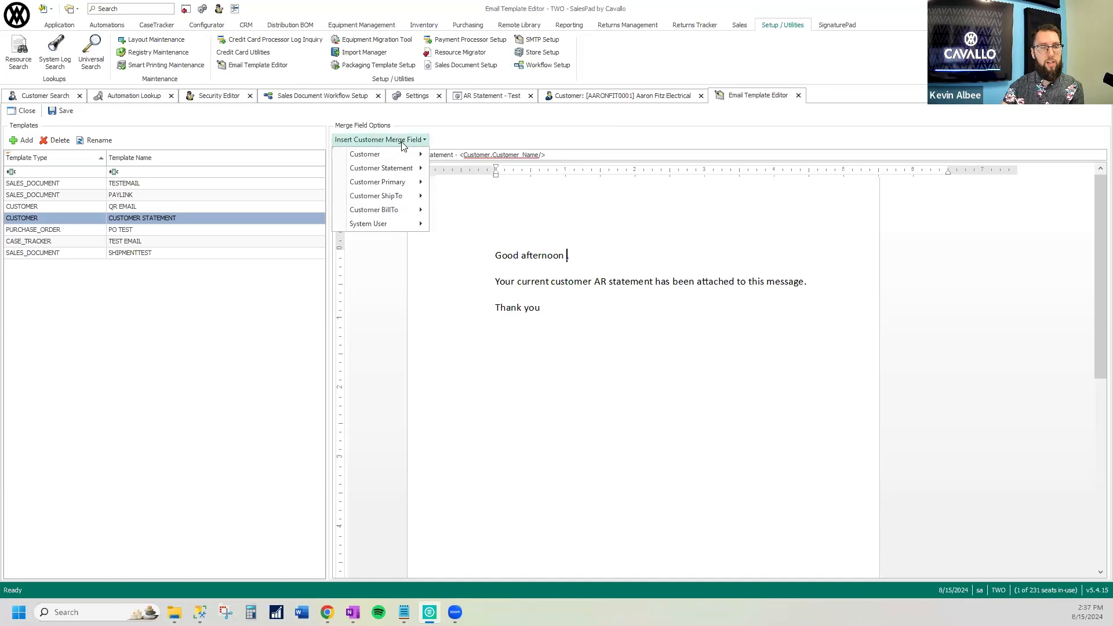
{"action": "mouse_move", "coordinate": [388, 169]}
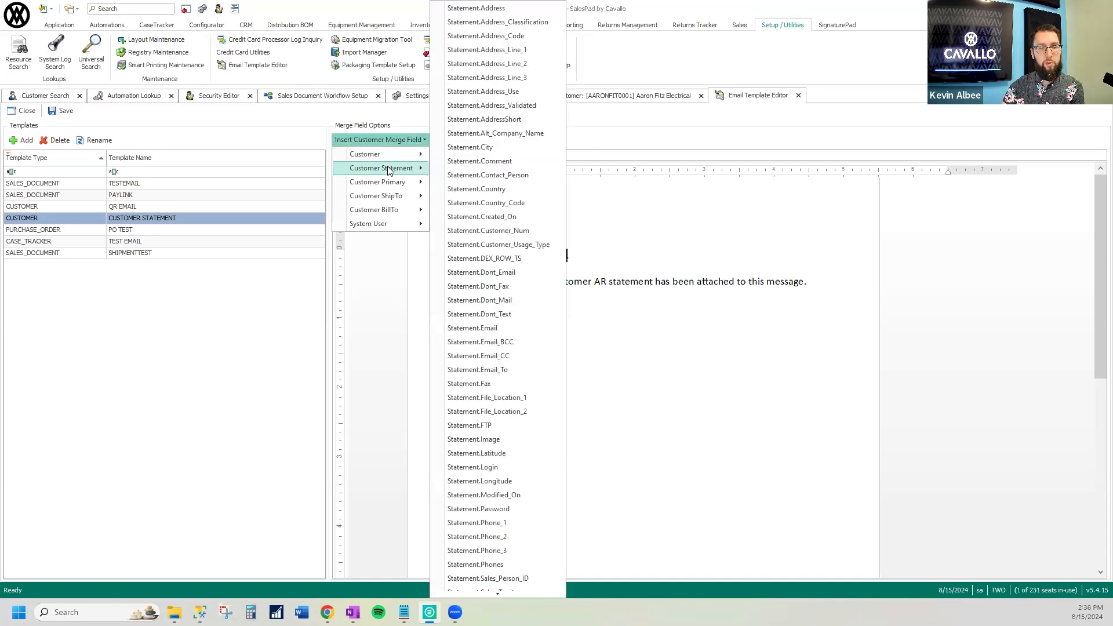
{"action": "left_click", "coordinate": [505, 175]}
{"action": "type", "text": ","}
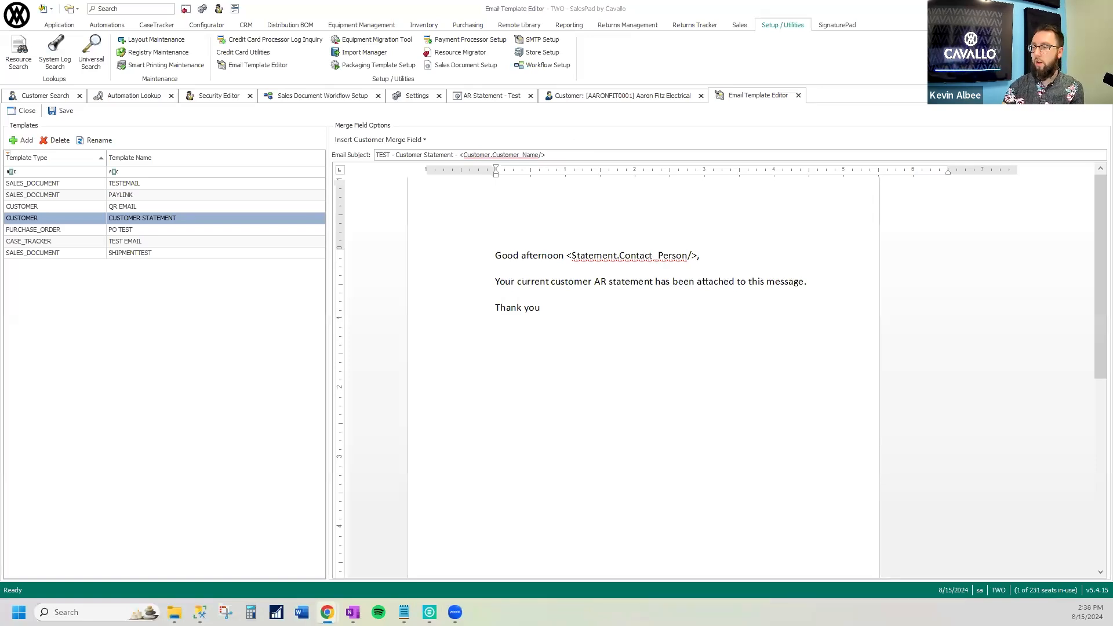
Return to the AR Statement - Test automation settings and examine the reports available for Customer AR Statement Report without choosing one
{"action": "left_click", "coordinate": [492, 97]}
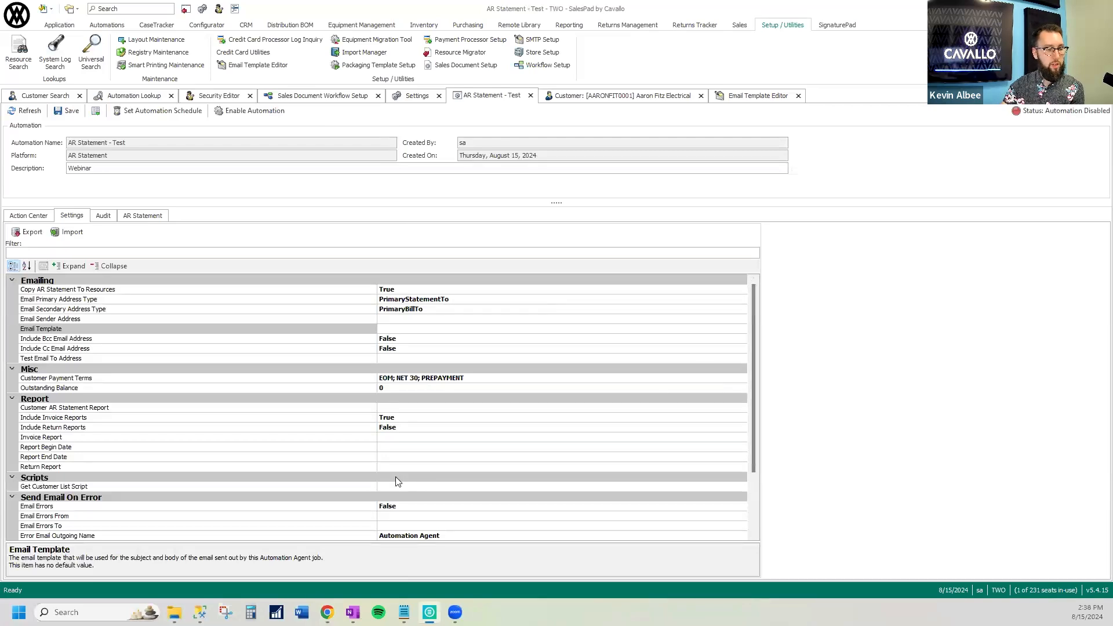
{"action": "left_click", "coordinate": [262, 429]}
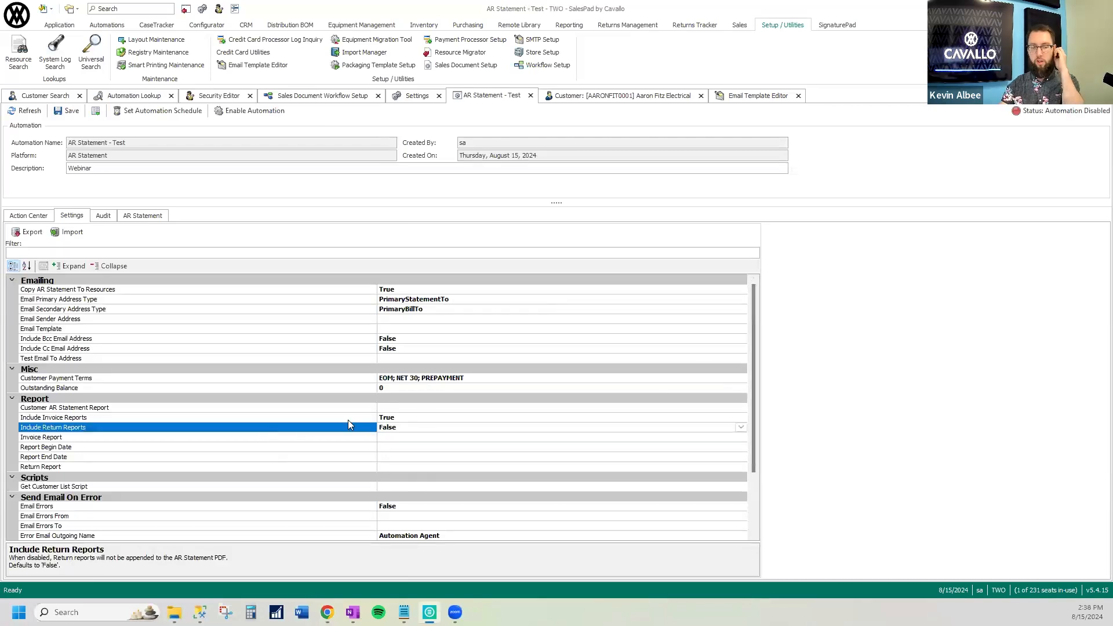
{"action": "left_click", "coordinate": [430, 418]}
{"action": "left_click", "coordinate": [432, 408]}
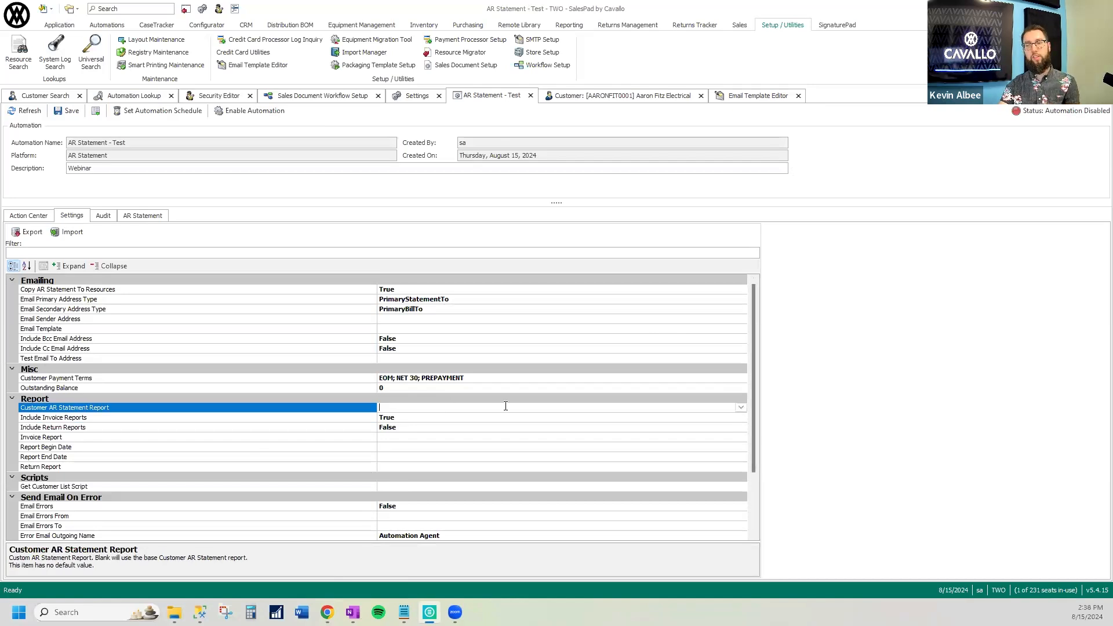
{"action": "key", "text": "alt+Tab"}
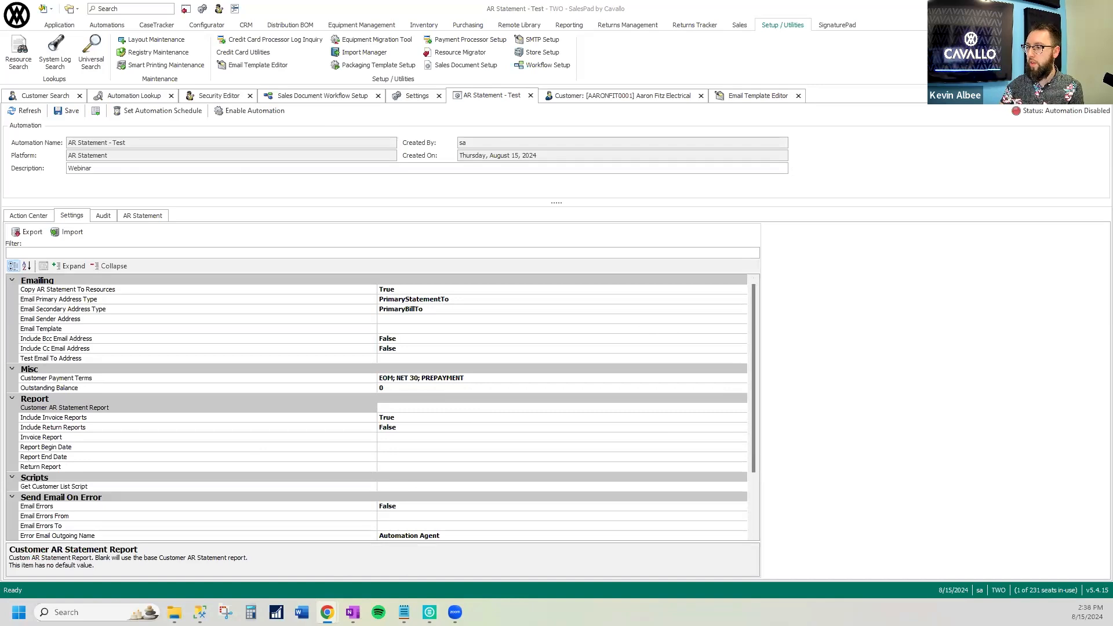
{"action": "left_click", "coordinate": [743, 411]}
{"action": "left_click", "coordinate": [742, 408]}
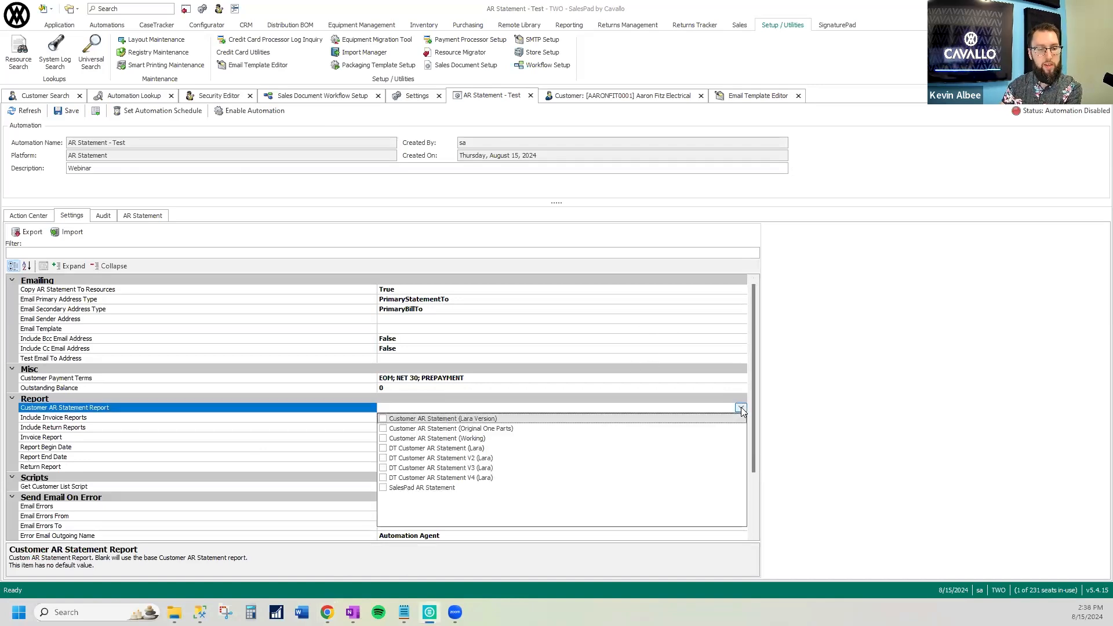
{"action": "left_click", "coordinate": [740, 408]}
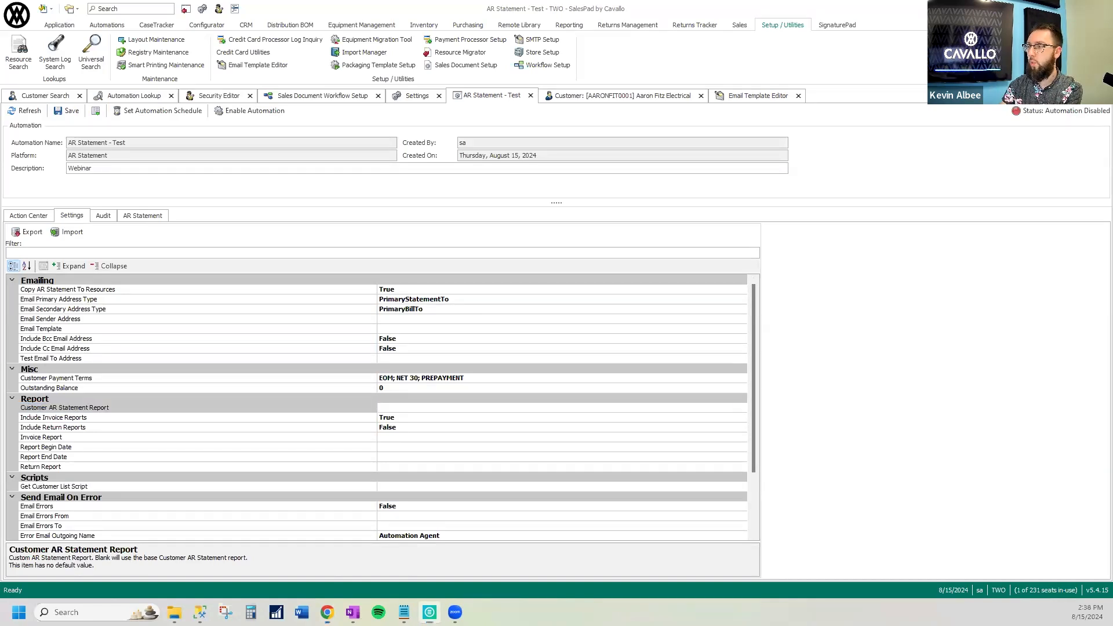
Switch to Gmail and examine the sample customer statement email's message and attached AR statement PDF, closing the preview
{"action": "key", "text": "alt+Tab"}
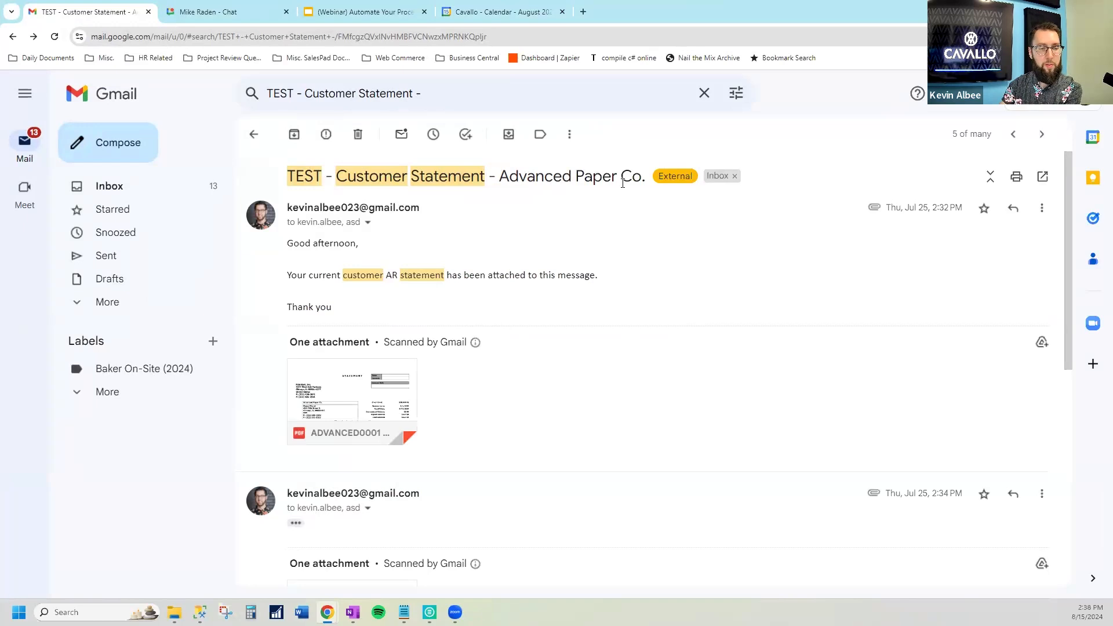
{"action": "triple_click", "coordinate": [327, 274]}
{"action": "left_click", "coordinate": [475, 297]}
{"action": "left_click", "coordinate": [367, 377]}
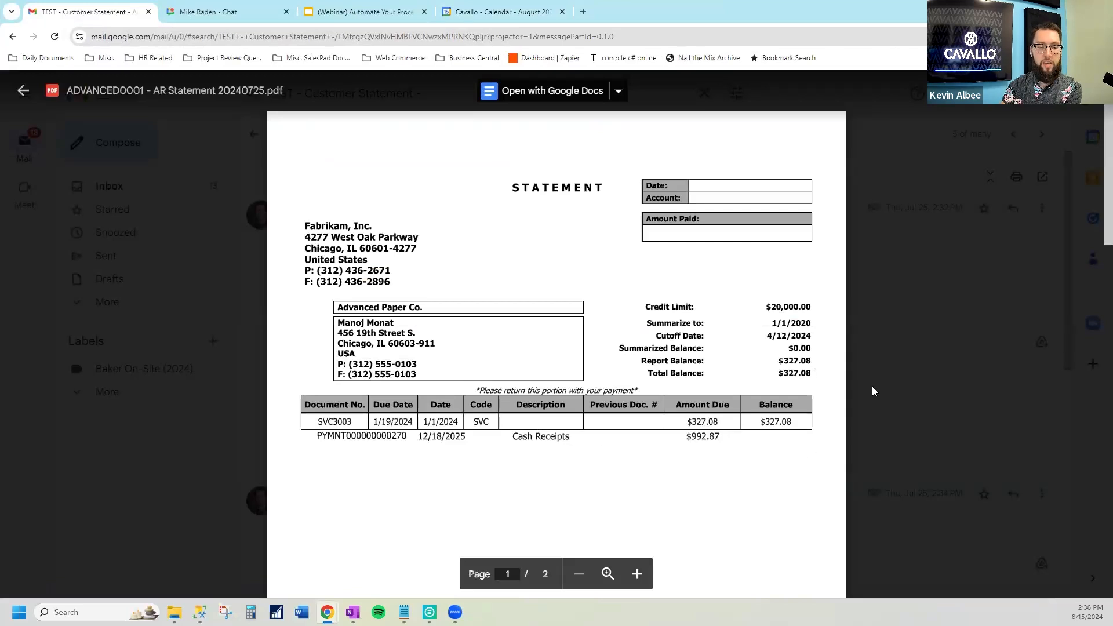
{"action": "left_click", "coordinate": [921, 380]}
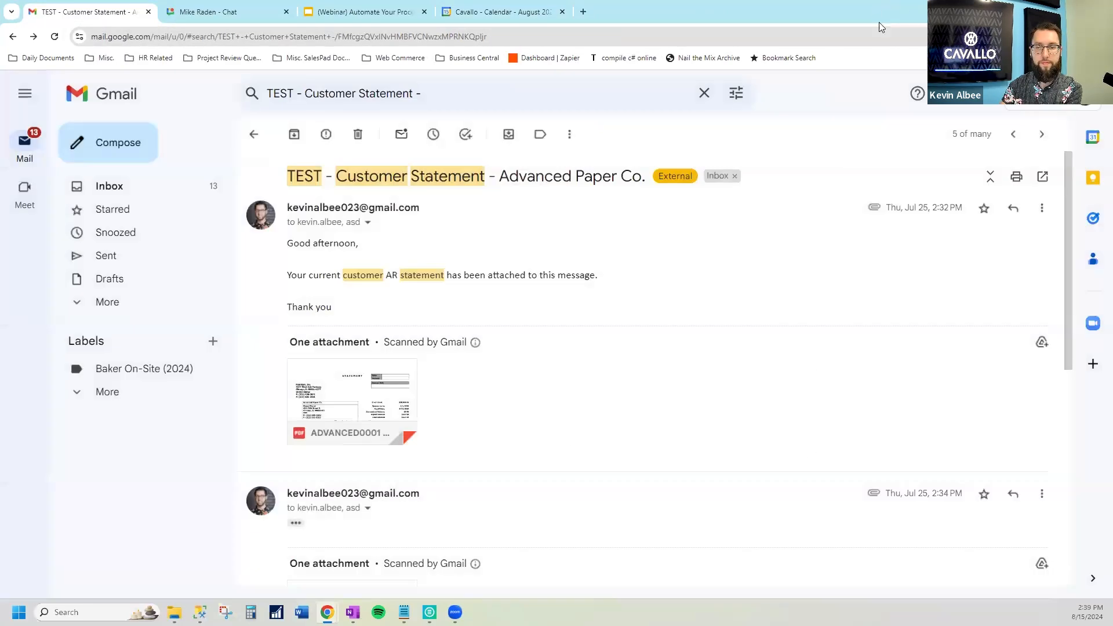
Switch back to SalesPad and examine the automation's Include Invoice Reports, Include Return Reports, Invoice Report and Report Begin Date settings
{"action": "key", "text": "alt+Tab"}
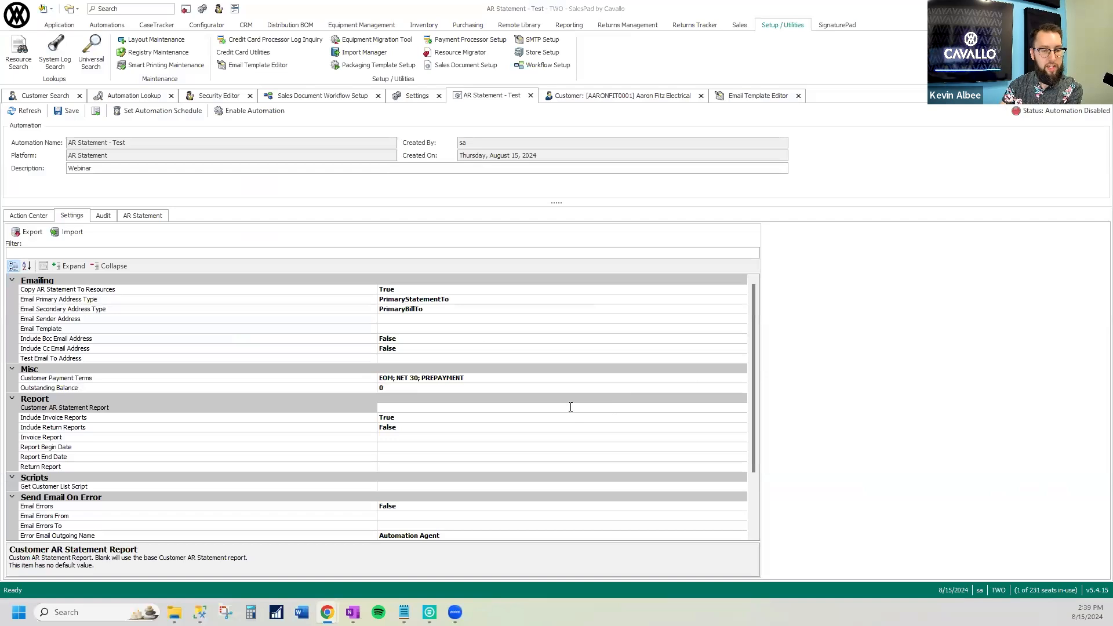
{"action": "left_click", "coordinate": [678, 408]}
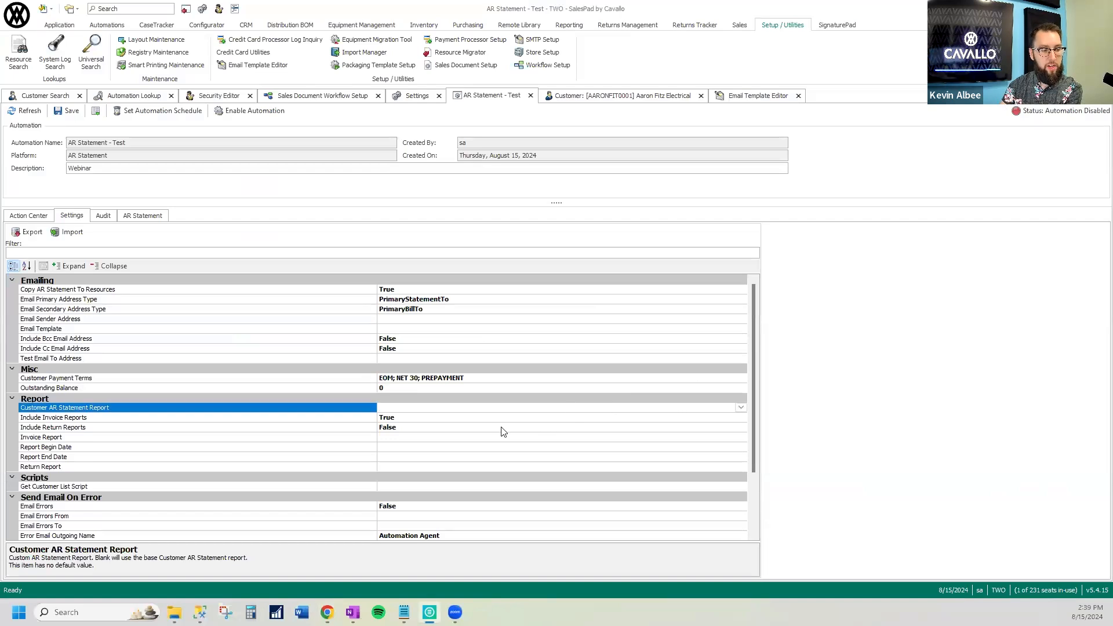
{"action": "left_click", "coordinate": [435, 418]}
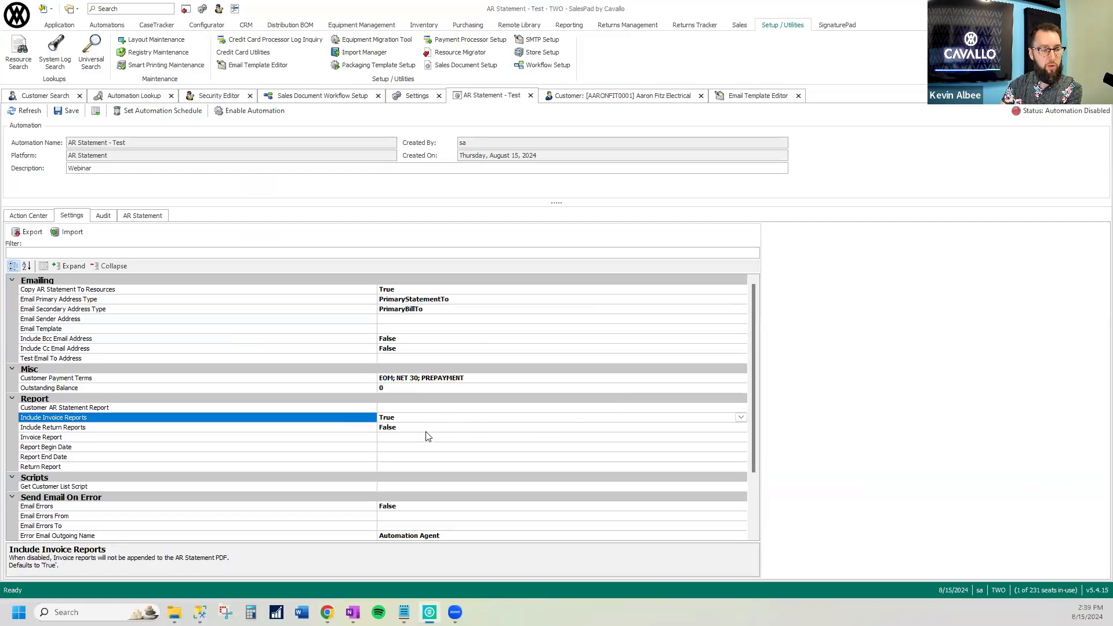
{"action": "left_click", "coordinate": [426, 428]}
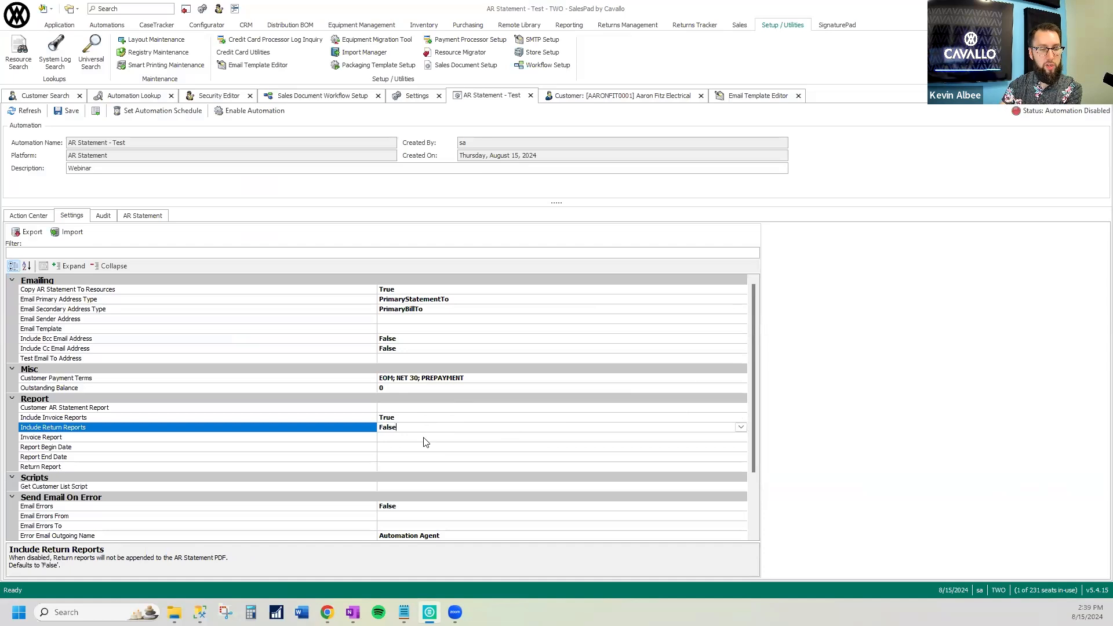
{"action": "left_click", "coordinate": [423, 438]}
{"action": "left_click", "coordinate": [741, 437]}
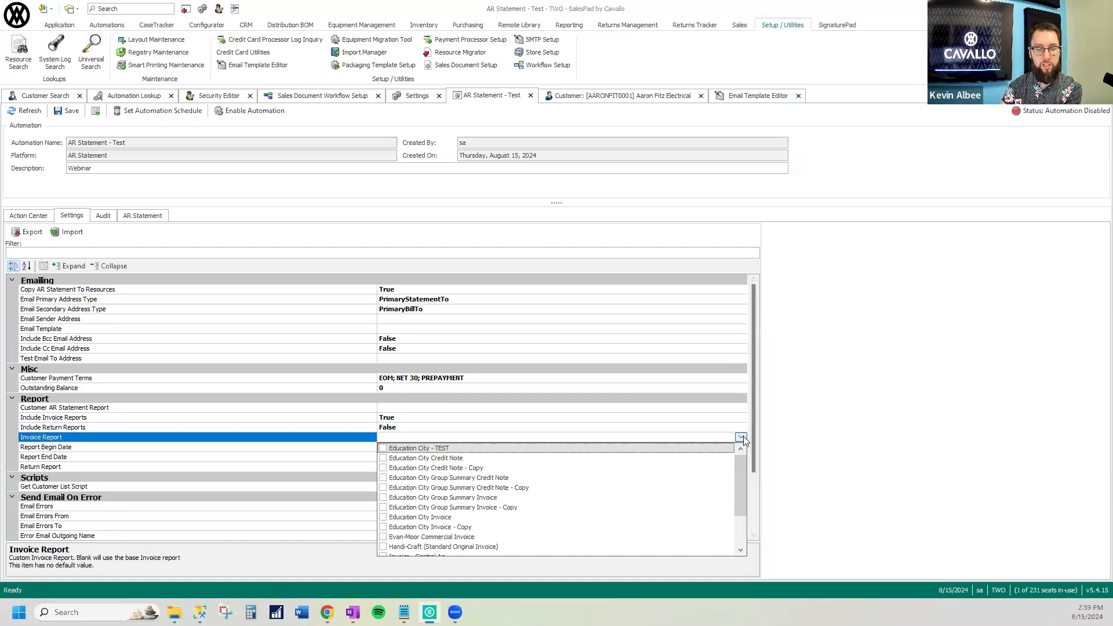
{"action": "left_click", "coordinate": [742, 436]}
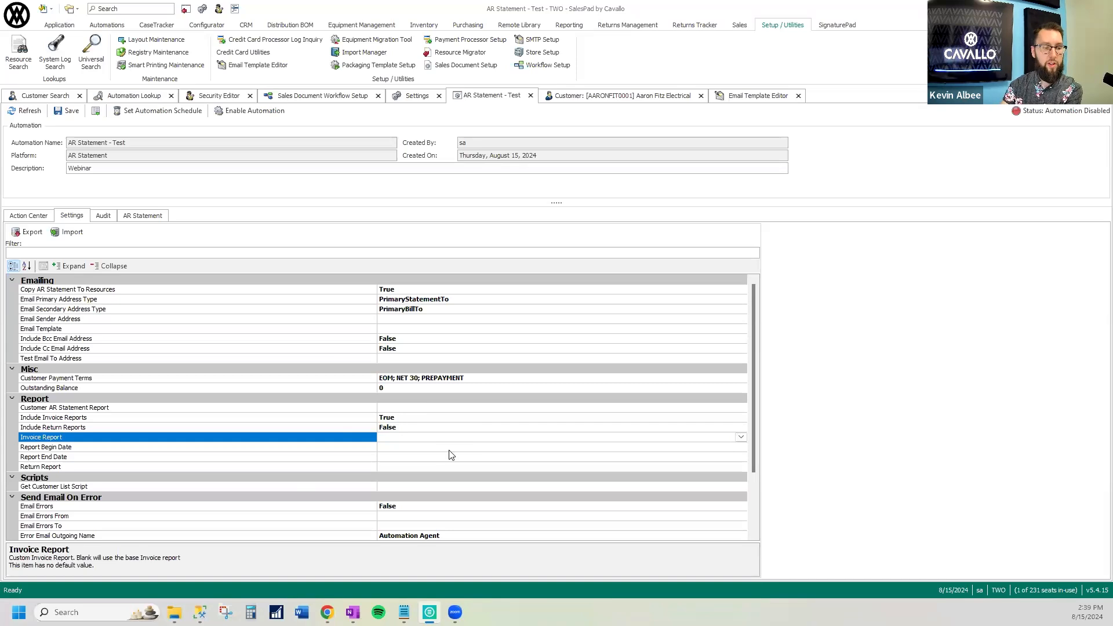
{"action": "left_click", "coordinate": [405, 447]}
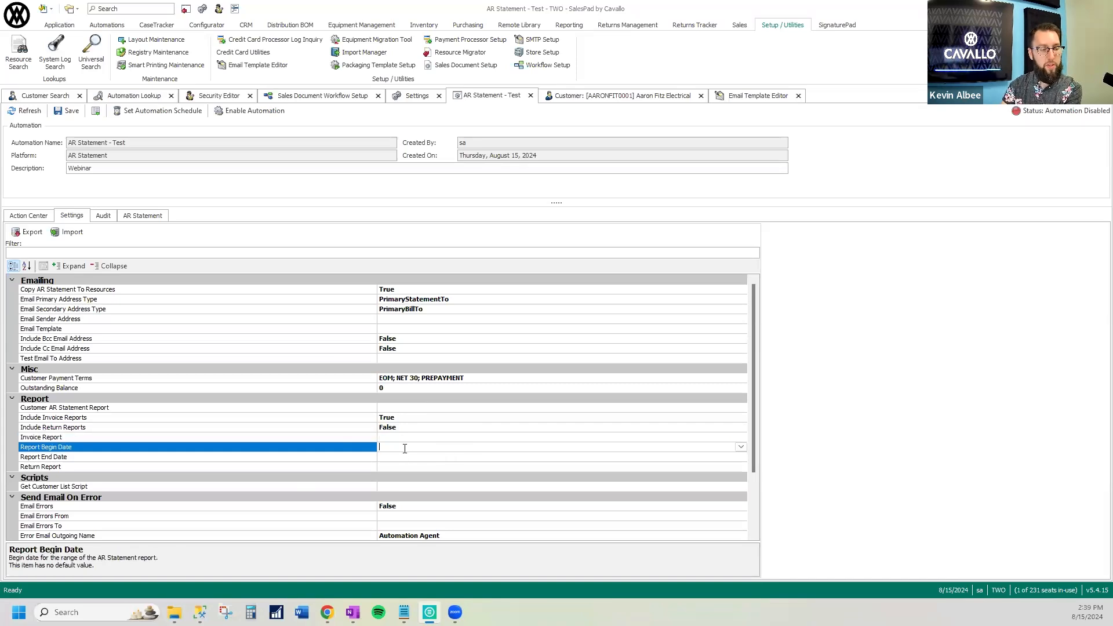
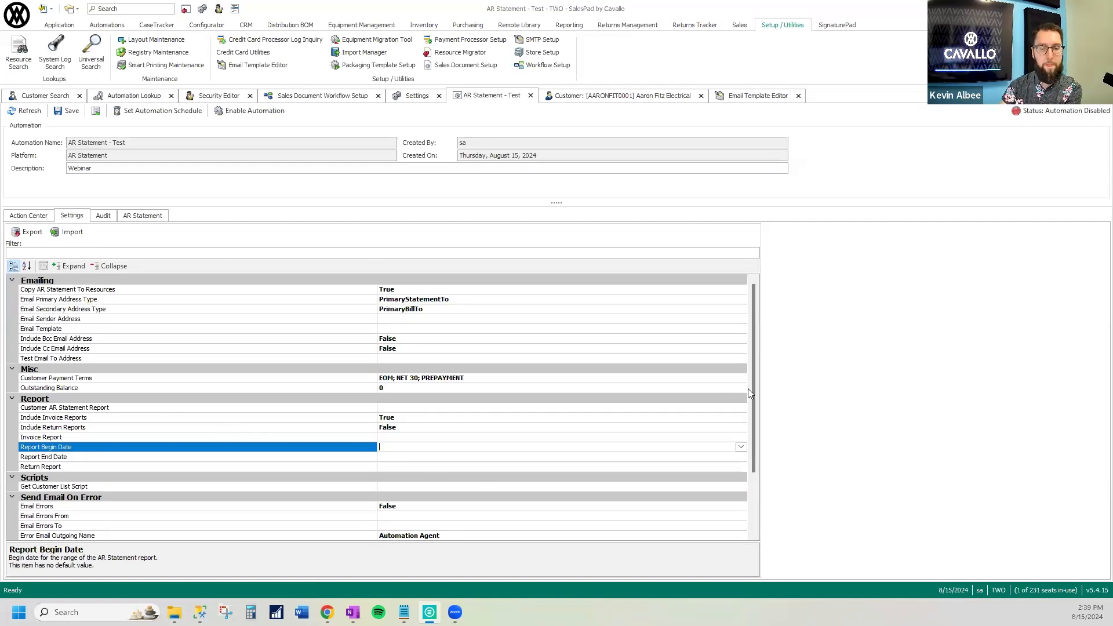
Examine the AR Statement - Test automation's remaining settings, its audit history and the AR Statement component's schedule and log
{"action": "scroll", "coordinate": [753, 389], "scroll_direction": "down", "scroll_amount": 3}
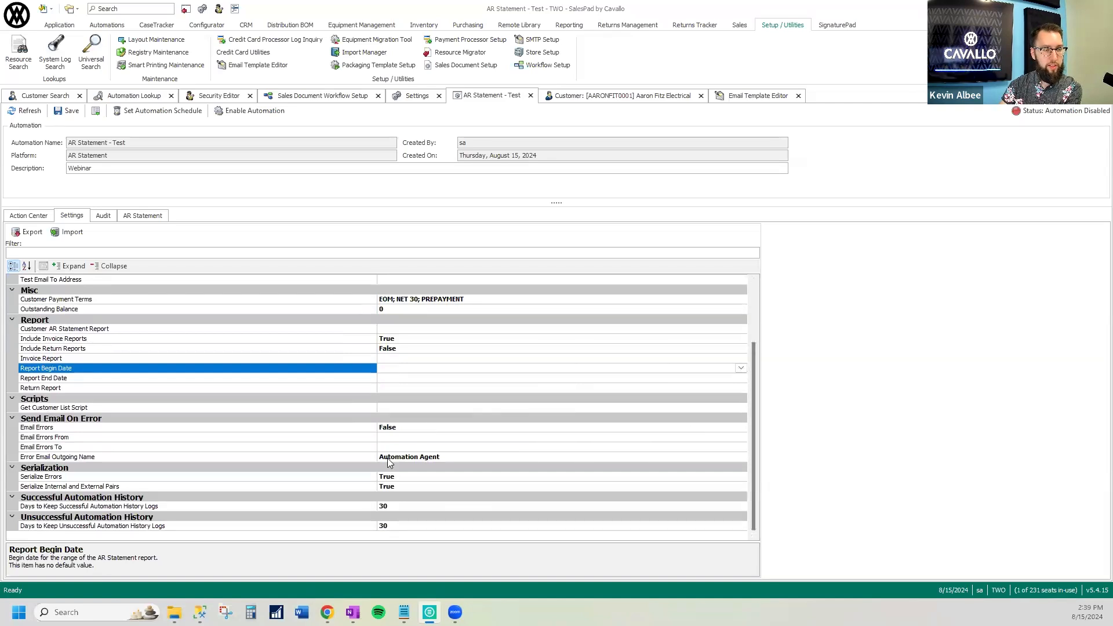
{"action": "left_click", "coordinate": [105, 217]}
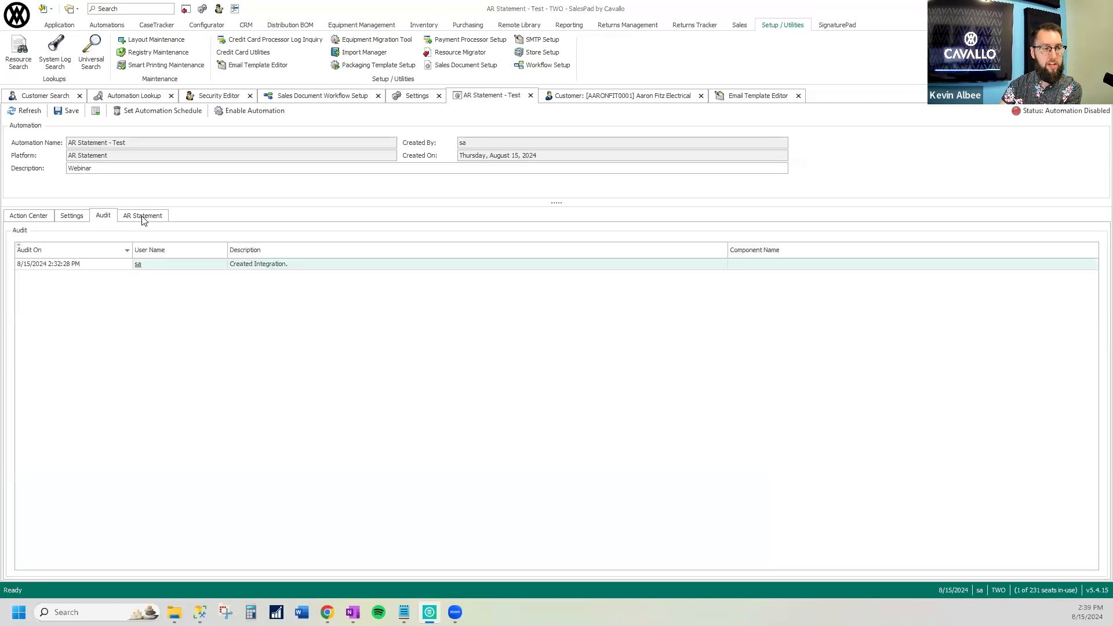
{"action": "left_click", "coordinate": [144, 216]}
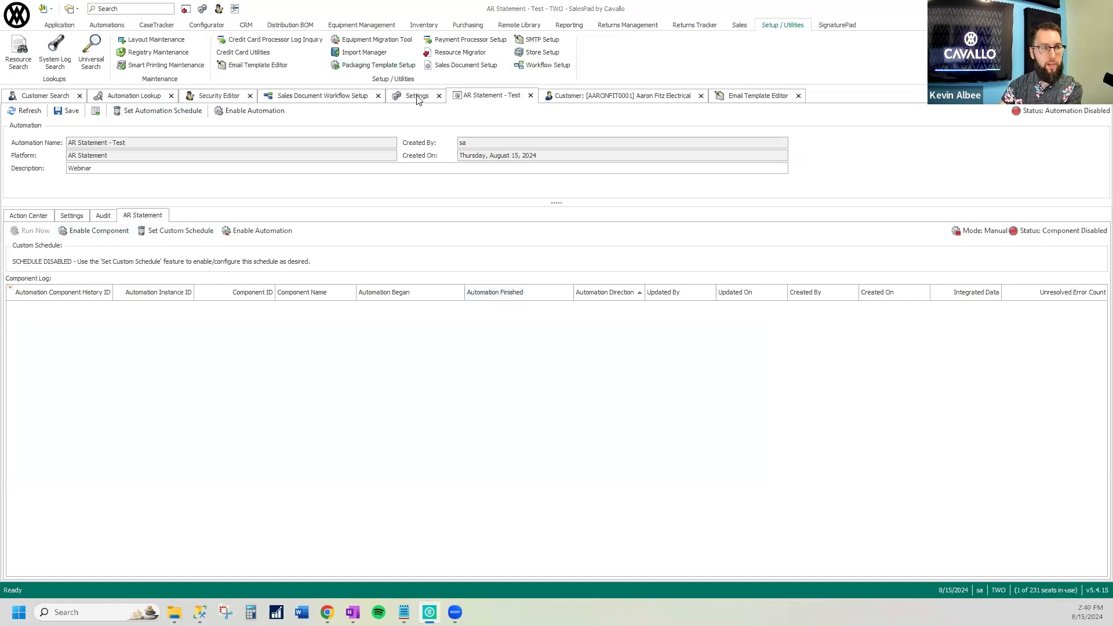
Refresh the Automation Lookup results filtered by "webinar" and return to the AR Statement - Test automation
{"action": "left_click", "coordinate": [115, 27]}
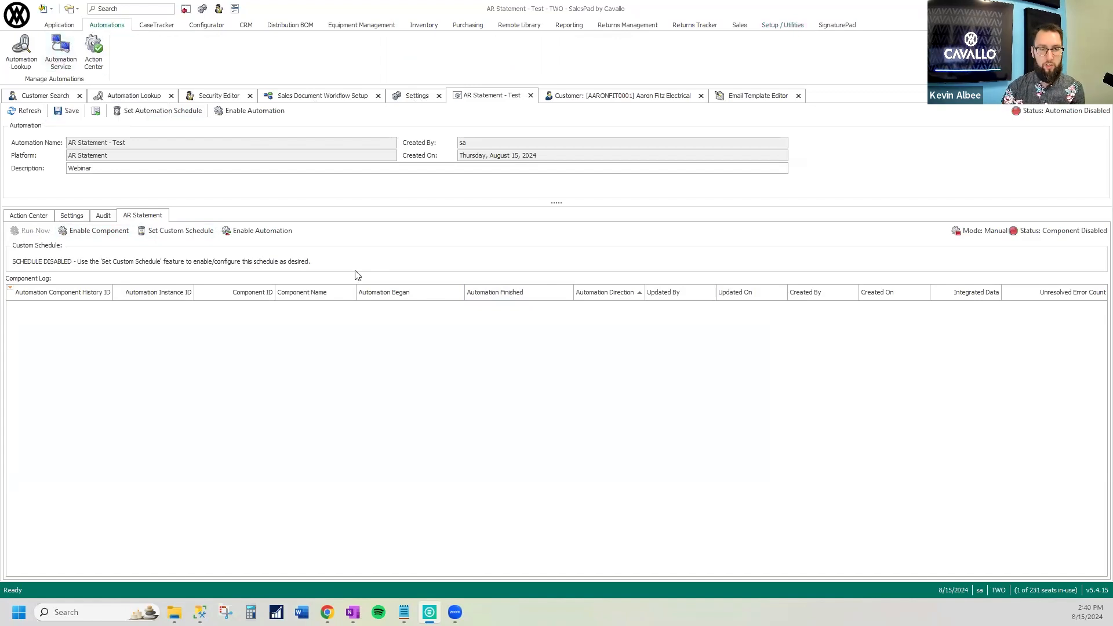
{"action": "left_click", "coordinate": [134, 96]}
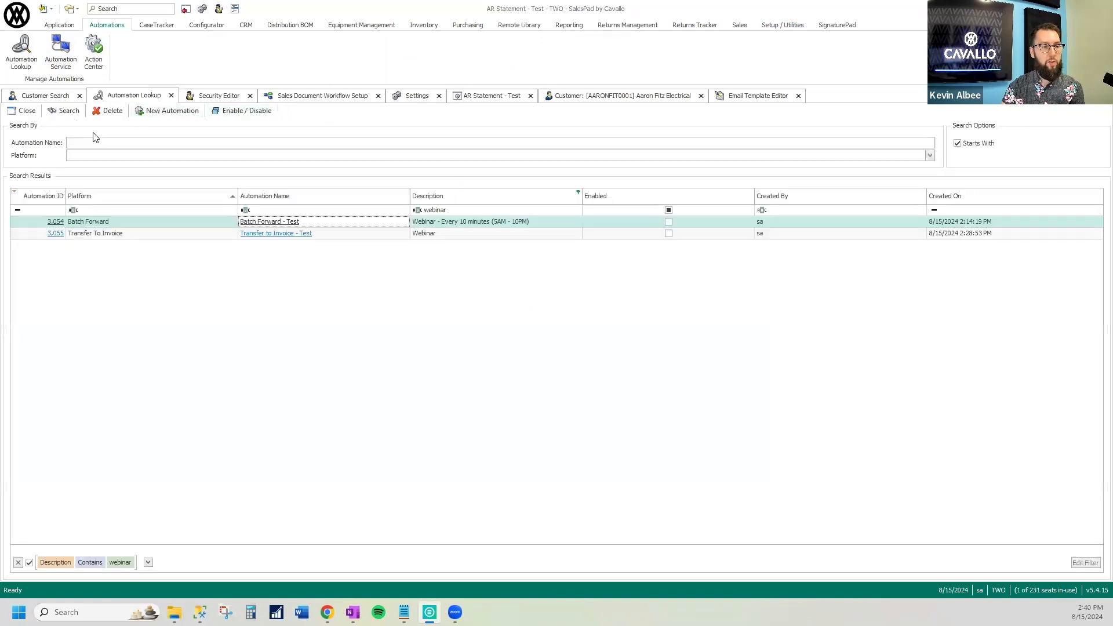
{"action": "left_click", "coordinate": [67, 112]}
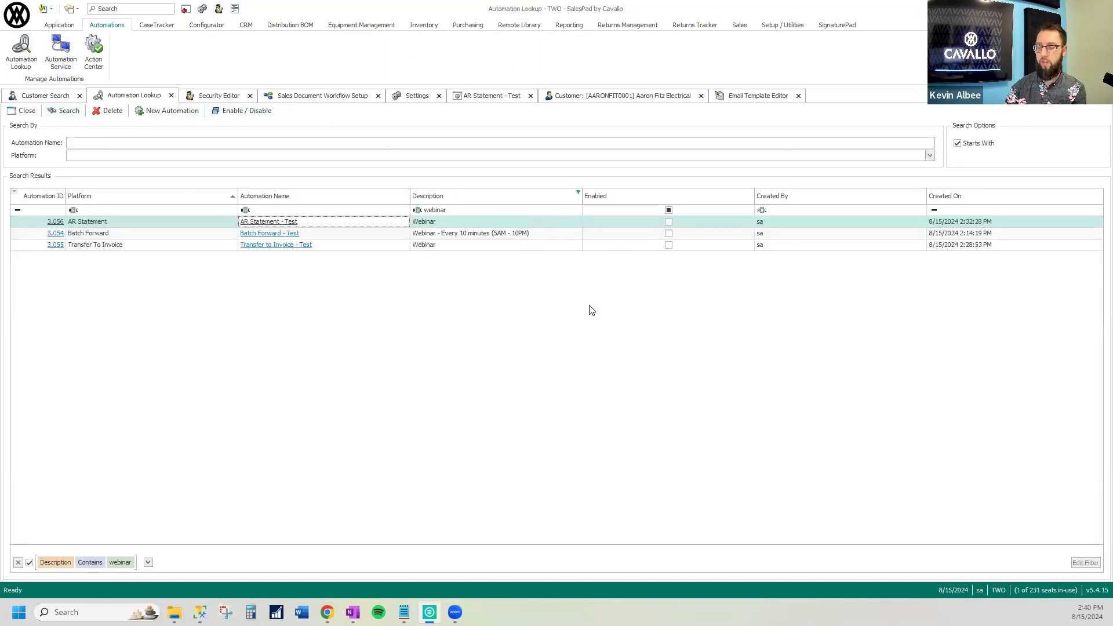
{"action": "left_click", "coordinate": [508, 97]}
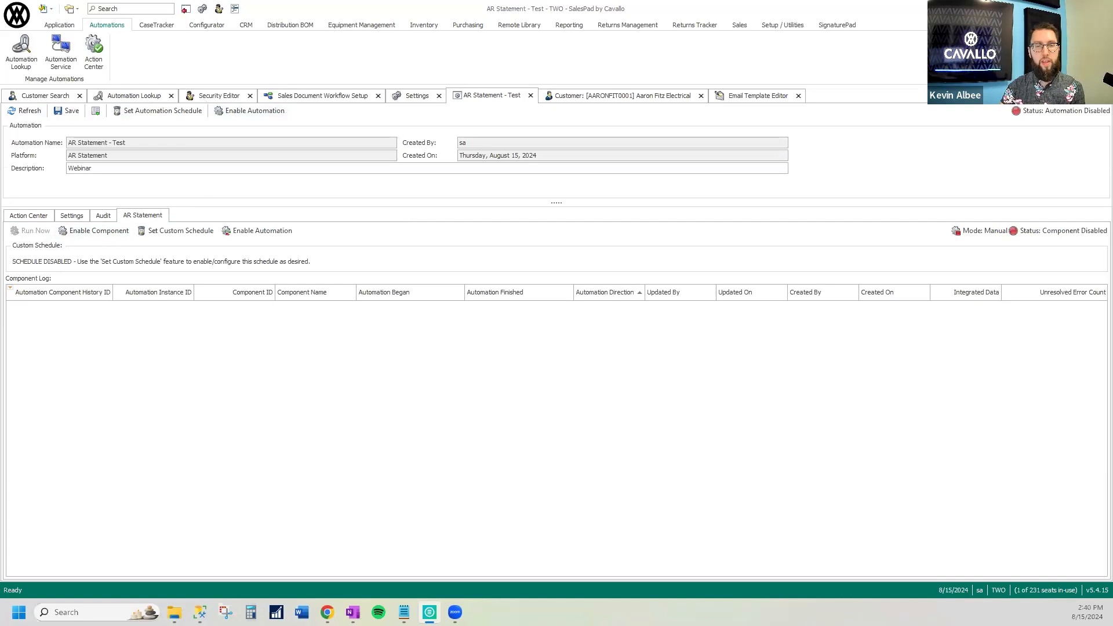
Show the desktop and examine the SalesPad shortcut's Run as administrator launch option, returning to the SalesPad window
{"action": "left_click", "coordinate": [1045, 8]}
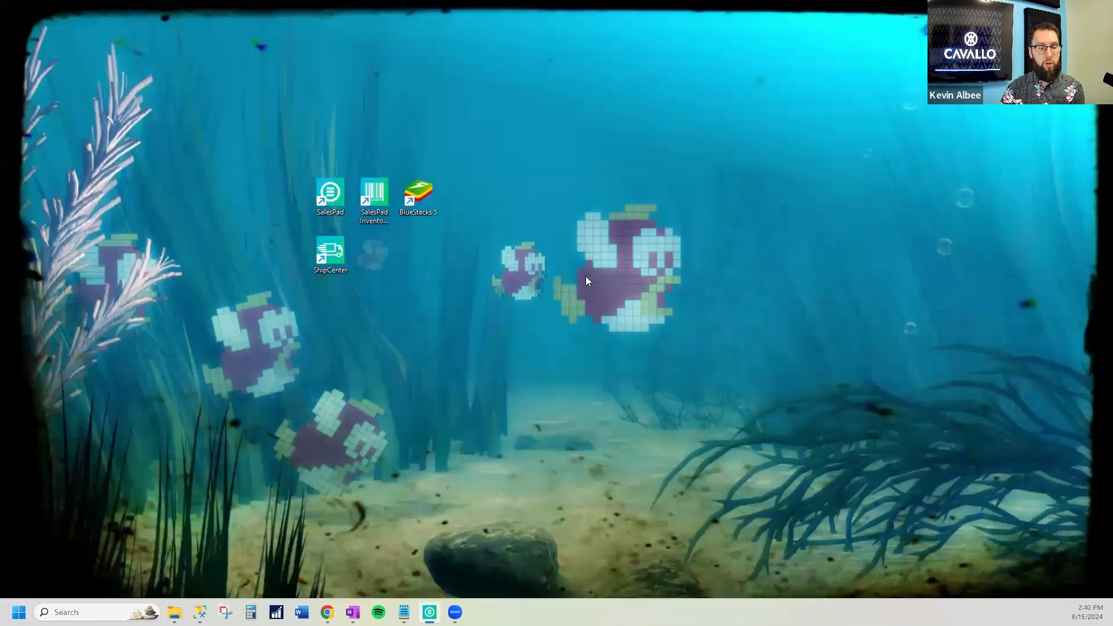
{"action": "left_click", "coordinate": [338, 210]}
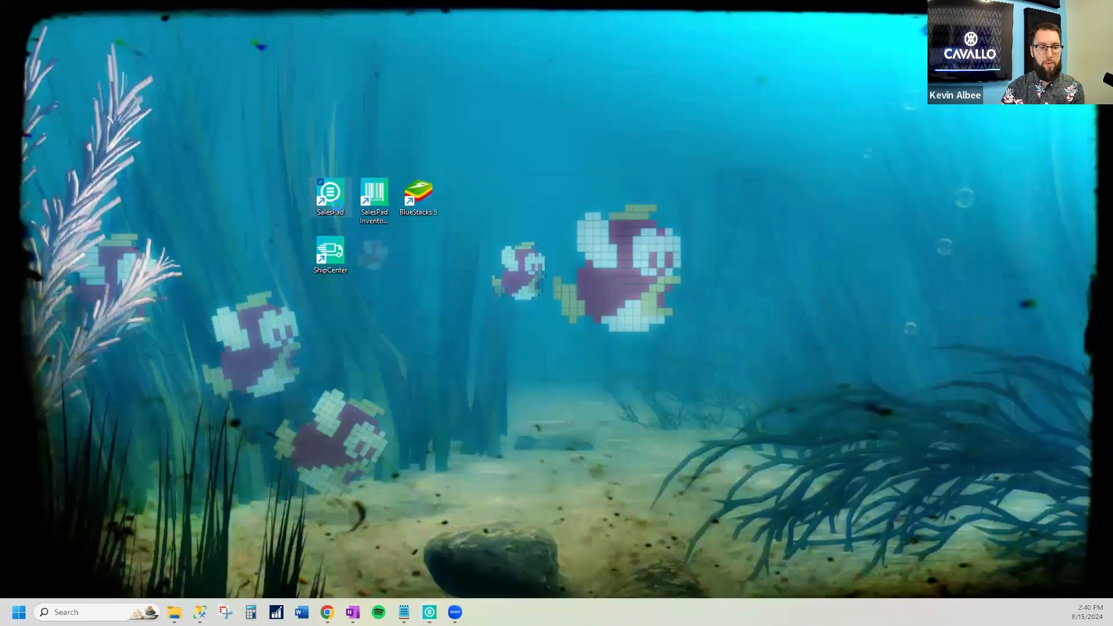
{"action": "right_click", "coordinate": [339, 210]}
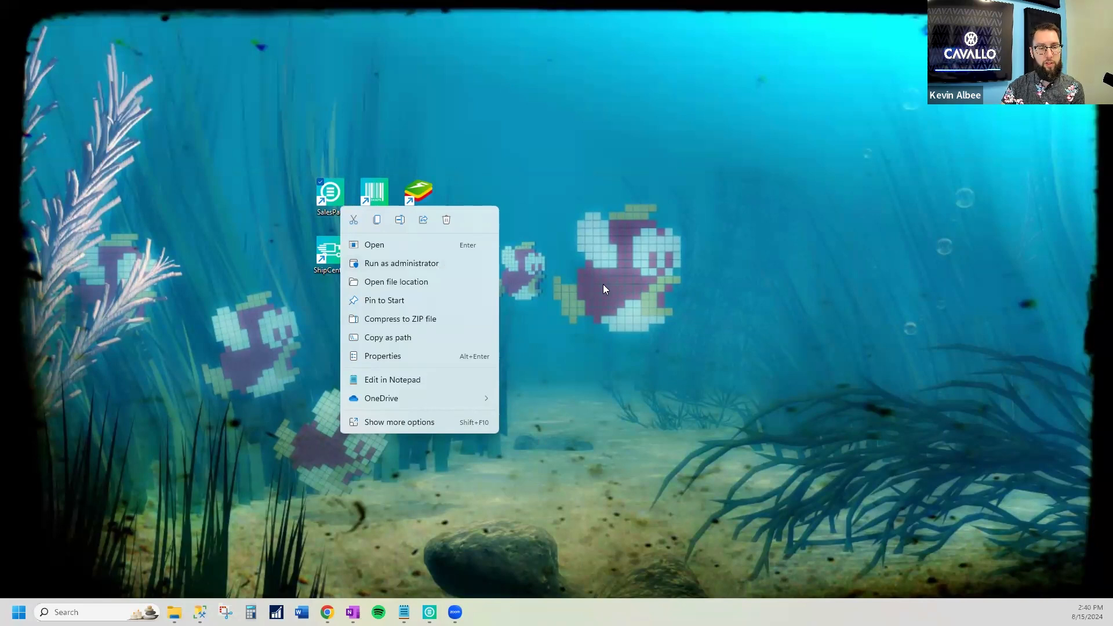
{"action": "left_click", "coordinate": [444, 263]}
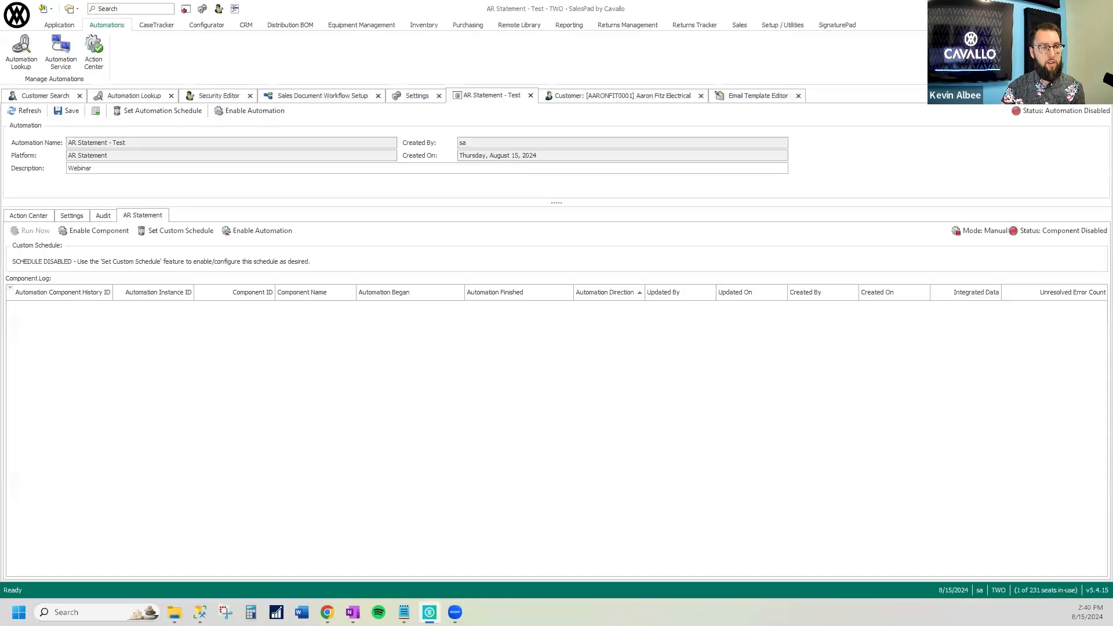
Start installing the Automation Service as a Windows service with the Automatic startup type and continue to the log-on details
{"action": "left_click", "coordinate": [65, 53]}
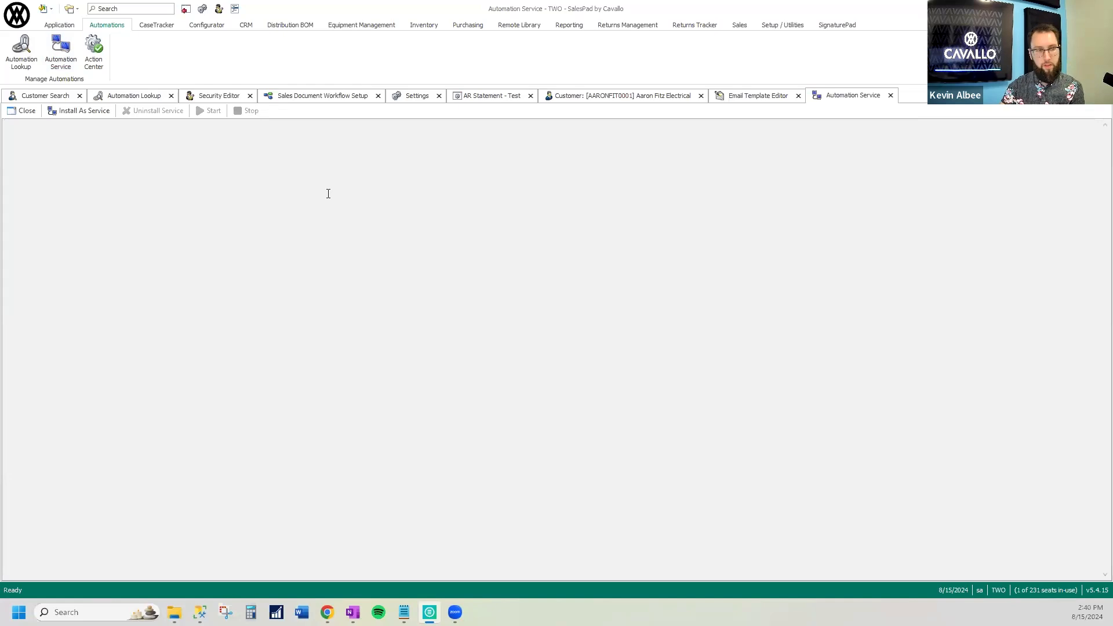
{"action": "left_click", "coordinate": [78, 111]}
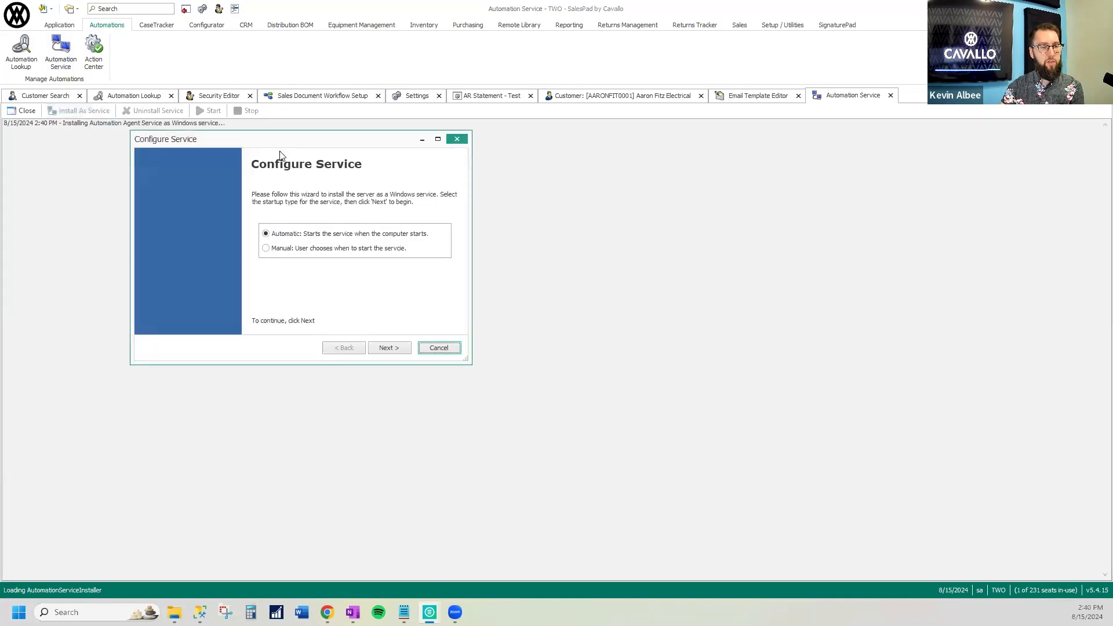
{"action": "left_click_drag", "start_coordinate": [297, 149], "coordinate": [518, 181]}
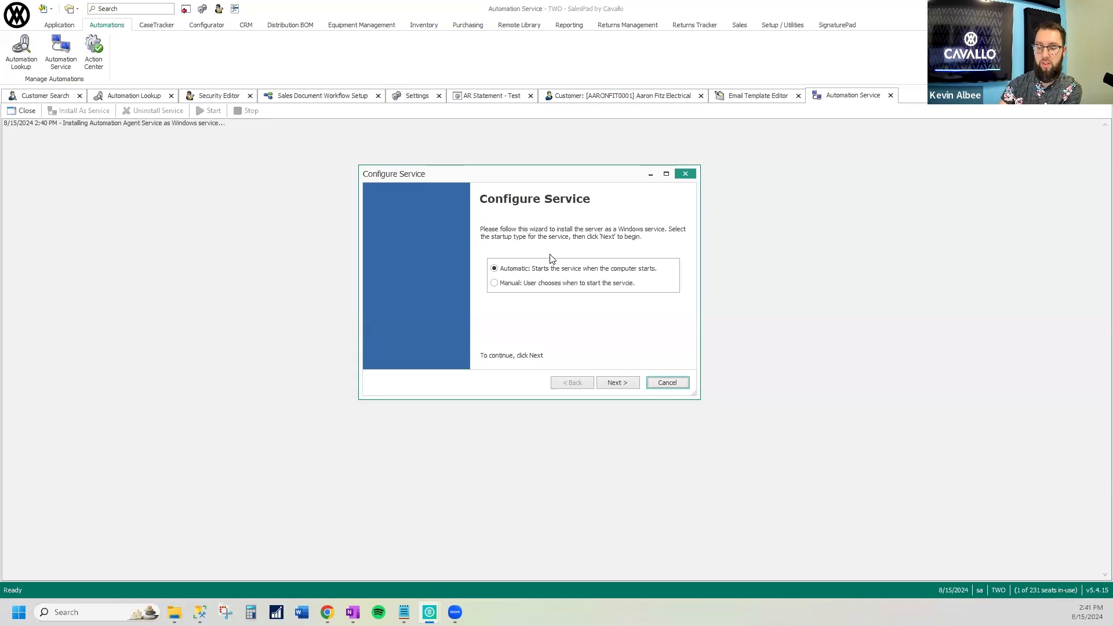
{"action": "left_click", "coordinate": [619, 383]}
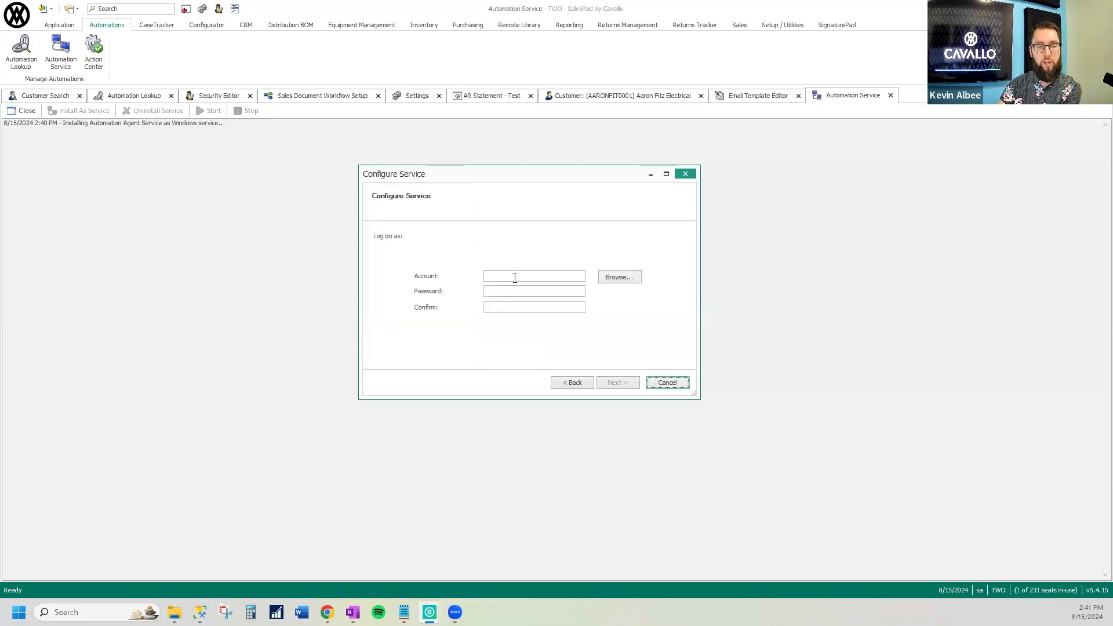
Enter the service's log-on account in domain\username form, and fill in the account password and its confirmation
{"action": "left_click", "coordinate": [514, 278]}
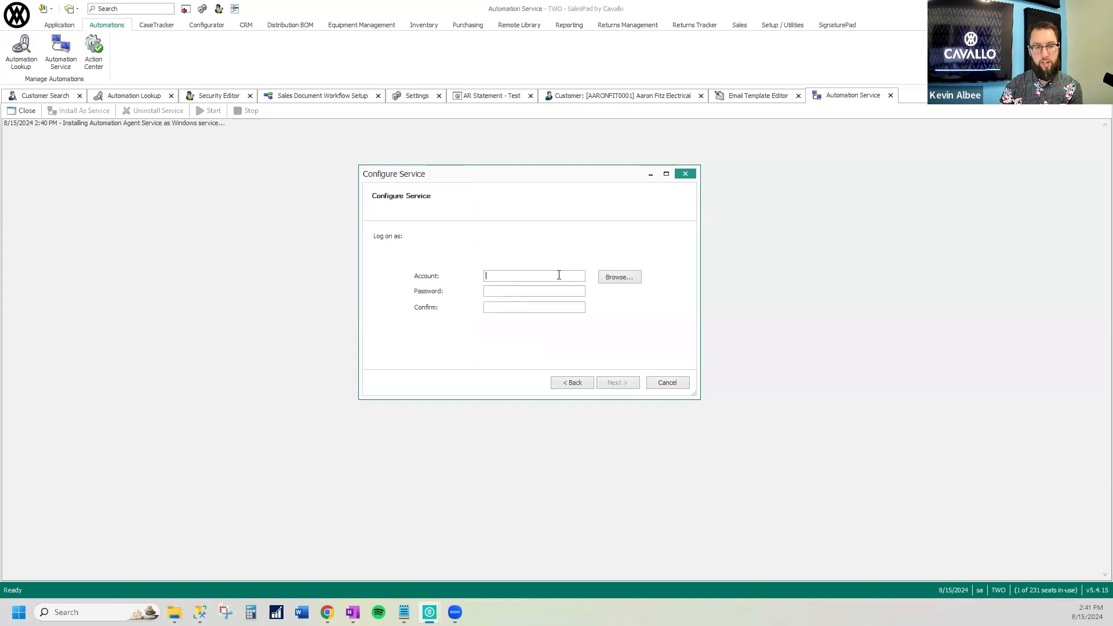
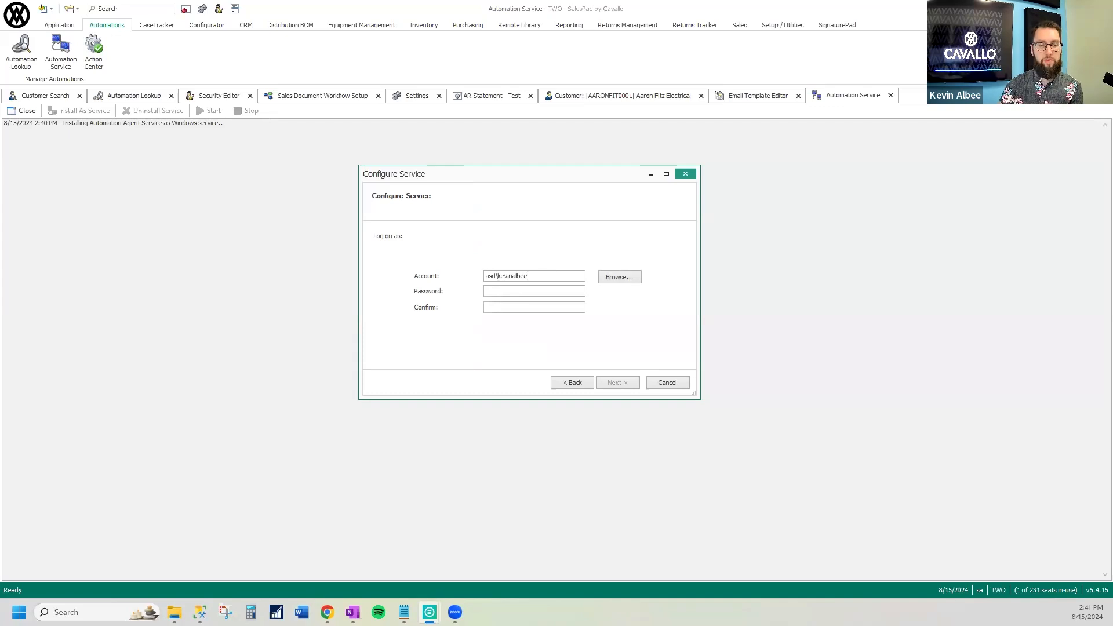
{"action": "key", "text": "Tab"}
{"action": "type", "text": "***"}
{"action": "key", "text": "Tab"}
{"action": "type", "text": "***"}
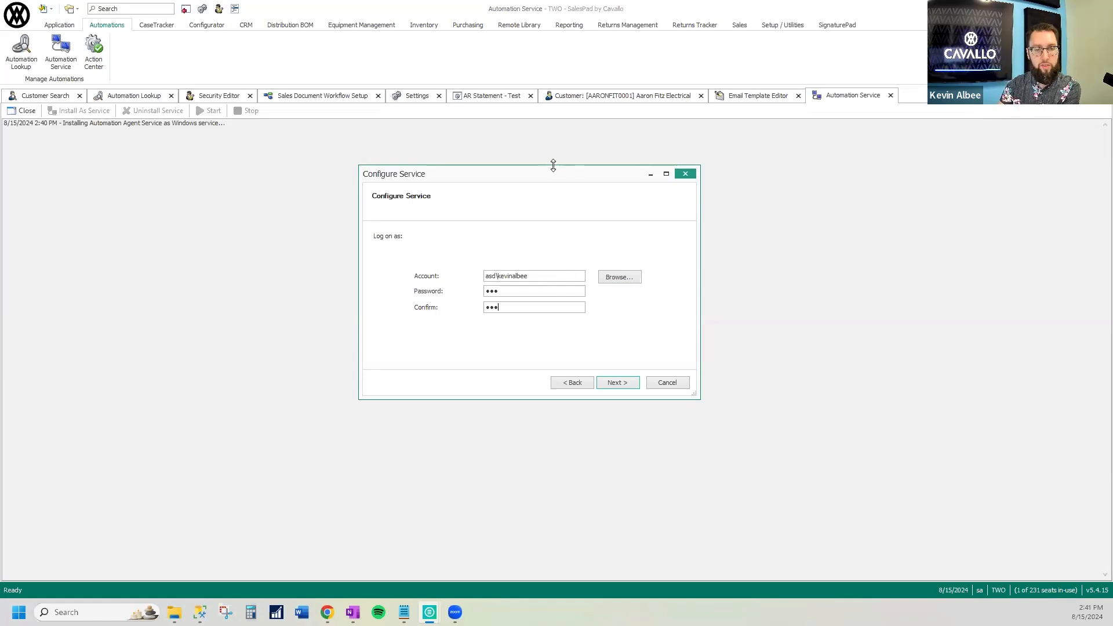
Complete the Automation Service installation through the Configure Service wizard and finish it
{"action": "left_click_drag", "start_coordinate": [568, 177], "coordinate": [1112, 180]}
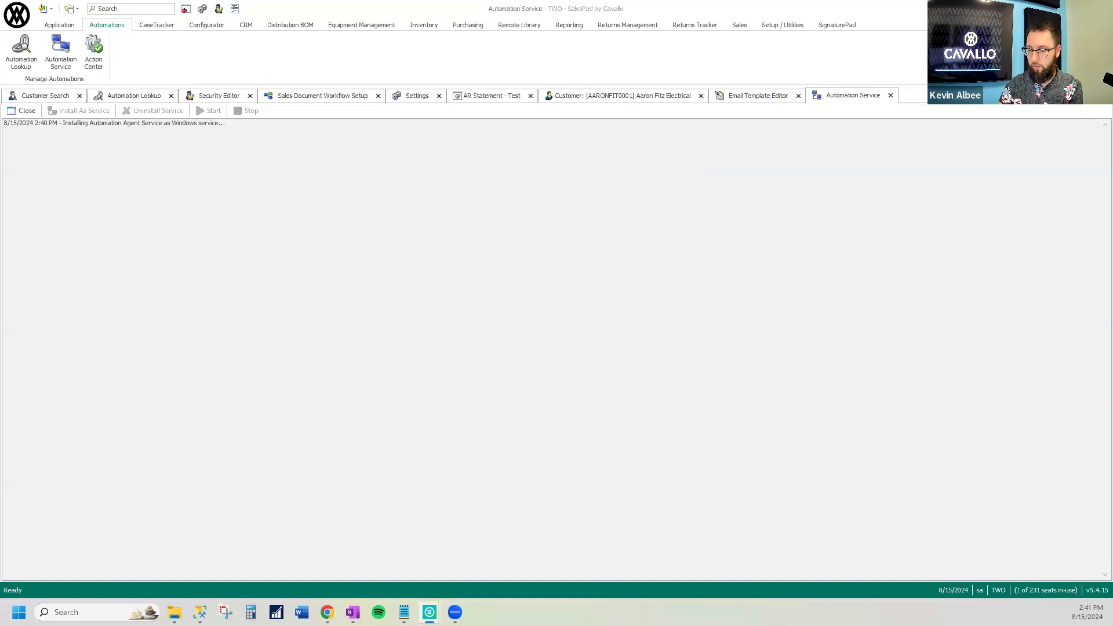
{"action": "key", "text": "super"}
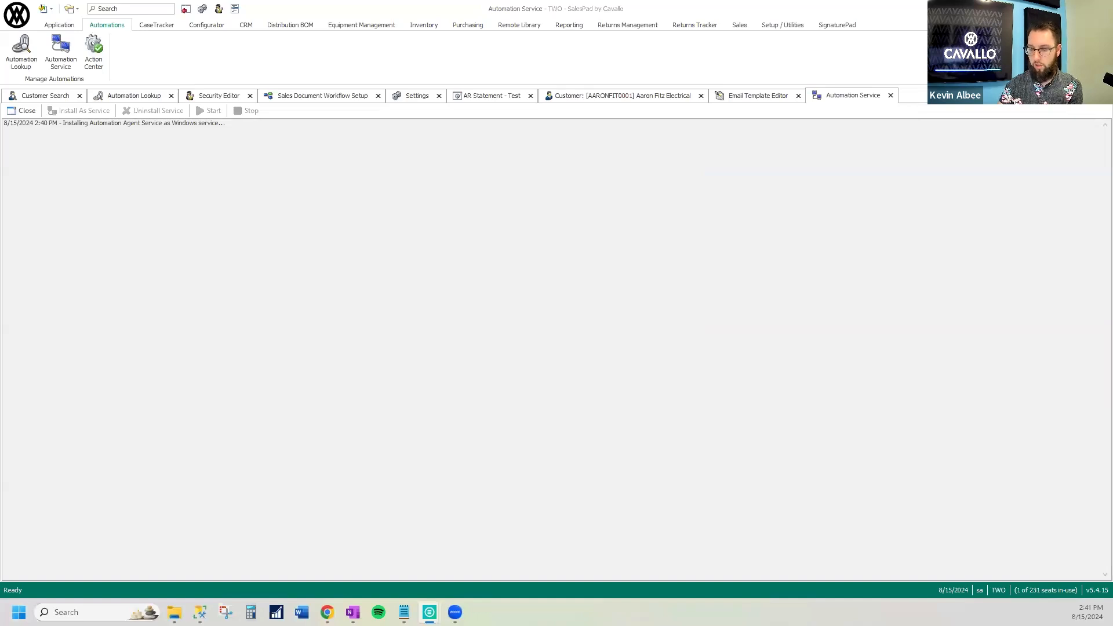
{"action": "key", "text": "Return"}
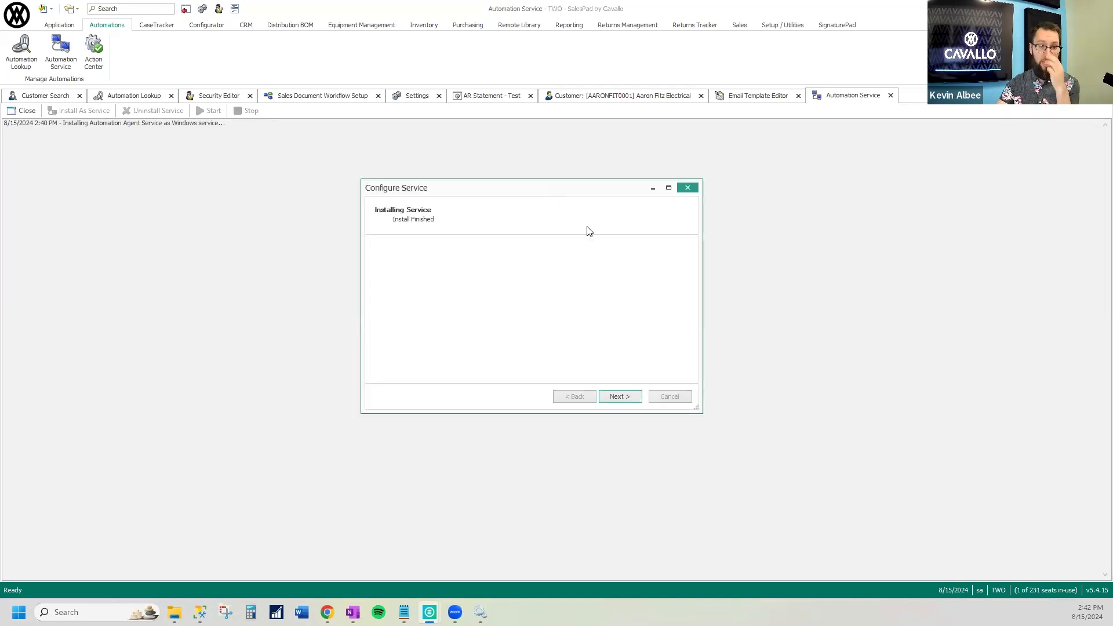
{"action": "left_click", "coordinate": [633, 399]}
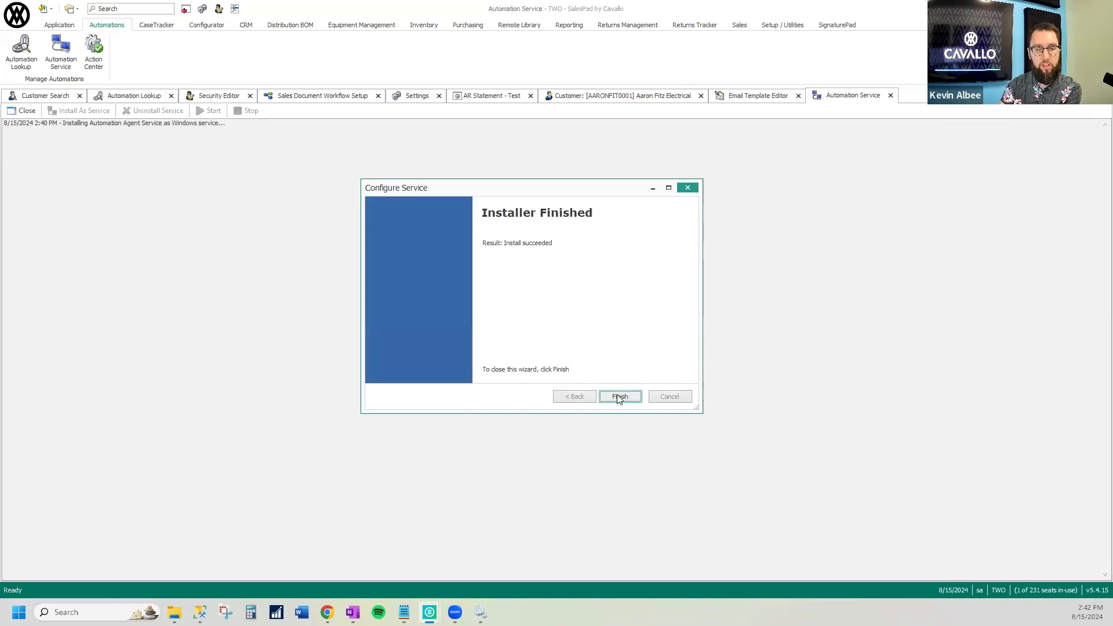
{"action": "left_click", "coordinate": [618, 396]}
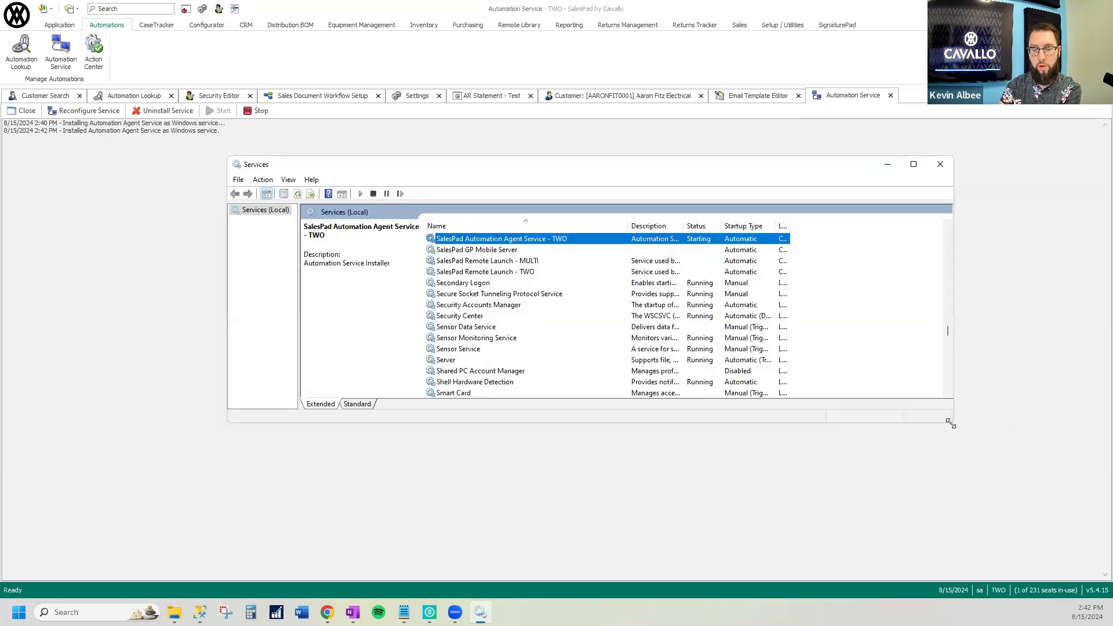
Enlarge the Windows Services window and examine the SalesPad Automation Agent Service - TWO entry
{"action": "left_click_drag", "start_coordinate": [948, 422], "coordinate": [943, 487]}
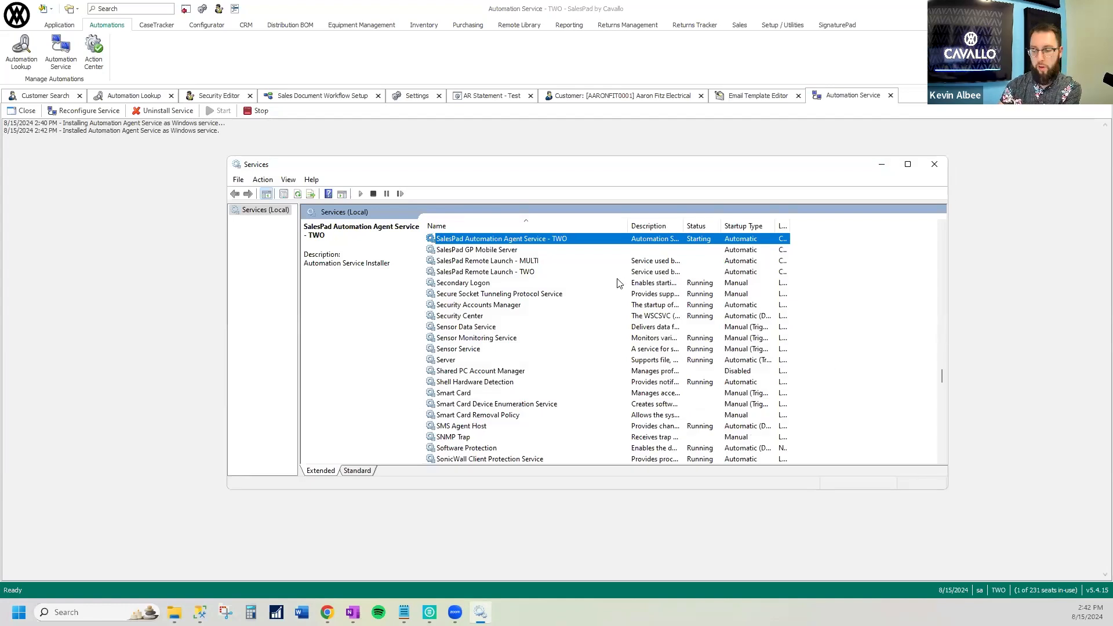
{"action": "left_click", "coordinate": [561, 250]}
{"action": "left_click", "coordinate": [561, 240]}
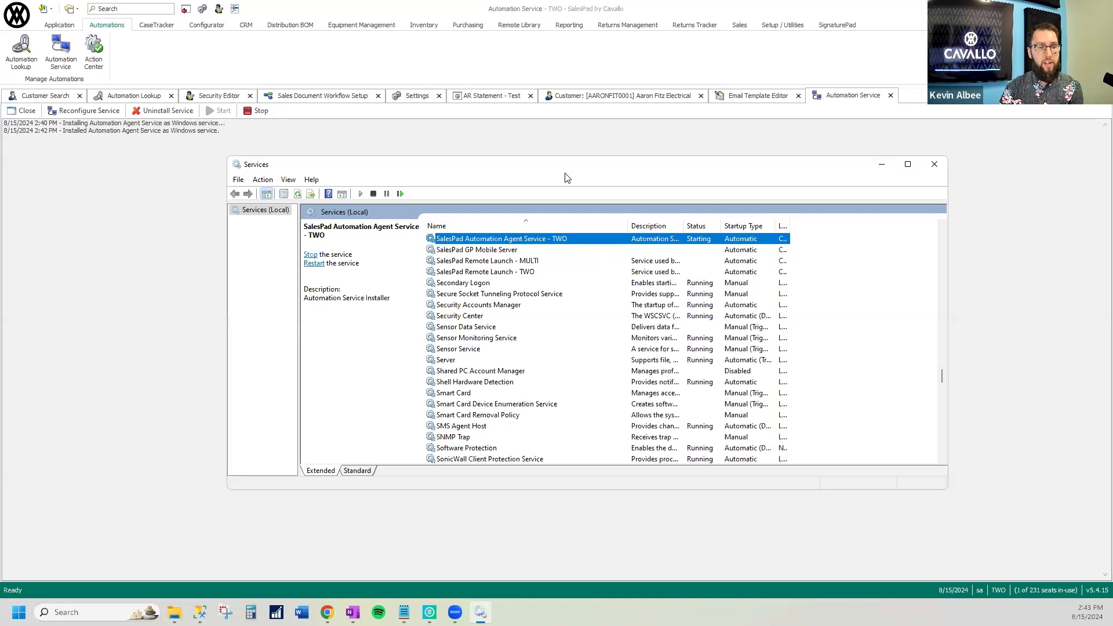
Switch back to SalesPad and stop the Automation Agent Service
{"action": "left_click_drag", "start_coordinate": [558, 173], "coordinate": [559, 172]}
{"action": "key", "text": "alt+Tab"}
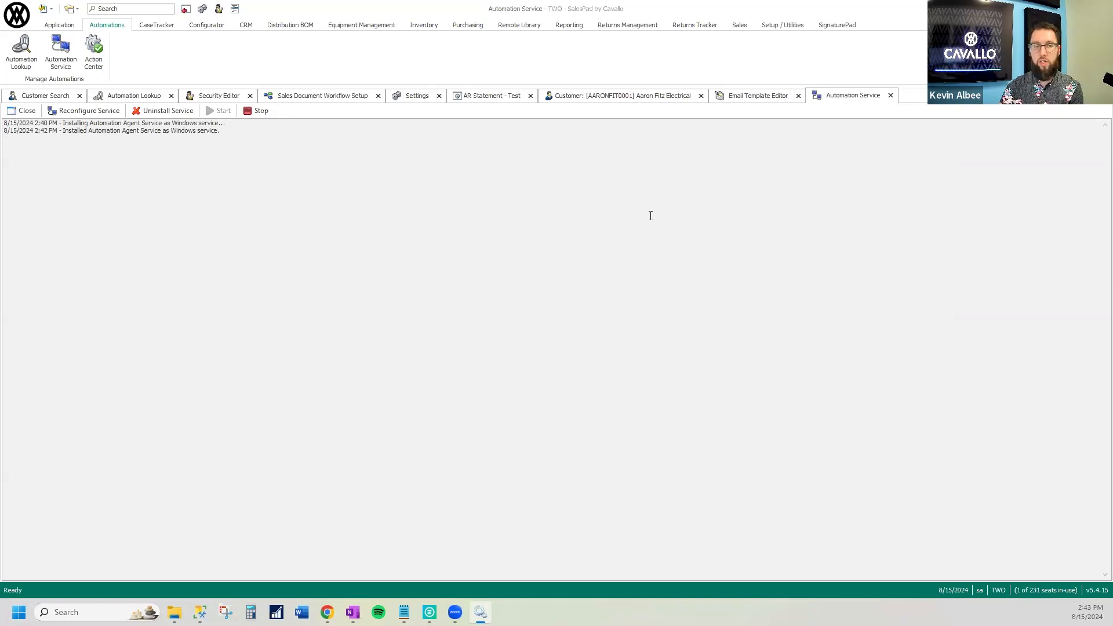
{"action": "left_click", "coordinate": [250, 112]}
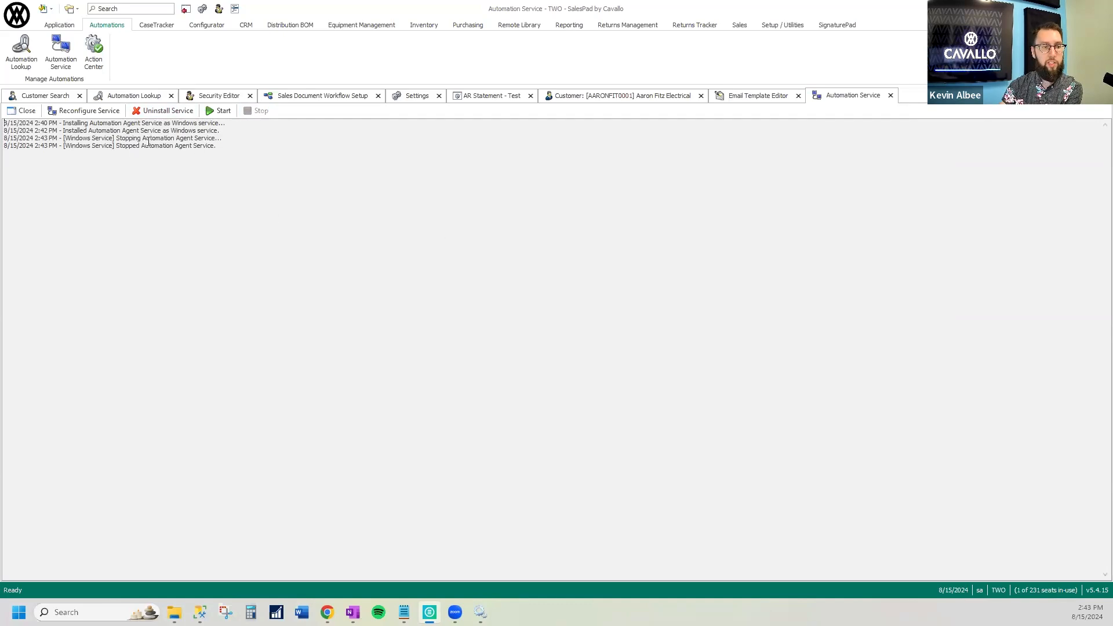
Begin reconfiguring the Automation Service with Automatic startup, enter domain\username as the log-on account, and cancel the wizard
{"action": "left_click", "coordinate": [86, 113]}
{"action": "left_click_drag", "start_coordinate": [228, 44], "coordinate": [612, 182]}
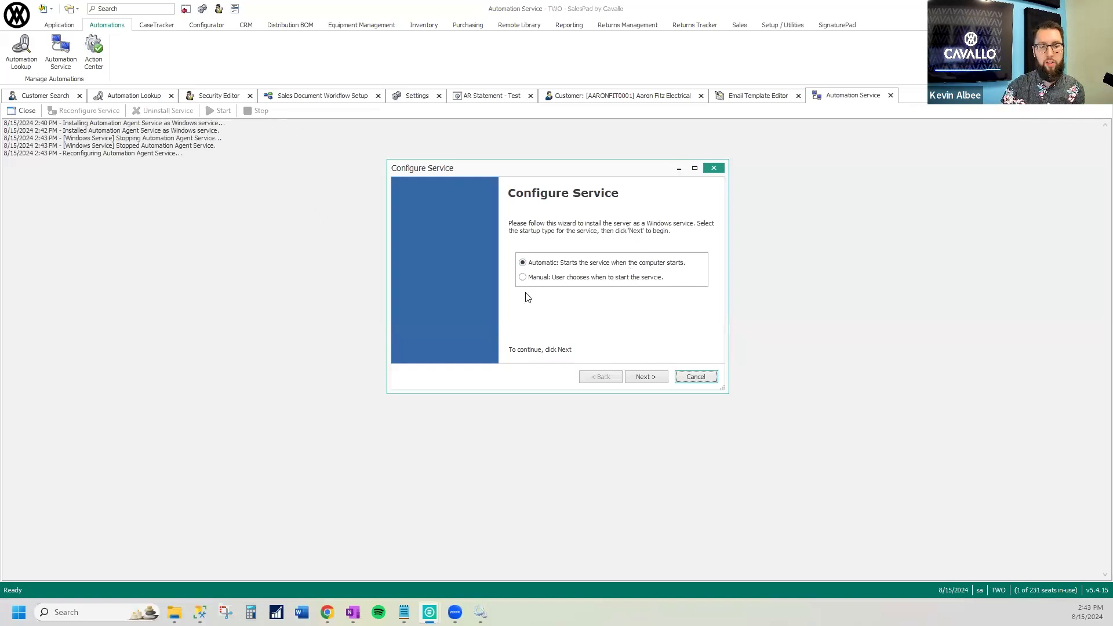
{"action": "left_click", "coordinate": [647, 377]}
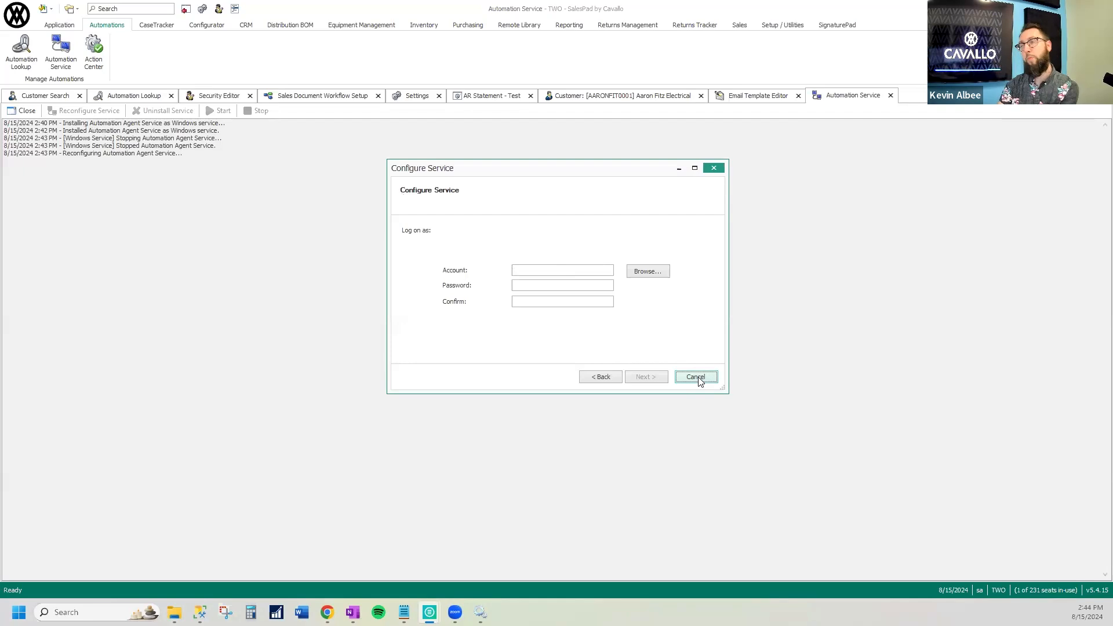
{"action": "left_click", "coordinate": [545, 270]}
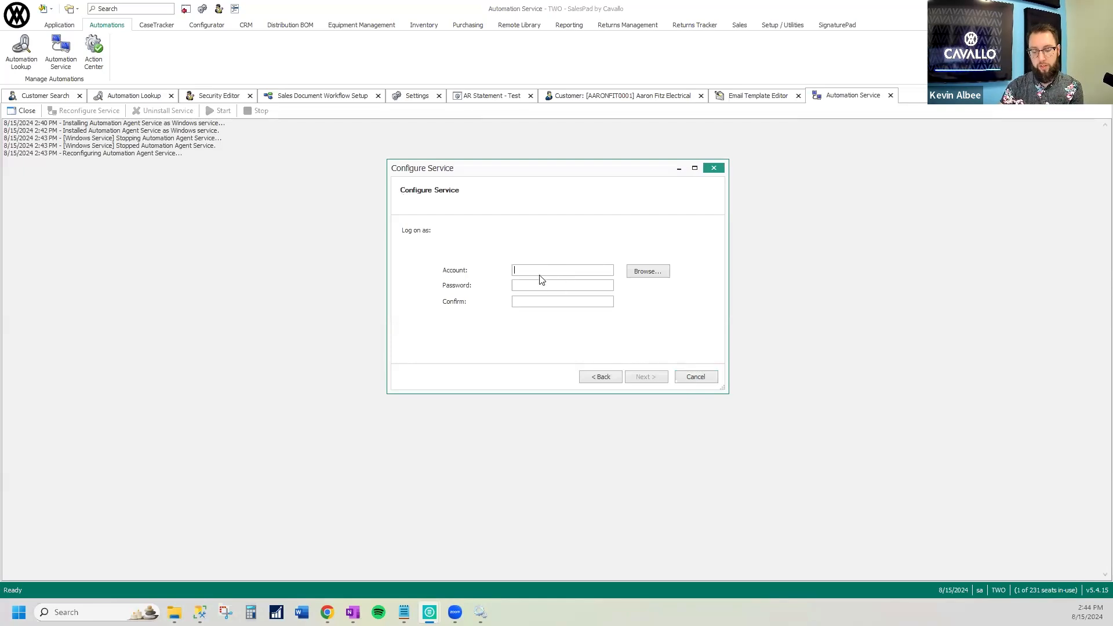
{"action": "type", "text": "domain\\username"}
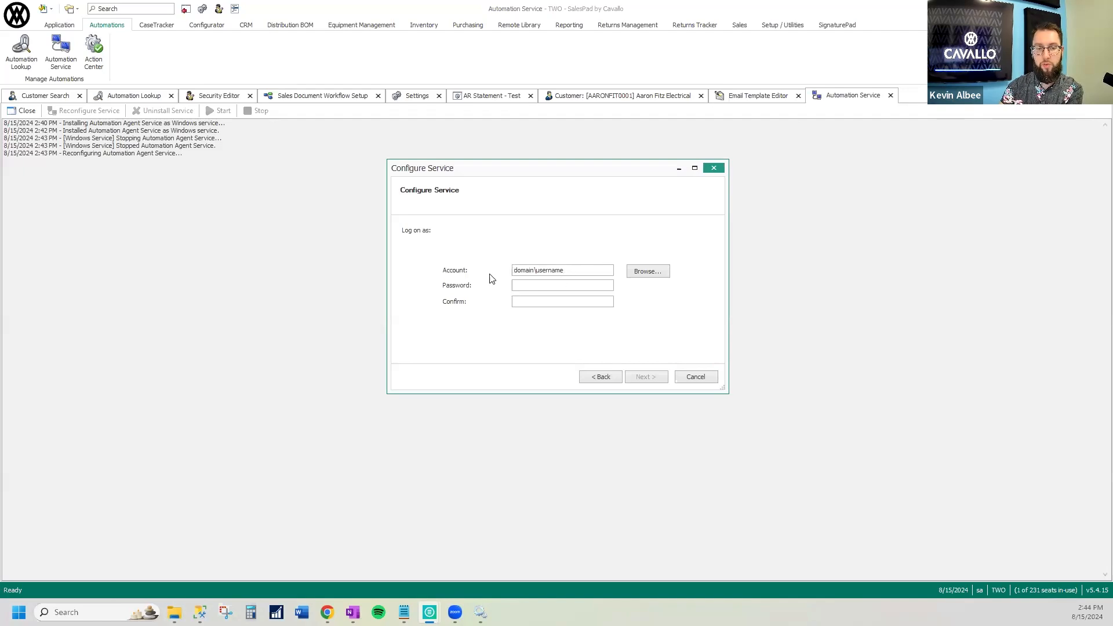
{"action": "left_click", "coordinate": [695, 376]}
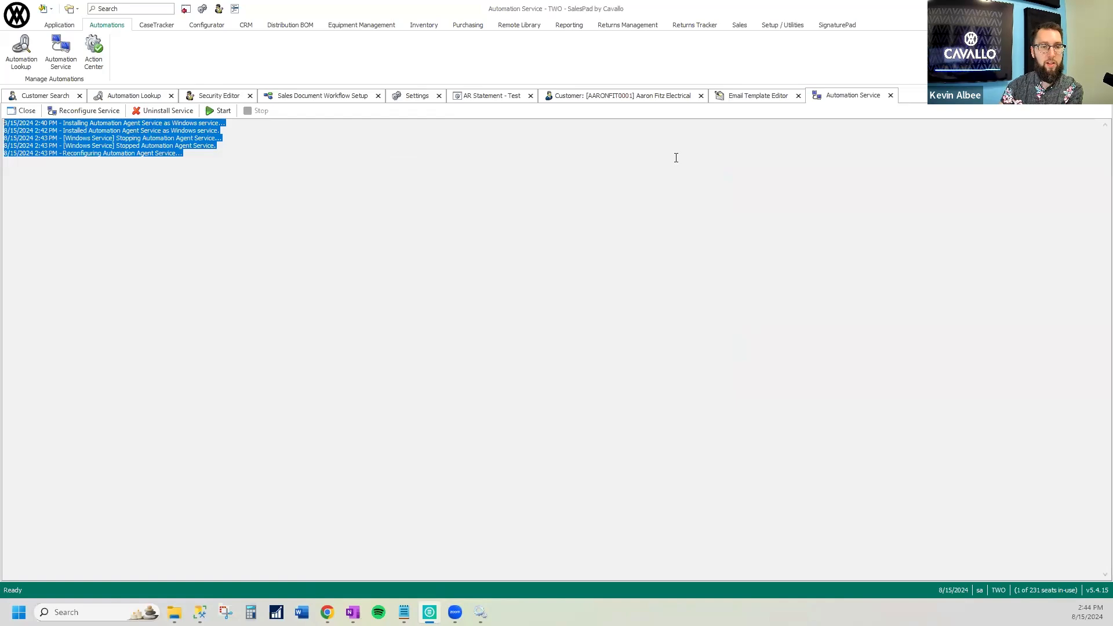
Find and open Smart Printing Maintenance, and view the printer choices for the ORDER row
{"action": "left_click", "coordinate": [788, 25]}
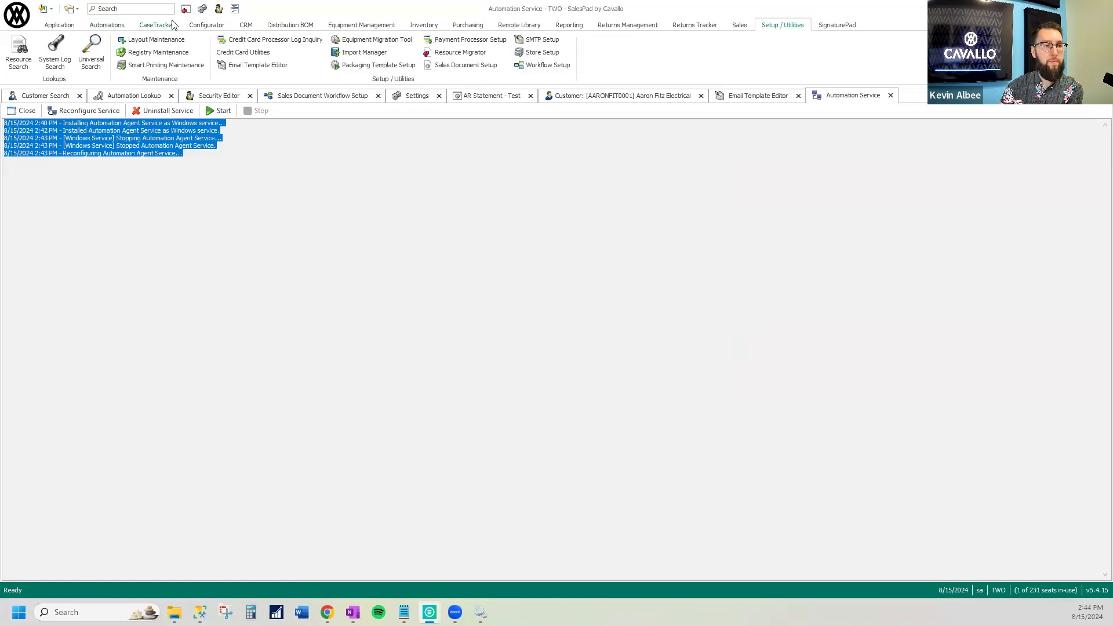
{"action": "left_click", "coordinate": [148, 8]}
{"action": "type", "text": "smart"}
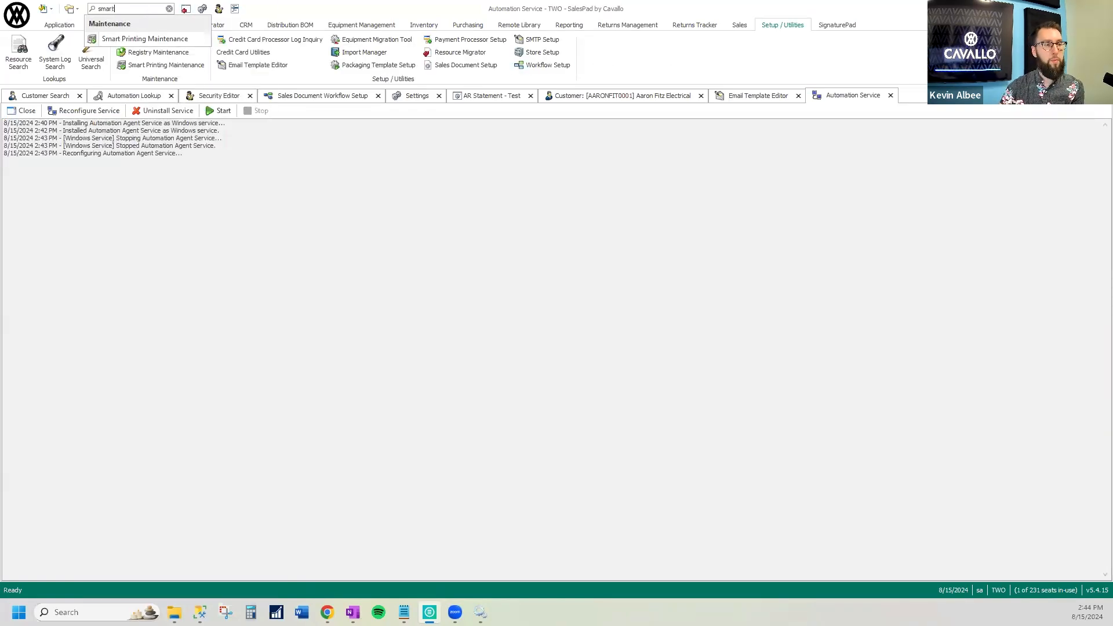
{"action": "left_click", "coordinate": [152, 39]}
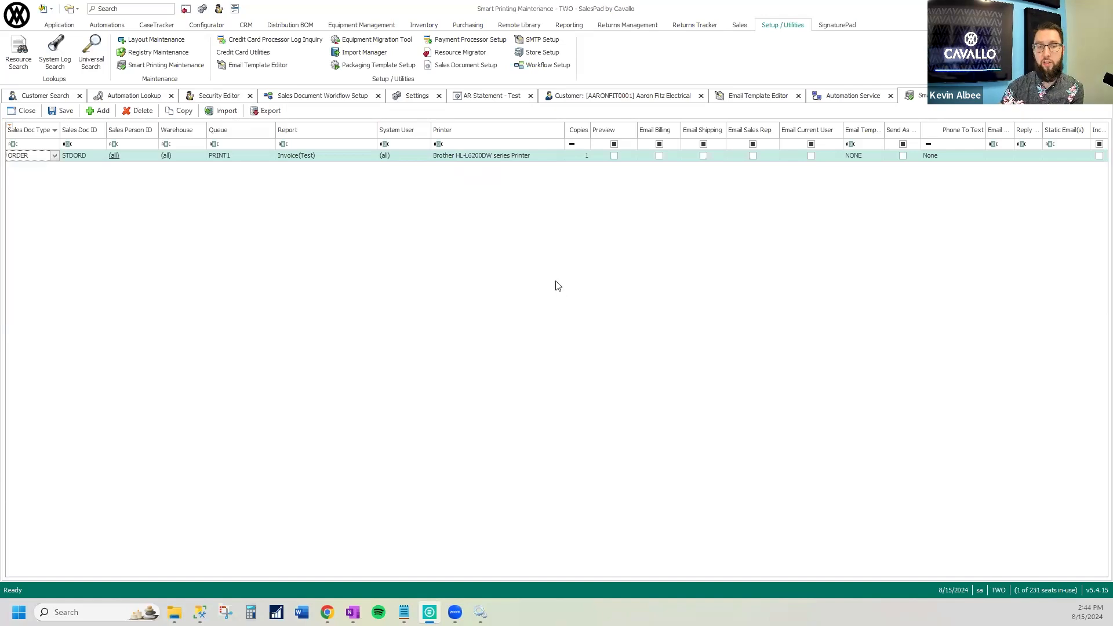
{"action": "left_click", "coordinate": [537, 158]}
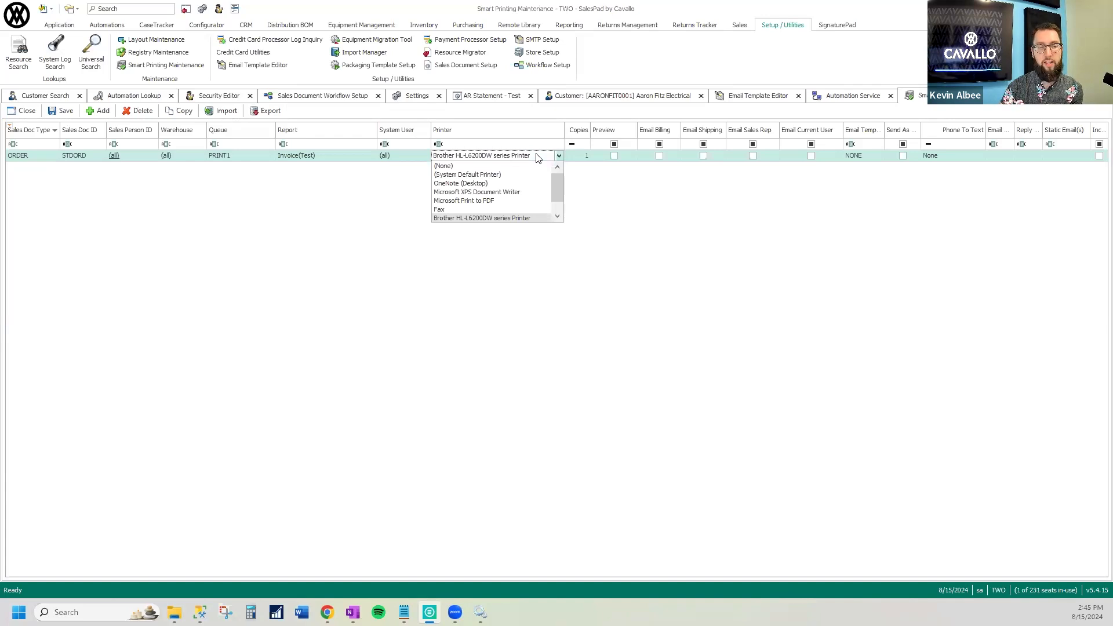
{"action": "left_click", "coordinate": [479, 156]}
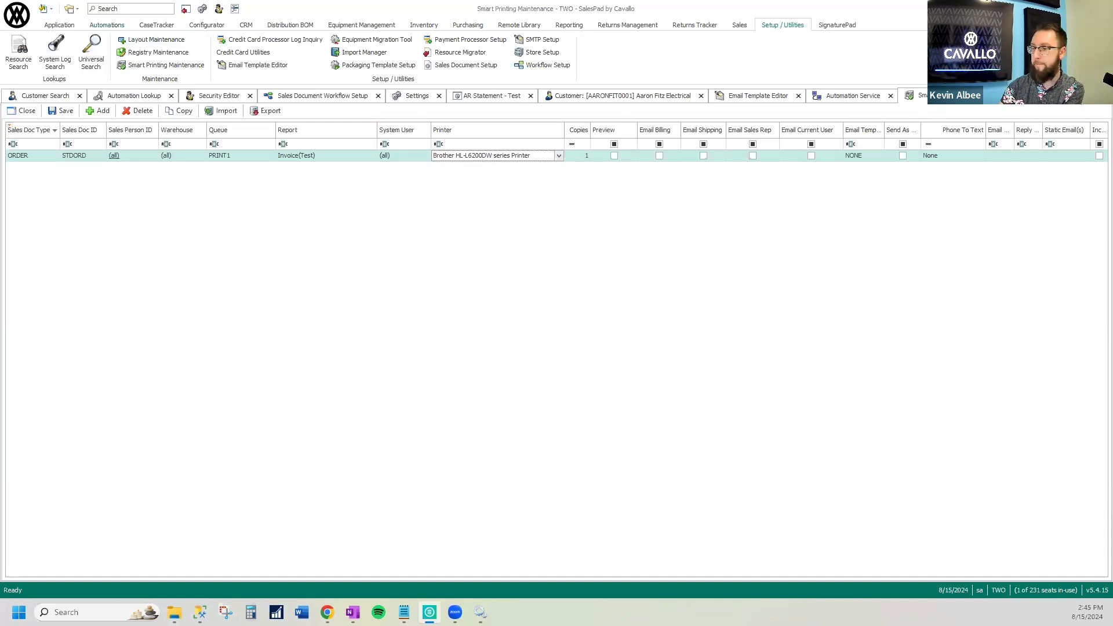
Switch to the webinar presentation in Chrome and start the slideshow on the Q & A slide
{"action": "key", "text": "alt+Tab"}
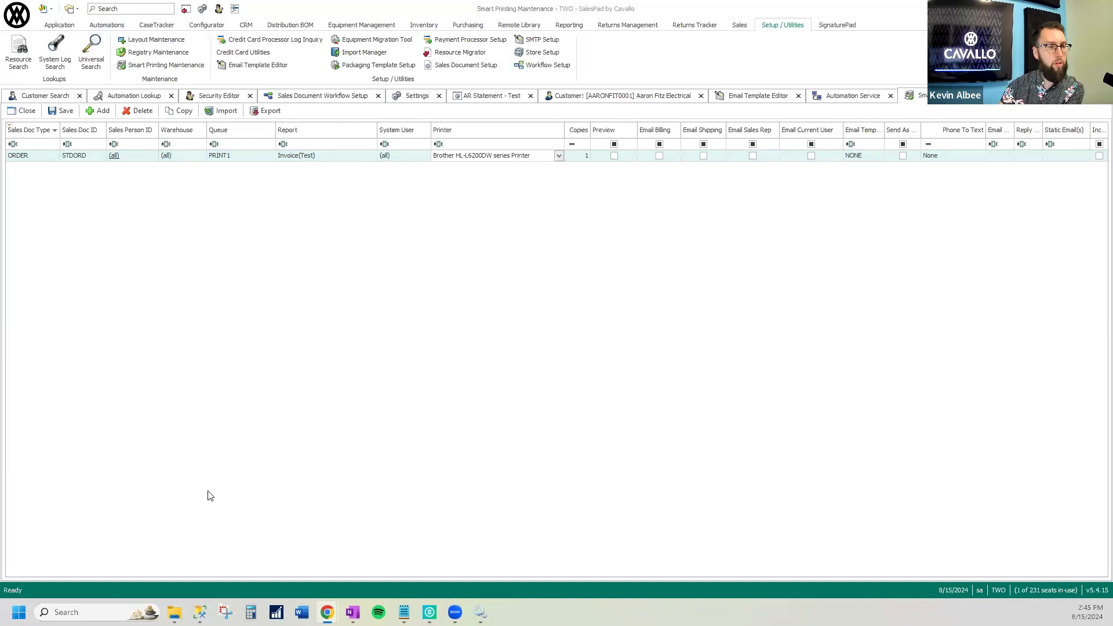
{"action": "left_click", "coordinate": [129, 97]}
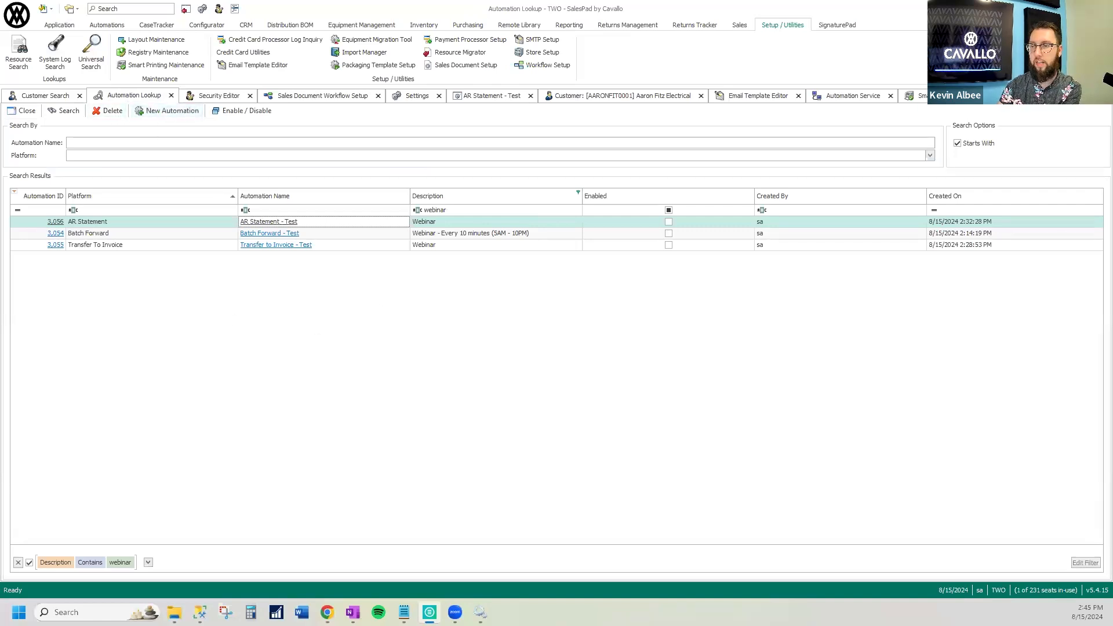
{"action": "key", "text": "super+d"}
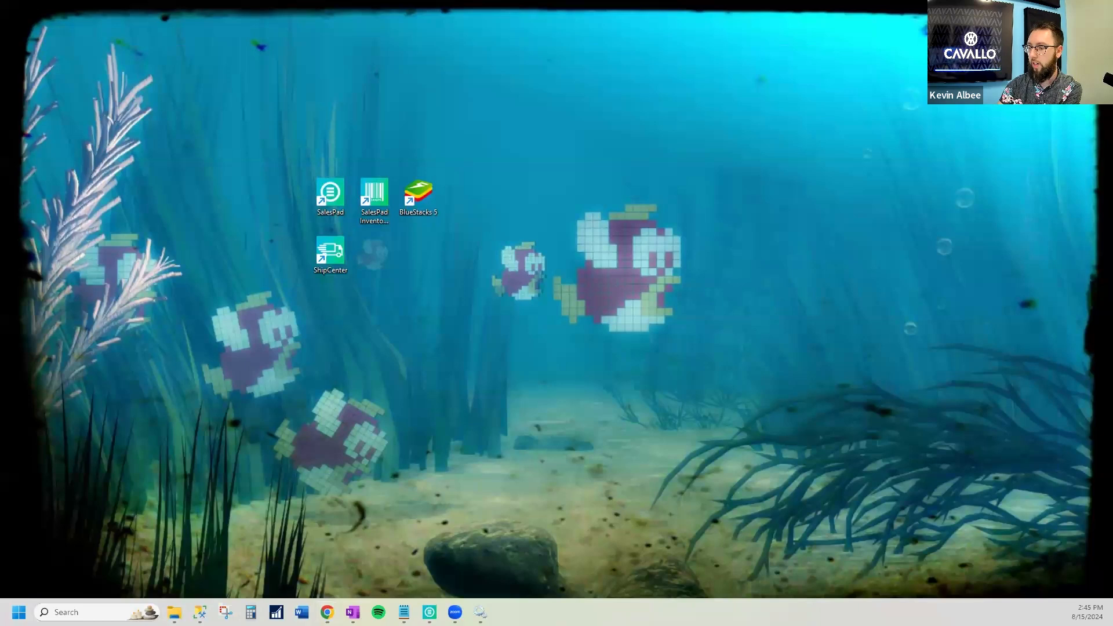
{"action": "left_click", "coordinate": [328, 612]}
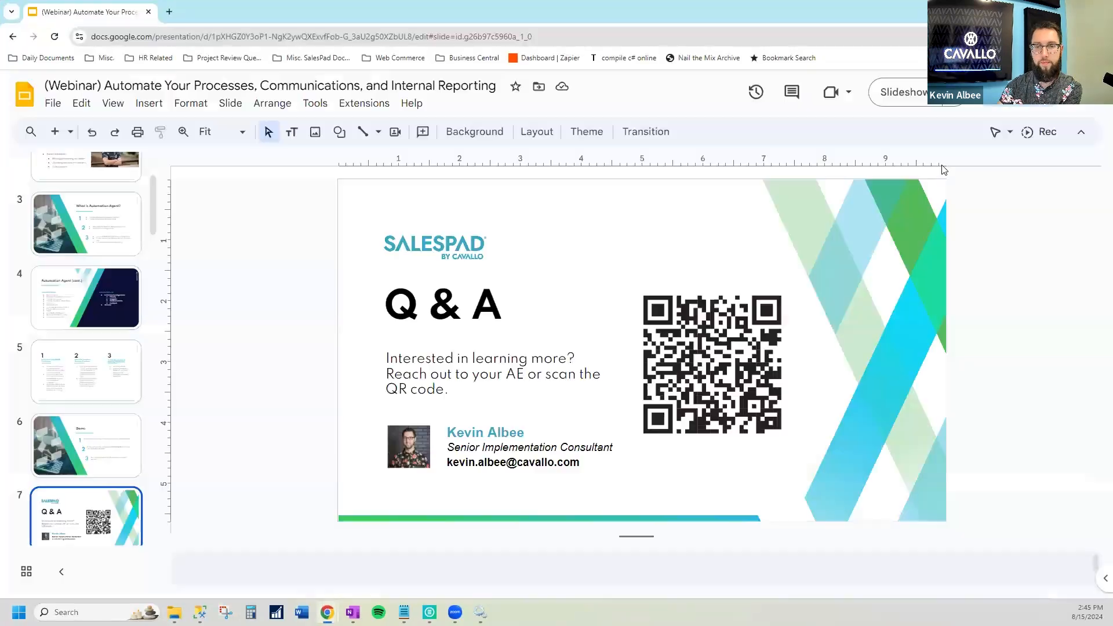
{"action": "left_click", "coordinate": [907, 94]}
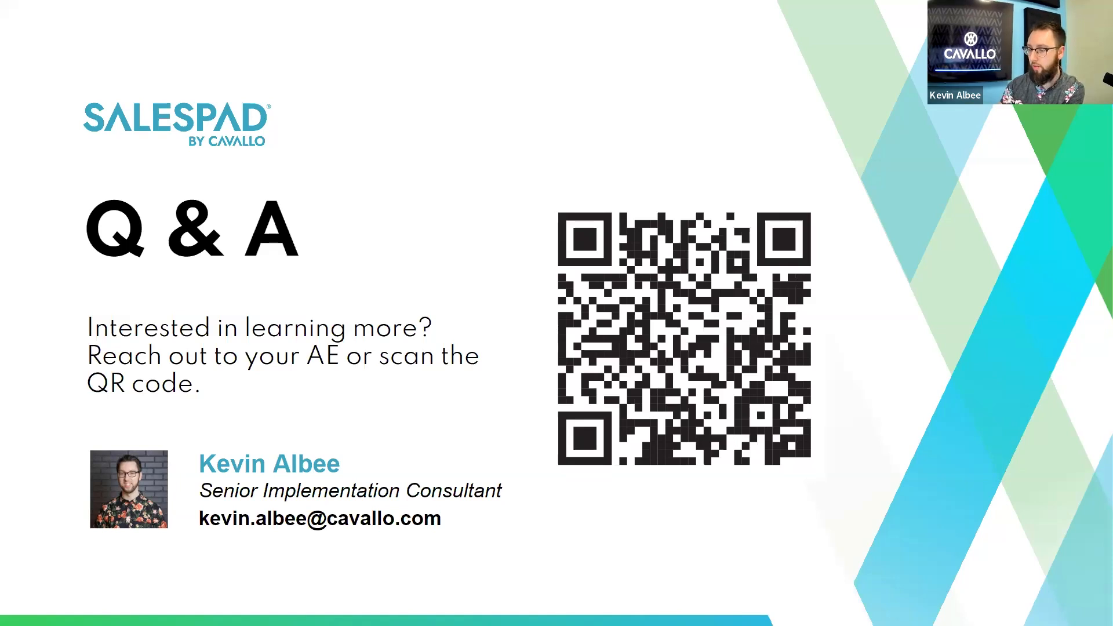
Switch back to SalesPad and create an automation named Test with platform Customer Quick Report Email and description Webinar
{"action": "key", "text": "alt+Tab"}
{"action": "left_click", "coordinate": [153, 112]}
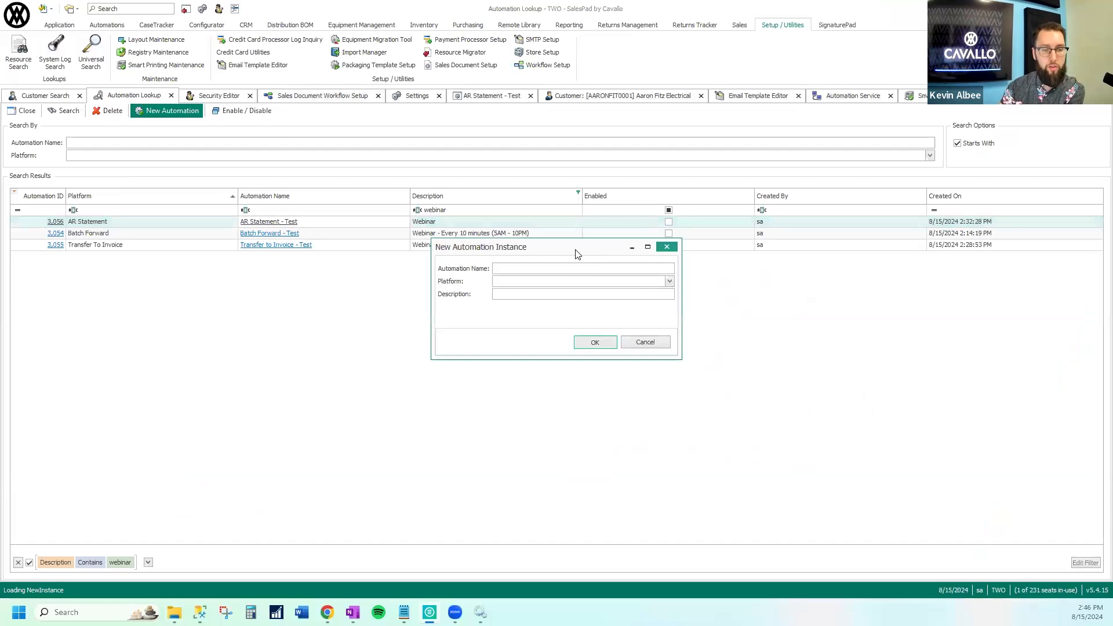
{"action": "left_click", "coordinate": [686, 316]}
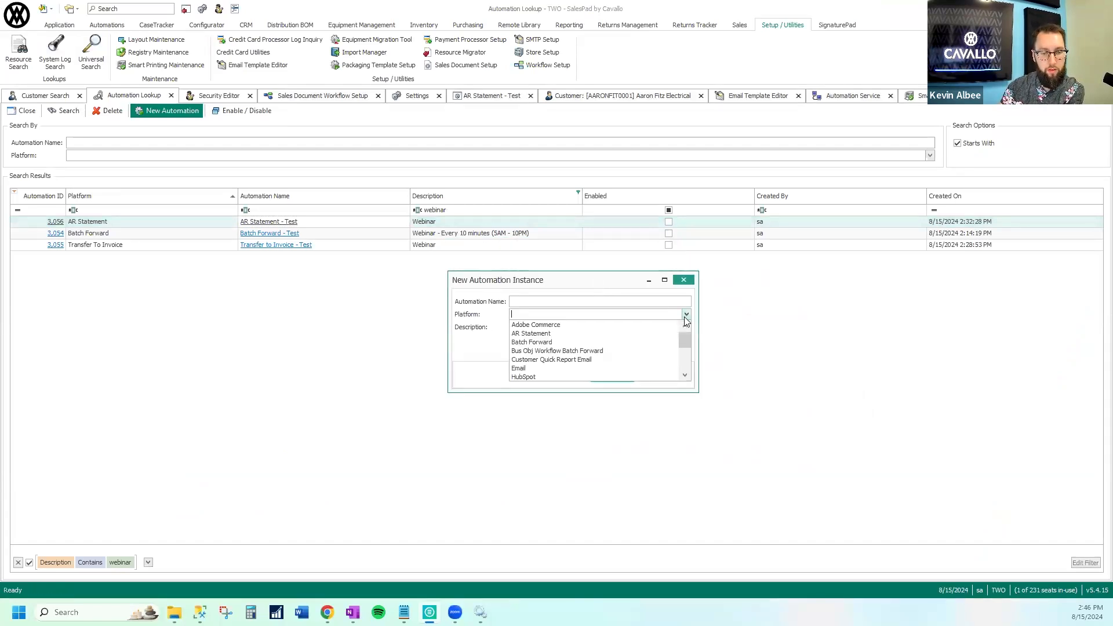
{"action": "left_click", "coordinate": [591, 360]}
{"action": "left_click", "coordinate": [565, 297]}
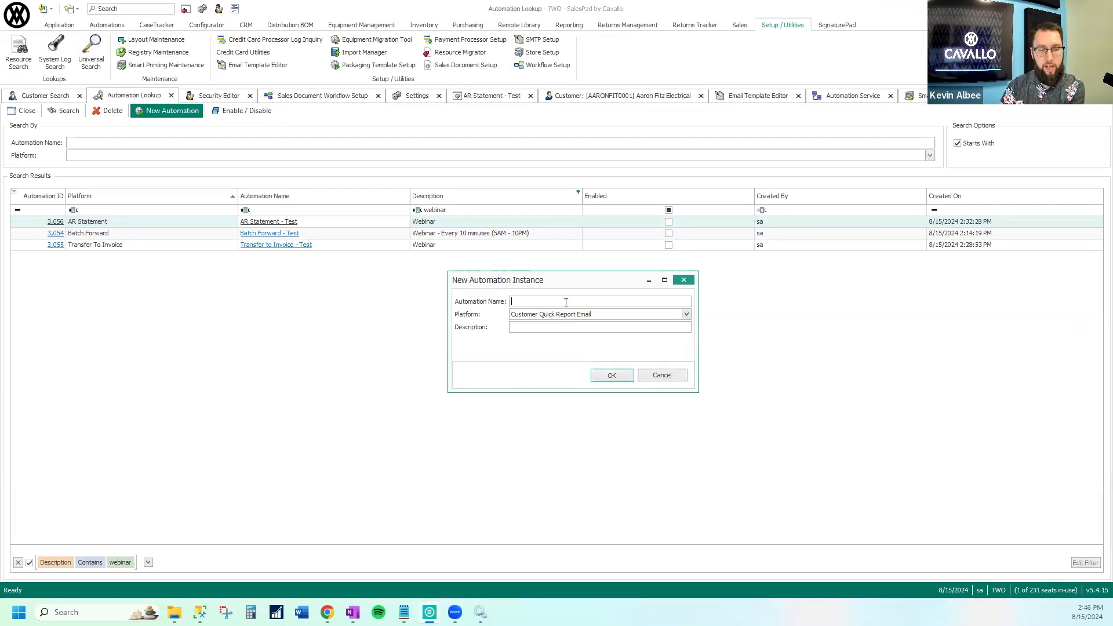
{"action": "type", "text": "Test"}
{"action": "left_click", "coordinate": [558, 328]}
{"action": "type", "text": "Webinar"}
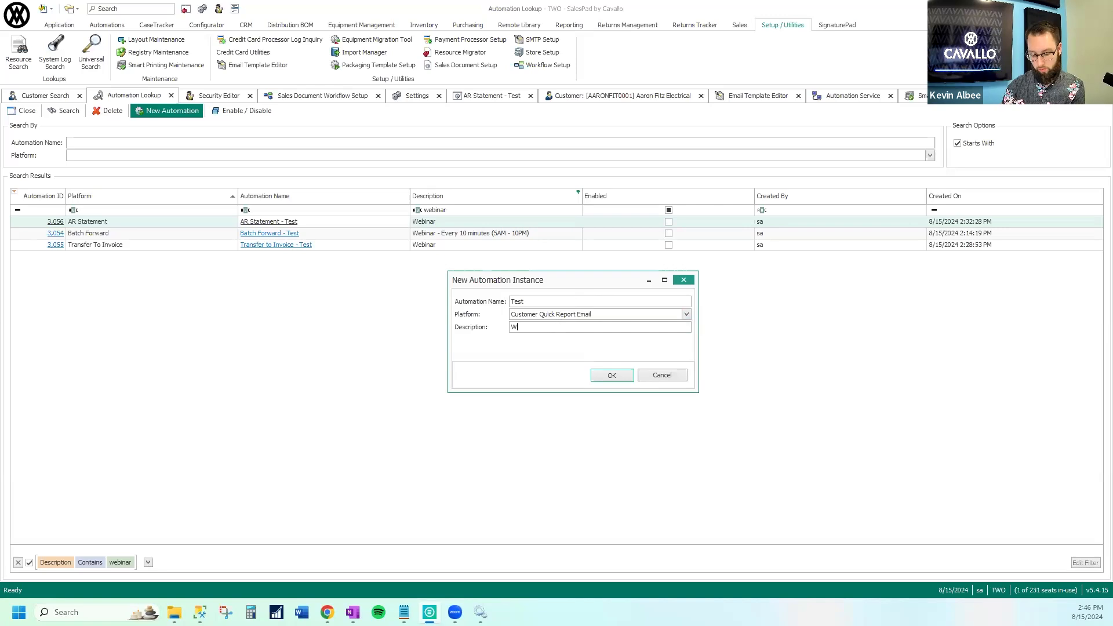
{"action": "left_click", "coordinate": [612, 376]}
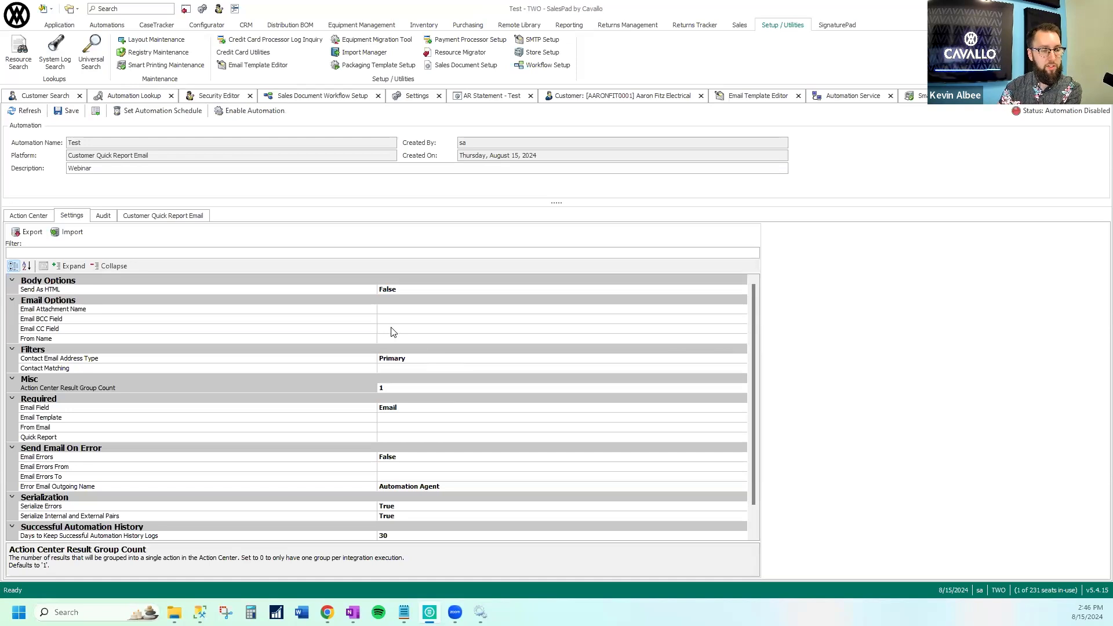
Review the Customer Quick Report Email settings and inspect the Contact Matching editor, leaving it without changes
{"action": "scroll", "coordinate": [755, 375], "scroll_direction": "down", "scroll_amount": 1}
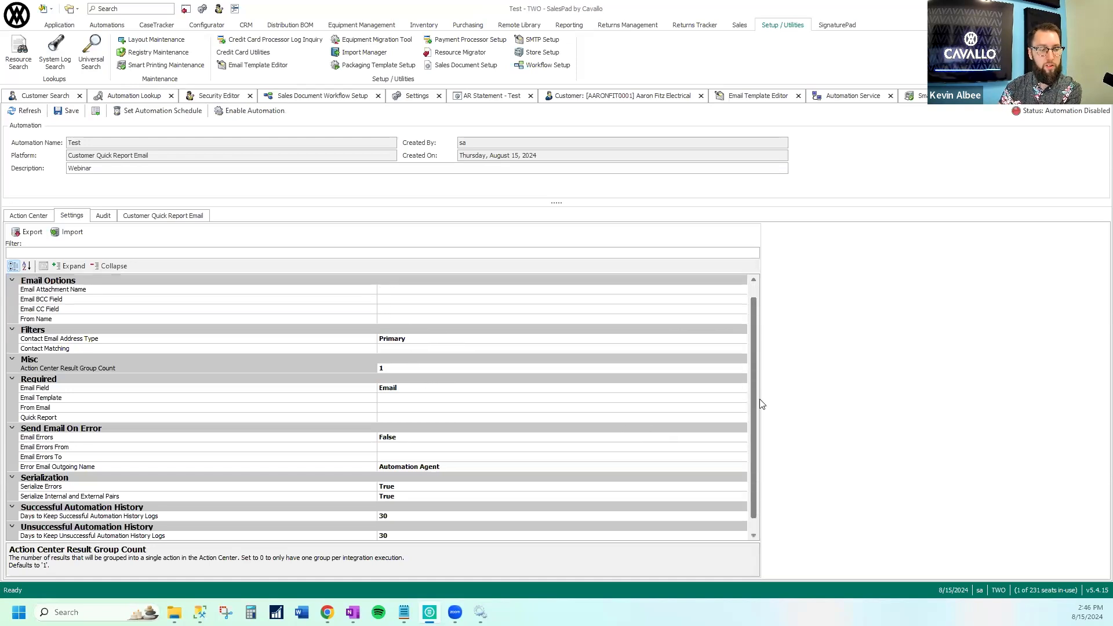
{"action": "scroll", "coordinate": [762, 404], "scroll_direction": "down", "scroll_amount": 1}
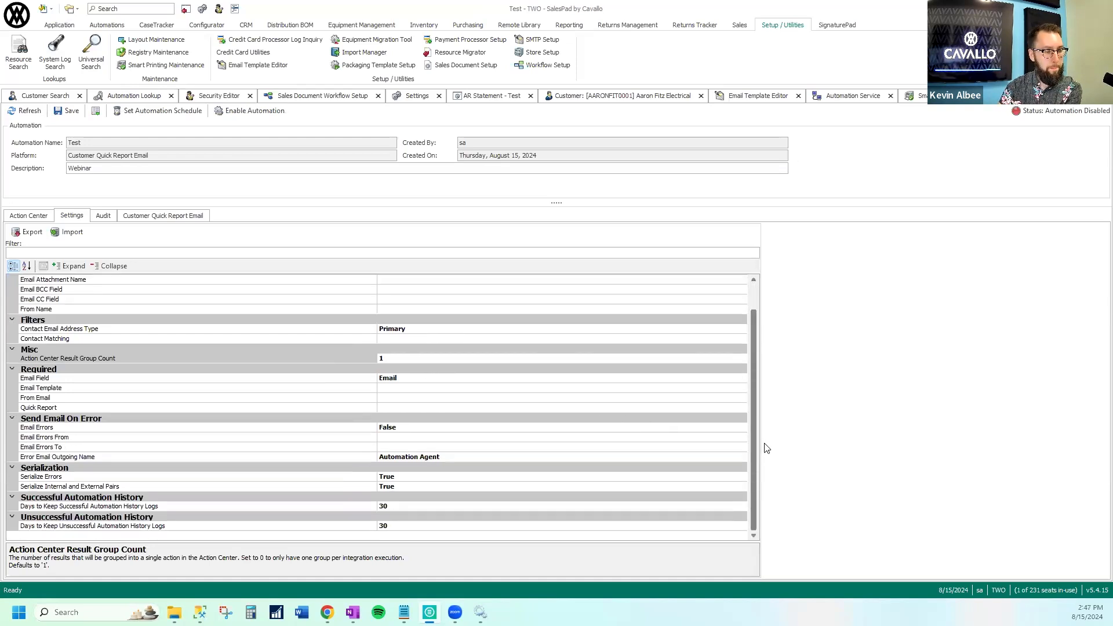
{"action": "scroll", "coordinate": [769, 405], "scroll_direction": "up", "scroll_amount": 1}
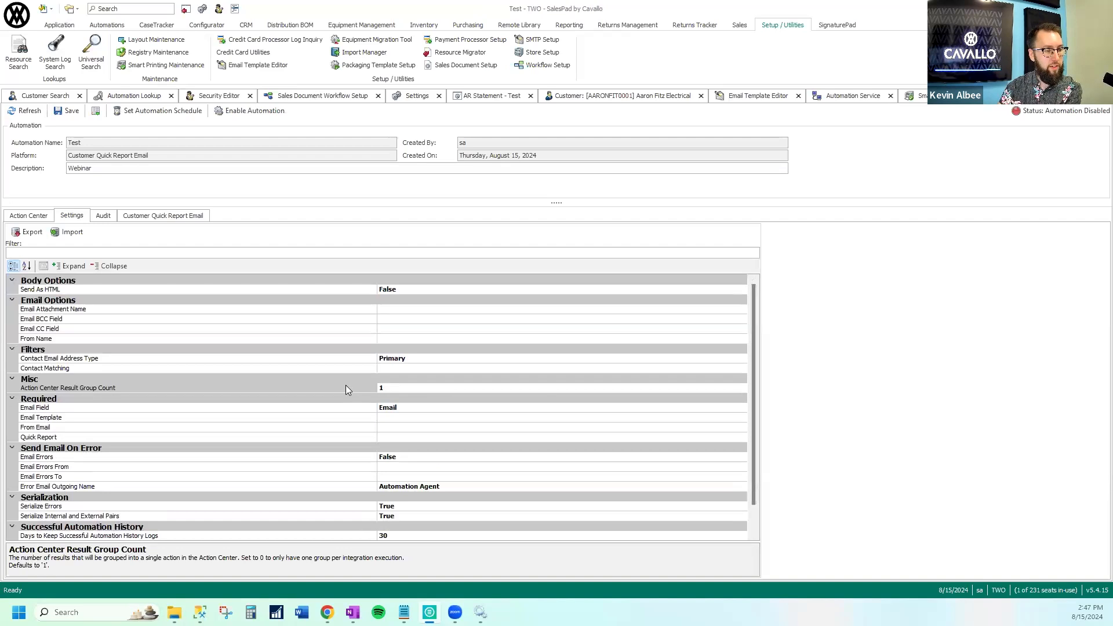
{"action": "left_click", "coordinate": [316, 372]}
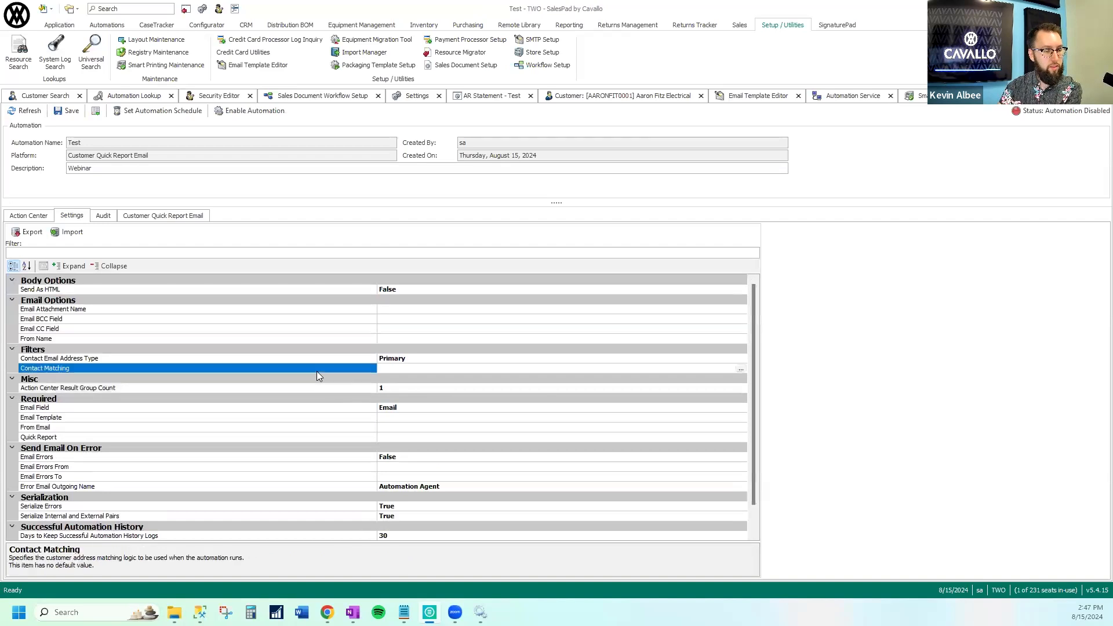
{"action": "left_click", "coordinate": [740, 369]}
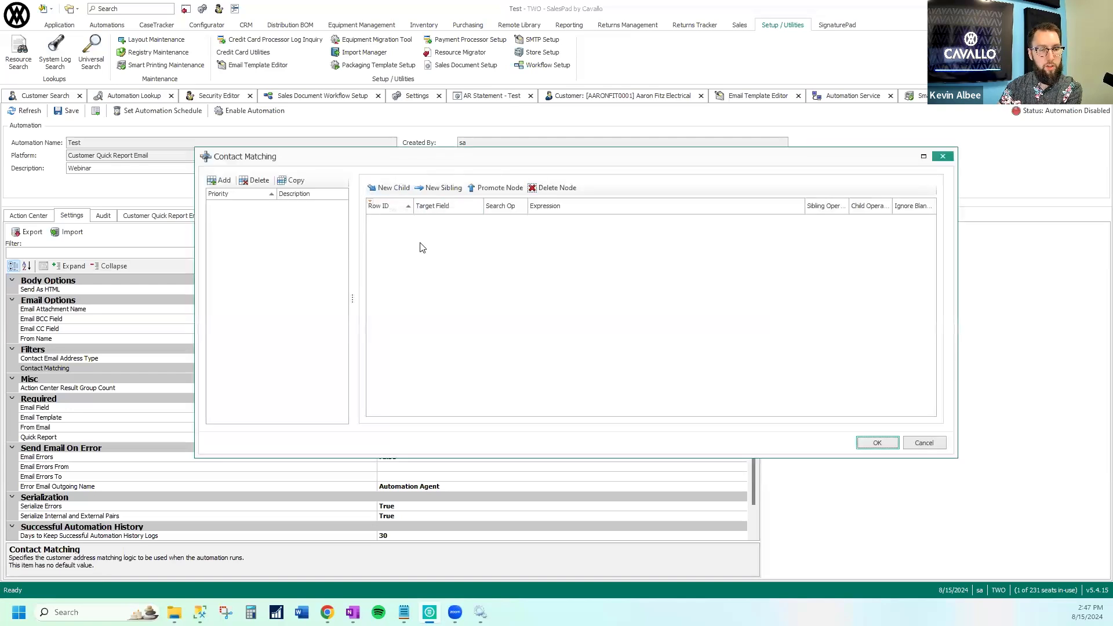
{"action": "left_click", "coordinate": [921, 443]}
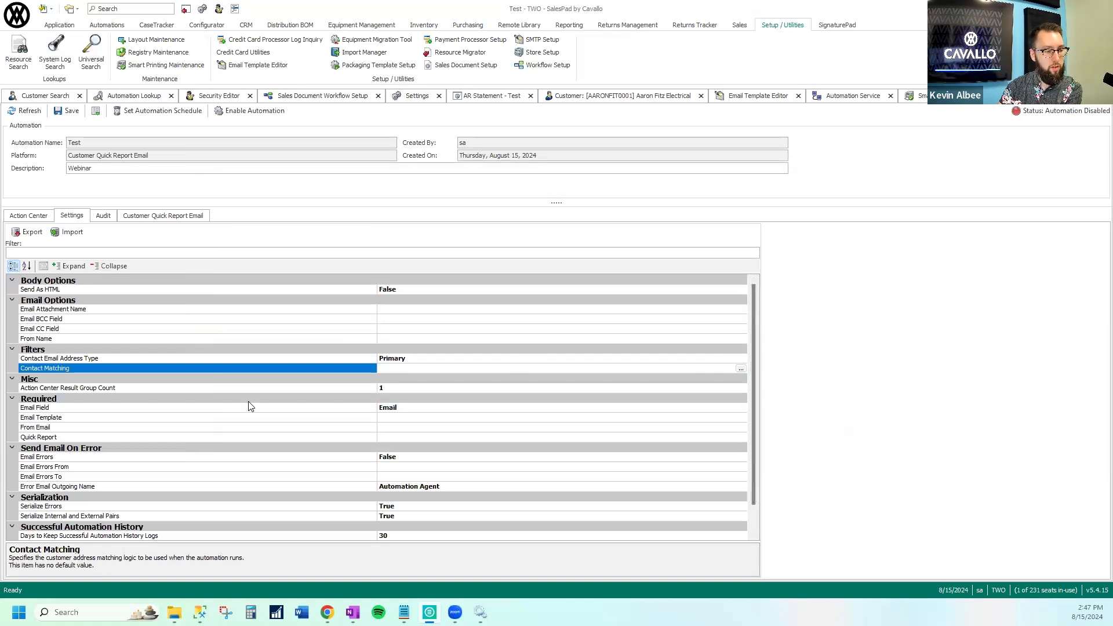
View the reports available for the required Quick Report setting without selecting one
{"action": "left_click", "coordinate": [242, 436]}
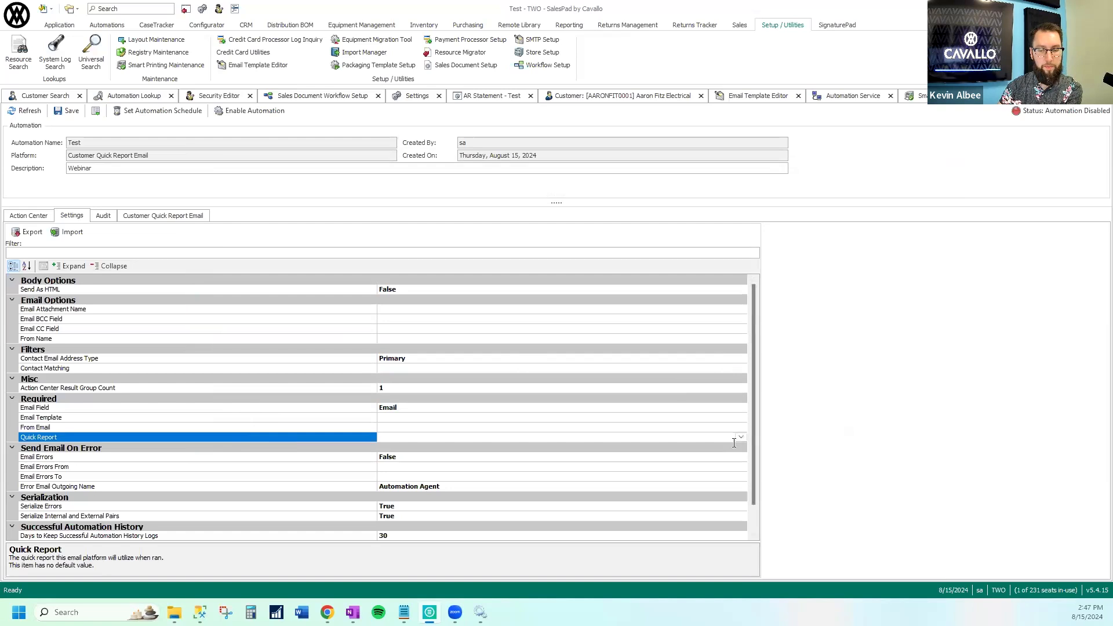
{"action": "left_click", "coordinate": [740, 436]}
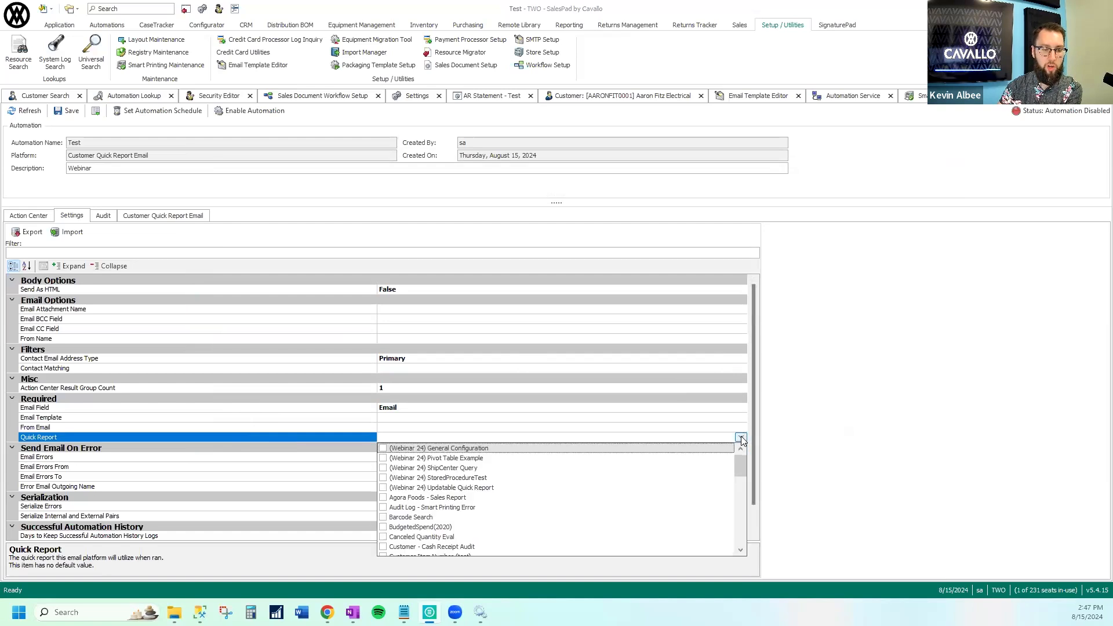
{"action": "left_click", "coordinate": [741, 438]}
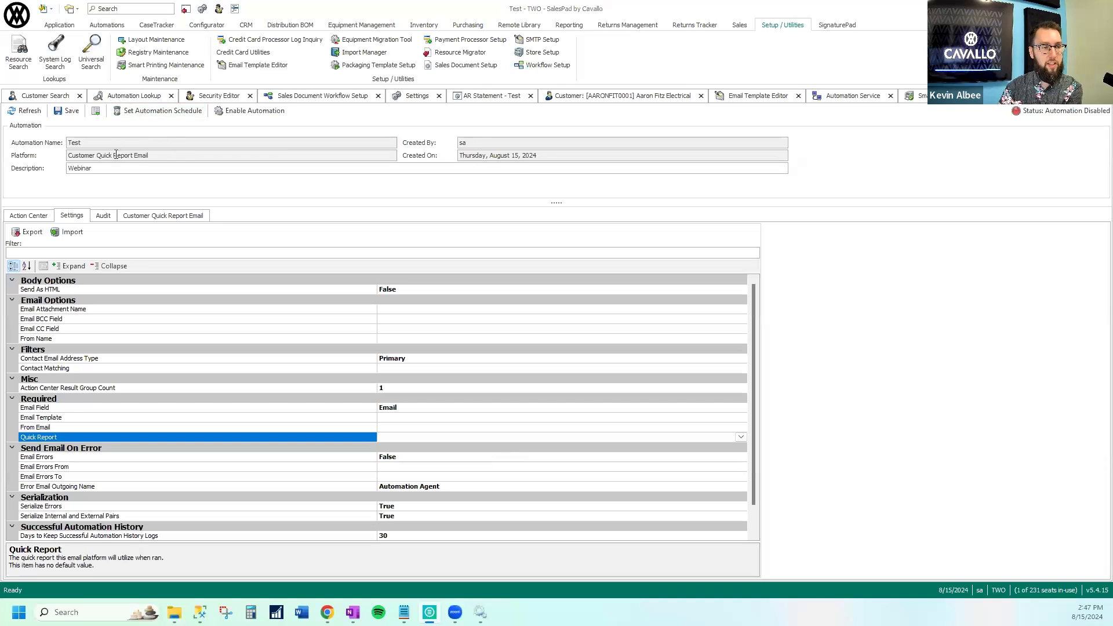
Create another automation named Test with platform System User Quick Report Email and description Webinar
{"action": "left_click", "coordinate": [125, 96]}
{"action": "left_click", "coordinate": [157, 114]}
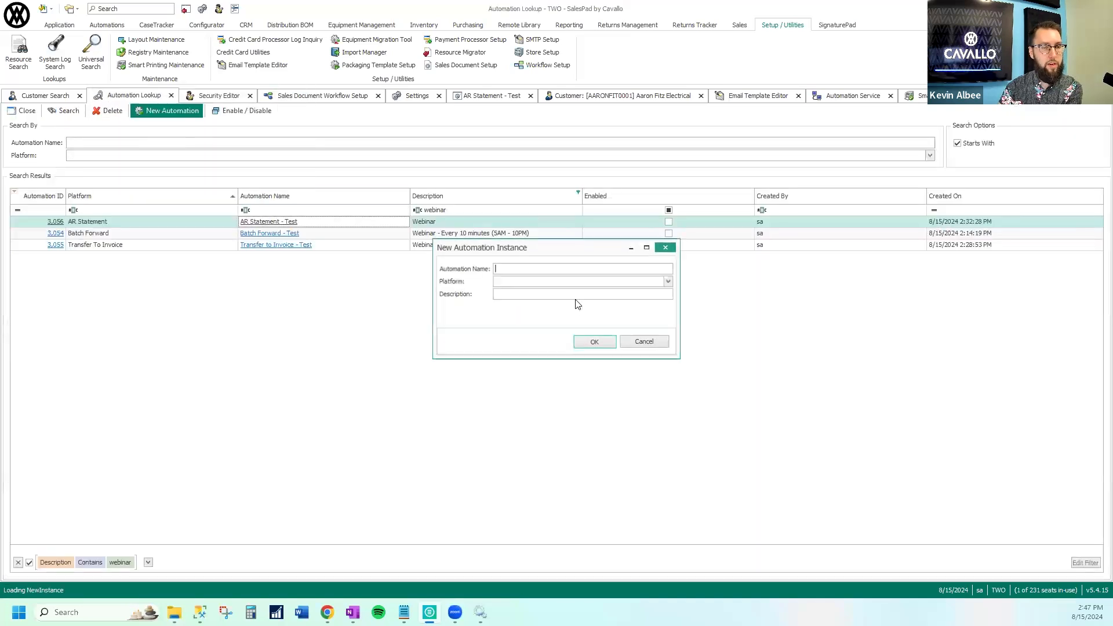
{"action": "left_click", "coordinate": [670, 283]}
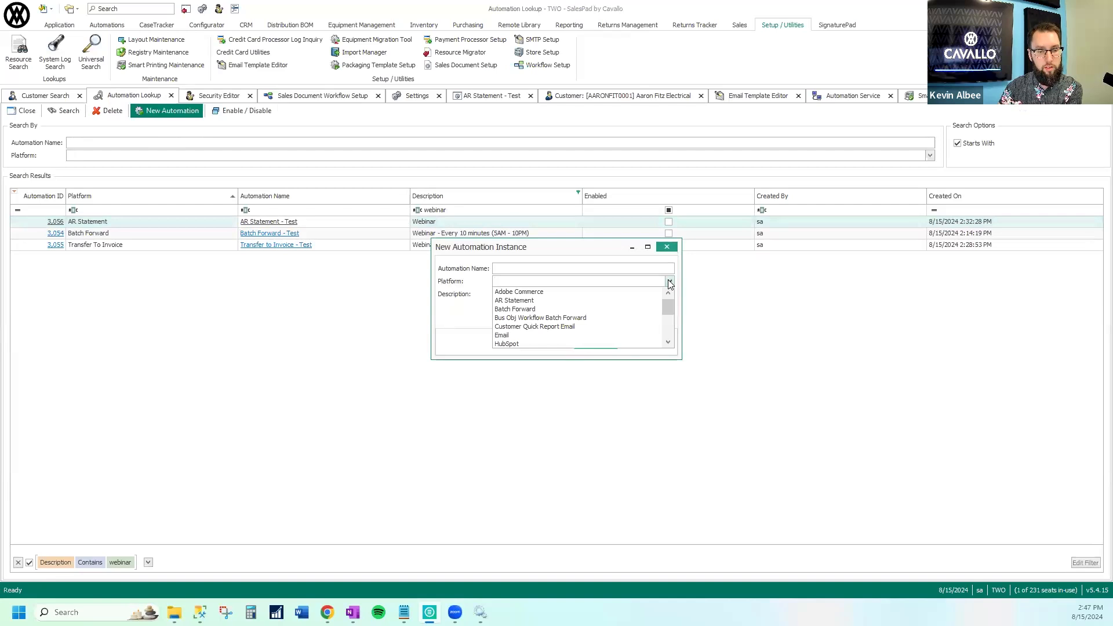
{"action": "scroll", "coordinate": [670, 345], "scroll_direction": "down", "scroll_amount": 7}
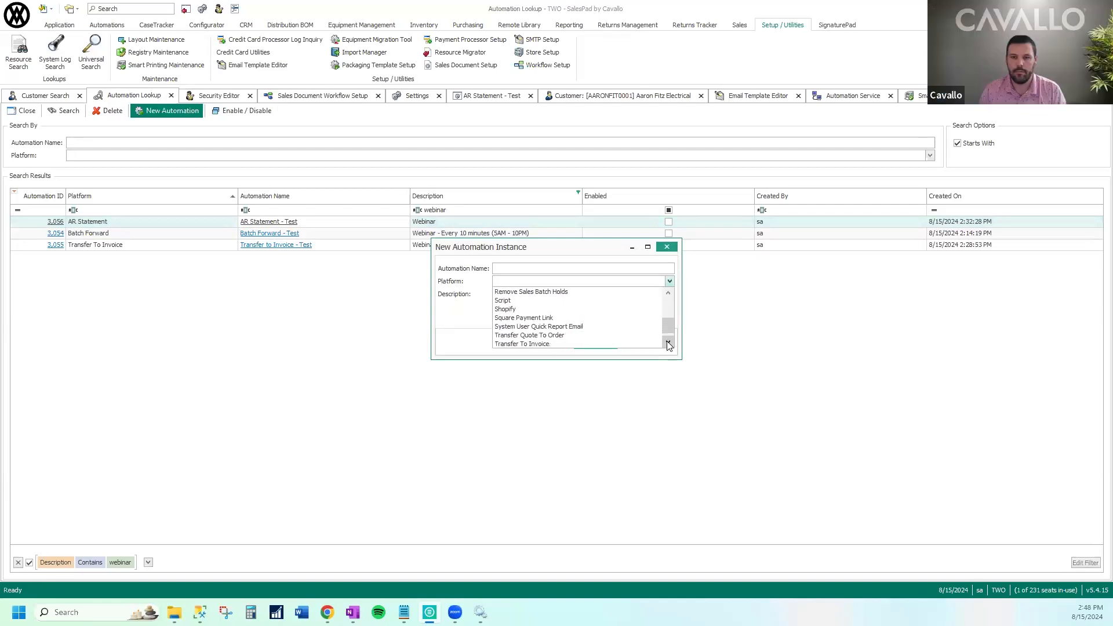
{"action": "left_click", "coordinate": [670, 343]}
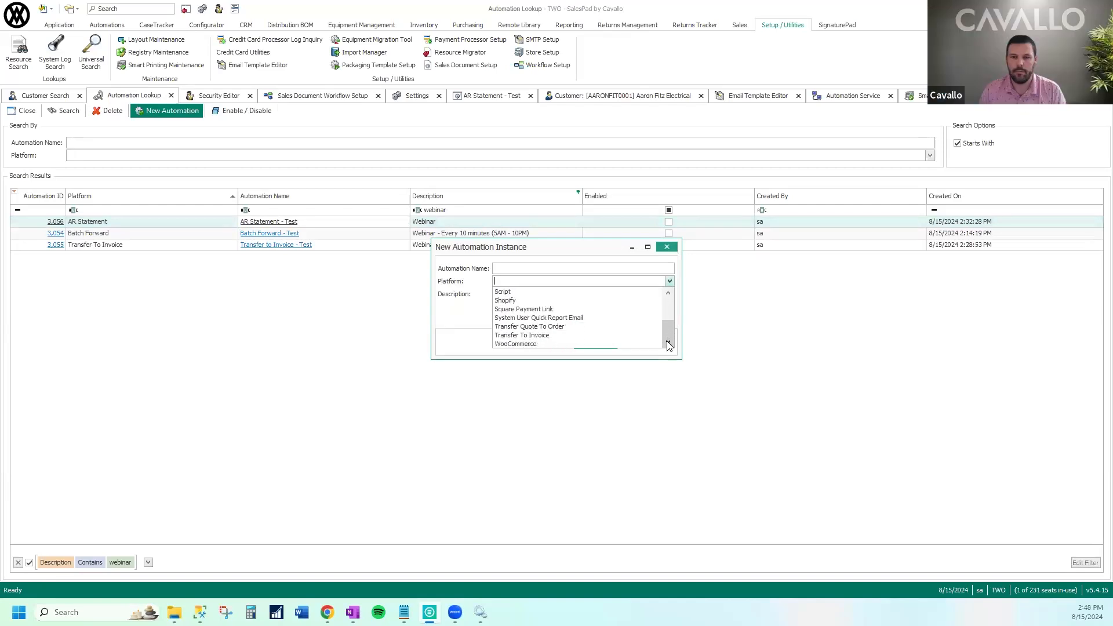
{"action": "left_click", "coordinate": [616, 319]}
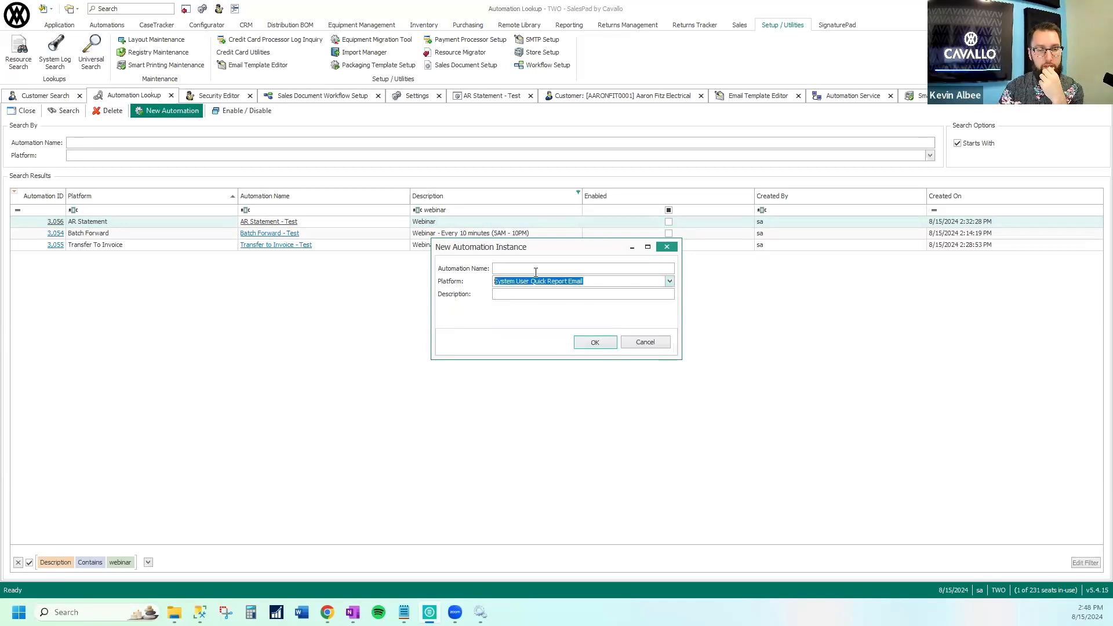
{"action": "left_click", "coordinate": [536, 270]}
{"action": "type", "text": "Test"}
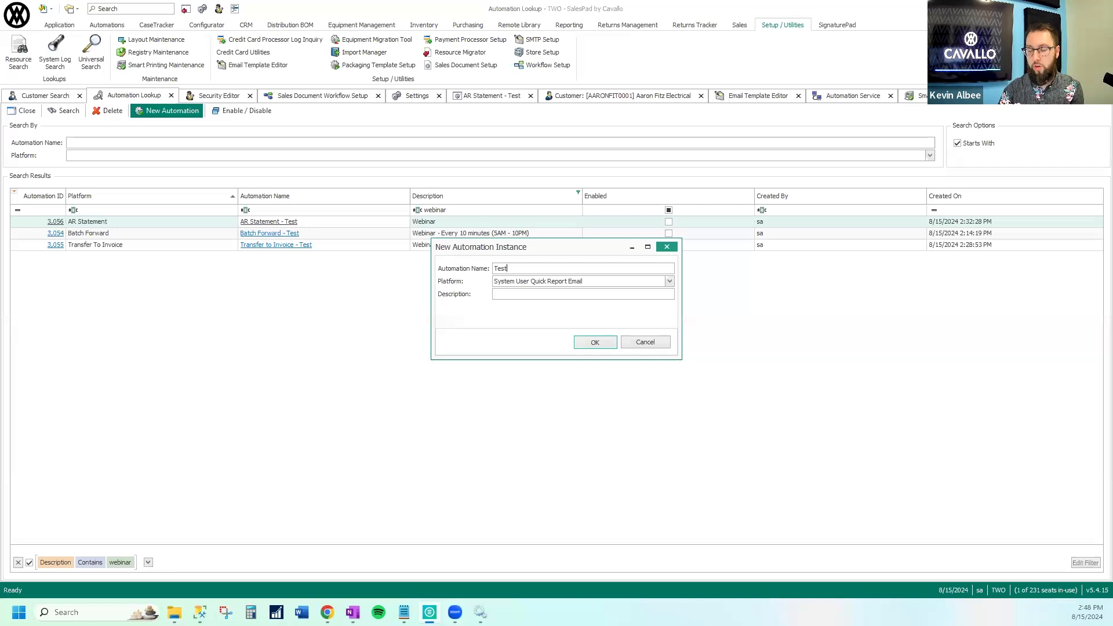
{"action": "left_click", "coordinate": [569, 296]}
{"action": "type", "text": "Webinar"}
{"action": "left_click", "coordinate": [597, 344]}
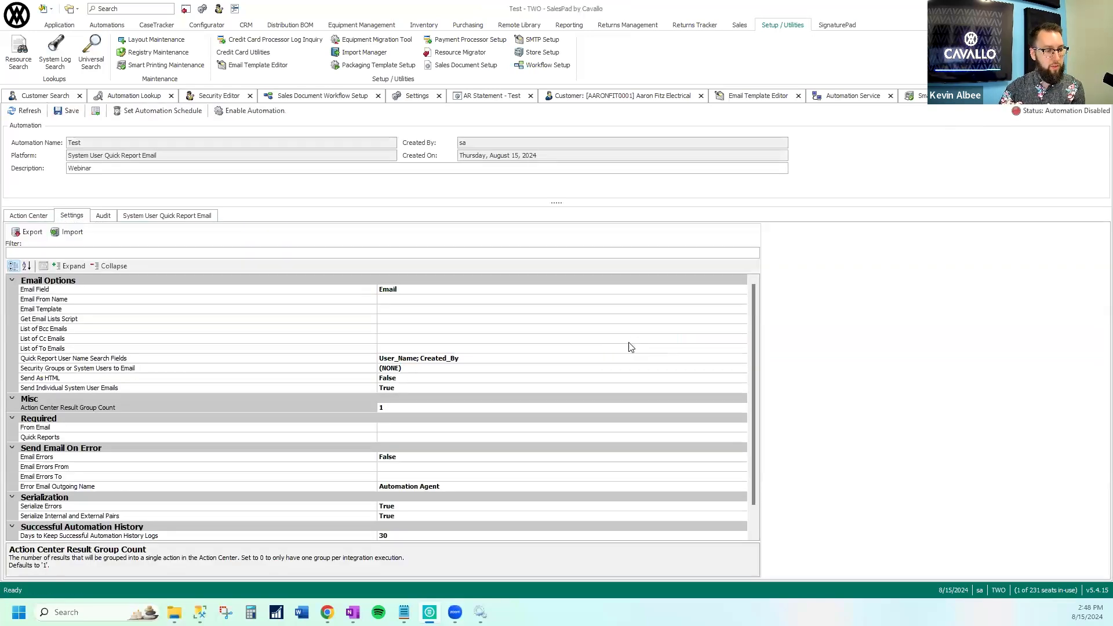
Set Security Groups or System Users to Email to two users: admin and the presenter's own user account
{"action": "left_click", "coordinate": [562, 361]}
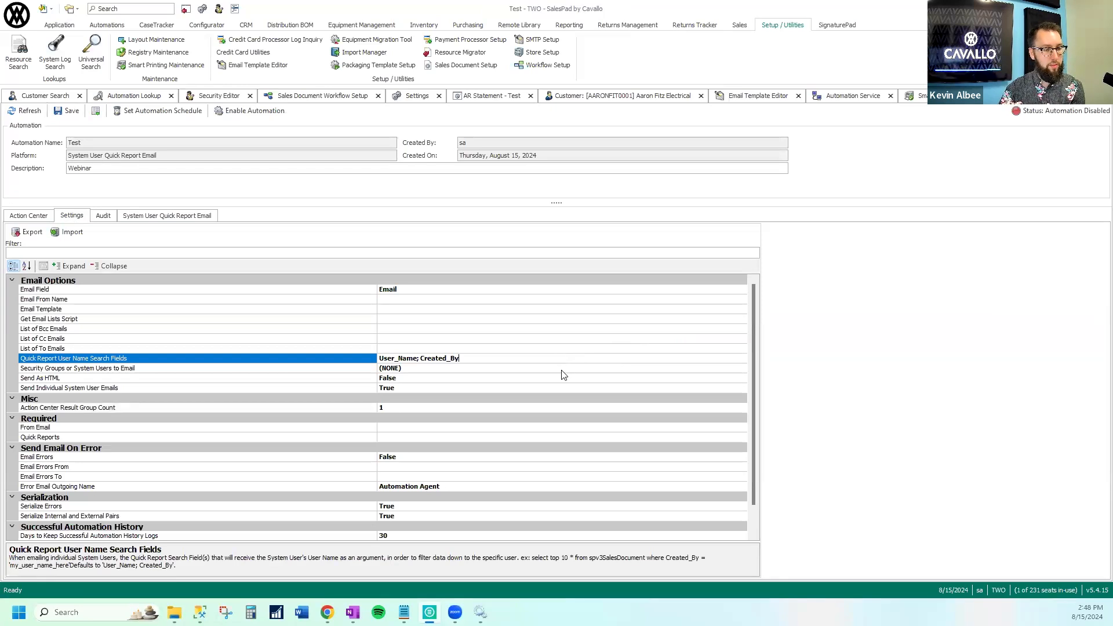
{"action": "left_click", "coordinate": [566, 378]}
{"action": "left_click", "coordinate": [566, 368]}
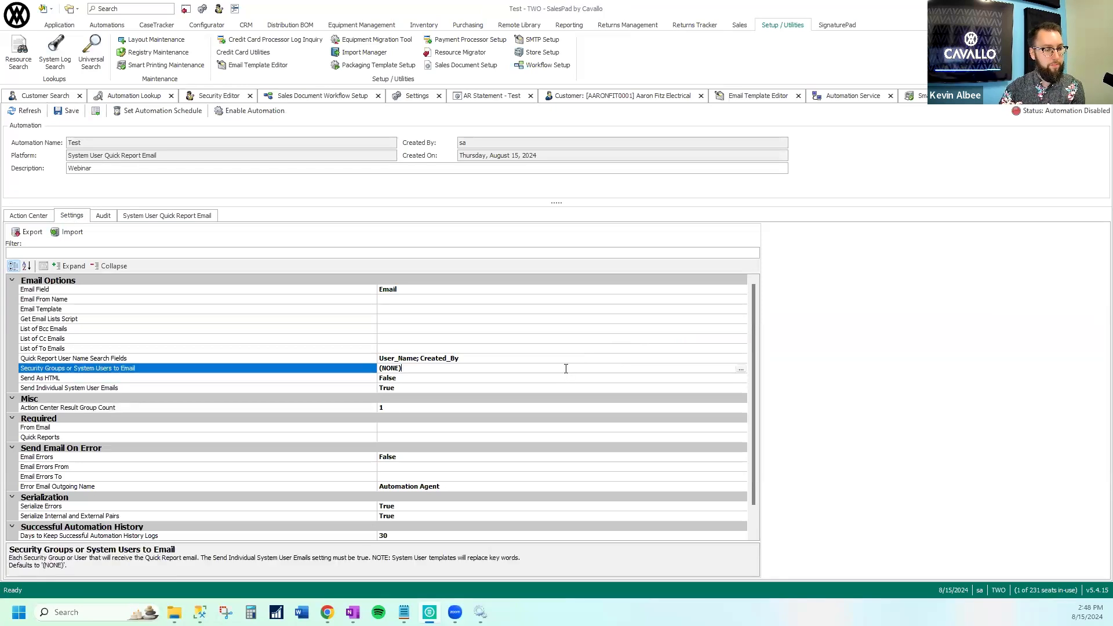
{"action": "left_click", "coordinate": [741, 369]}
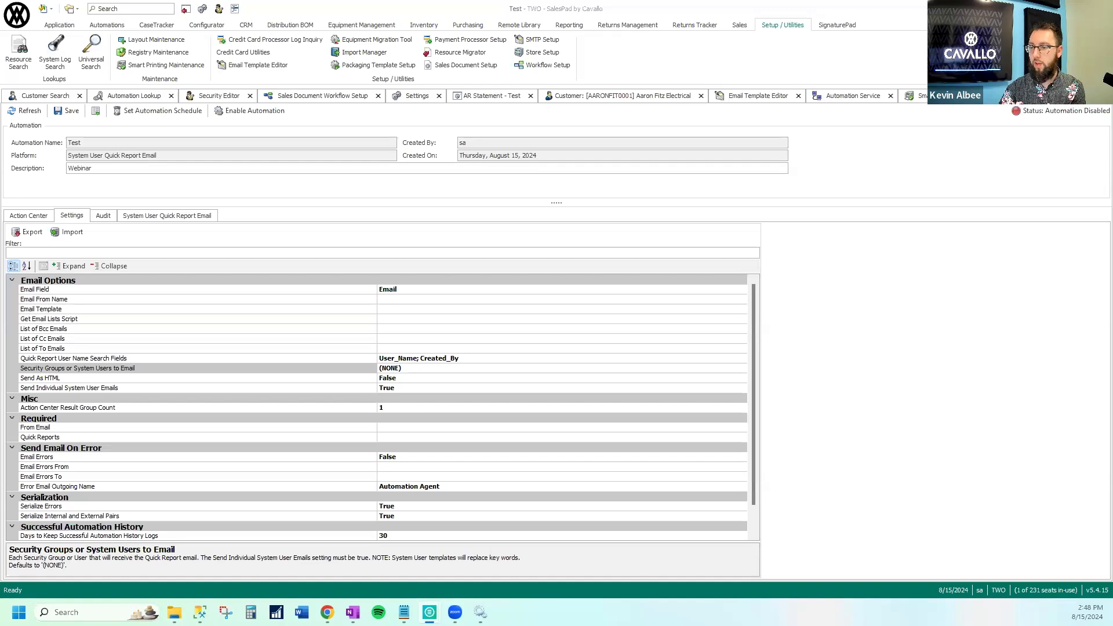
{"action": "left_click_drag", "start_coordinate": [1112, 202], "coordinate": [698, 202]}
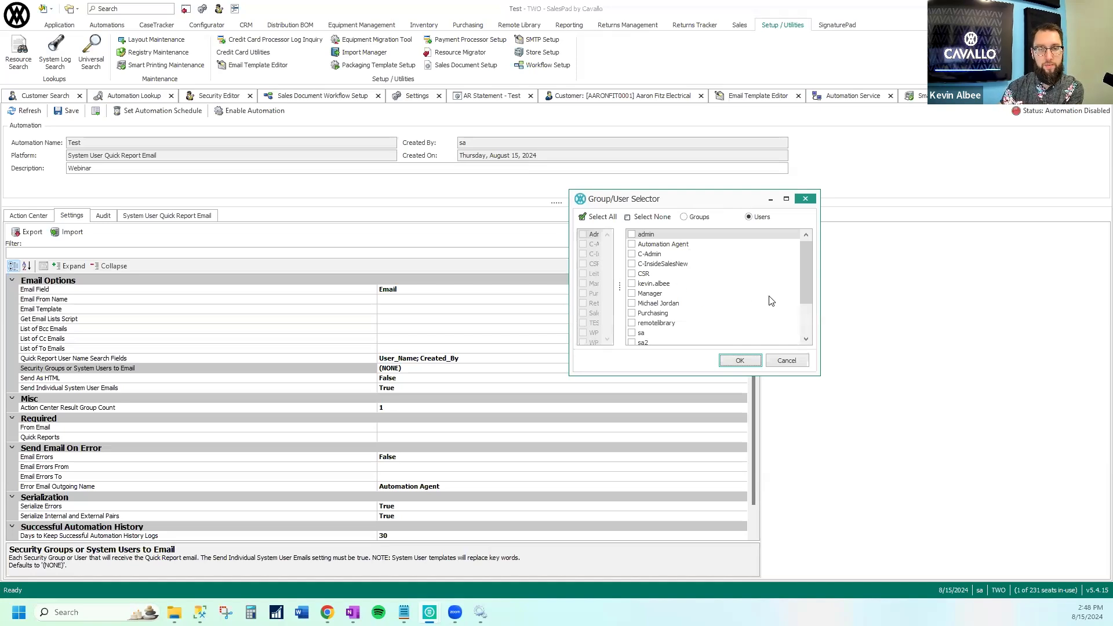
{"action": "left_click", "coordinate": [632, 234]}
{"action": "left_click", "coordinate": [631, 283]}
{"action": "left_click", "coordinate": [739, 360]}
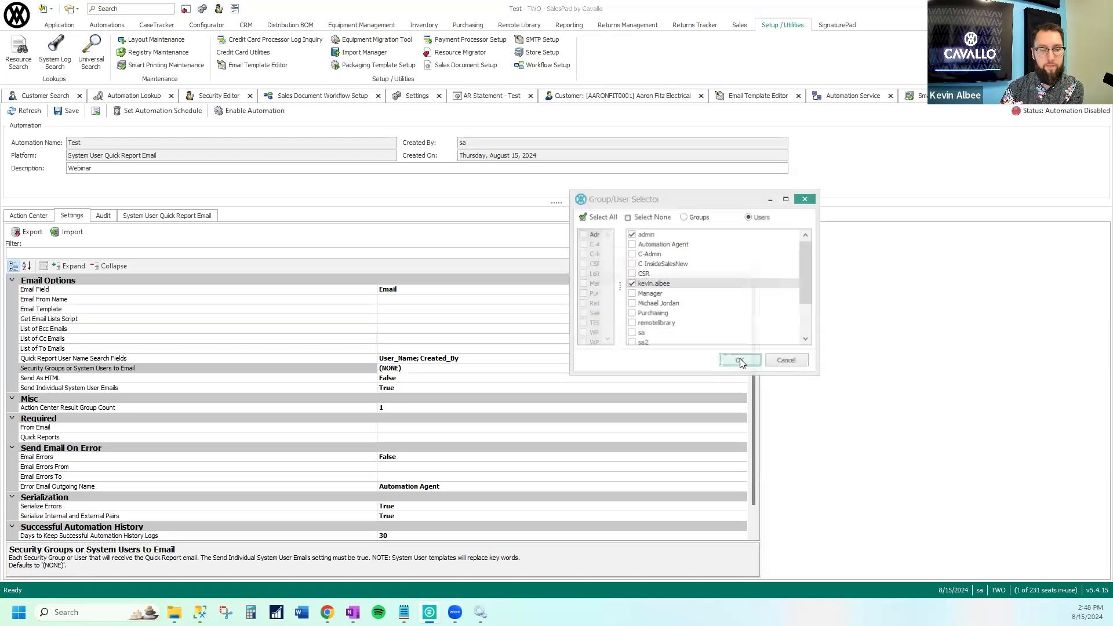
Review the Quick Report User Name Search Fields setting and the reports available for Quick Reports, leaving both without changes
{"action": "left_click", "coordinate": [483, 357]}
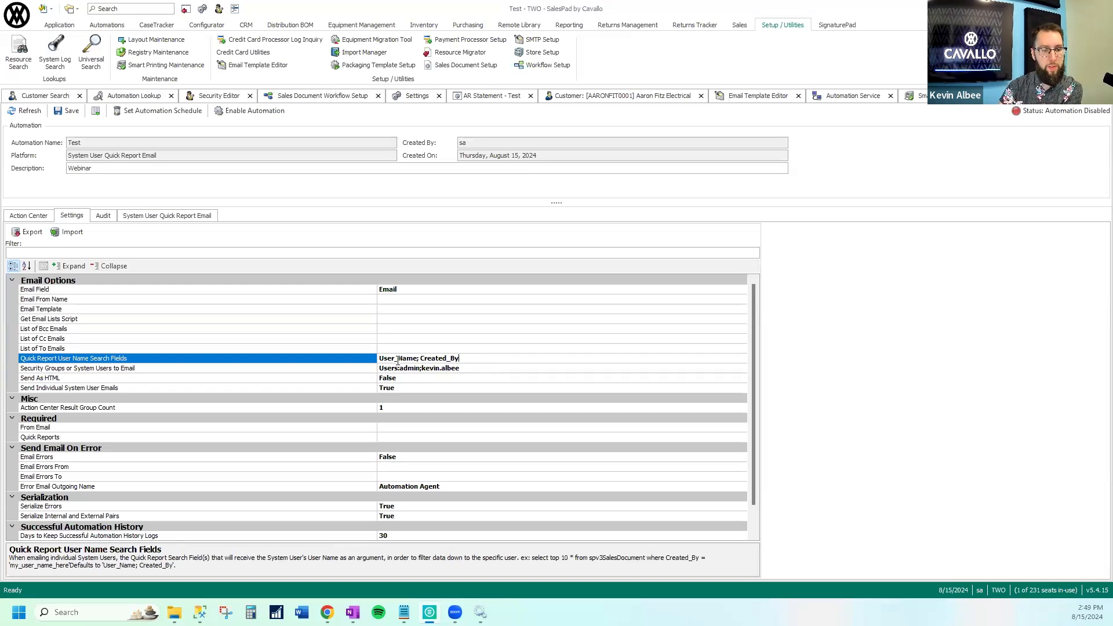
{"action": "left_click_drag", "start_coordinate": [418, 358], "coordinate": [501, 361]}
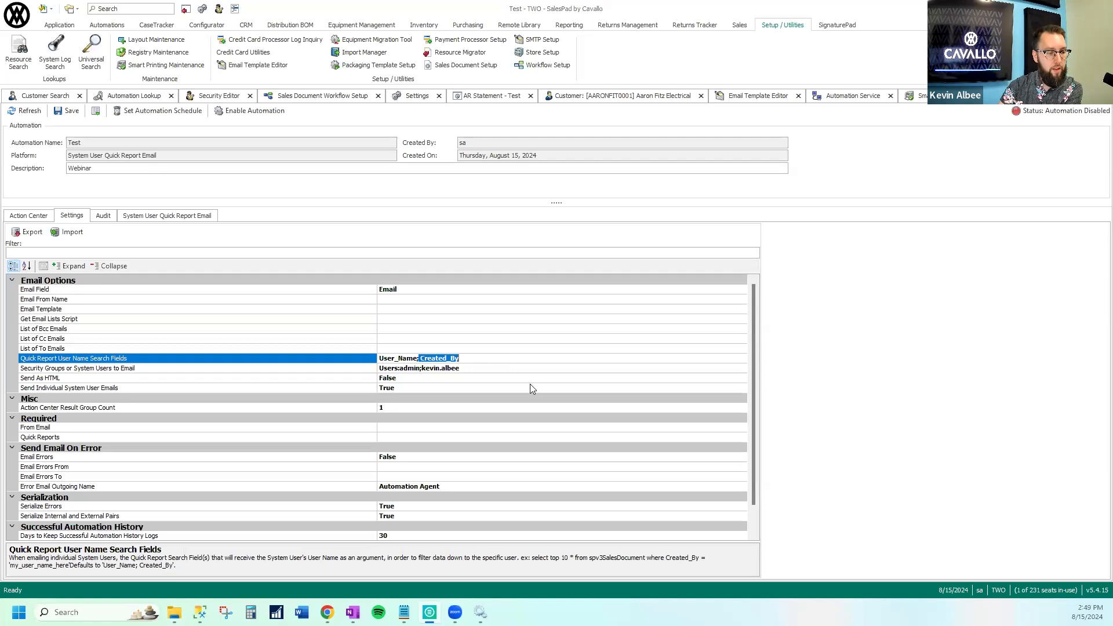
{"action": "left_click", "coordinate": [421, 438]}
{"action": "left_click", "coordinate": [741, 437]}
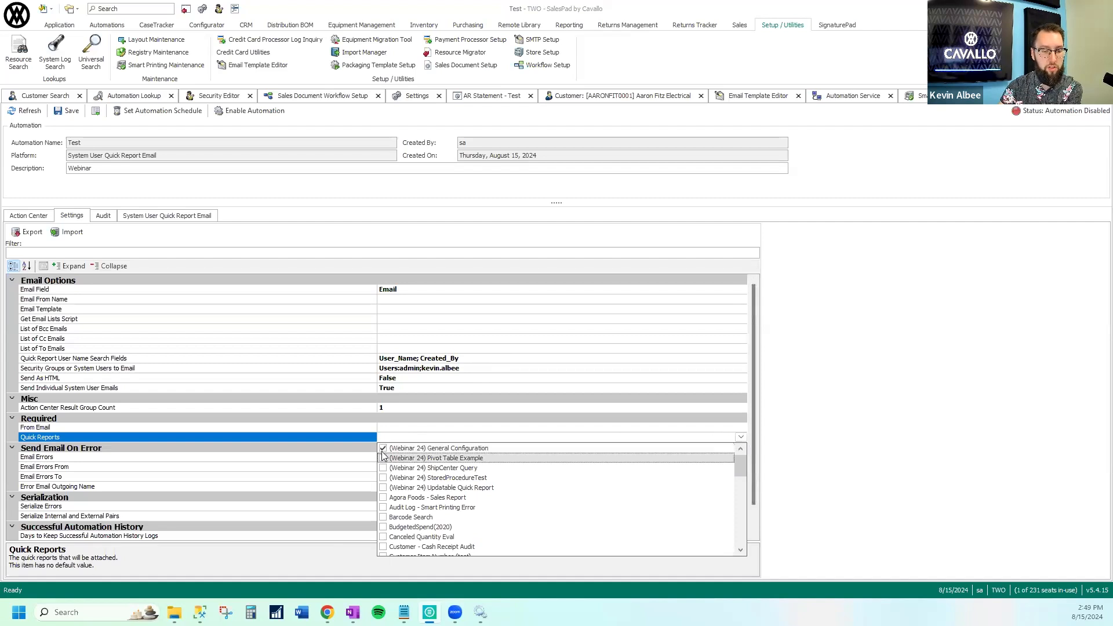
{"action": "left_click", "coordinate": [417, 436]}
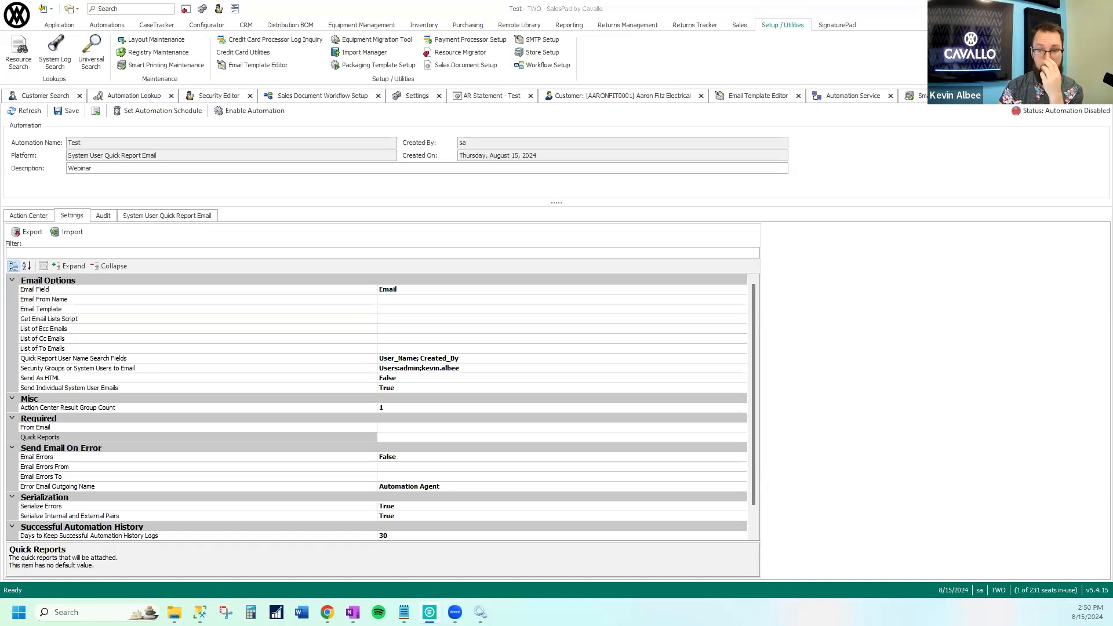
Inspect the User Email property of the Automation Agent user in the Security Editor
{"action": "left_click", "coordinate": [895, 355]}
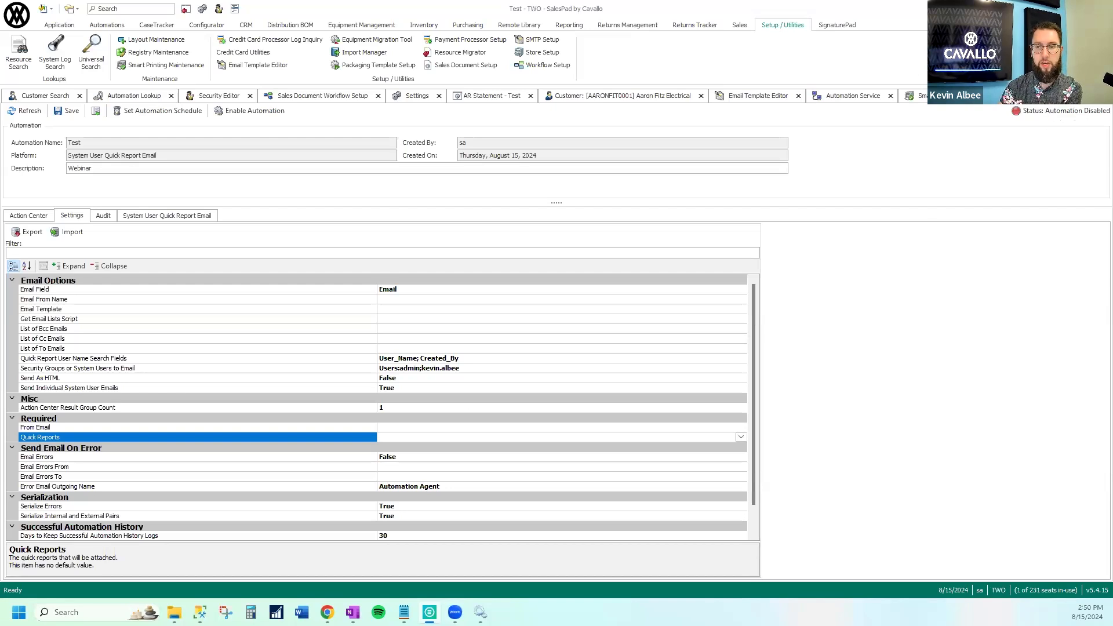
{"action": "left_click", "coordinate": [1044, 97]}
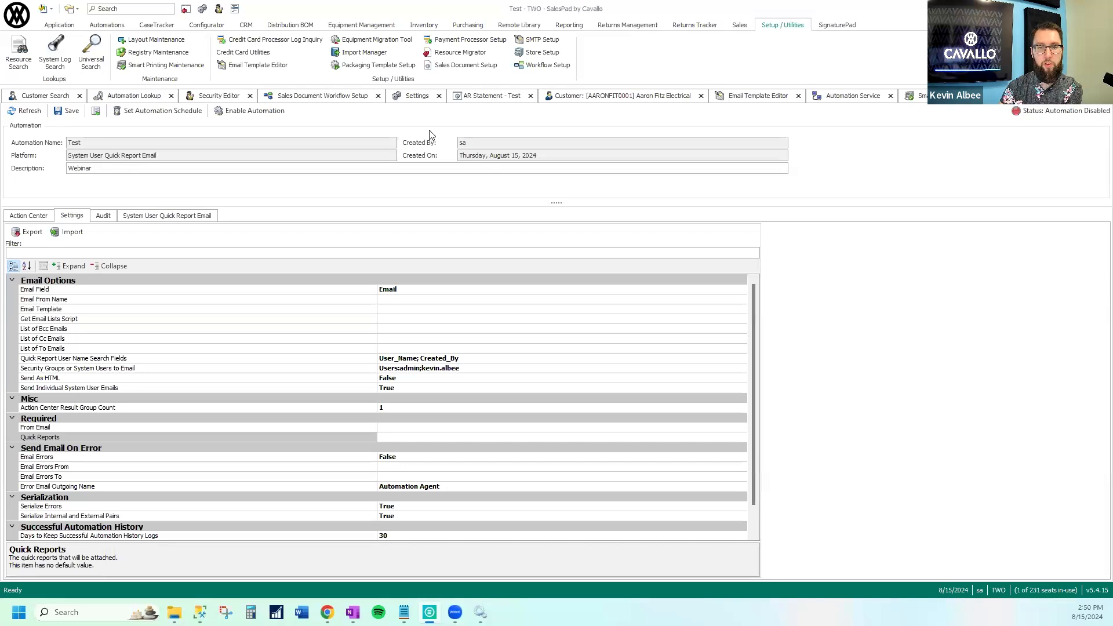
{"action": "left_click", "coordinate": [217, 96]}
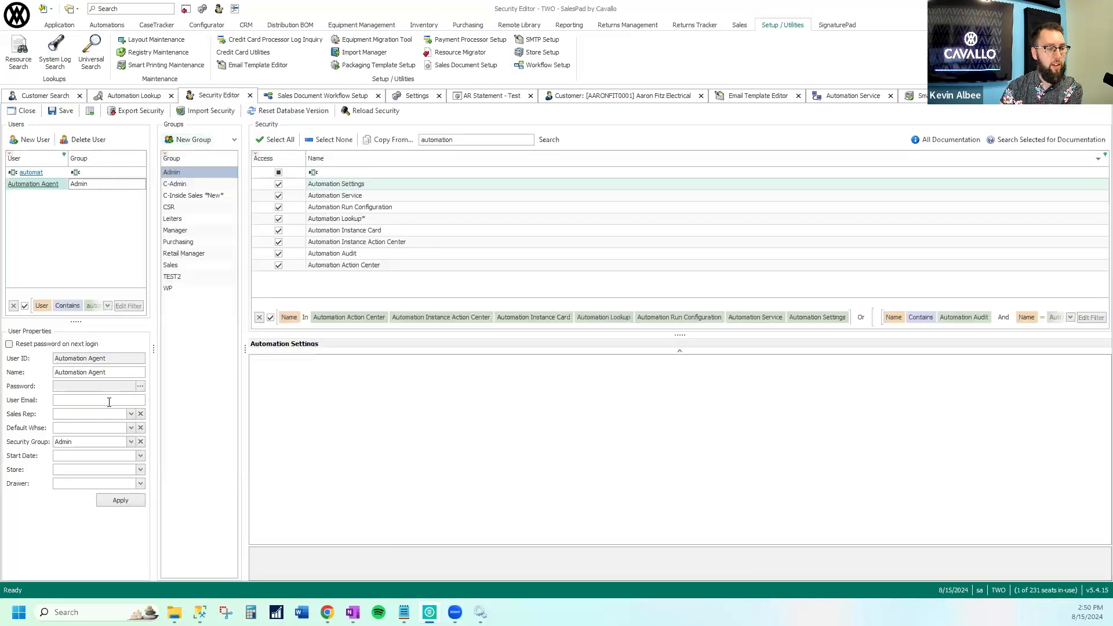
{"action": "left_click", "coordinate": [74, 399]}
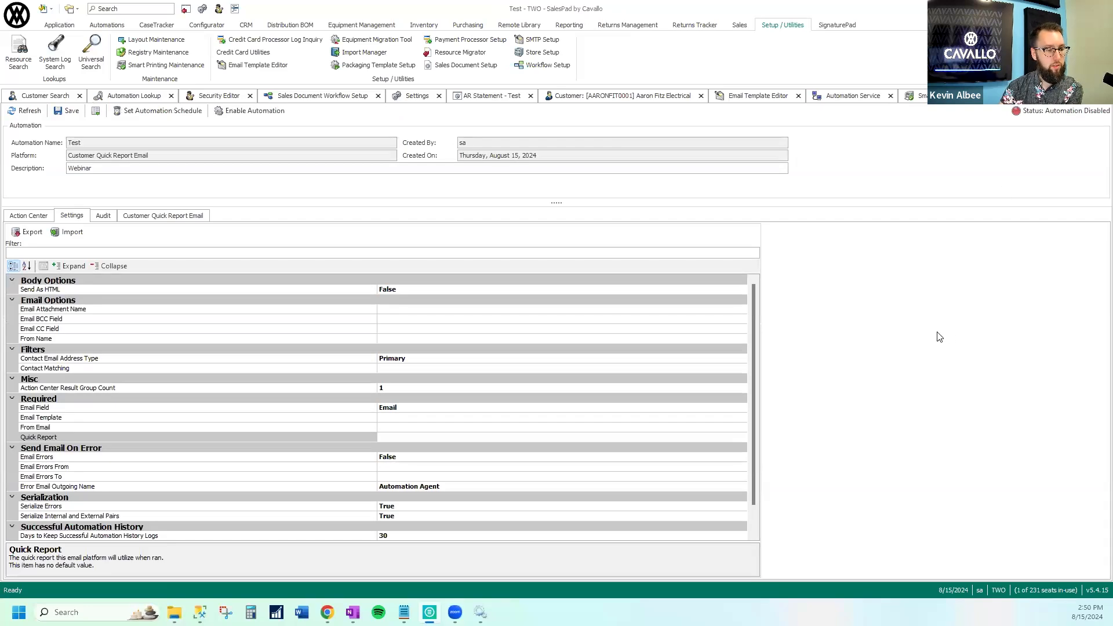
Review the Contact Matching setting and the Contact Email Address Type options of the Customer Quick Report Email automation without changing them
{"action": "left_click", "coordinate": [451, 359]}
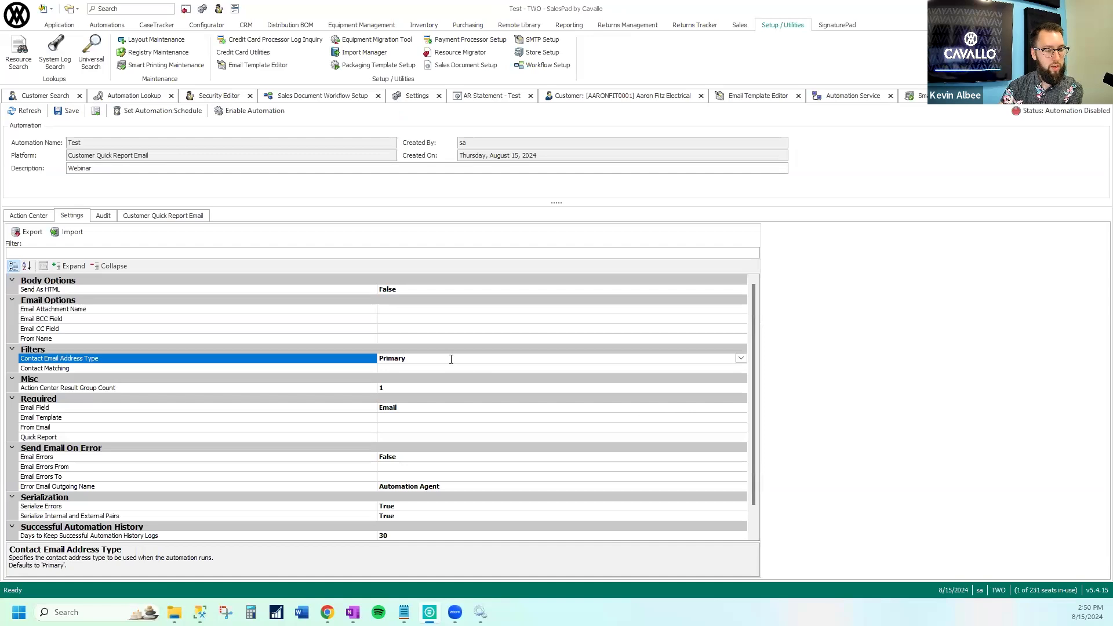
{"action": "left_click", "coordinate": [448, 368]}
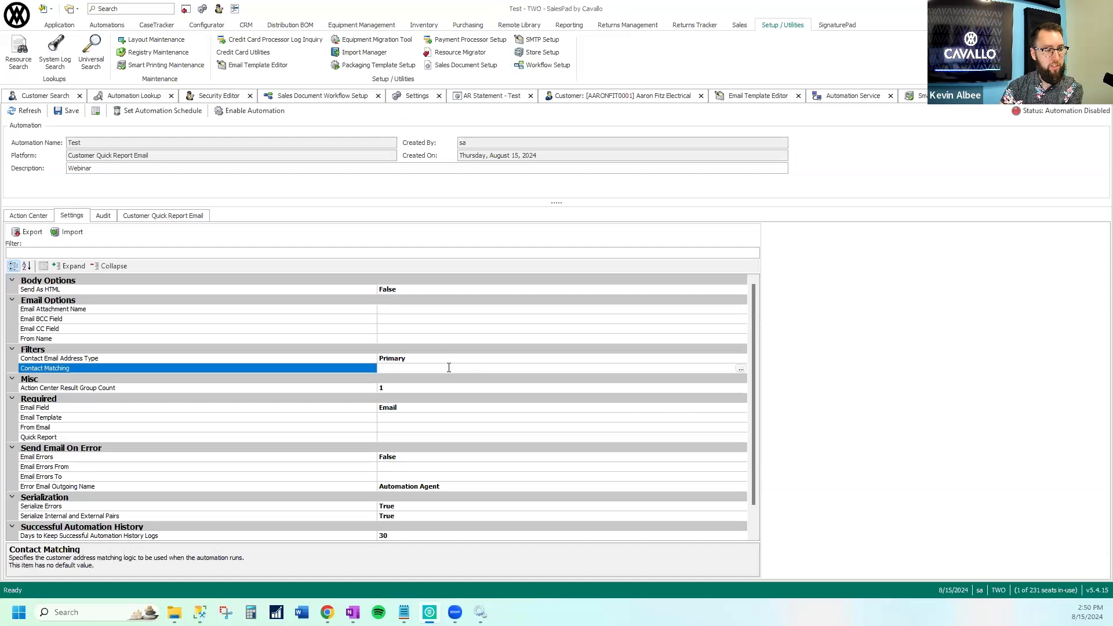
{"action": "left_click", "coordinate": [714, 358]}
{"action": "left_click", "coordinate": [741, 358]}
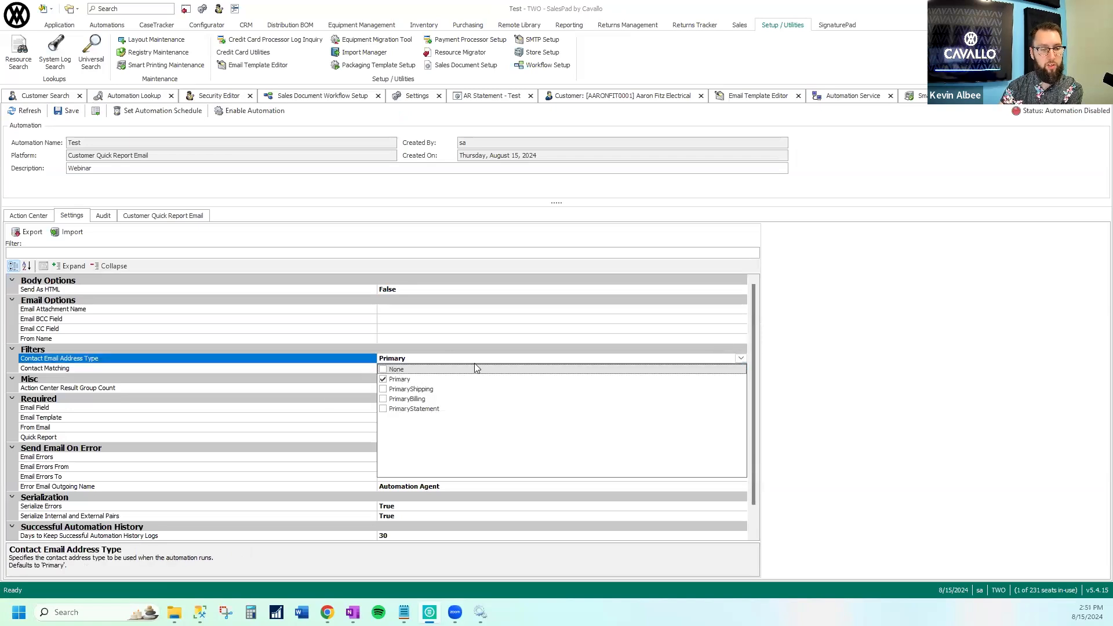
{"action": "left_click", "coordinate": [421, 359]}
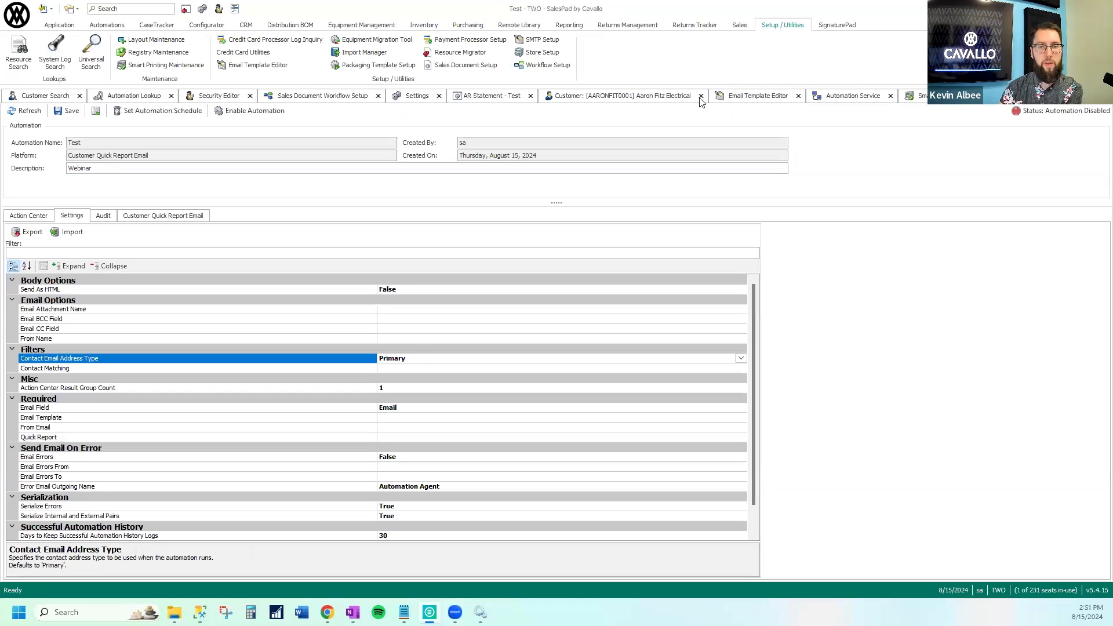
Open the WAREHOUSE statement contact from the Aaron Fitz Electrical customer record and examine its Email value
{"action": "left_click", "coordinate": [677, 96]}
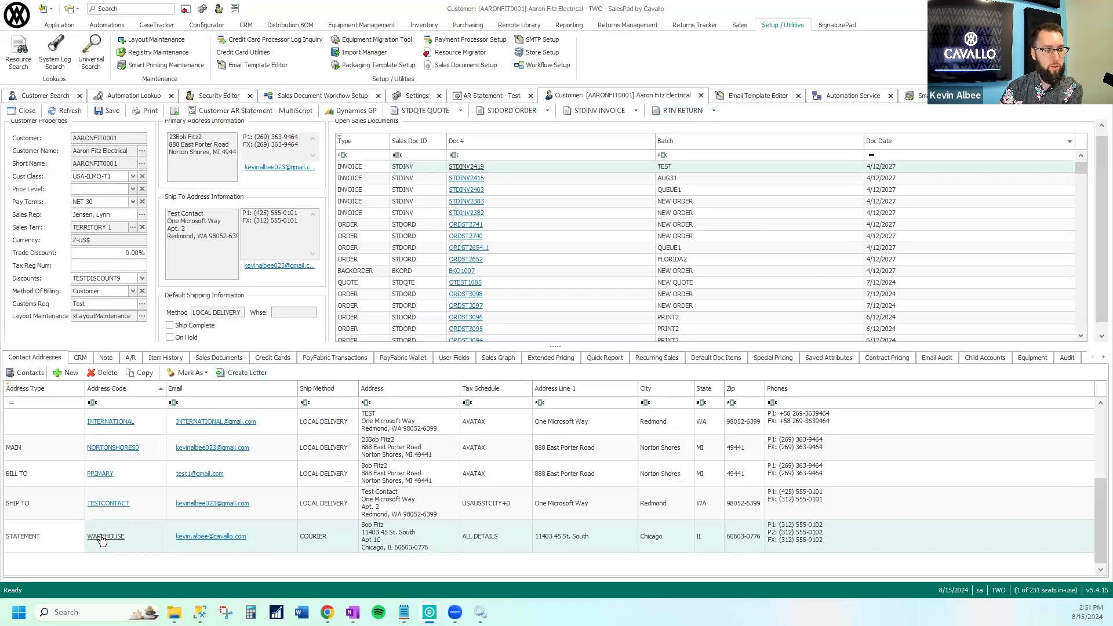
{"action": "left_click", "coordinate": [102, 537]}
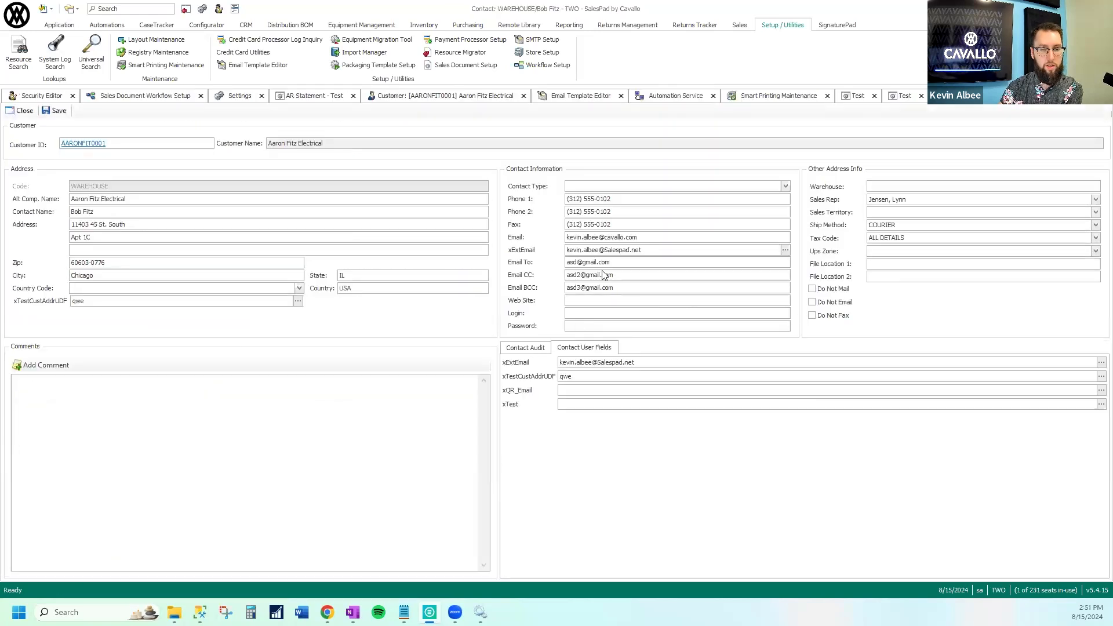
{"action": "left_click_drag", "start_coordinate": [637, 237], "coordinate": [566, 238]}
{"action": "left_click", "coordinate": [851, 99]}
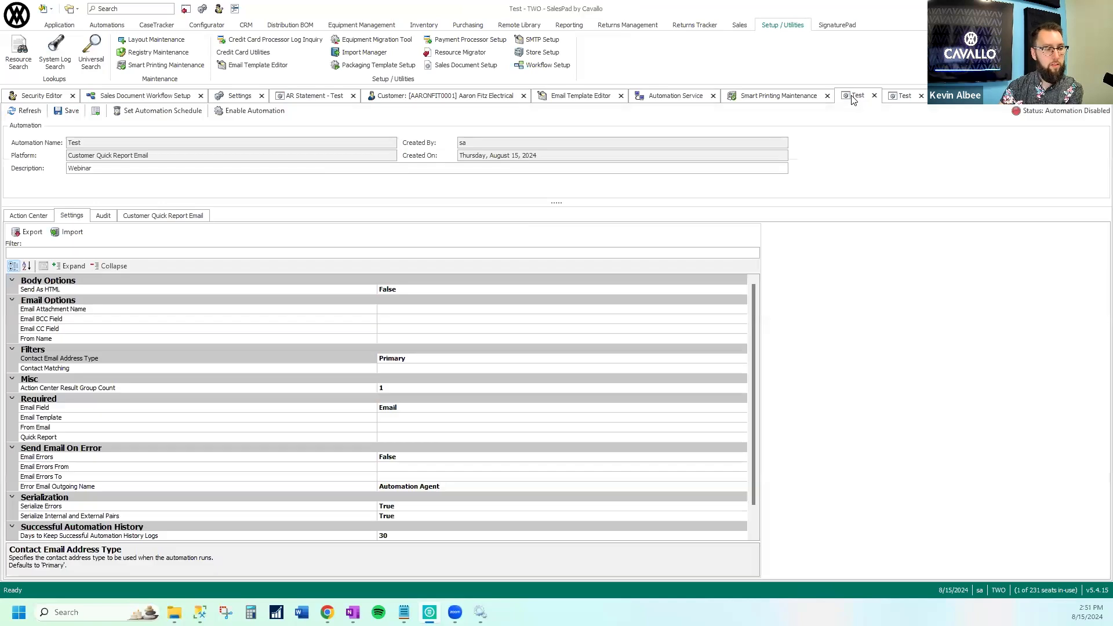
{"action": "left_click", "coordinate": [234, 96]}
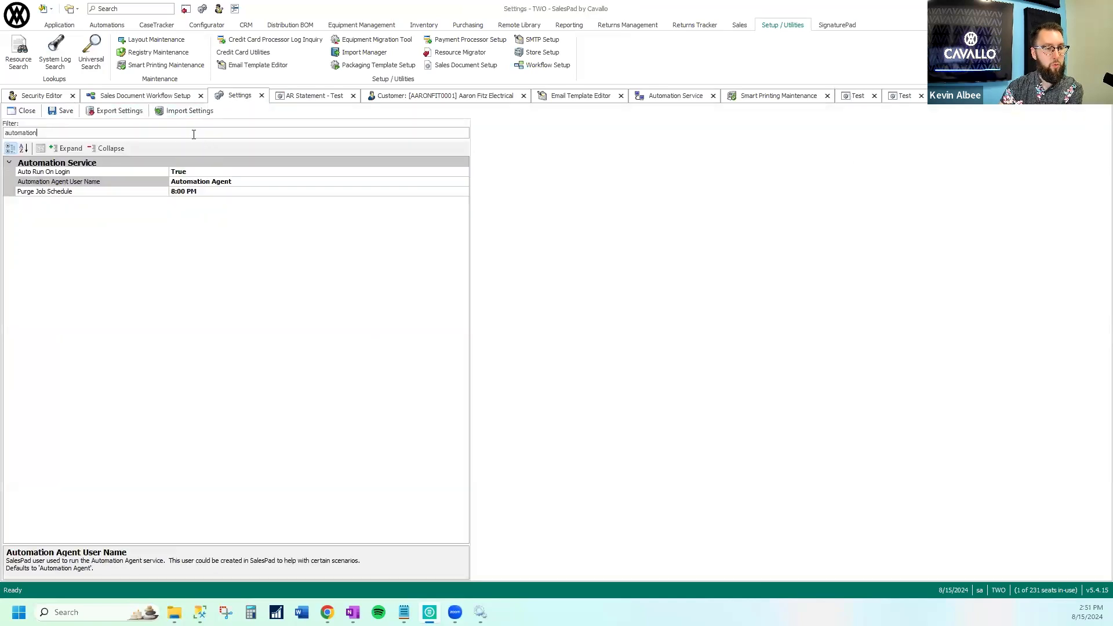
{"action": "left_click", "coordinate": [171, 96]}
{"action": "left_click", "coordinate": [309, 96]}
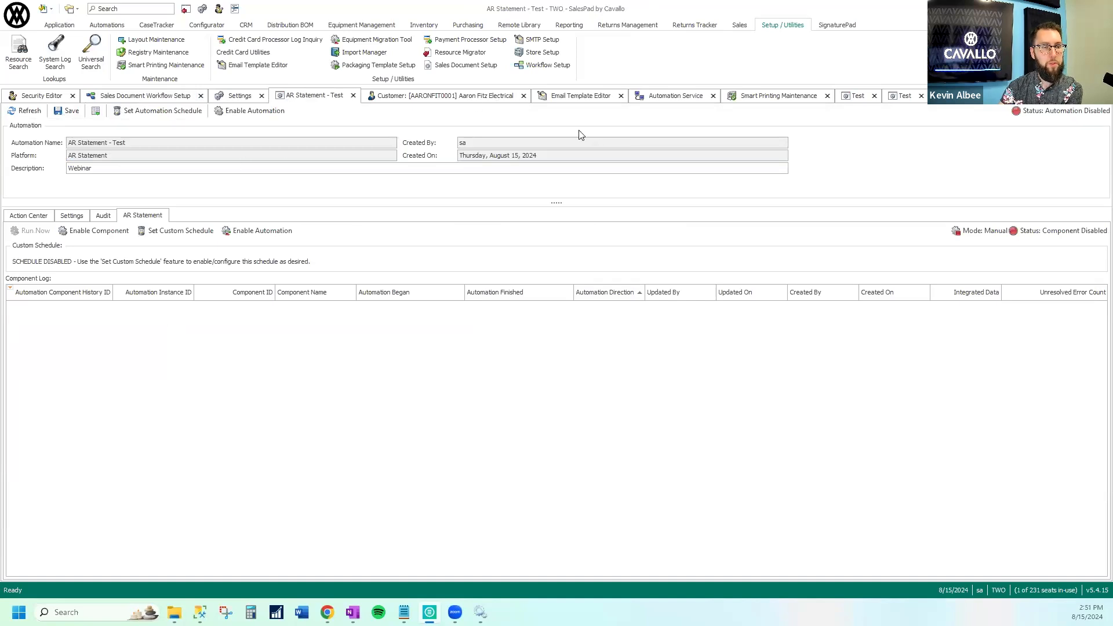
{"action": "left_click", "coordinate": [858, 96]}
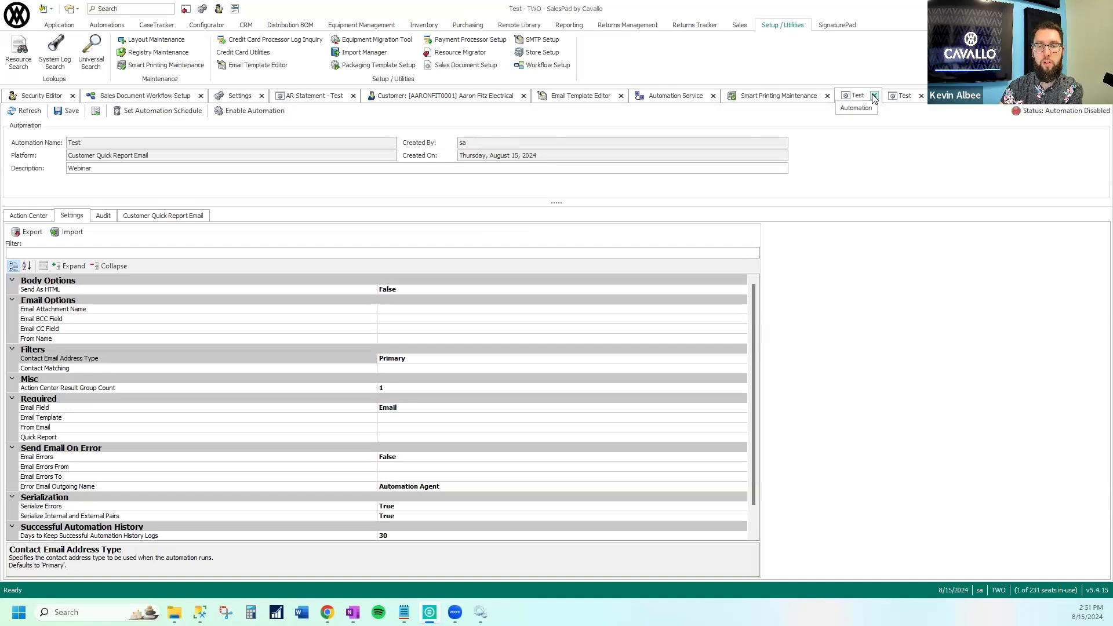
Close Smart Printing Maintenance, Email Template Editor, Automation Service and the AR Statement - Test automation, discarding unsaved changes
{"action": "left_click", "coordinate": [828, 96]}
{"action": "left_click", "coordinate": [713, 96]}
{"action": "left_click", "coordinate": [598, 348]}
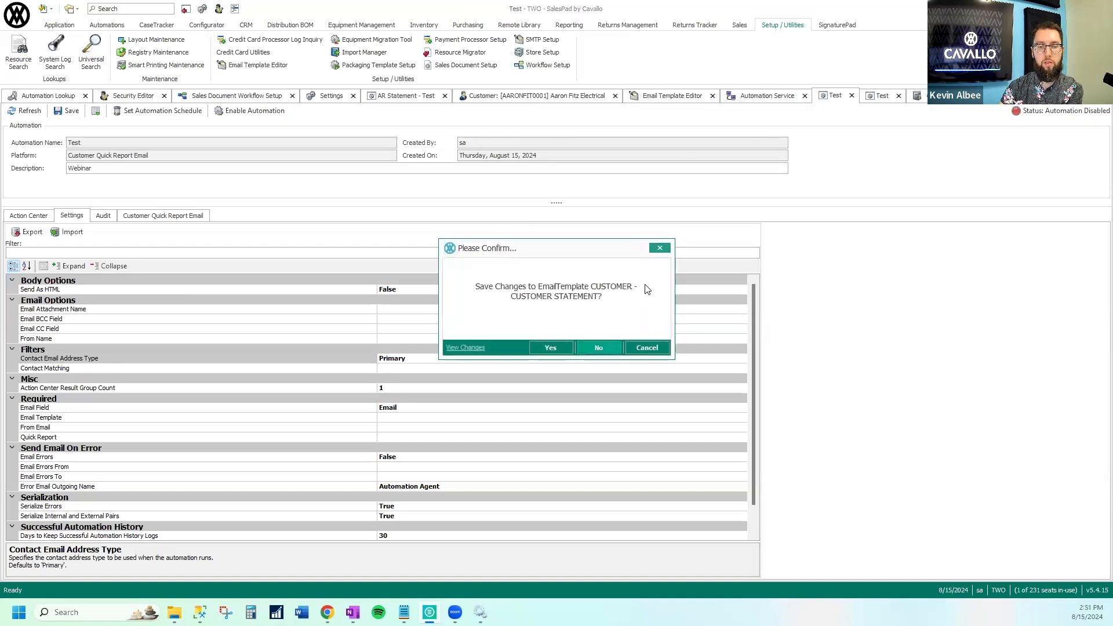
{"action": "left_click", "coordinate": [793, 96]}
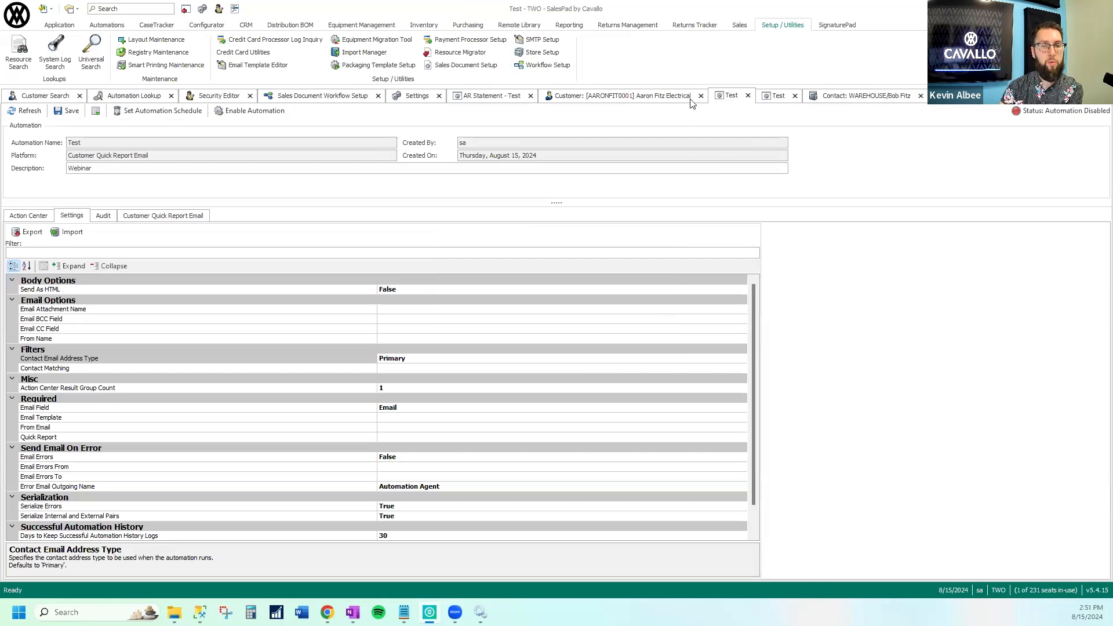
{"action": "left_click", "coordinate": [530, 95]}
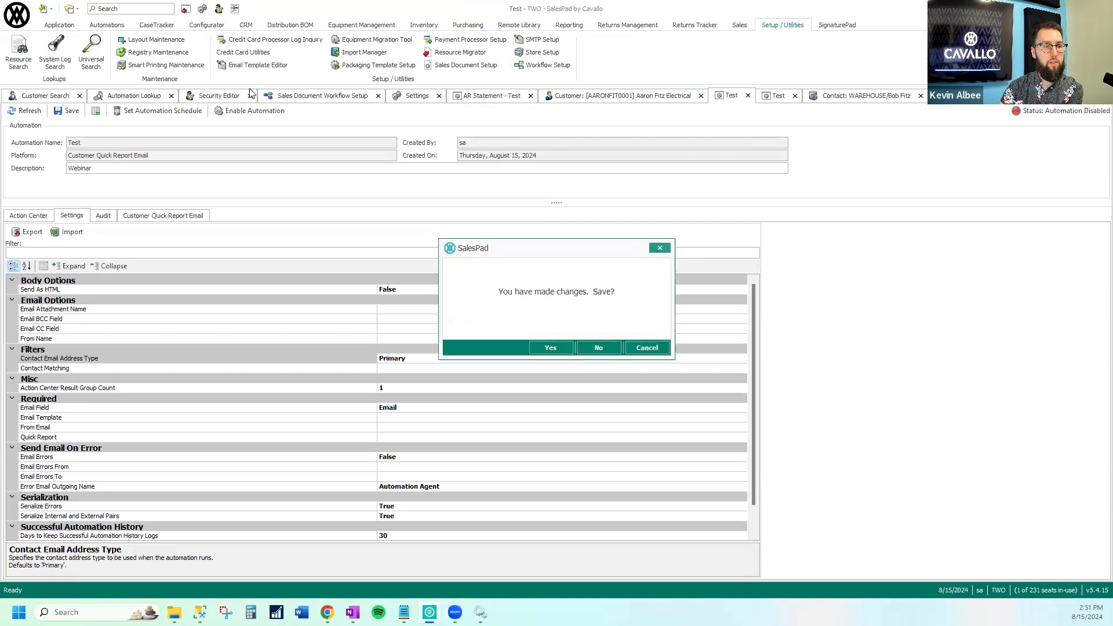
{"action": "left_click", "coordinate": [597, 347]}
Create an automation named Email - Test with platform Email and description Webinar
{"action": "left_click", "coordinate": [128, 96]}
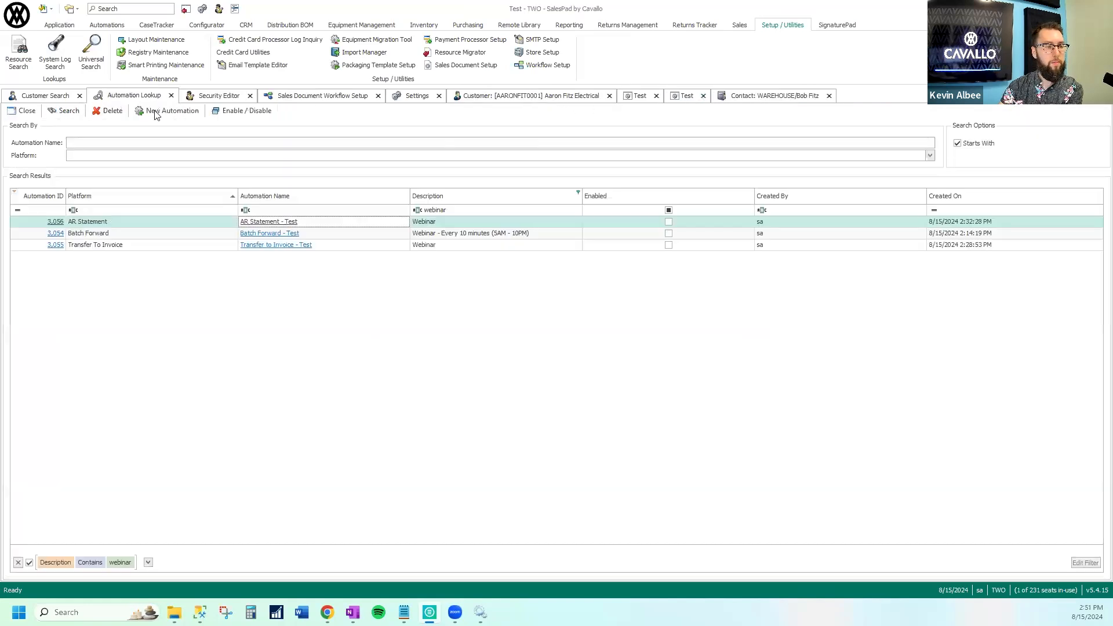
{"action": "left_click", "coordinate": [168, 111]}
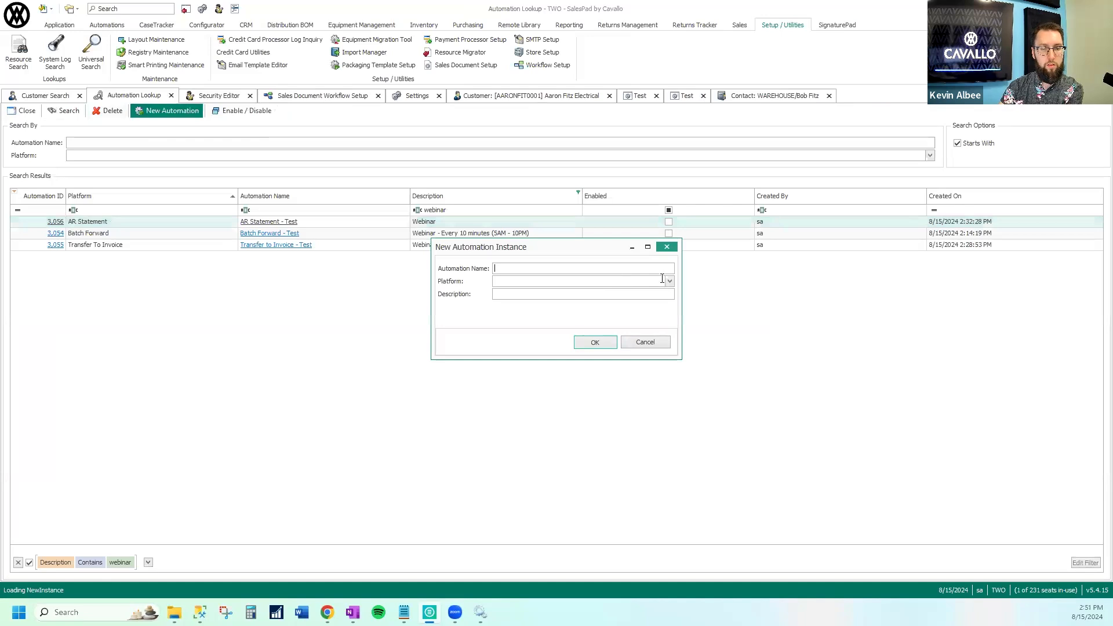
{"action": "left_click", "coordinate": [670, 280]}
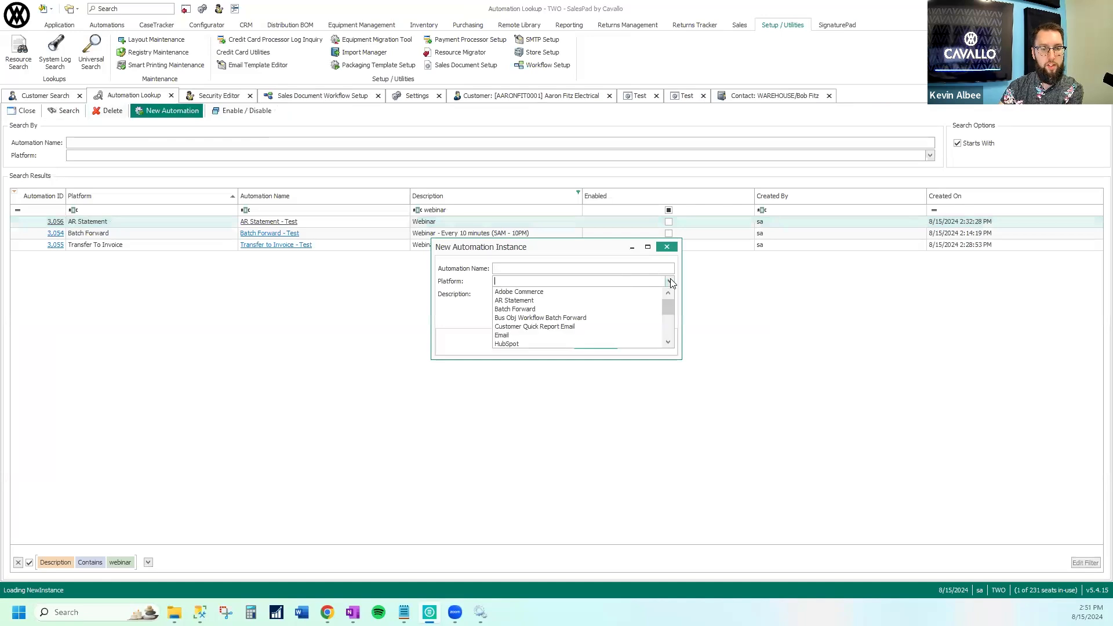
{"action": "left_click", "coordinate": [509, 335]}
{"action": "left_click", "coordinate": [524, 268]}
{"action": "type", "text": "Email - Test"}
{"action": "key", "text": "Tab"}
{"action": "key", "text": "Tab"}
{"action": "type", "text": "Webinar"}
{"action": "left_click", "coordinate": [591, 344]}
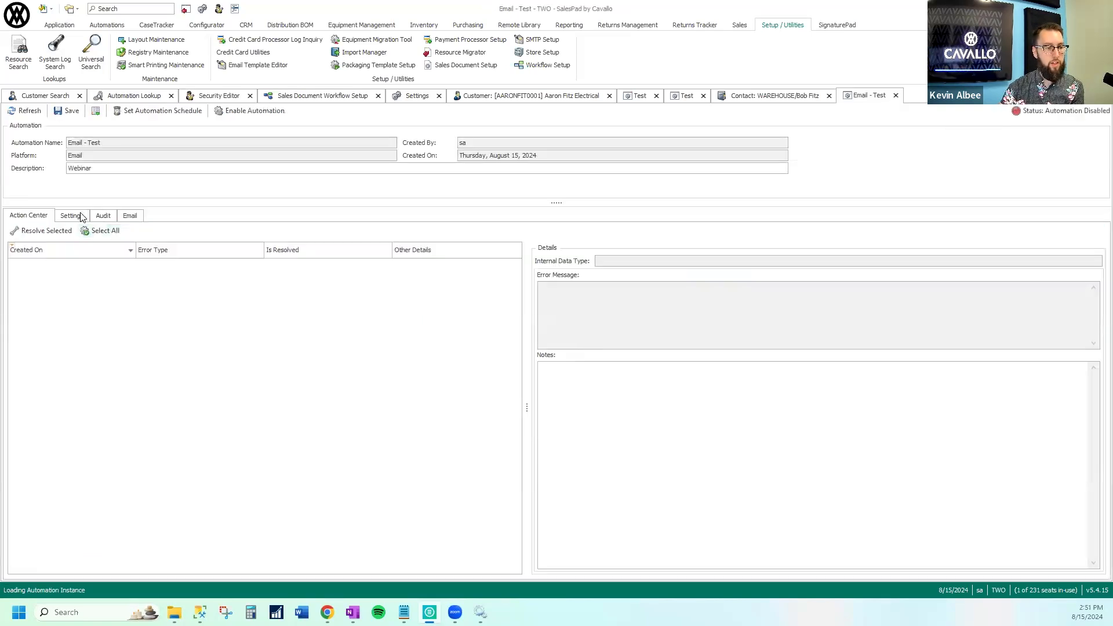
Enter two recipient e-mail addresses separated by a semicolon in the Send To setting of the Email - Test automation
{"action": "left_click", "coordinate": [81, 216]}
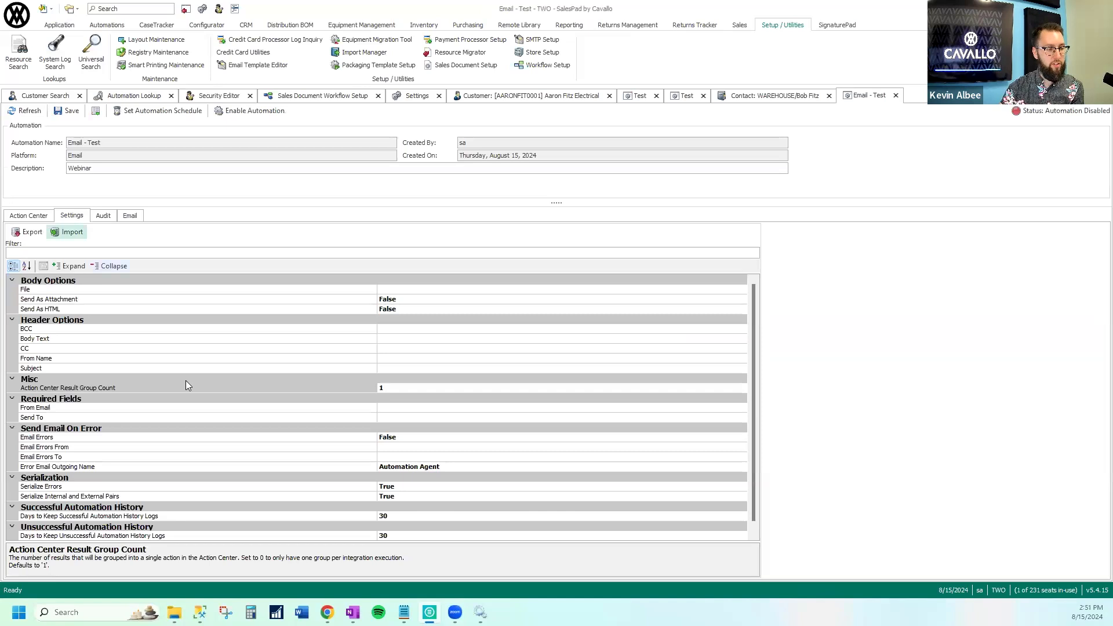
{"action": "left_click", "coordinate": [397, 418]}
{"action": "left_click_drag", "start_coordinate": [376, 418], "coordinate": [249, 414]}
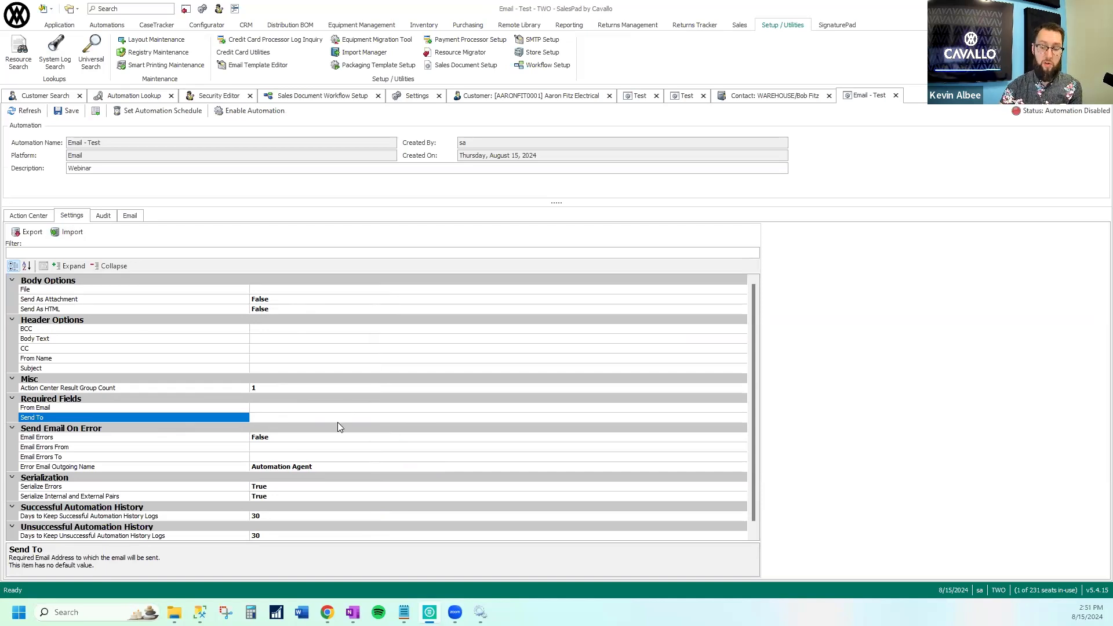
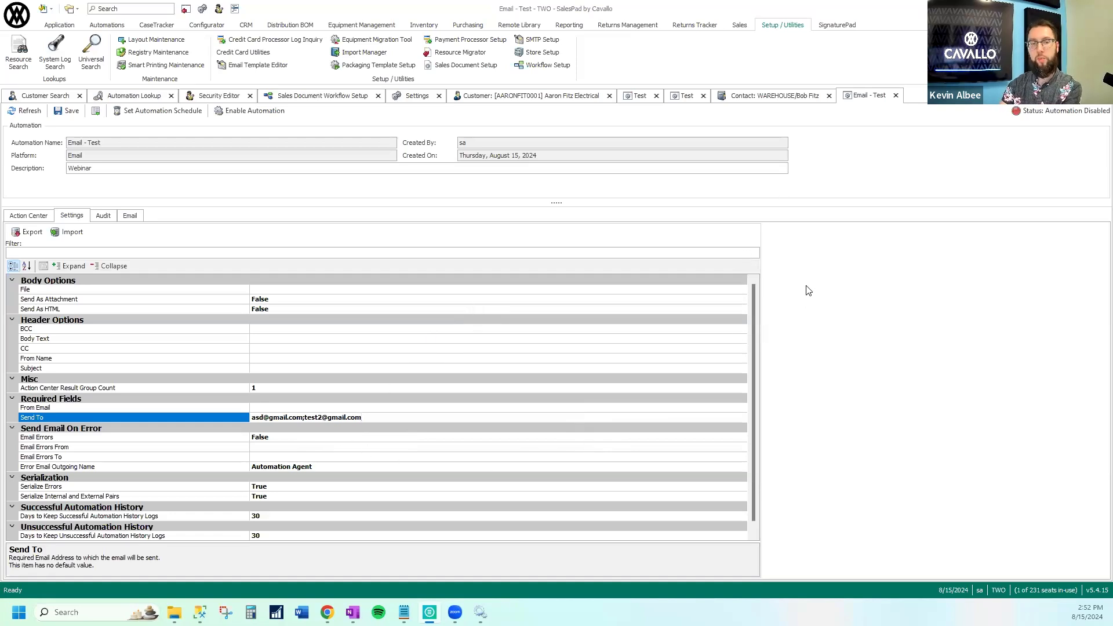
Compare the settings of the System User Quick Report Email and Customer Quick Report Email automations named Test
{"action": "left_click", "coordinate": [683, 100]}
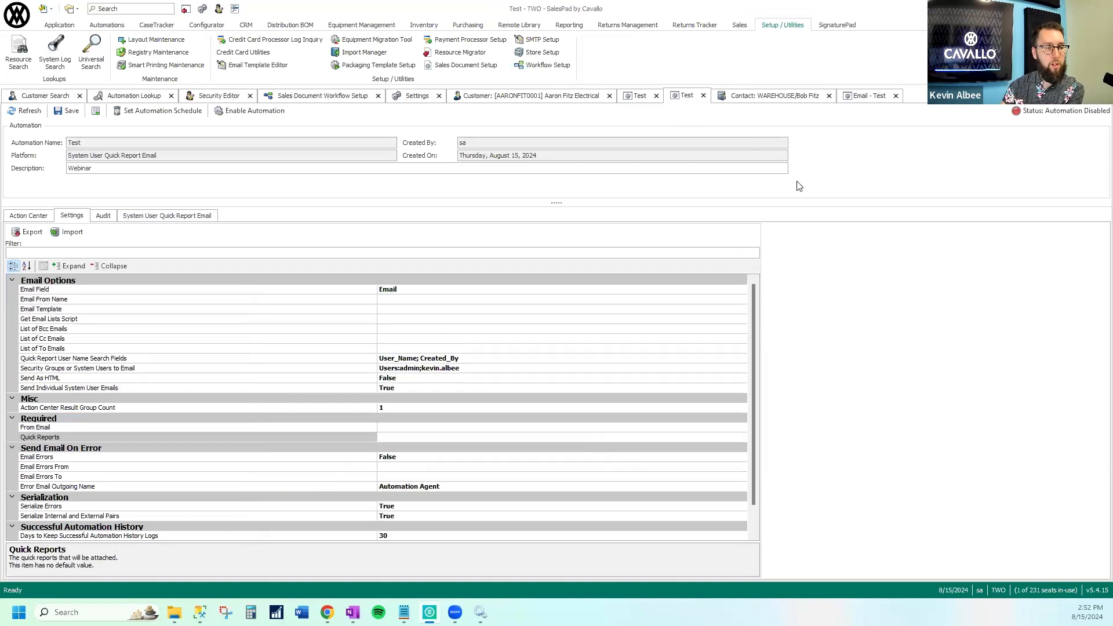
{"action": "left_click", "coordinate": [642, 99]}
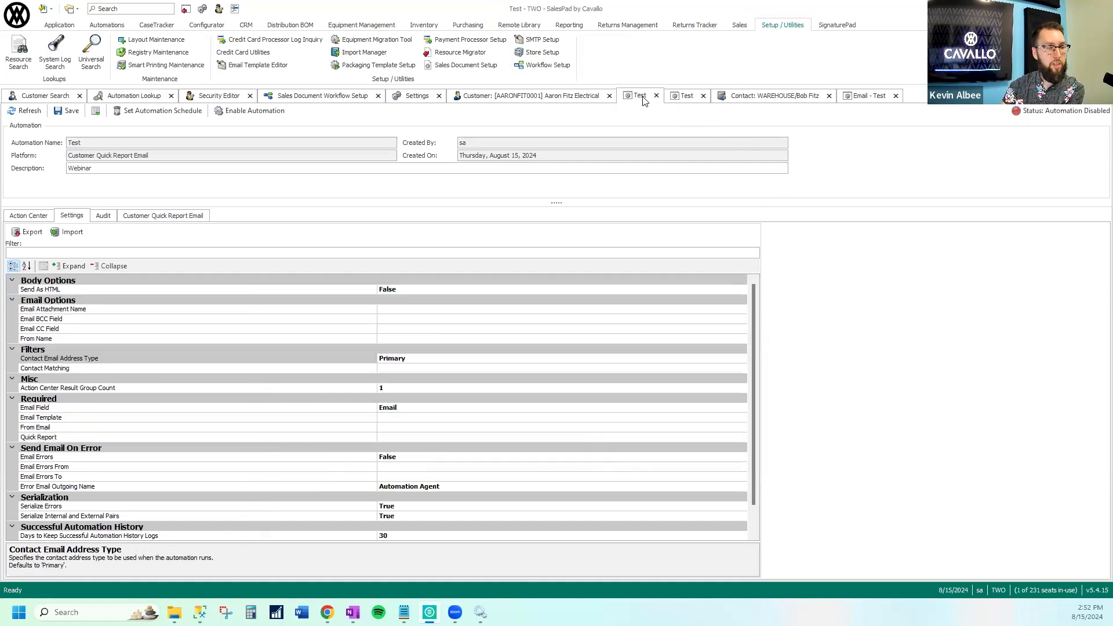
{"action": "left_click", "coordinate": [685, 100]}
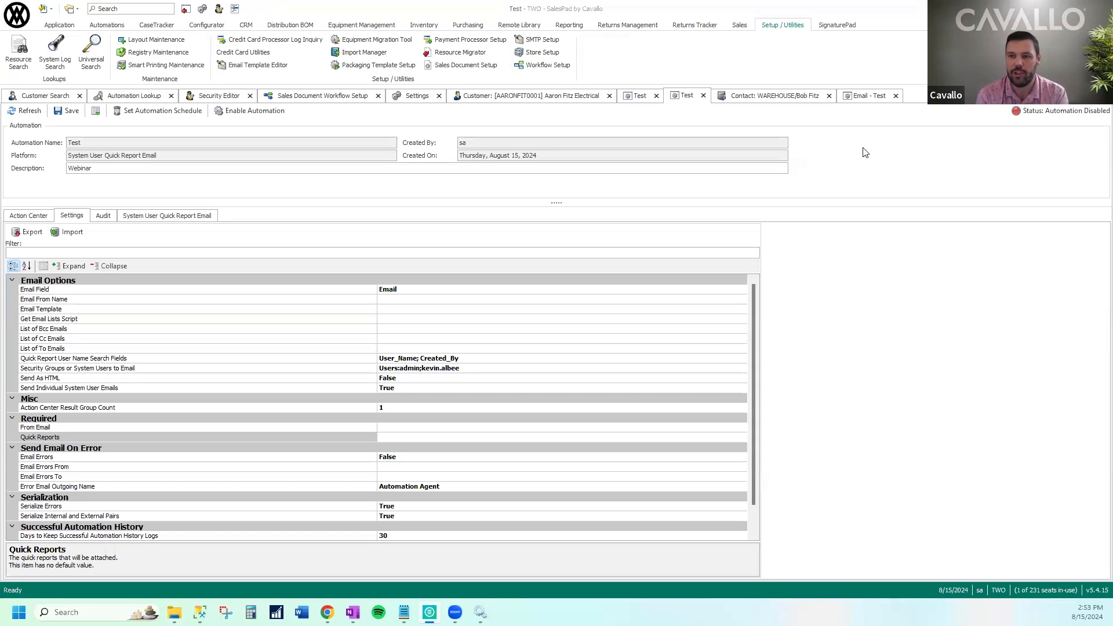
Close both Test quick report automations and the Email - Test automation, discarding unsaved changes
{"action": "left_click", "coordinate": [640, 97]}
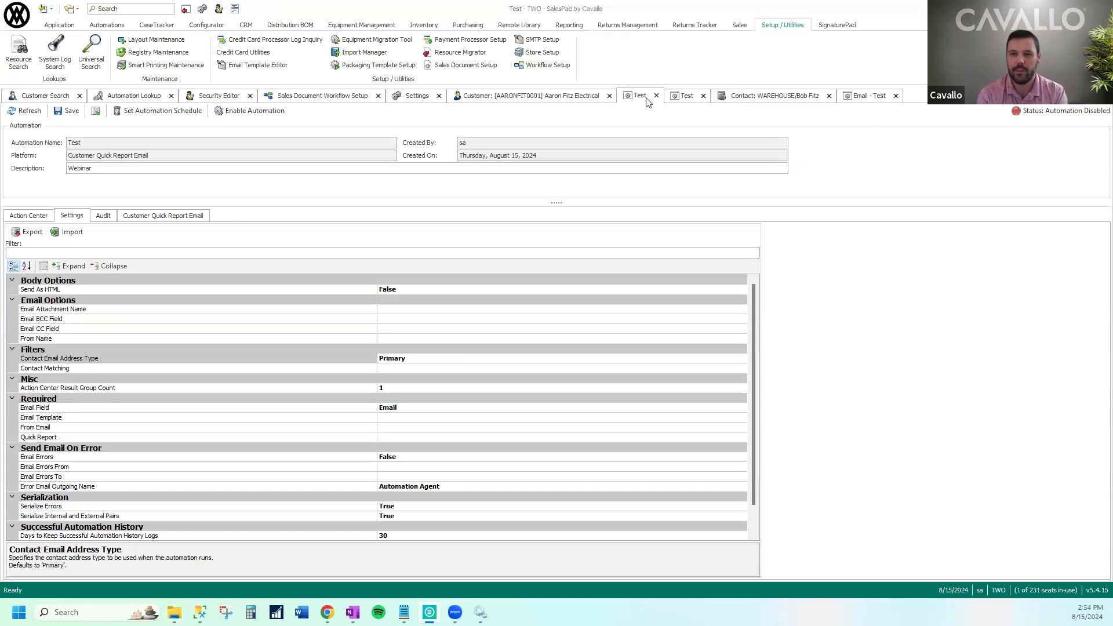
{"action": "left_click", "coordinate": [656, 95]}
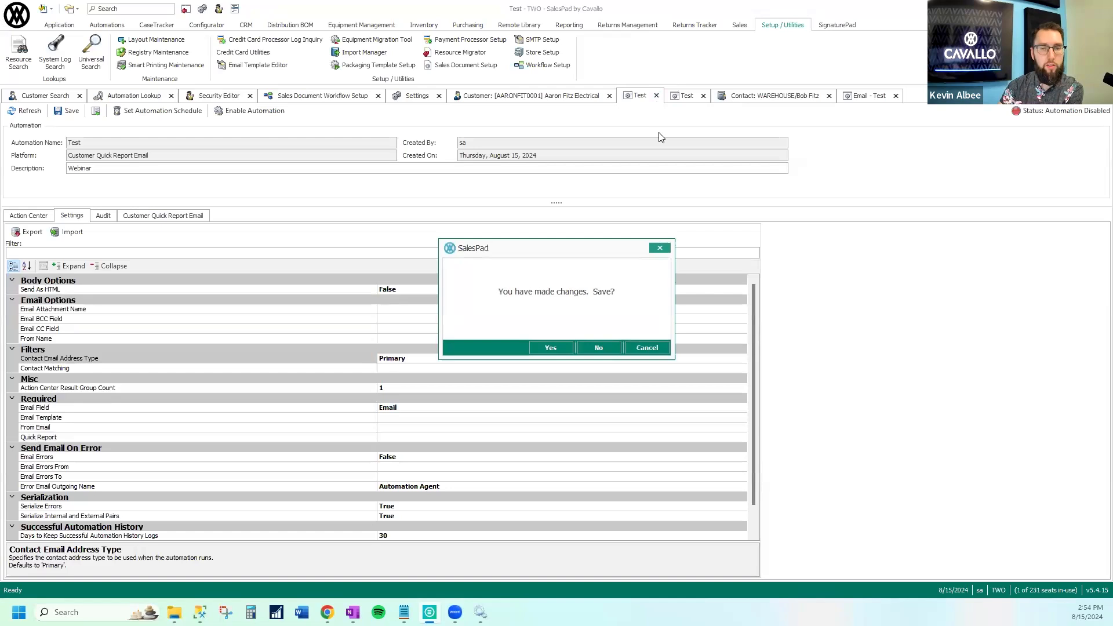
{"action": "left_click", "coordinate": [607, 347]}
{"action": "left_click", "coordinate": [656, 95]}
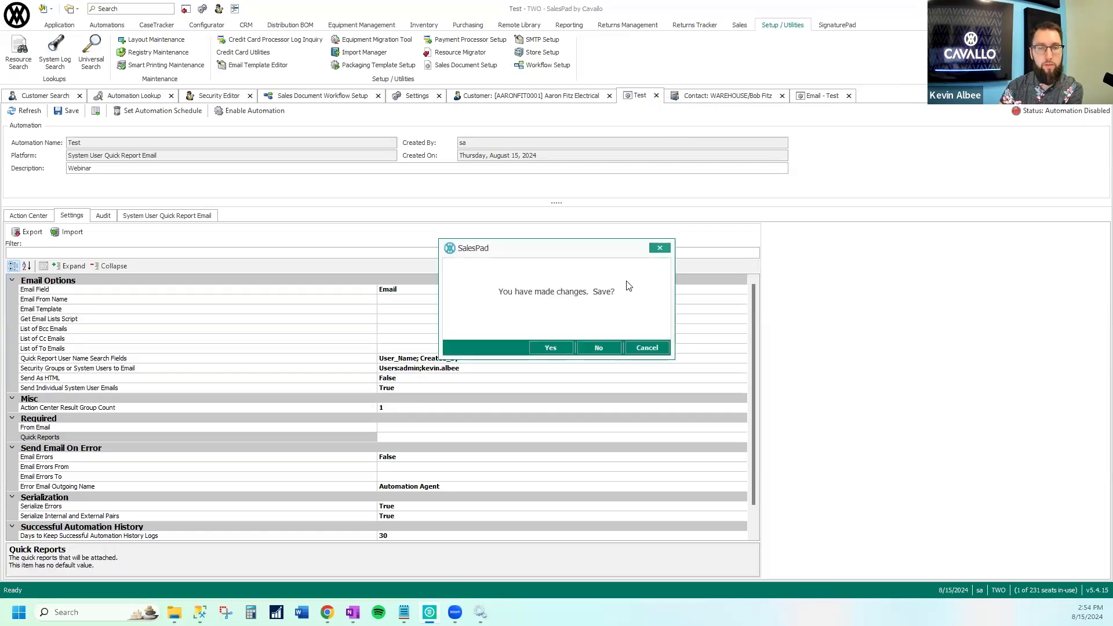
{"action": "left_click", "coordinate": [592, 345]}
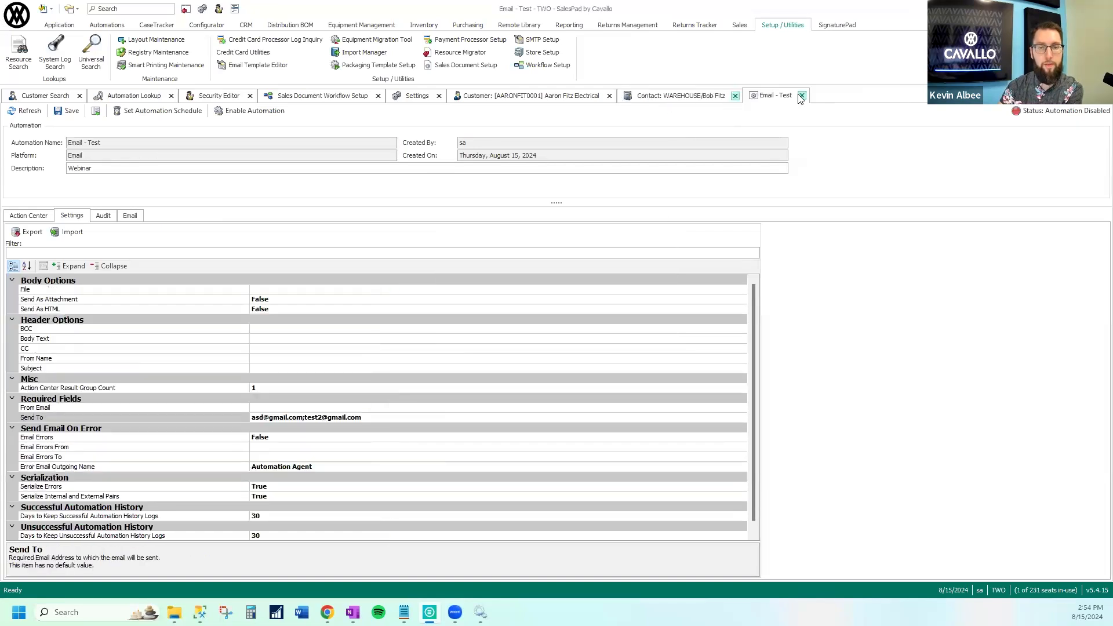
{"action": "left_click", "coordinate": [801, 96]}
{"action": "left_click", "coordinate": [596, 344]}
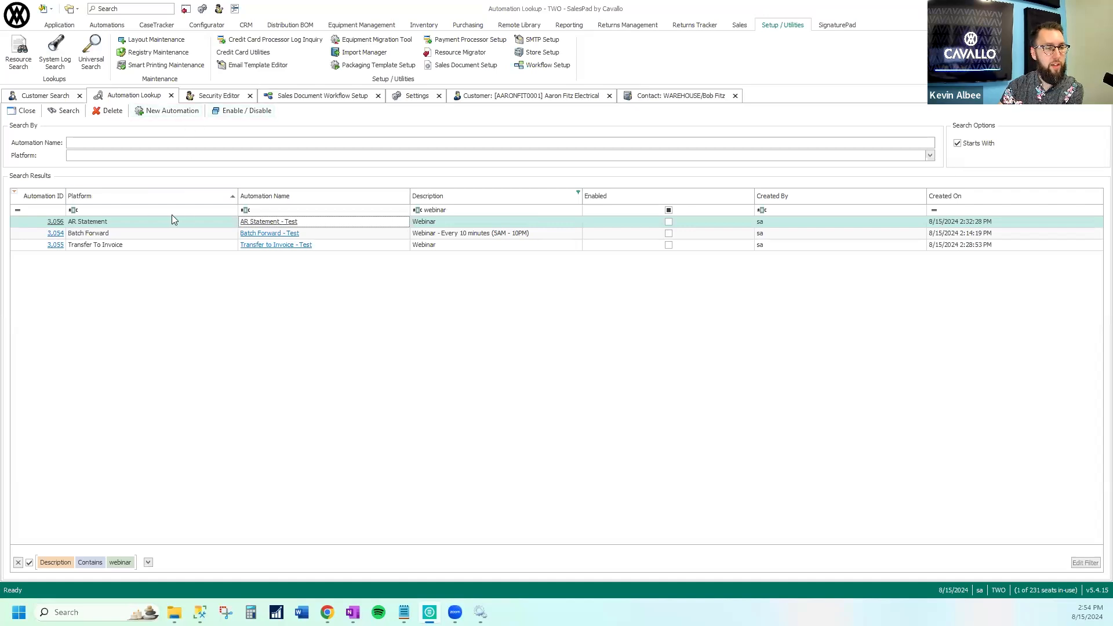
Refresh the automation search results, open the AR Statement - Test automation and examine its Report Begin Date and Report End Date settings
{"action": "left_click", "coordinate": [64, 111]}
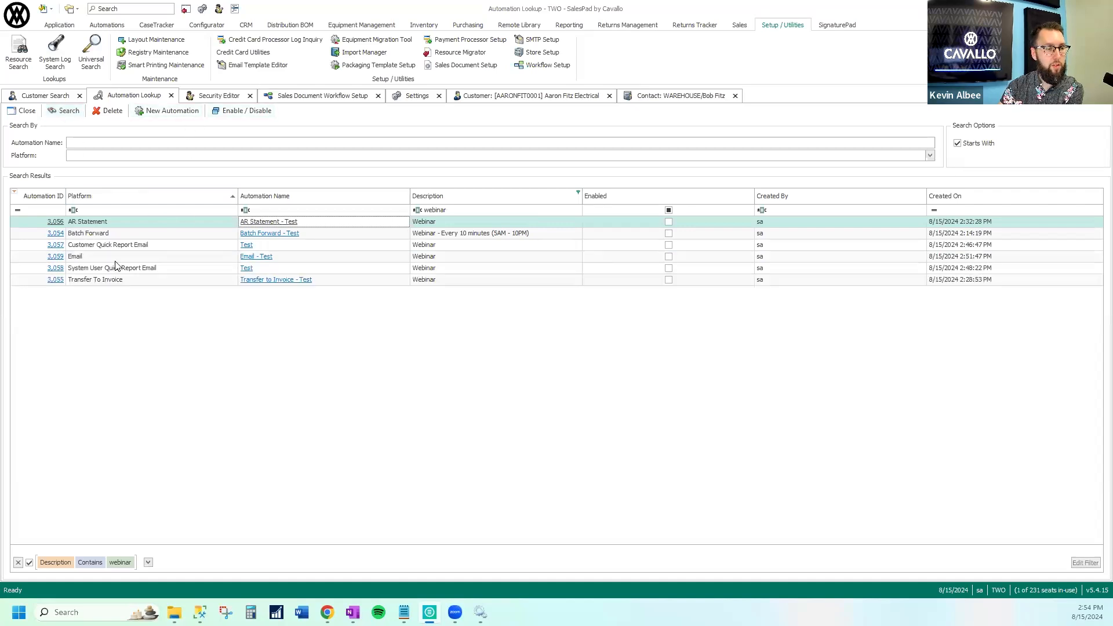
{"action": "left_click", "coordinate": [56, 222]}
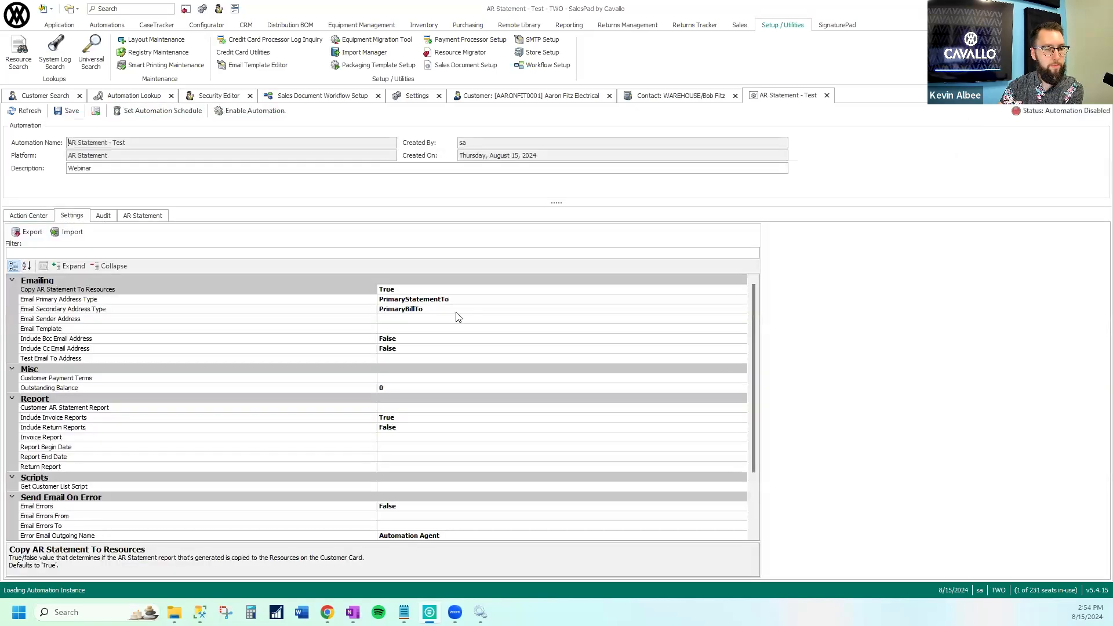
{"action": "left_click", "coordinate": [313, 457]}
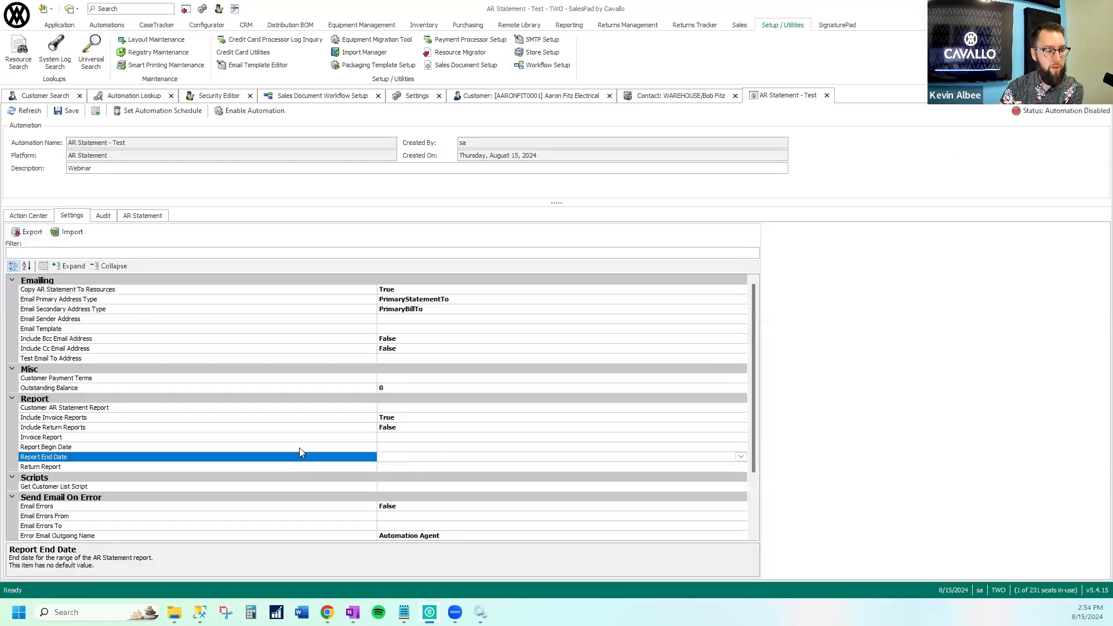
{"action": "left_click", "coordinate": [299, 447]}
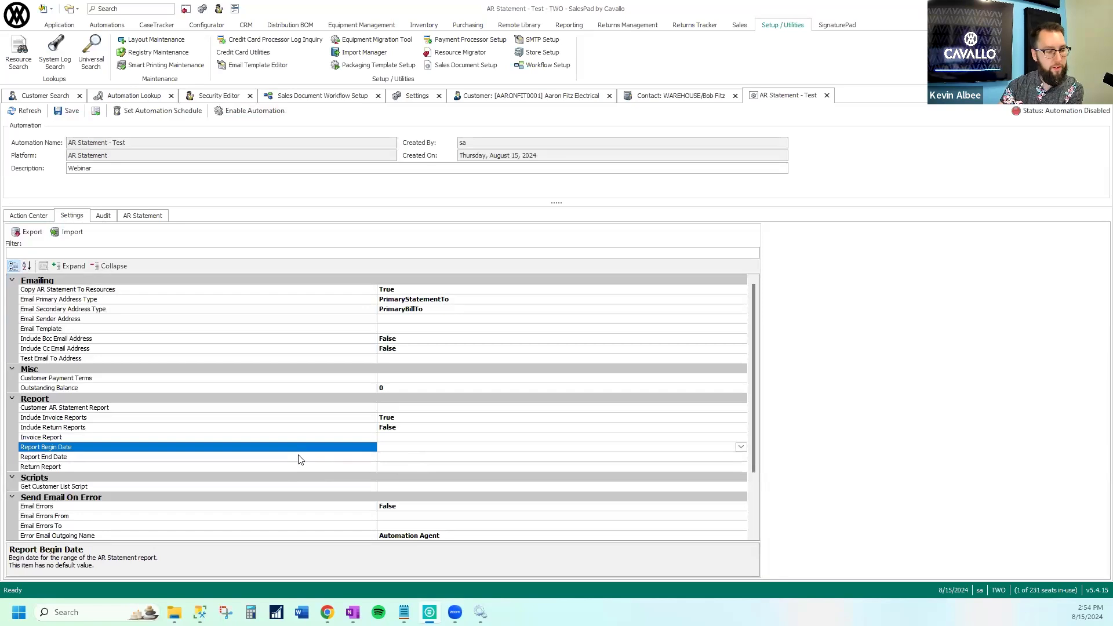
{"action": "left_click", "coordinate": [297, 458]}
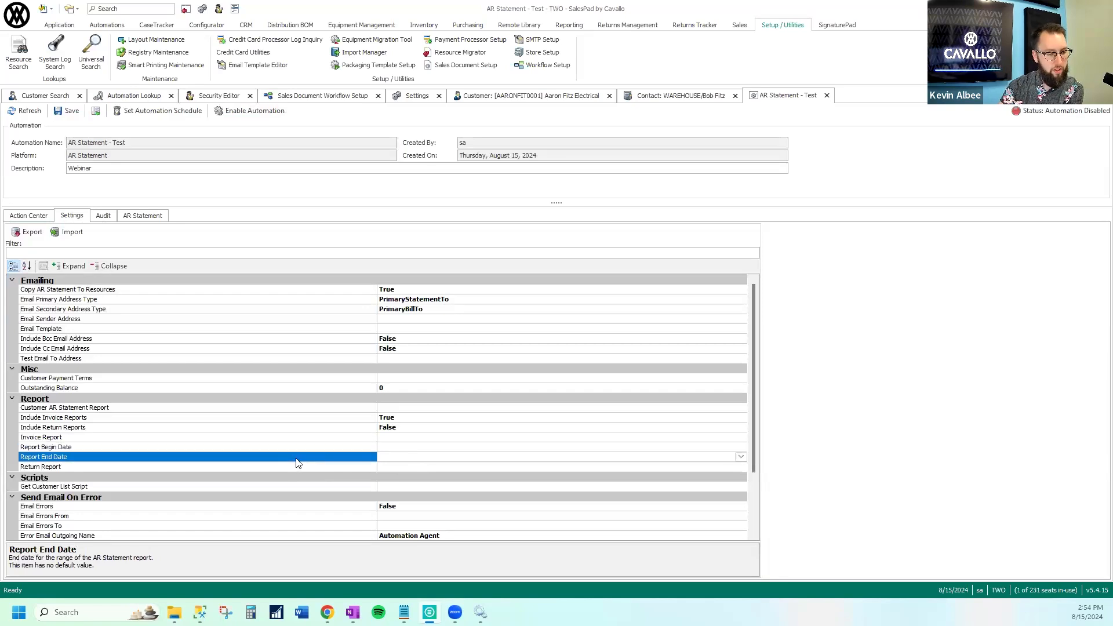
{"action": "left_click", "coordinate": [376, 447]}
{"action": "left_click_drag", "start_coordinate": [364, 451], "coordinate": [233, 452]}
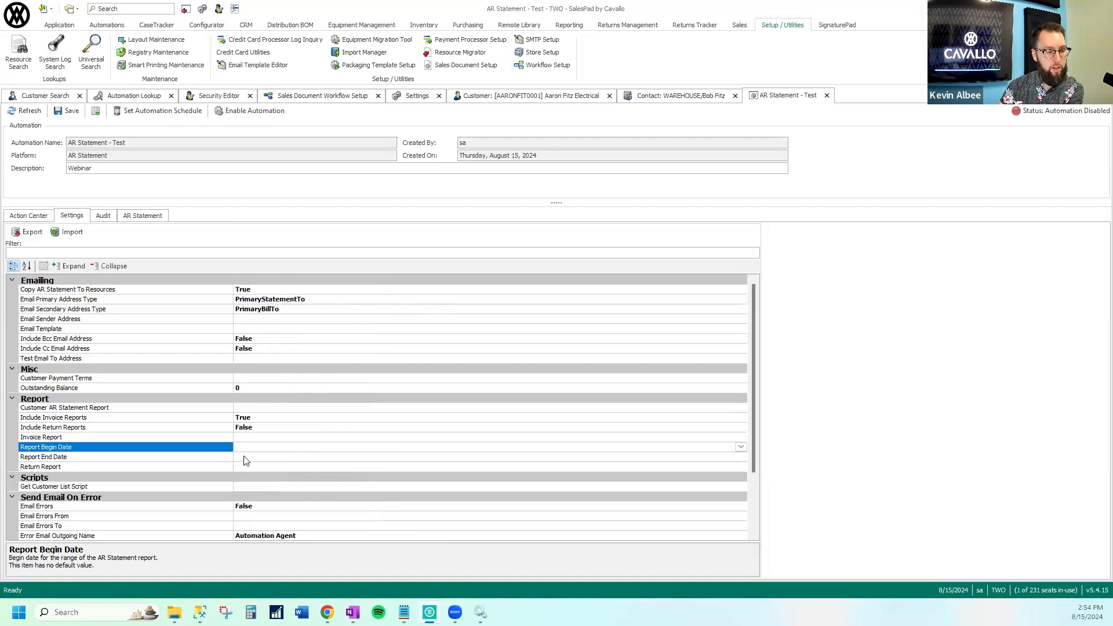
{"action": "left_click", "coordinate": [245, 458]}
{"action": "left_click", "coordinate": [245, 447]}
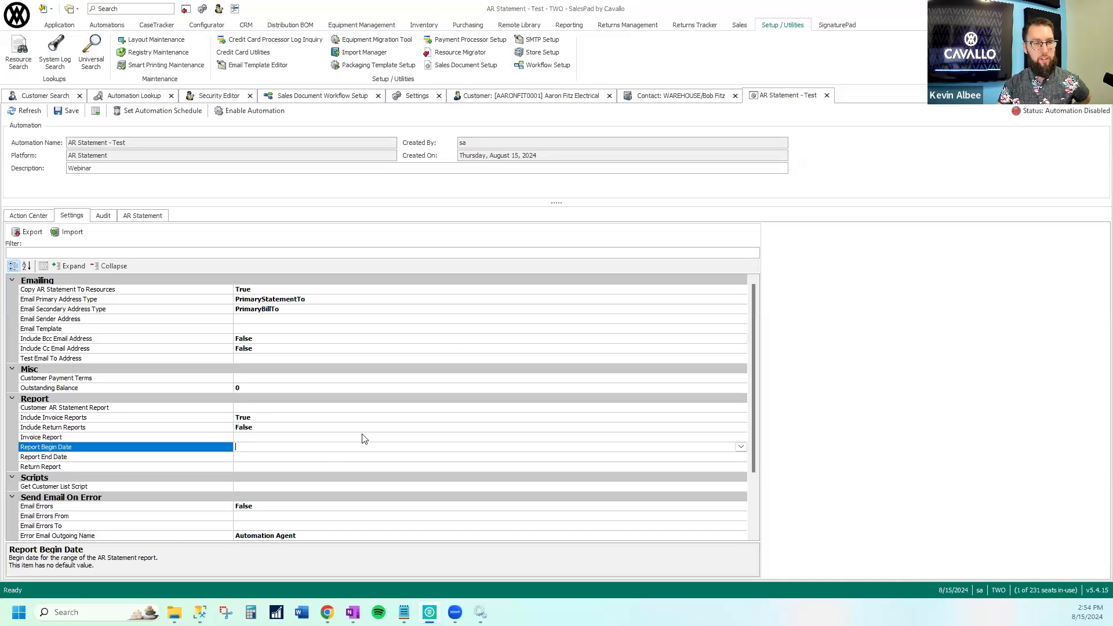
View the Aaron Fitz Electrical customer record and its open sales documents, and return to the AR Statement - Test automation
{"action": "left_click", "coordinate": [530, 96]}
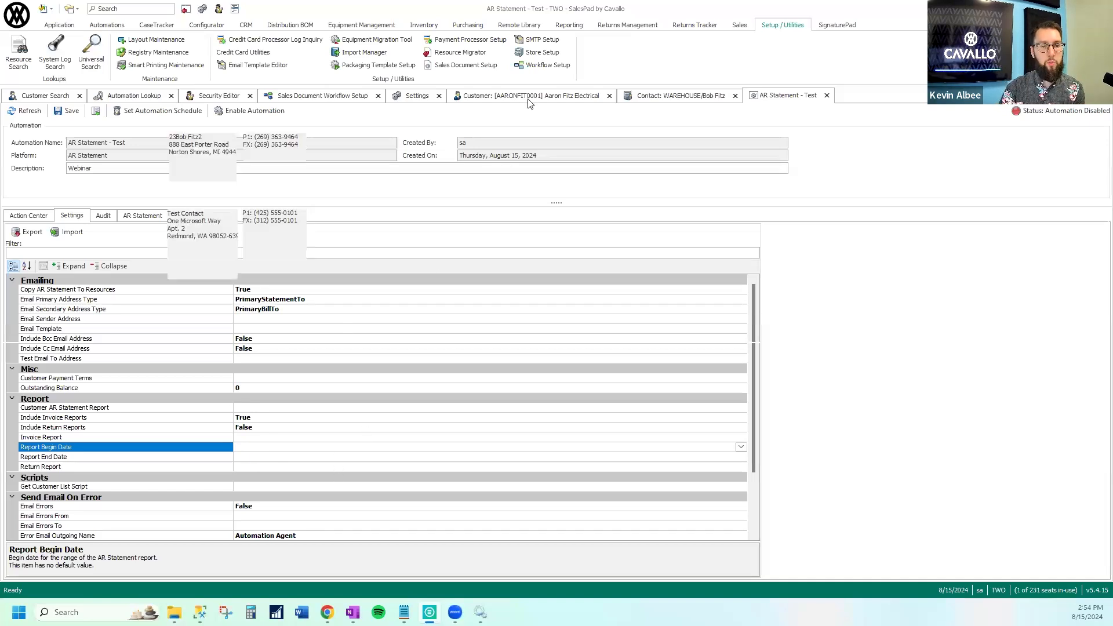
{"action": "left_click", "coordinate": [137, 113]}
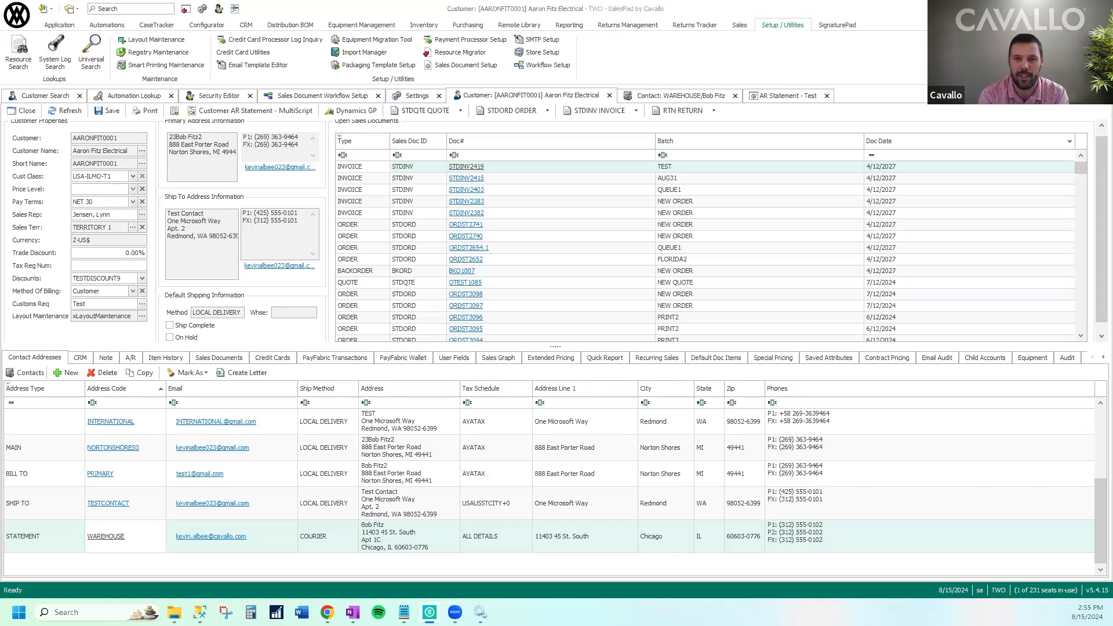
{"action": "left_click", "coordinate": [714, 172]}
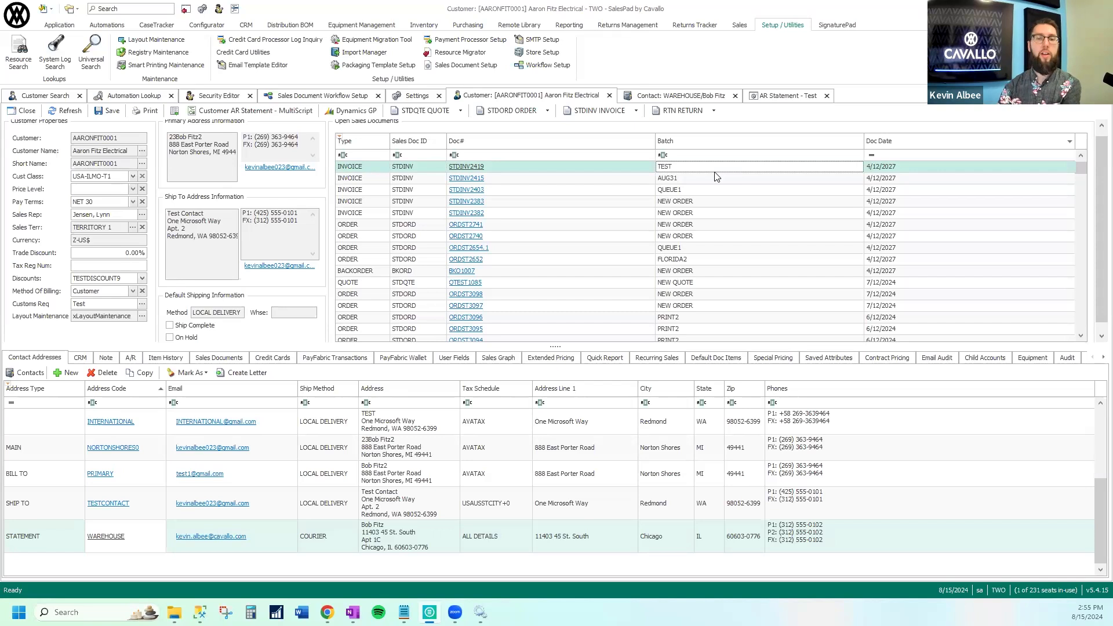
{"action": "left_click", "coordinate": [777, 94]}
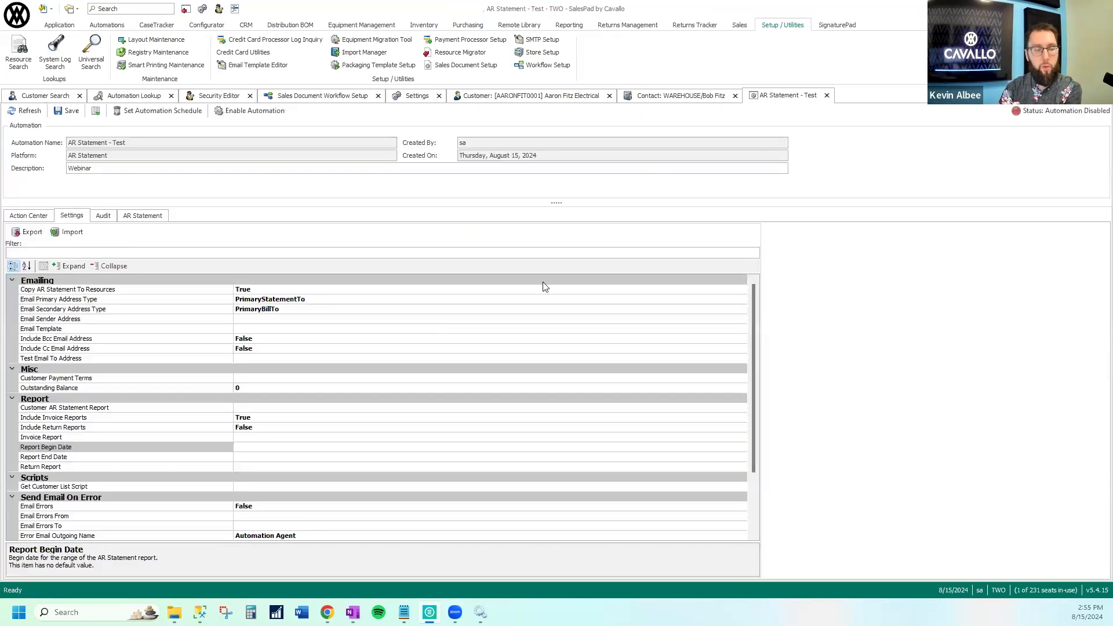